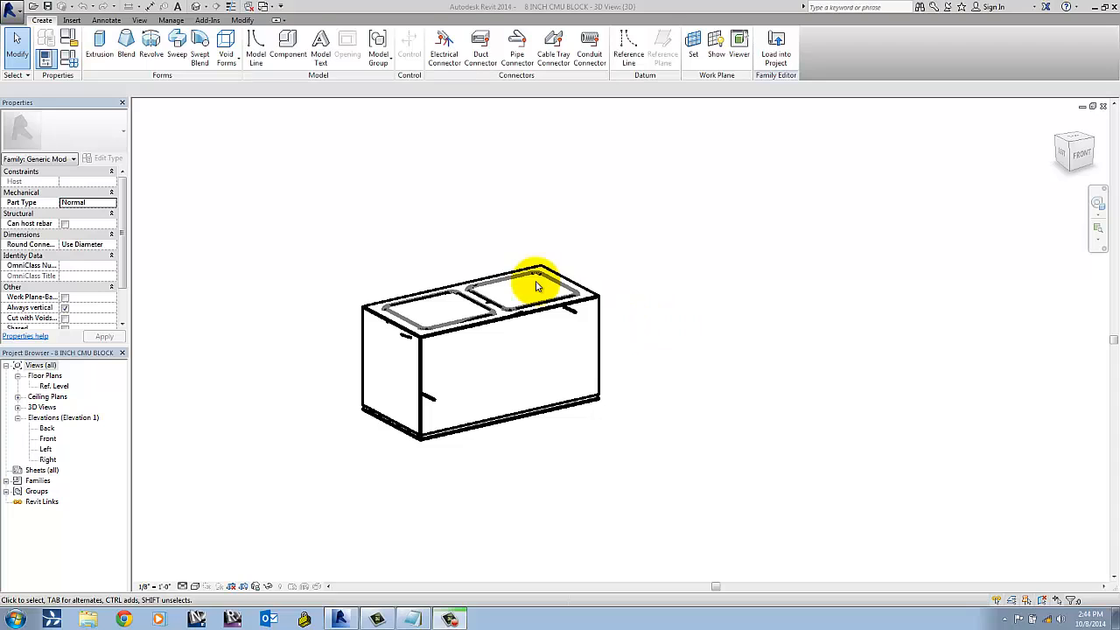
Examine the block's grout fill extrusion and the family's Concrete Filled, Grout Material and Block Material parameters.
{"action": "left_click_drag", "start_coordinate": [301, 217], "coordinate": [604, 421]}
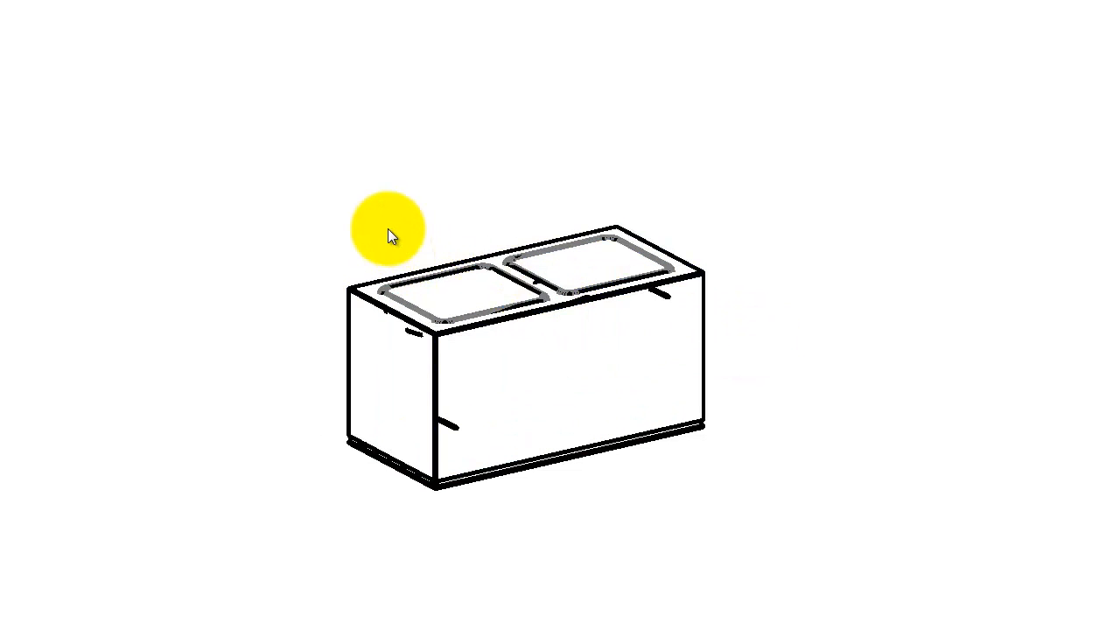
{"action": "middle_click_drag", "start_coordinate": [364, 274], "coordinate": [362, 331]}
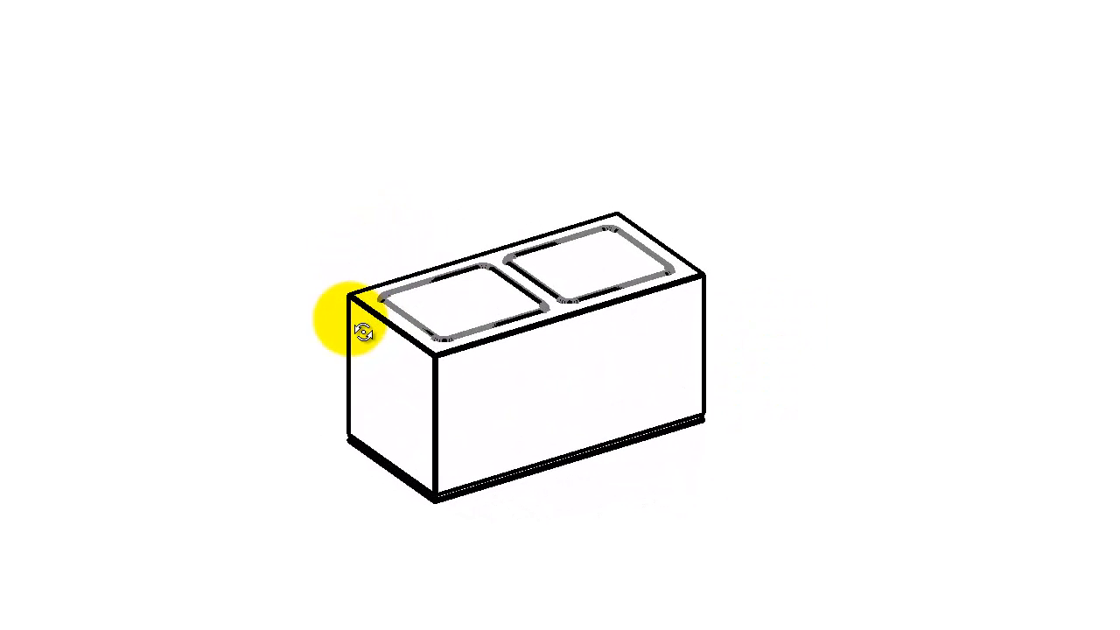
{"action": "left_click", "coordinate": [470, 278]}
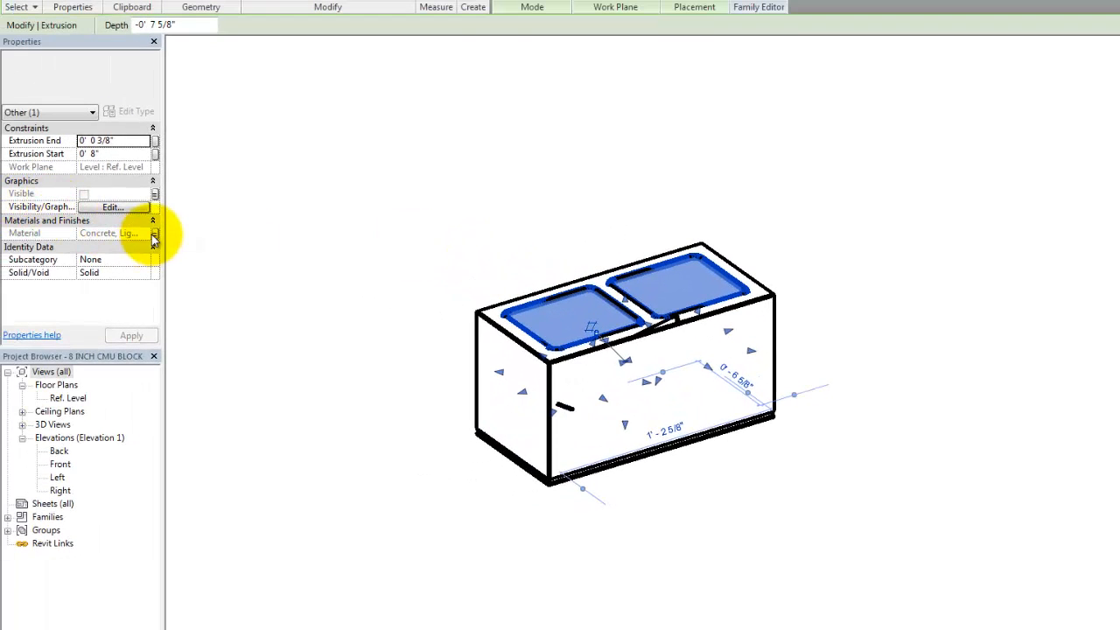
{"action": "left_click", "coordinate": [79, 1]}
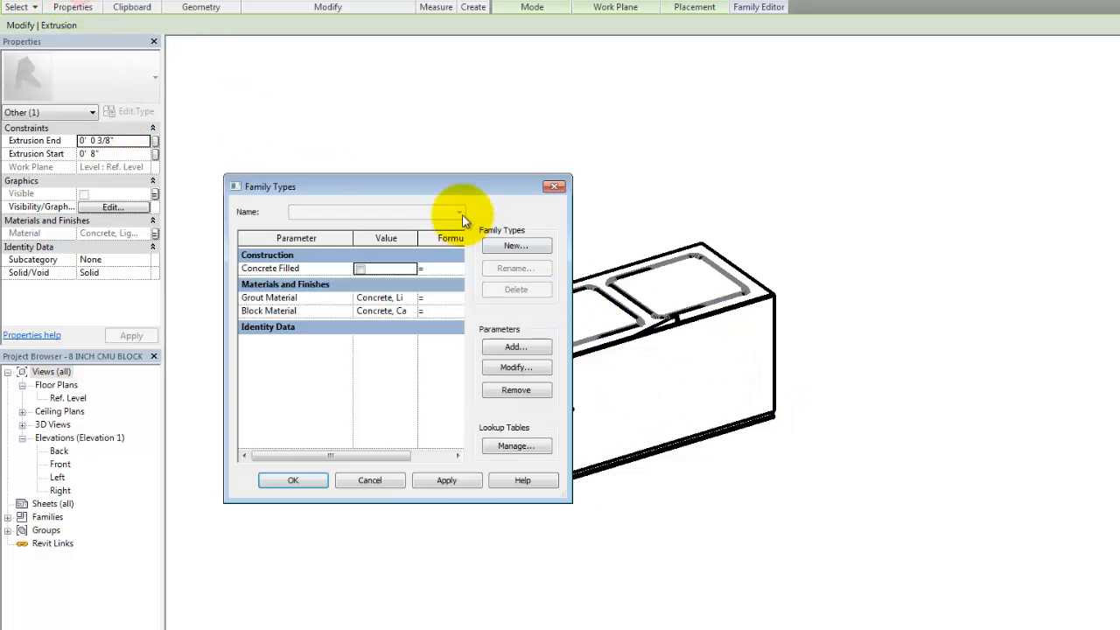
{"action": "mouse_move", "coordinate": [460, 186]}
{"action": "left_mouse_down"}
{"action": "mouse_move", "coordinate": [937, 183]}
{"action": "mouse_move", "coordinate": [922, 186]}
{"action": "left_mouse_up"}
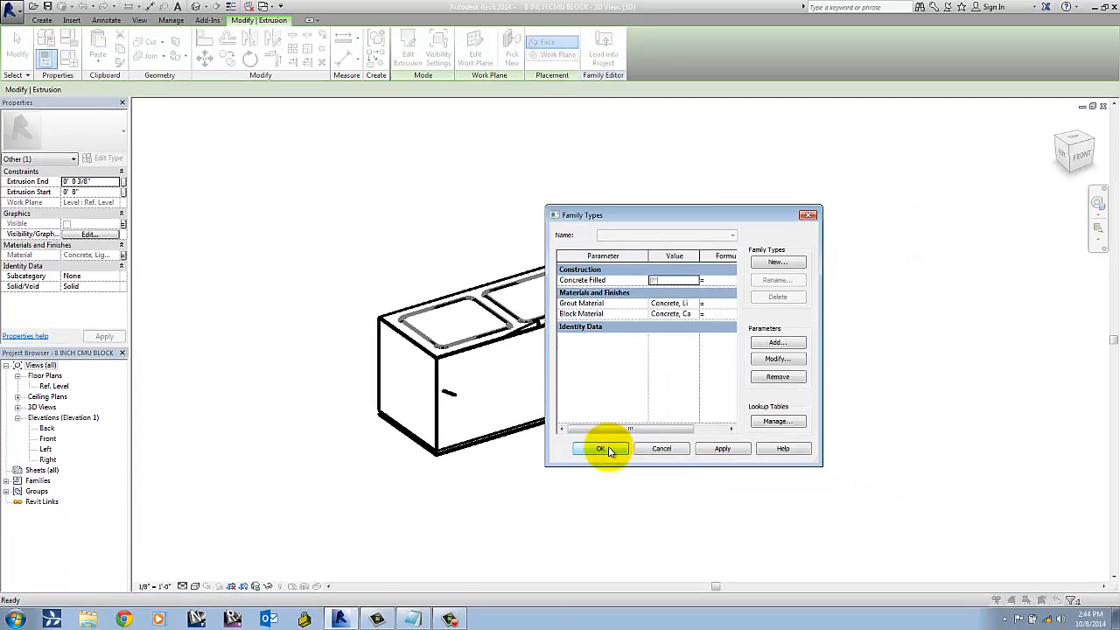
{"action": "left_click", "coordinate": [761, 475]}
{"action": "middle_click_drag", "start_coordinate": [537, 454], "coordinate": [590, 460]}
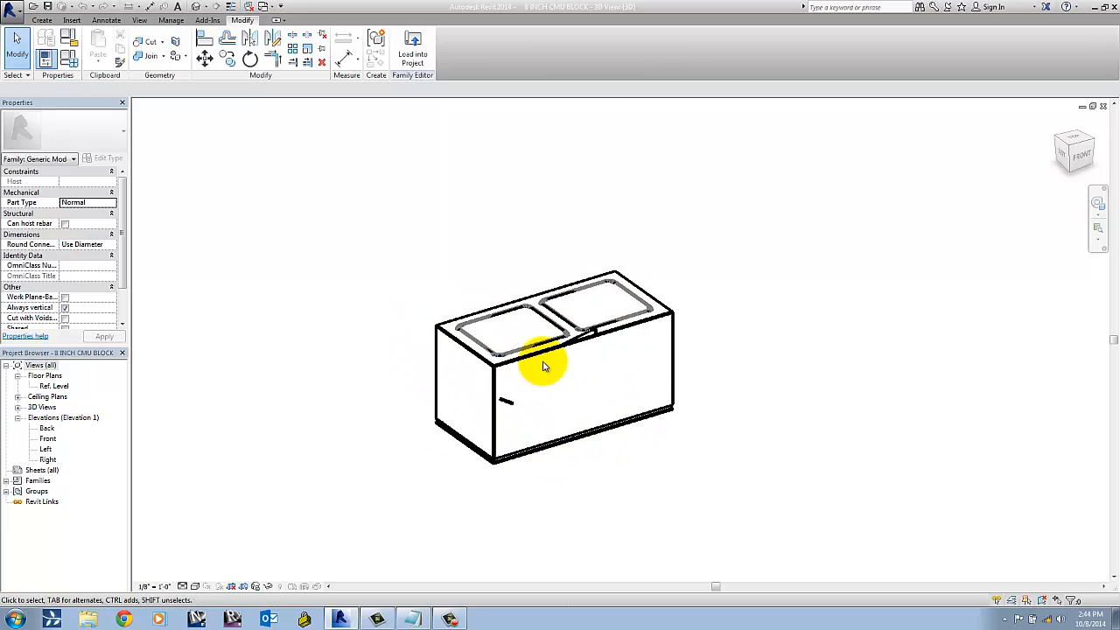
{"action": "middle_click_drag", "start_coordinate": [686, 386], "coordinate": [664, 366]}
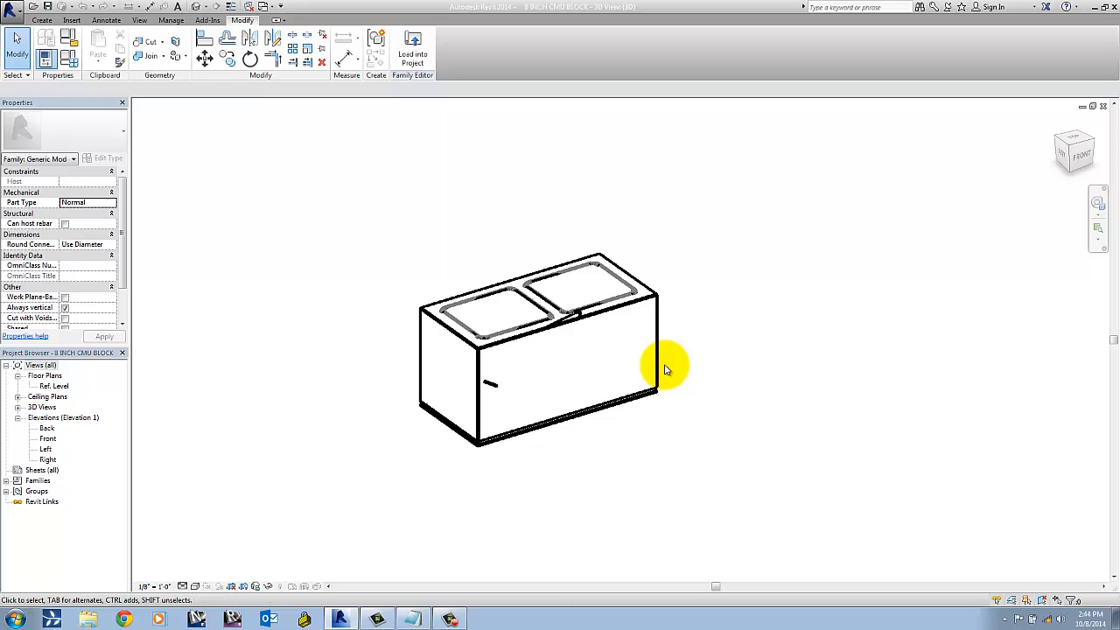
{"action": "middle_click_drag", "start_coordinate": [670, 370], "coordinate": [545, 375], "text": "shift"}
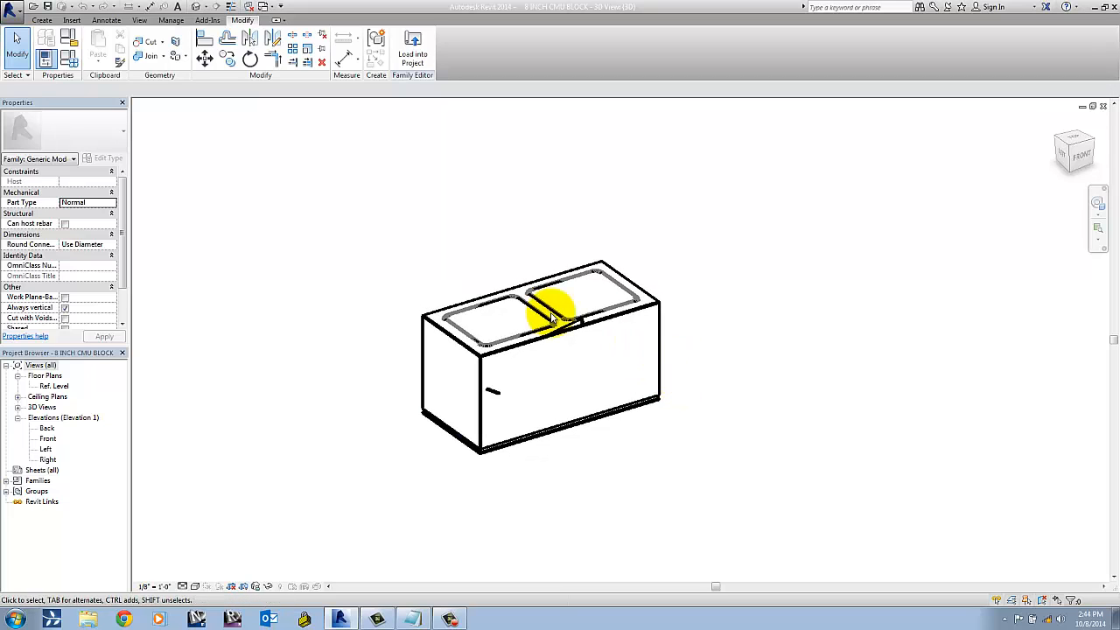
{"action": "middle_click_drag", "start_coordinate": [505, 249], "coordinate": [507, 307]}
{"action": "scroll", "coordinate": [508, 253], "scroll_direction": "down", "scroll_amount": 2}
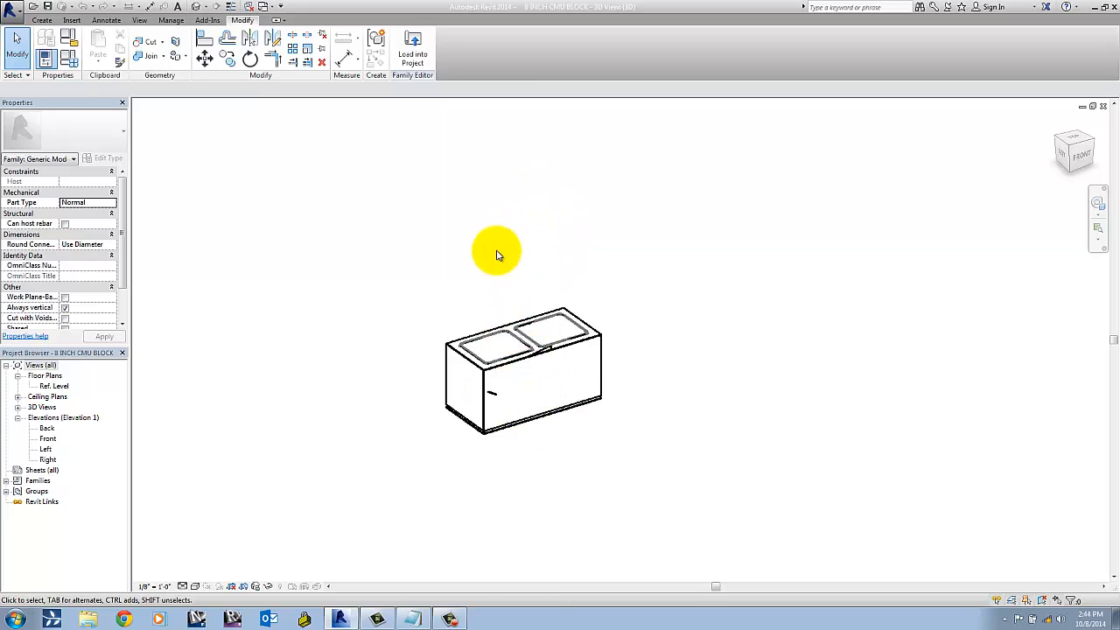
{"action": "middle_click_drag", "start_coordinate": [496, 254], "coordinate": [467, 297]}
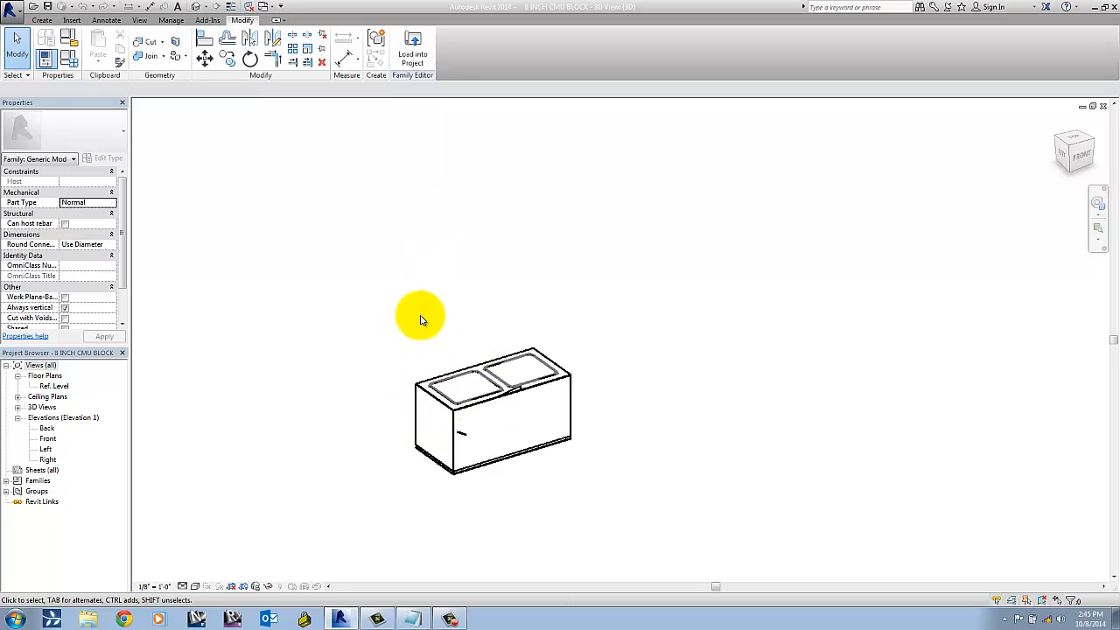
{"action": "middle_click_drag", "start_coordinate": [425, 318], "coordinate": [467, 247]}
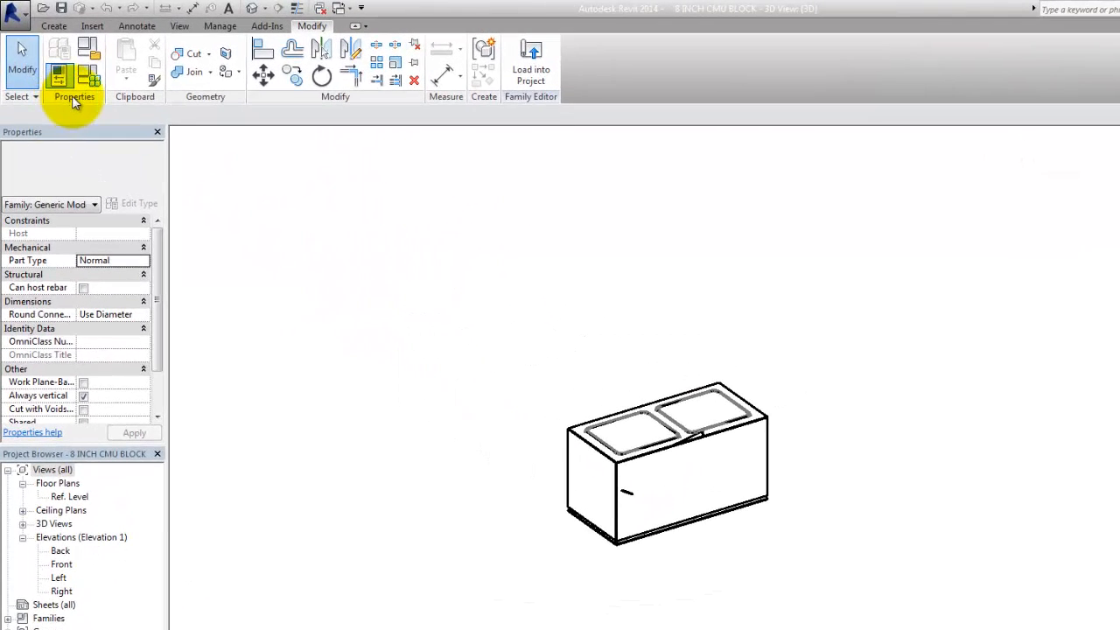
Create a new family from the Generic Model template.
{"action": "left_click", "coordinate": [16, 12]}
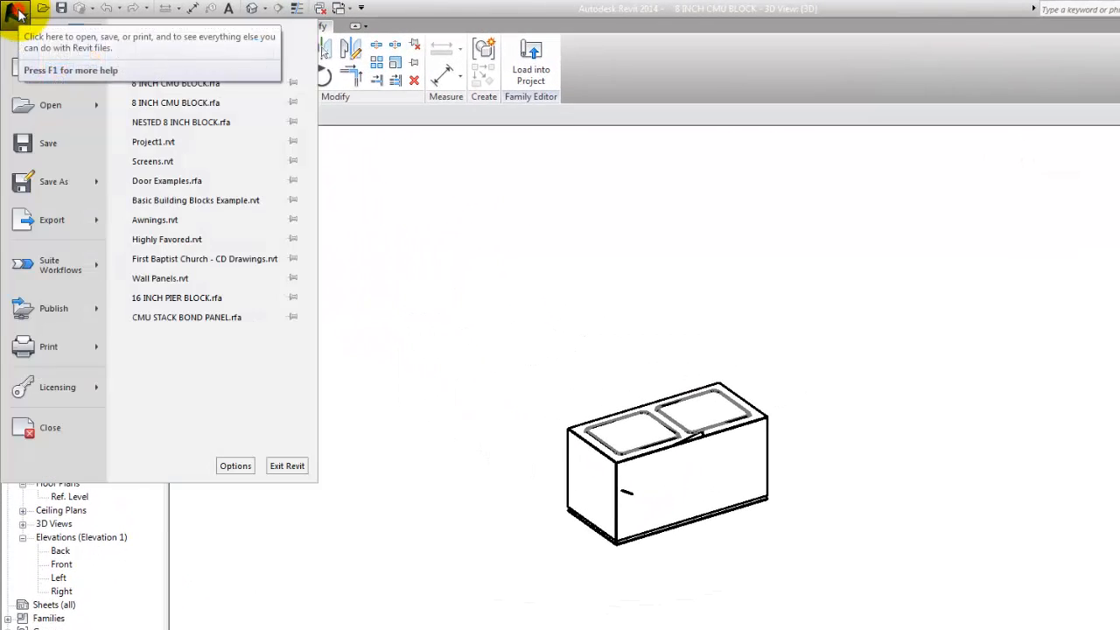
{"action": "mouse_move", "coordinate": [37, 79]}
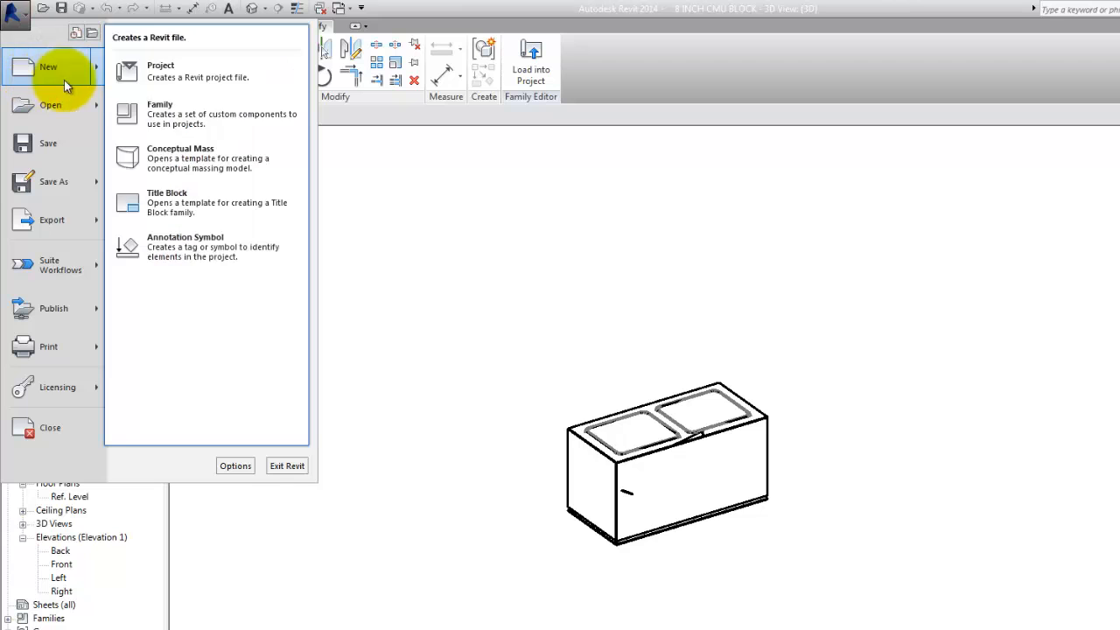
{"action": "left_click", "coordinate": [165, 116]}
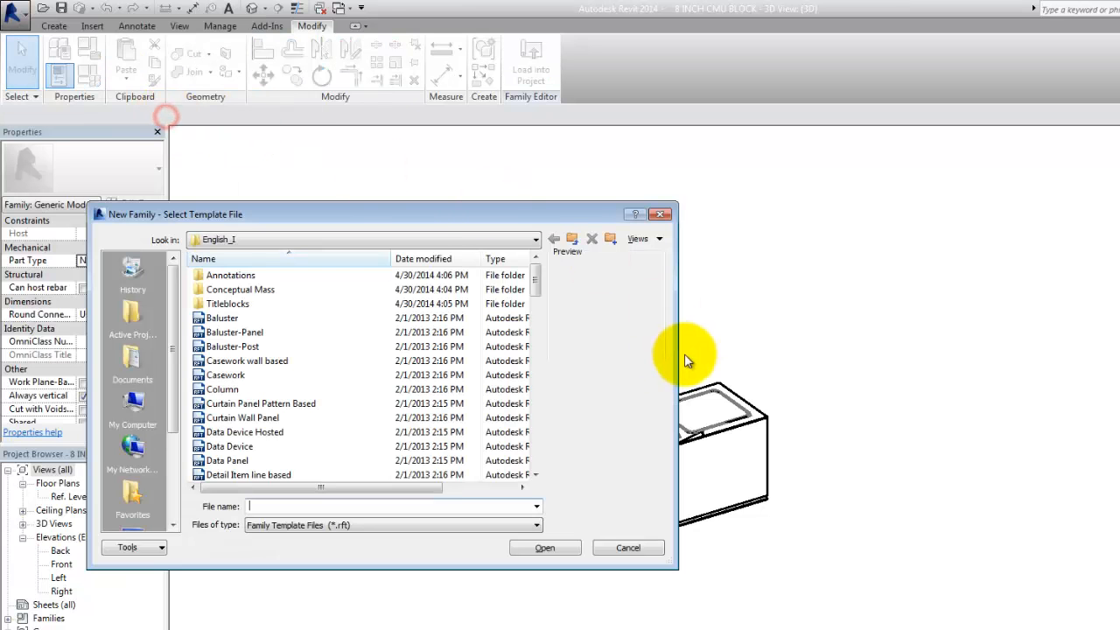
{"action": "left_click", "coordinate": [425, 224]}
{"action": "left_click_drag", "start_coordinate": [586, 249], "coordinate": [558, 252]}
{"action": "left_click_drag", "start_coordinate": [749, 326], "coordinate": [748, 406]}
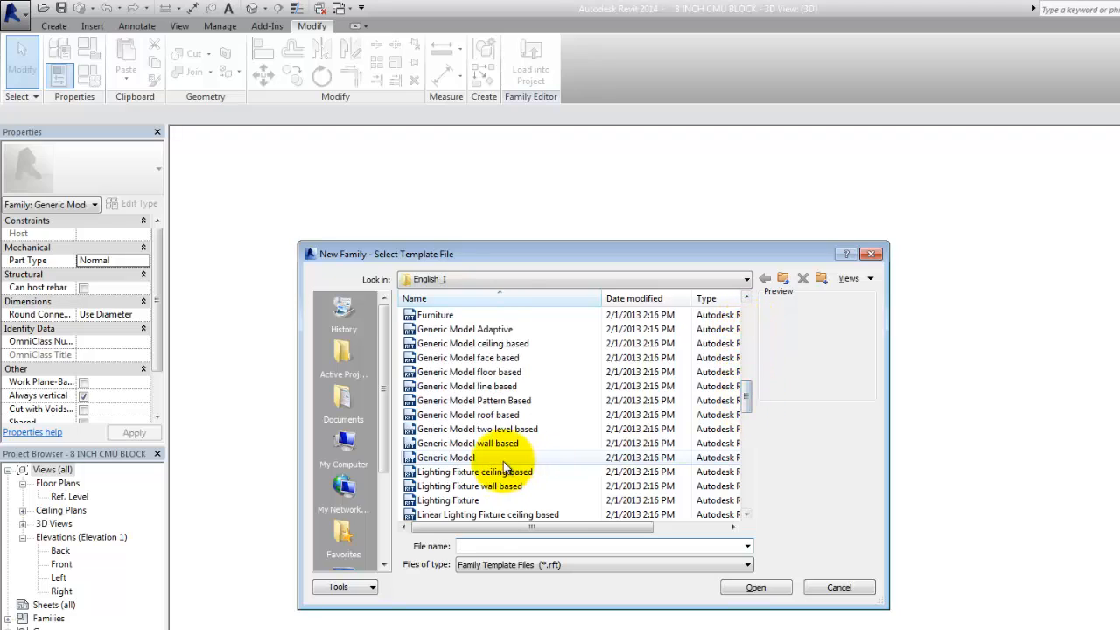
{"action": "left_click", "coordinate": [503, 459]}
{"action": "left_click", "coordinate": [739, 586]}
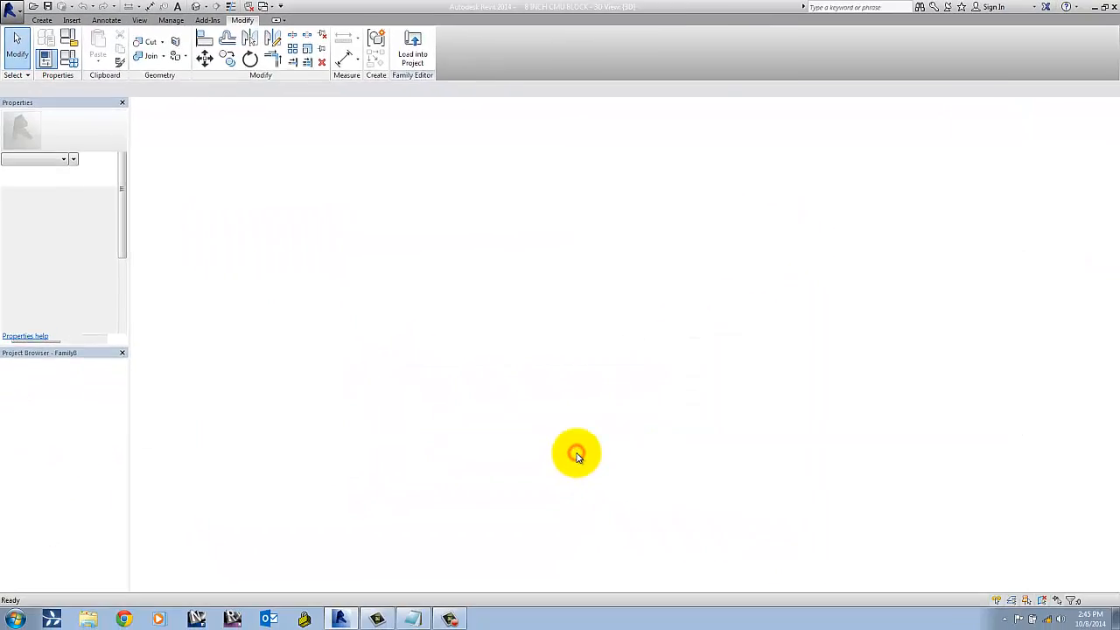
Tile the open views and close all except the new family's Ref. Level plan and the block's 3D view.
{"action": "middle_click_drag", "start_coordinate": [487, 205], "coordinate": [444, 196]}
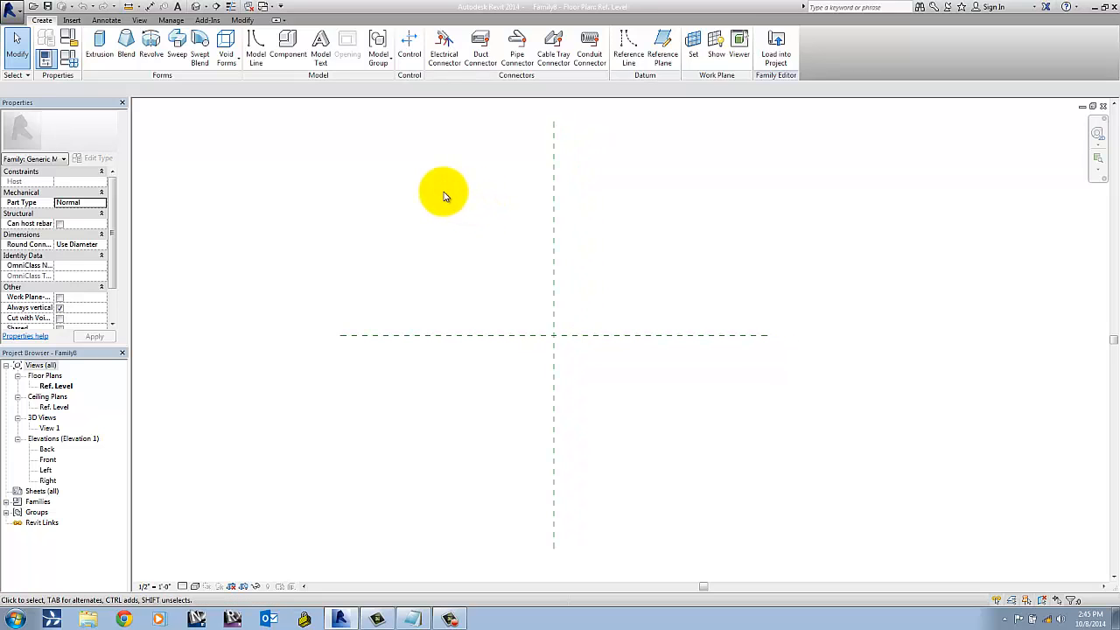
{"action": "key", "text": "w"}
{"action": "key", "text": "t"}
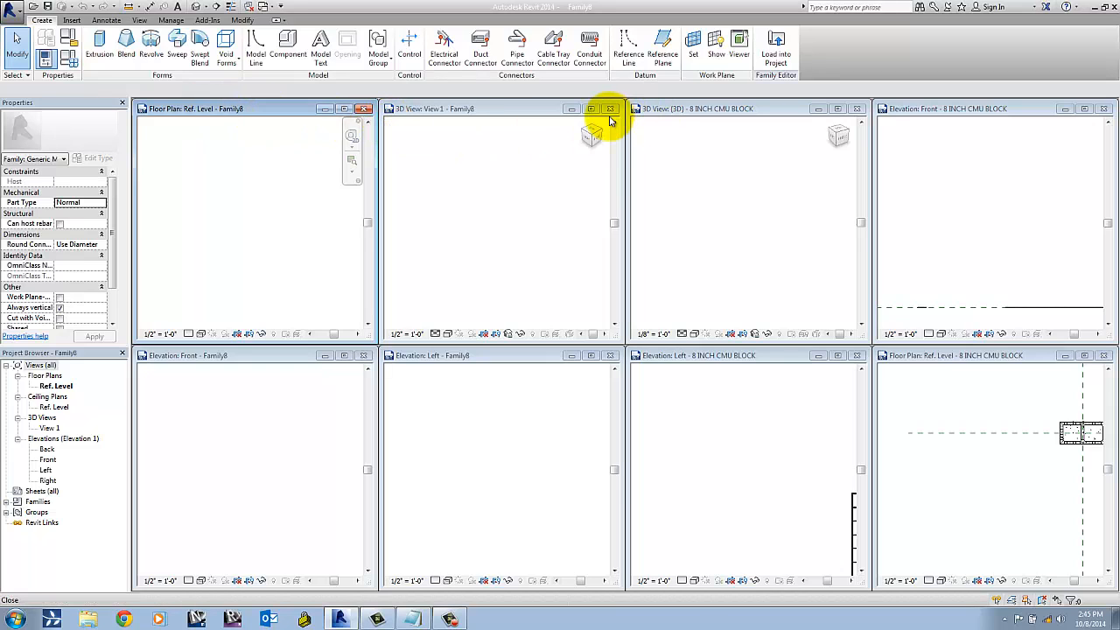
{"action": "left_click", "coordinate": [609, 109]}
{"action": "left_click", "coordinate": [610, 355]}
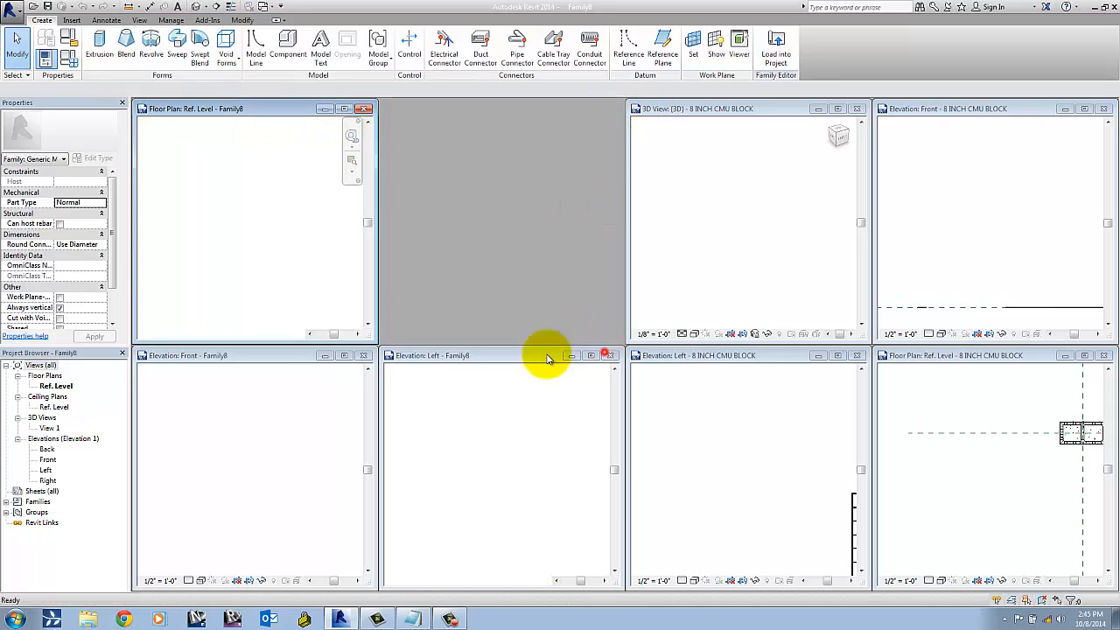
{"action": "left_click", "coordinate": [366, 355]}
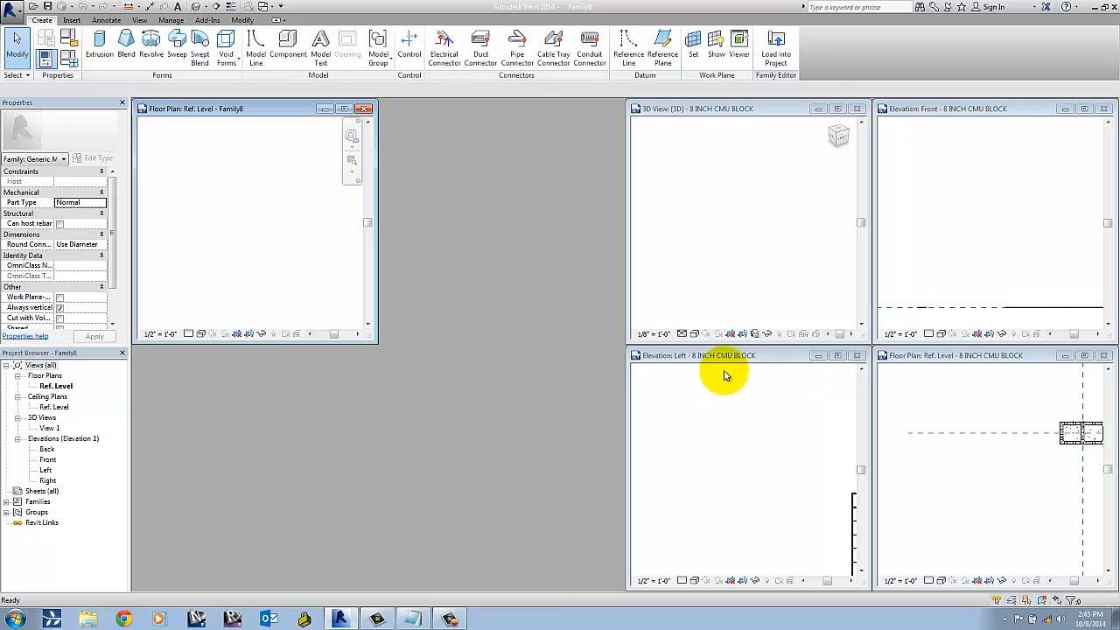
{"action": "left_click", "coordinate": [856, 356]}
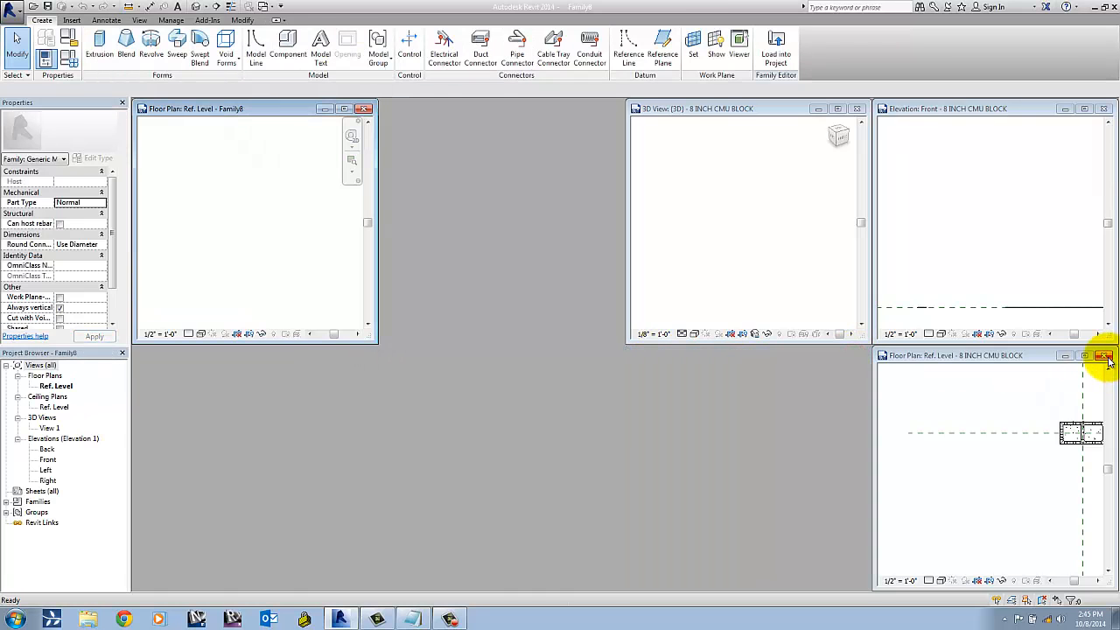
{"action": "left_click", "coordinate": [1103, 355]}
{"action": "left_click", "coordinate": [1104, 109]}
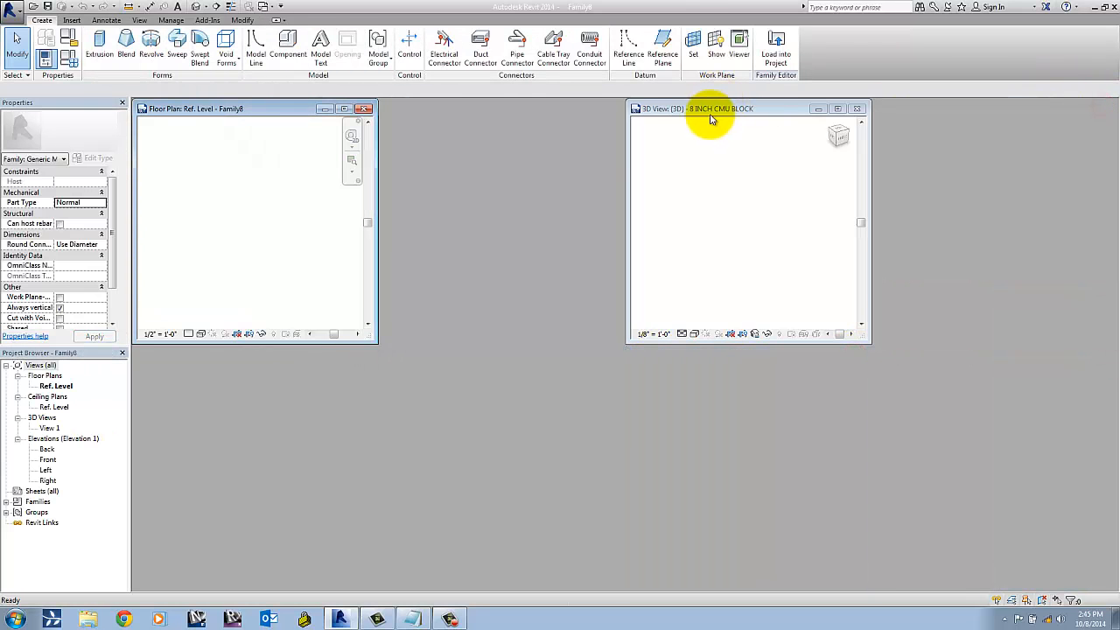
Retile the new family's floor plan and the 8 INCH CMU BLOCK 3D view side by side.
{"action": "left_click", "coordinate": [237, 111]}
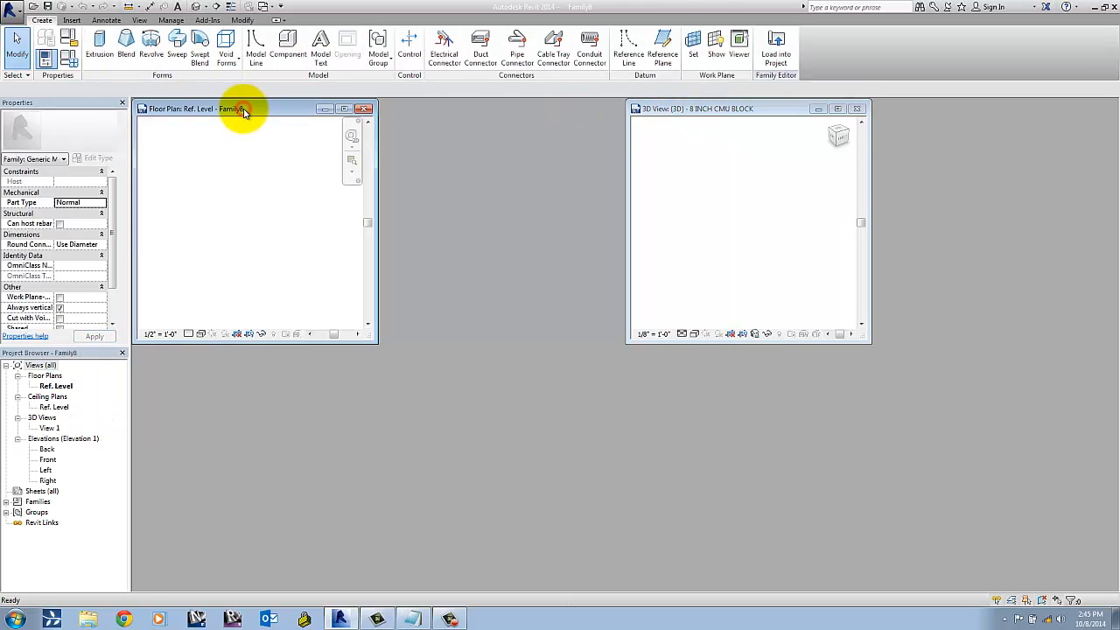
{"action": "key", "text": "w"}
{"action": "key", "text": "t"}
{"action": "middle_click_drag", "start_coordinate": [445, 256], "coordinate": [283, 240]}
{"action": "left_click", "coordinate": [759, 247]}
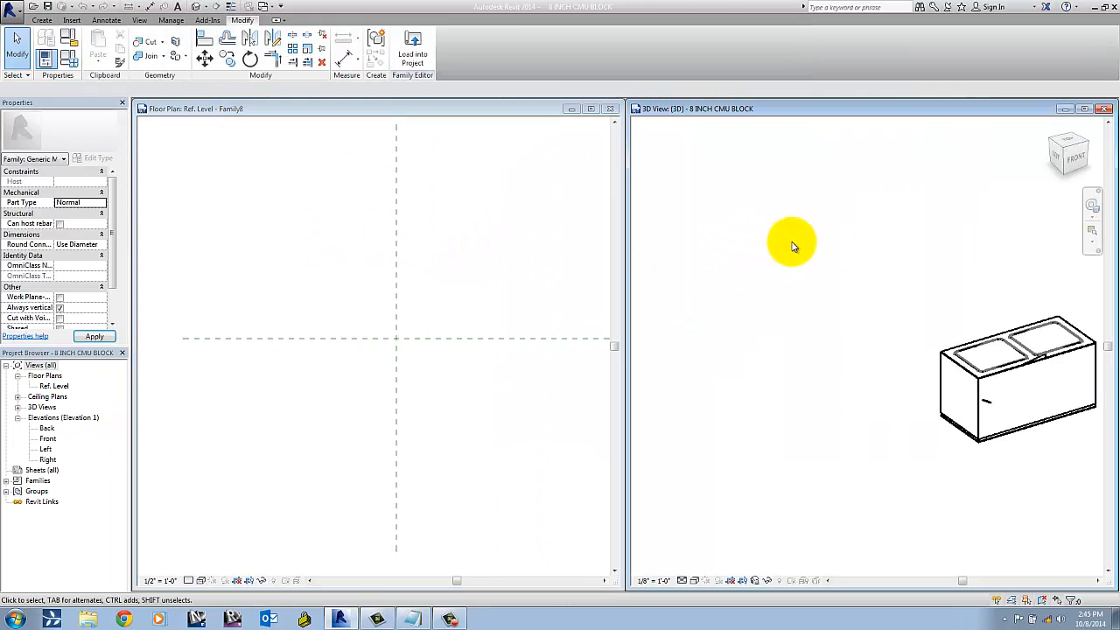
{"action": "middle_click_drag", "start_coordinate": [831, 254], "coordinate": [654, 262]}
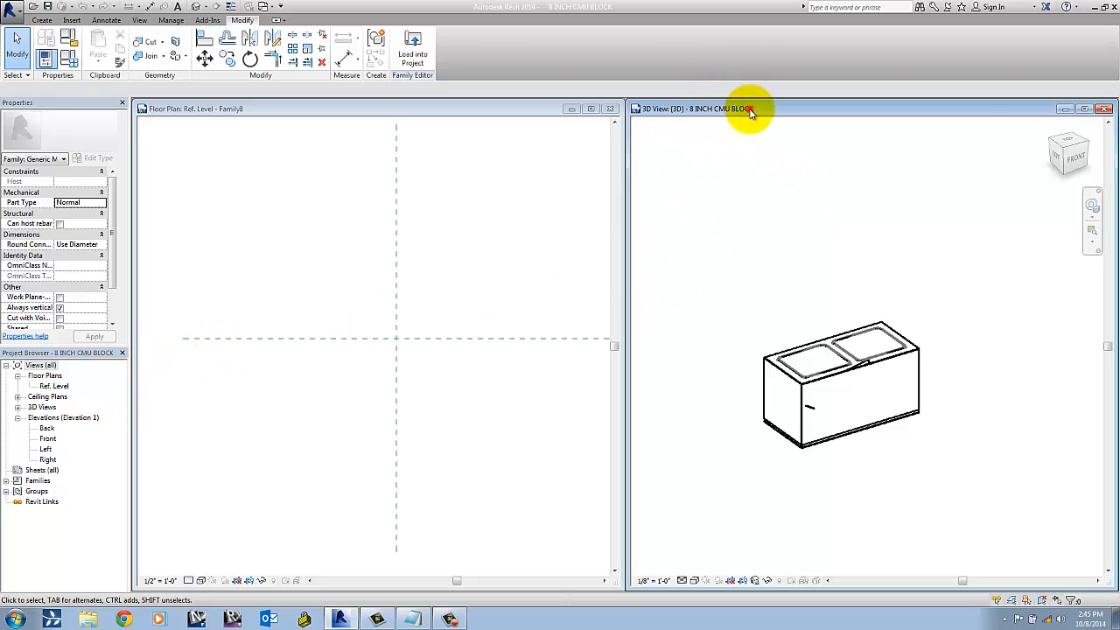
Examine the CMU block's outline and reference planes in its Ref. Level floor plan, and close that view.
{"action": "double_click", "coordinate": [54, 386]}
{"action": "scroll", "coordinate": [545, 312], "scroll_direction": "up", "scroll_amount": 5}
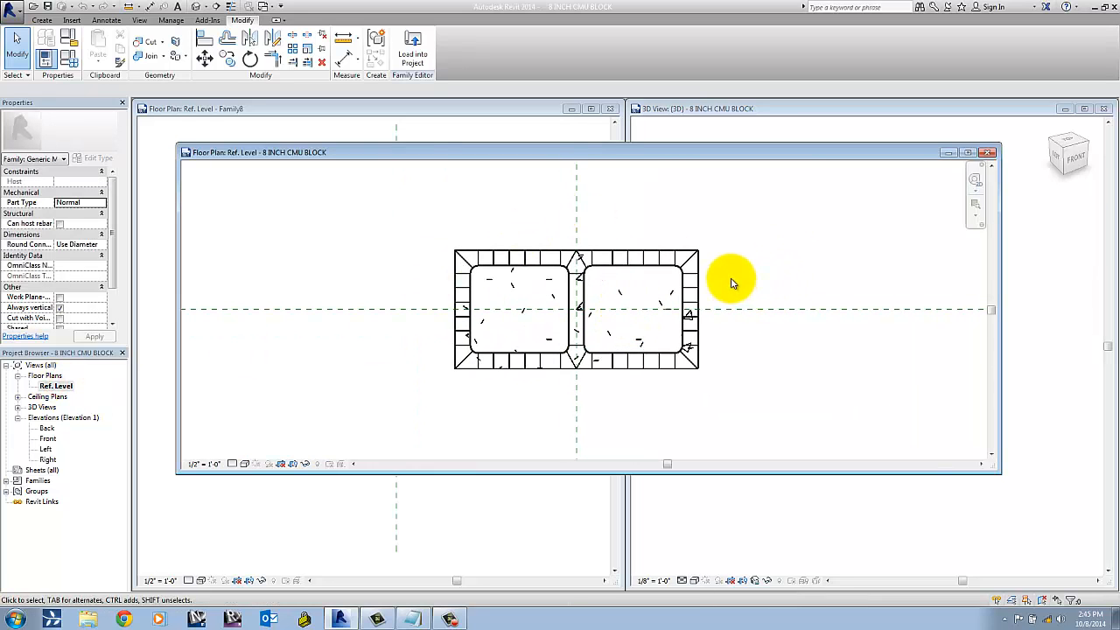
{"action": "middle_click_drag", "start_coordinate": [732, 283], "coordinate": [740, 265]}
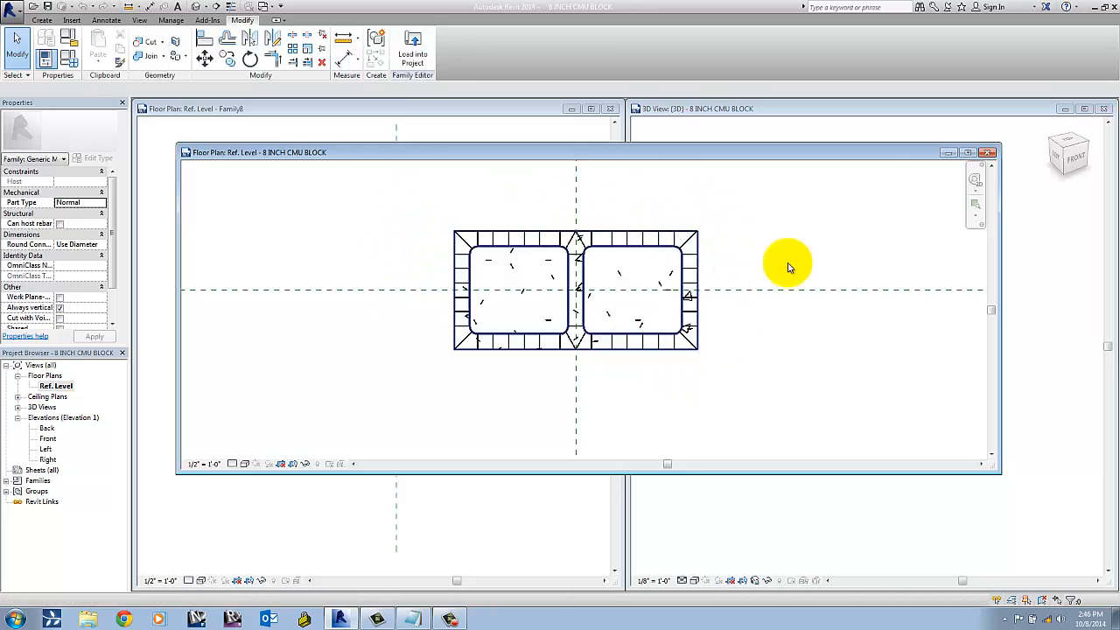
{"action": "left_click", "coordinate": [987, 153]}
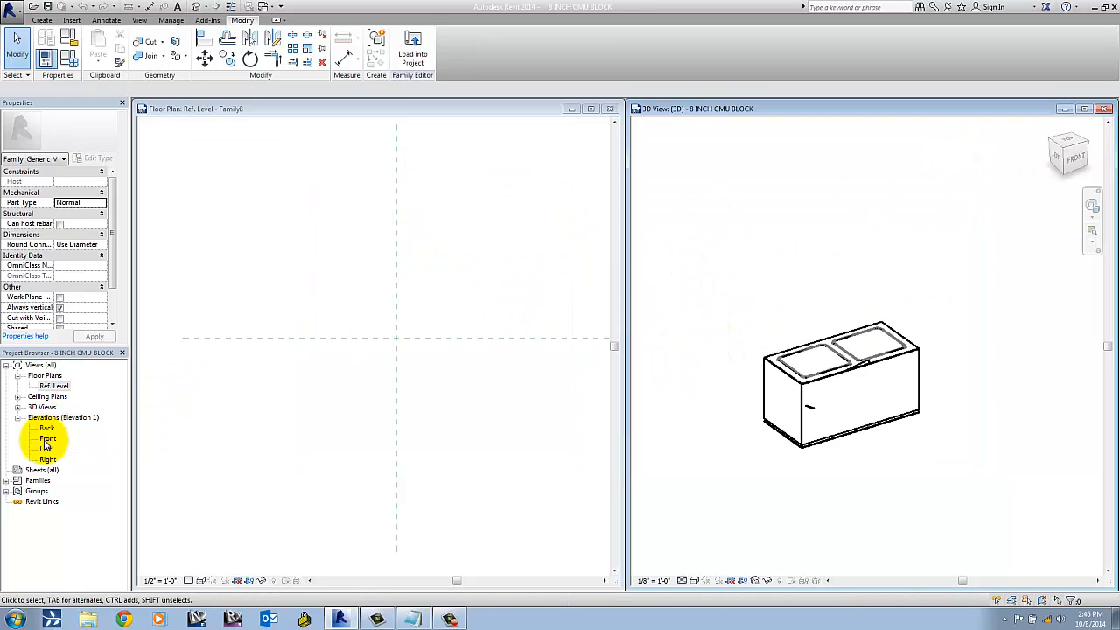
Examine the CMU block's base and mortar joint against the reference level in its Front elevation, and close that view.
{"action": "double_click", "coordinate": [48, 438]}
{"action": "scroll", "coordinate": [574, 400], "scroll_direction": "up", "scroll_amount": 5}
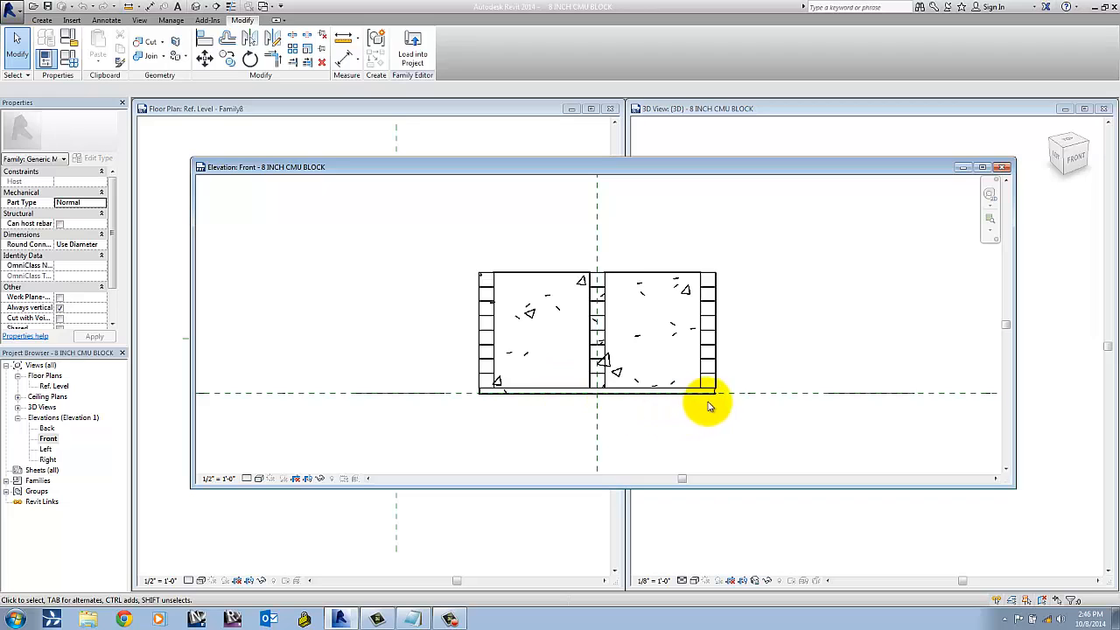
{"action": "middle_click_drag", "start_coordinate": [761, 331], "coordinate": [740, 328]}
{"action": "scroll", "coordinate": [740, 346], "scroll_direction": "down", "scroll_amount": 2}
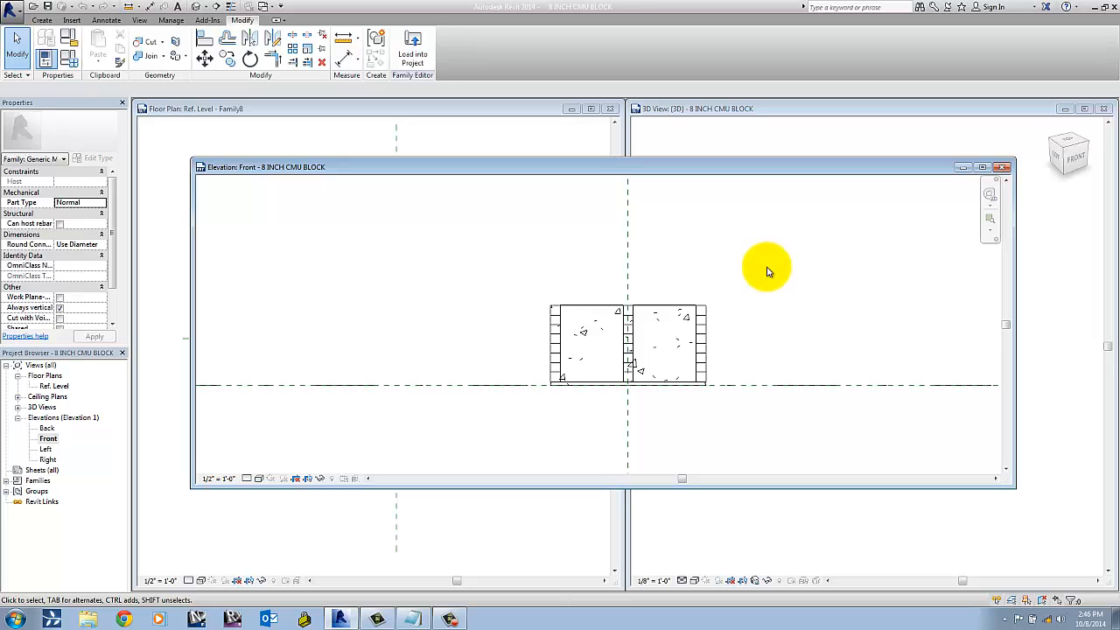
{"action": "left_click", "coordinate": [1001, 167]}
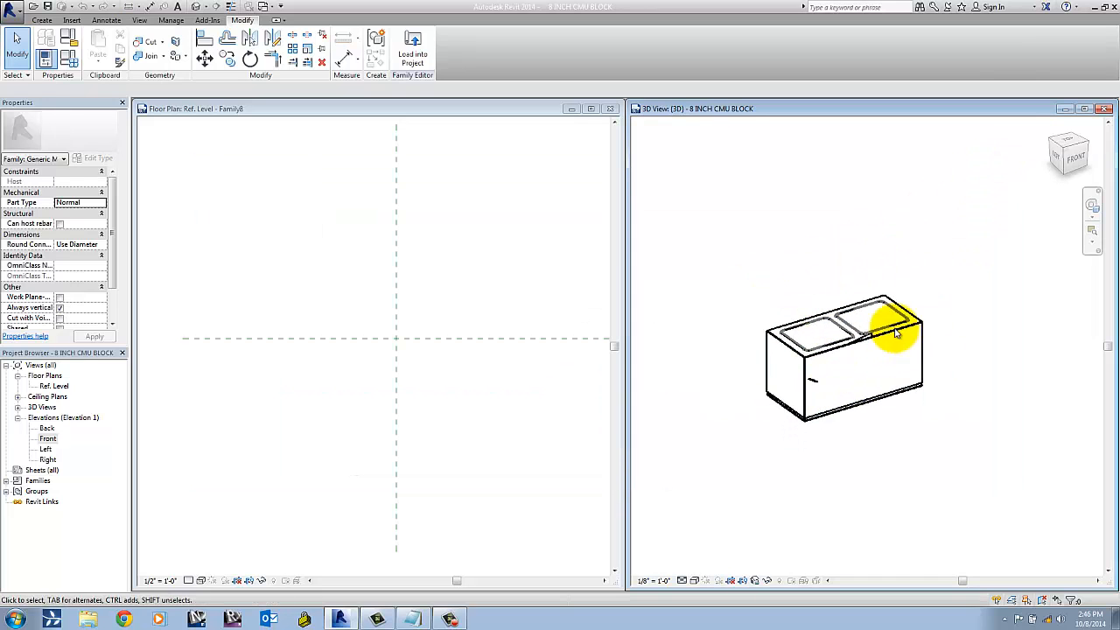
{"action": "middle_click_drag", "start_coordinate": [750, 283], "coordinate": [782, 288]}
Load the 8 INCH CMU BLOCK family into the new generic model family.
{"action": "left_click", "coordinate": [464, 290]}
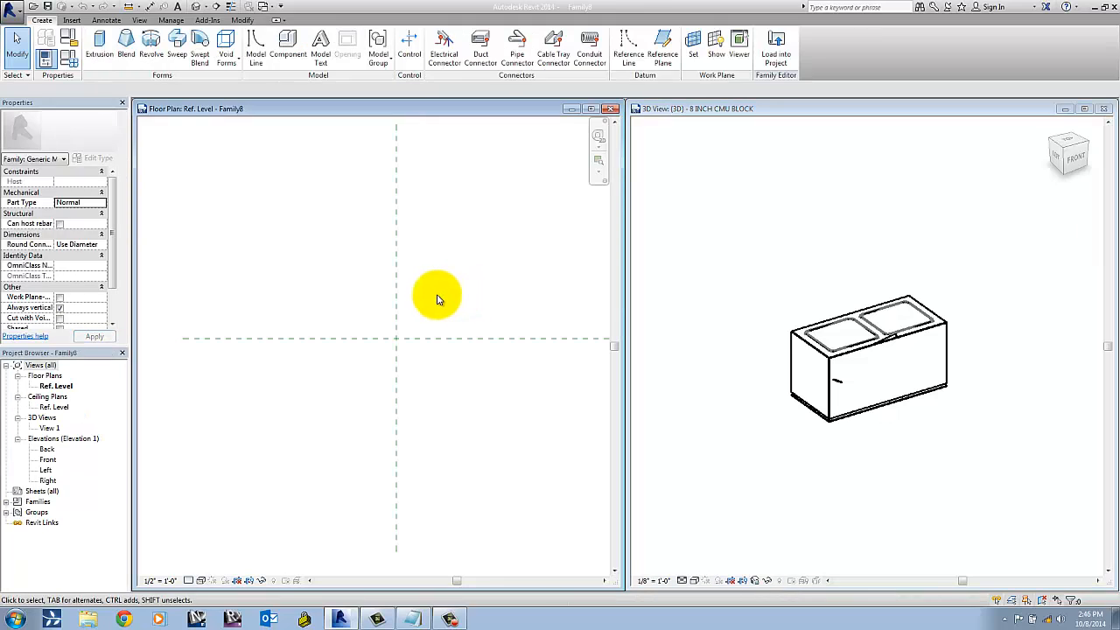
{"action": "middle_click_drag", "start_coordinate": [435, 307], "coordinate": [414, 315]}
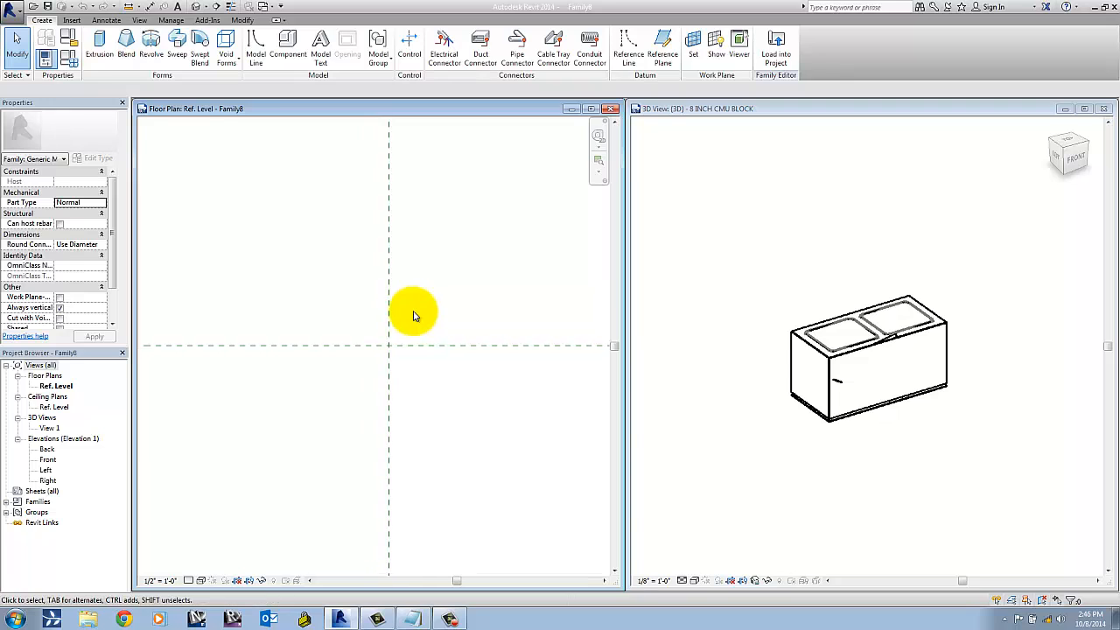
{"action": "left_click", "coordinate": [778, 118]}
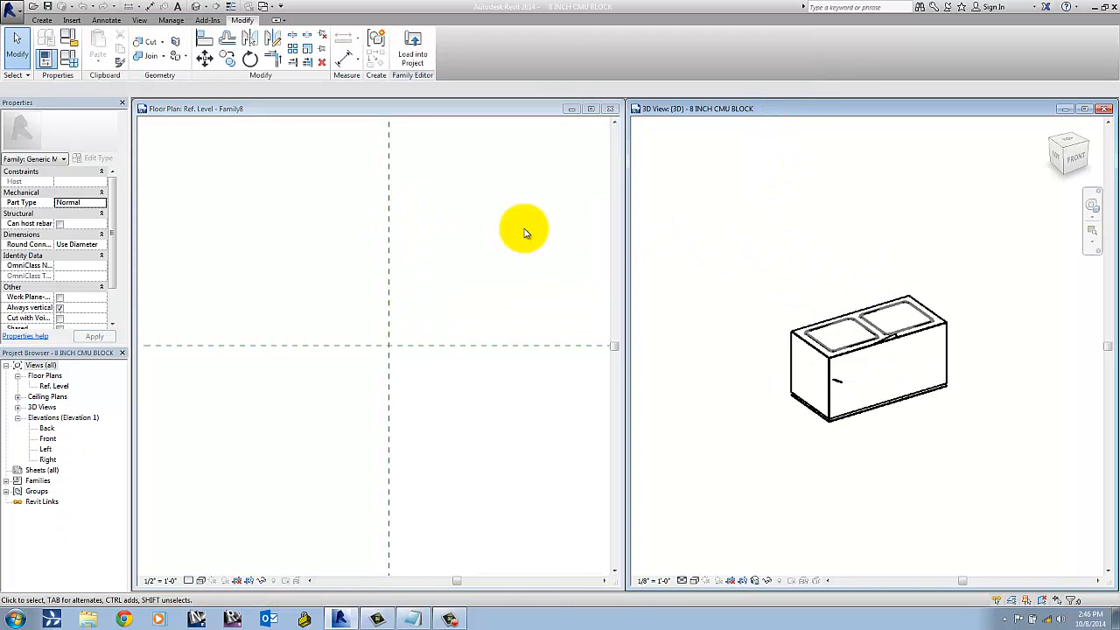
{"action": "left_click", "coordinate": [415, 55]}
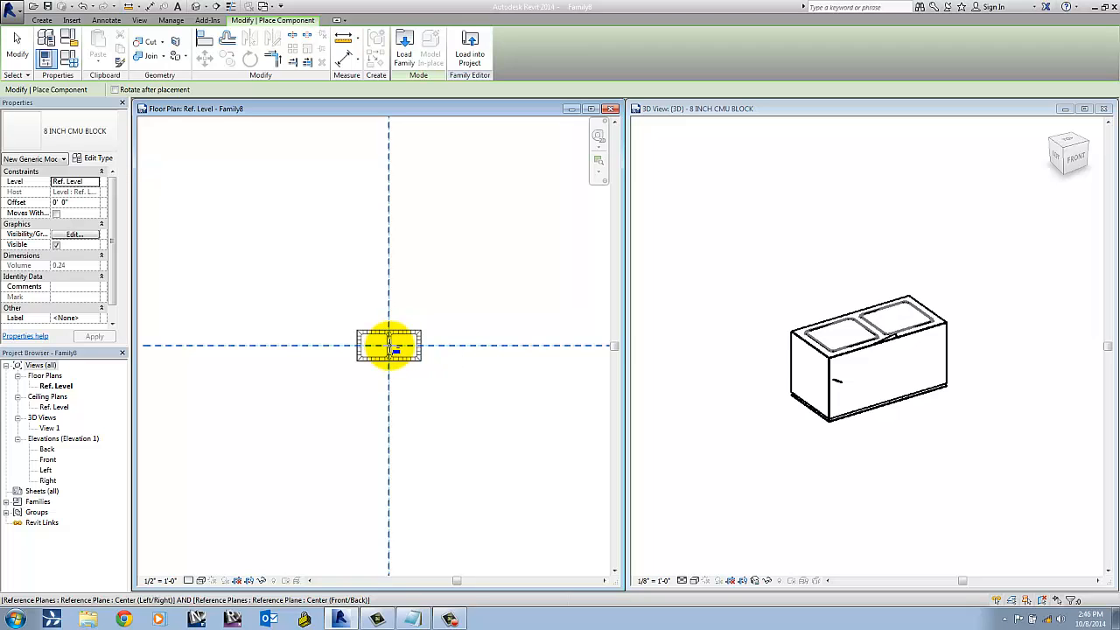
Place the 8 INCH CMU BLOCK at the intersection of the two center reference planes and align it to both planes.
{"action": "left_click", "coordinate": [390, 348]}
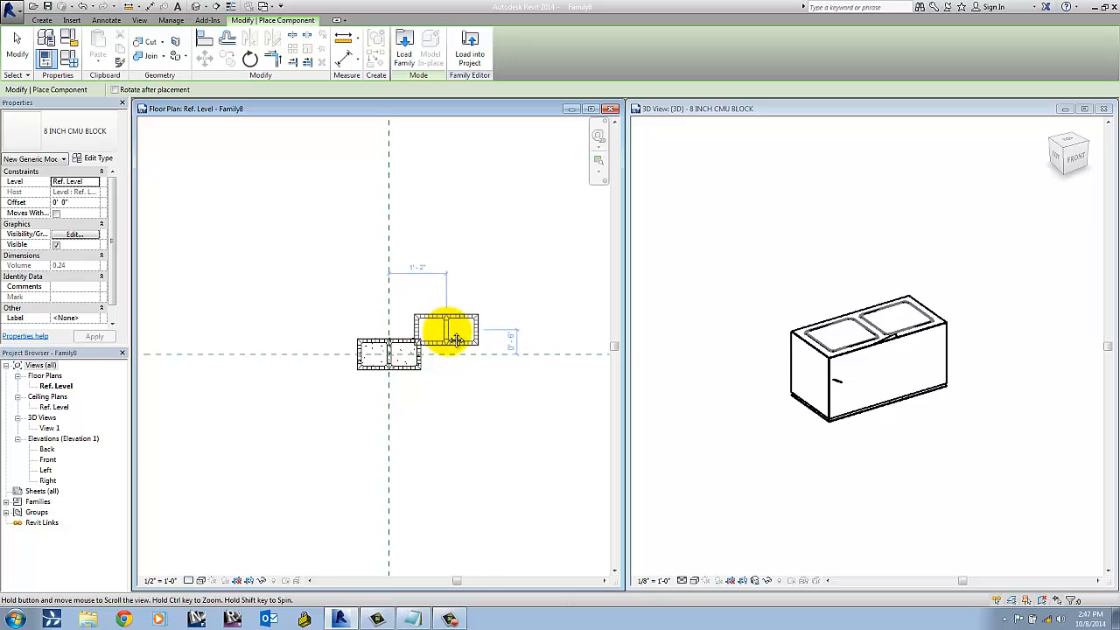
{"action": "key", "text": "Escape"}
{"action": "key", "text": "a"}
{"action": "key", "text": "l"}
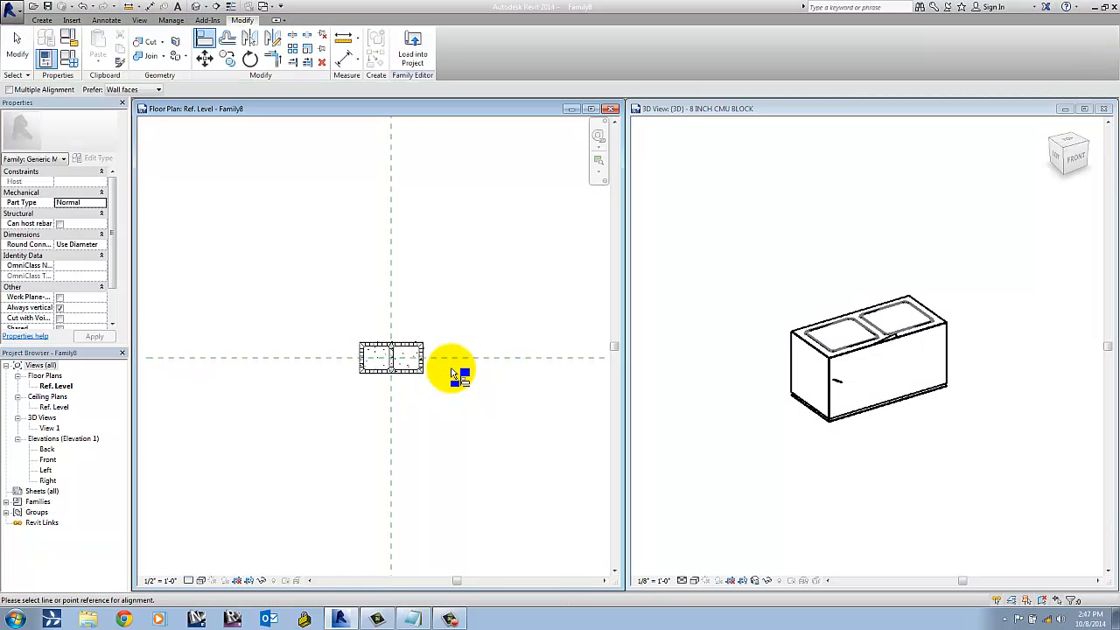
{"action": "left_click", "coordinate": [452, 358]}
{"action": "left_click", "coordinate": [418, 358]}
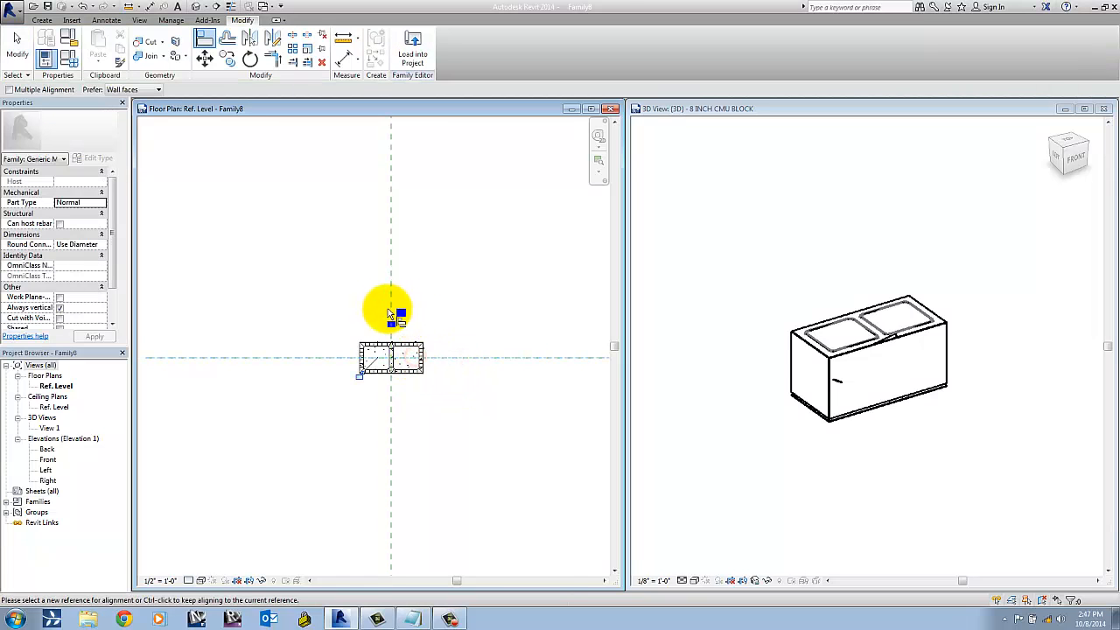
{"action": "left_click", "coordinate": [389, 308]}
{"action": "left_click", "coordinate": [392, 351]}
{"action": "scroll", "coordinate": [401, 393], "scroll_direction": "up", "scroll_amount": 5}
{"action": "key", "text": "Escape"}
{"action": "key", "text": "Escape"}
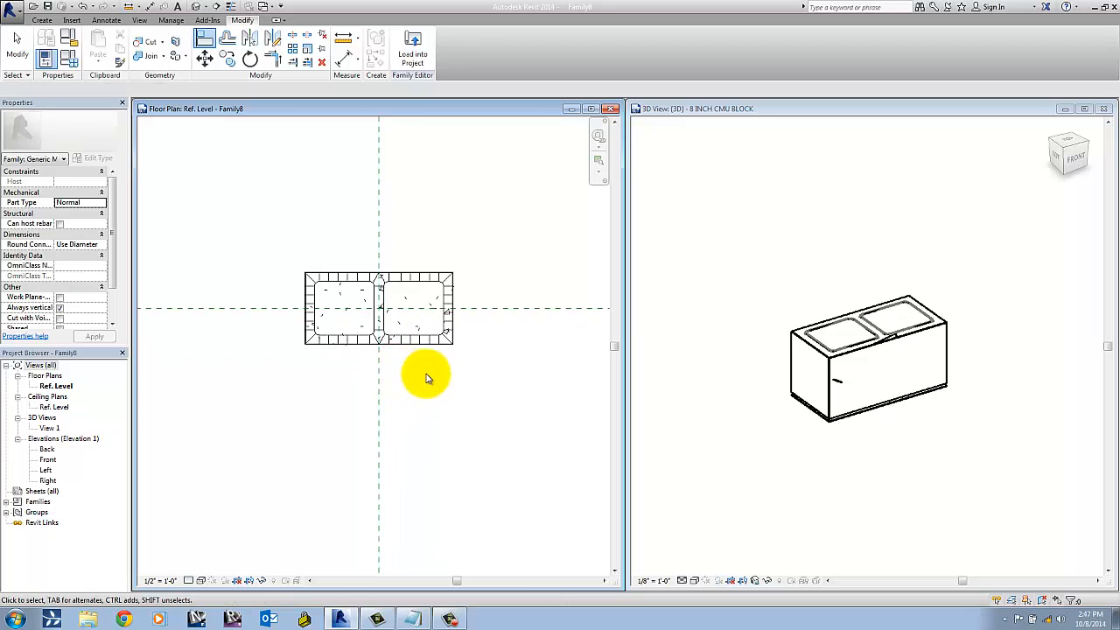
{"action": "scroll", "coordinate": [427, 380], "scroll_direction": "down", "scroll_amount": 4}
{"action": "middle_click_drag", "start_coordinate": [430, 393], "coordinate": [437, 421]}
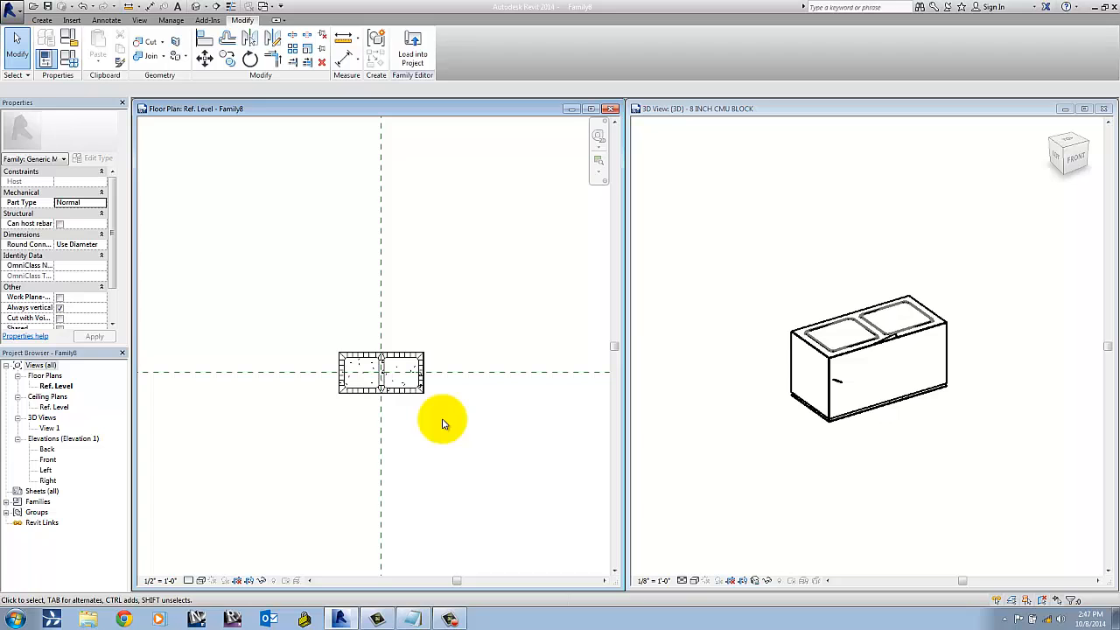
Close the 8 INCH CMU BLOCK family, keeping only the new generic model family open.
{"action": "left_click", "coordinate": [753, 115]}
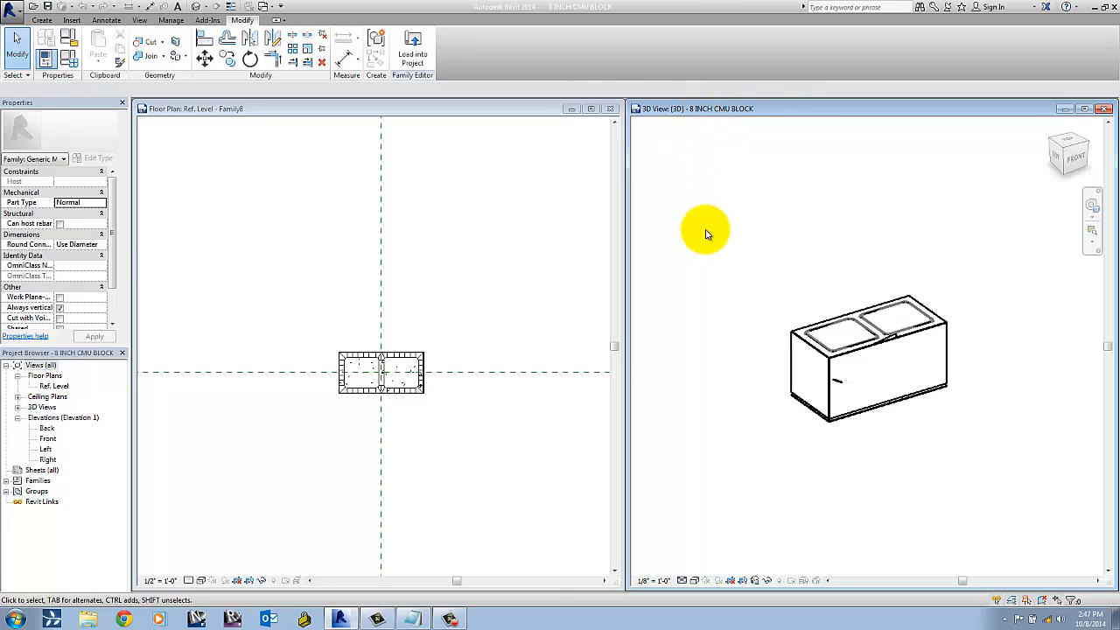
{"action": "left_click", "coordinate": [14, 12]}
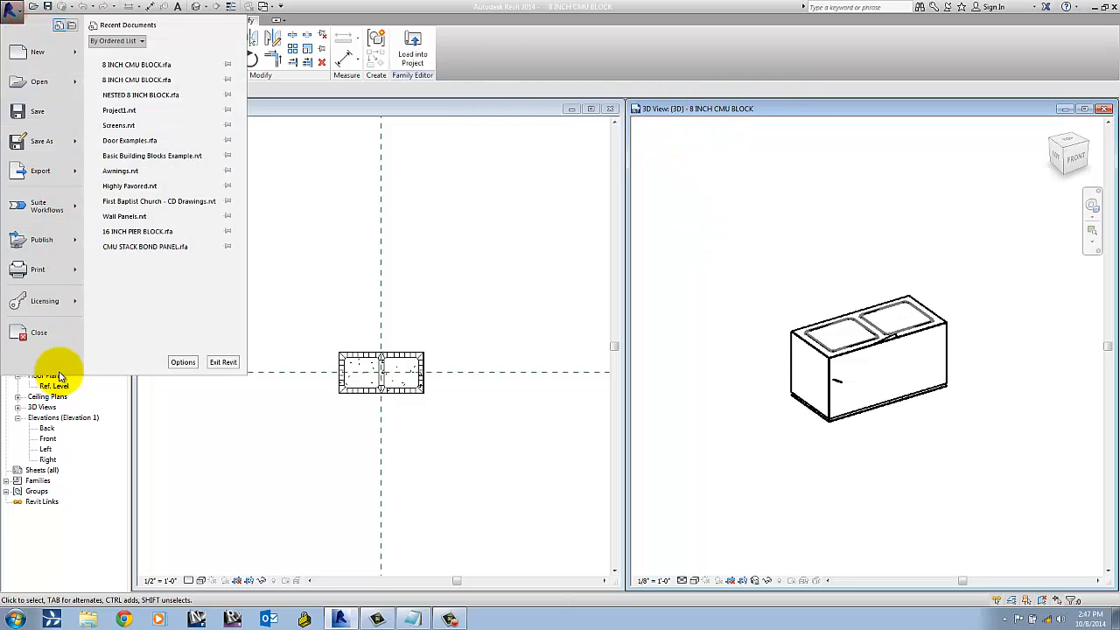
{"action": "left_click", "coordinate": [39, 334]}
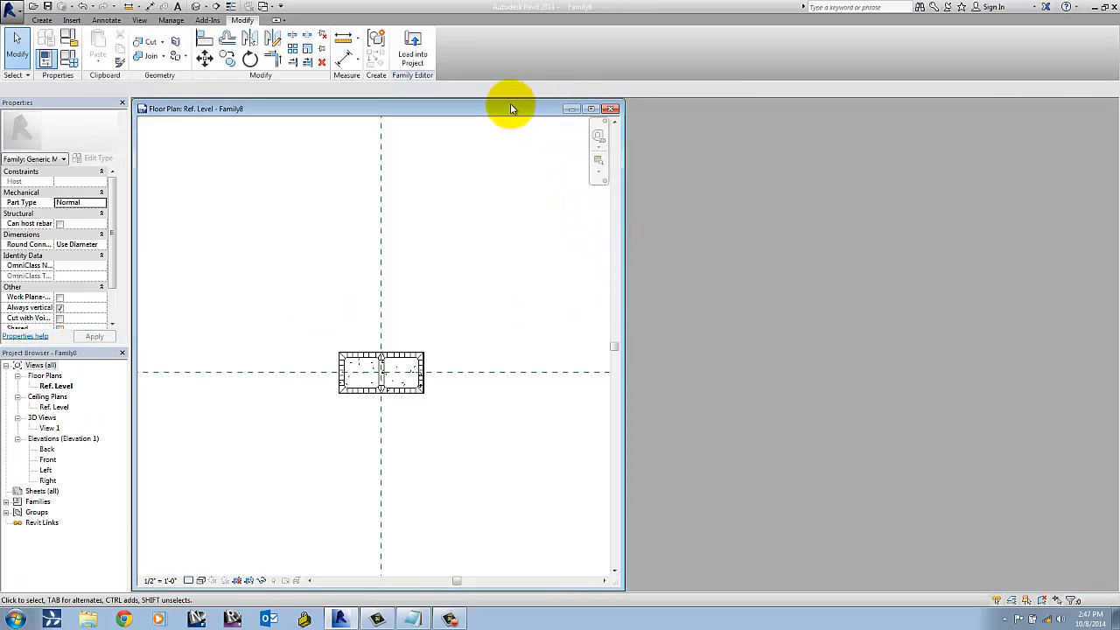
{"action": "middle_click_drag", "start_coordinate": [437, 317], "coordinate": [455, 297]}
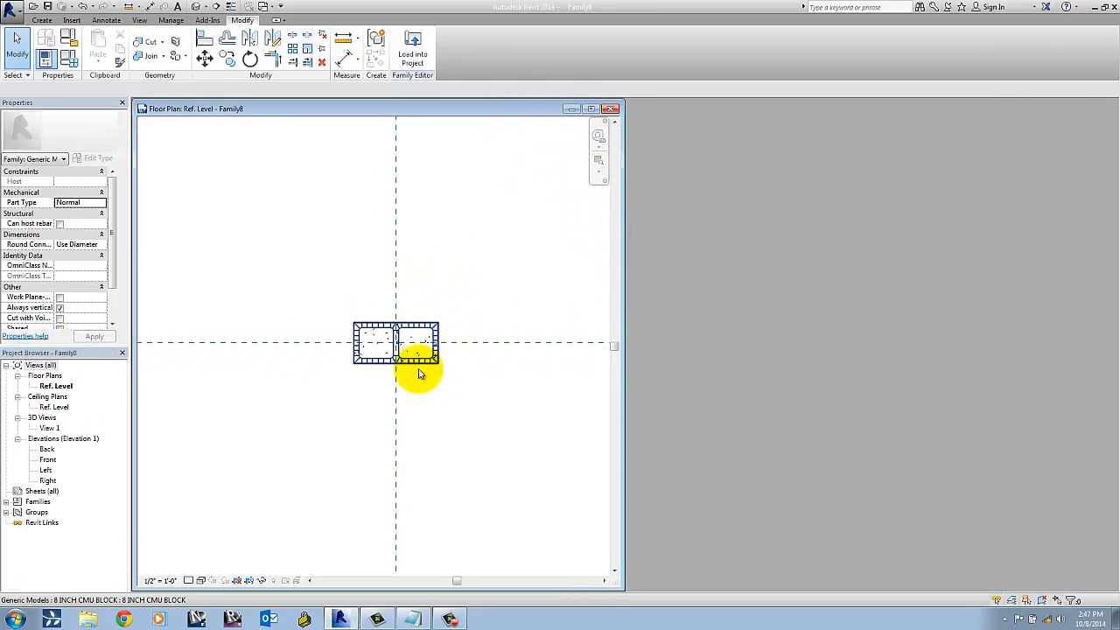
Open the new family's Front elevation and default 3D view, and tile all its open views.
{"action": "double_click", "coordinate": [47, 459]}
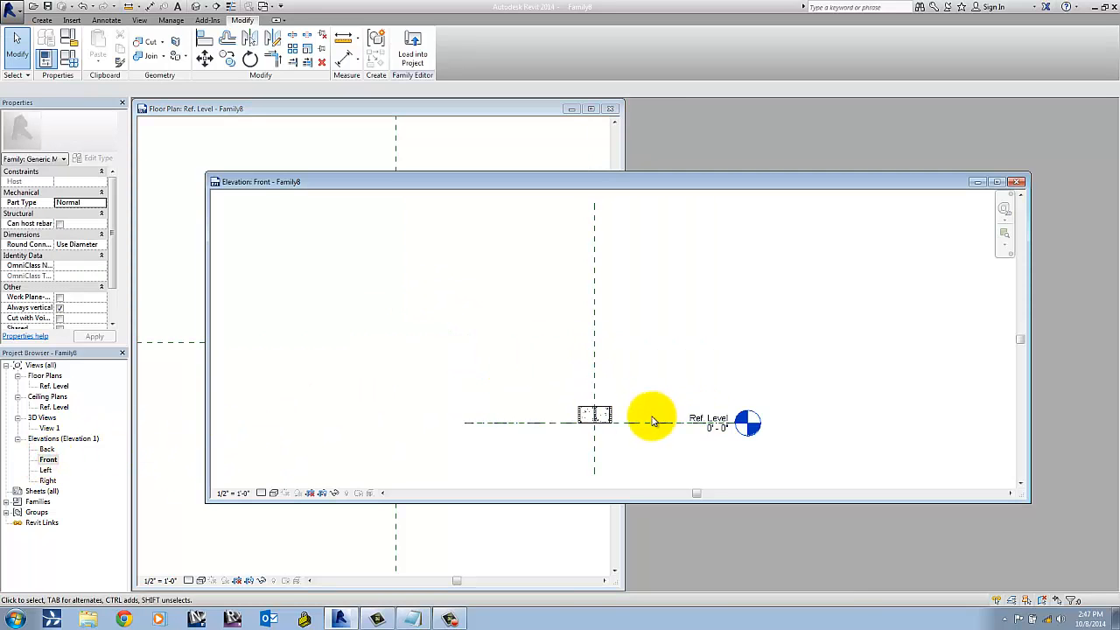
{"action": "scroll", "coordinate": [612, 366], "scroll_direction": "up", "scroll_amount": 3}
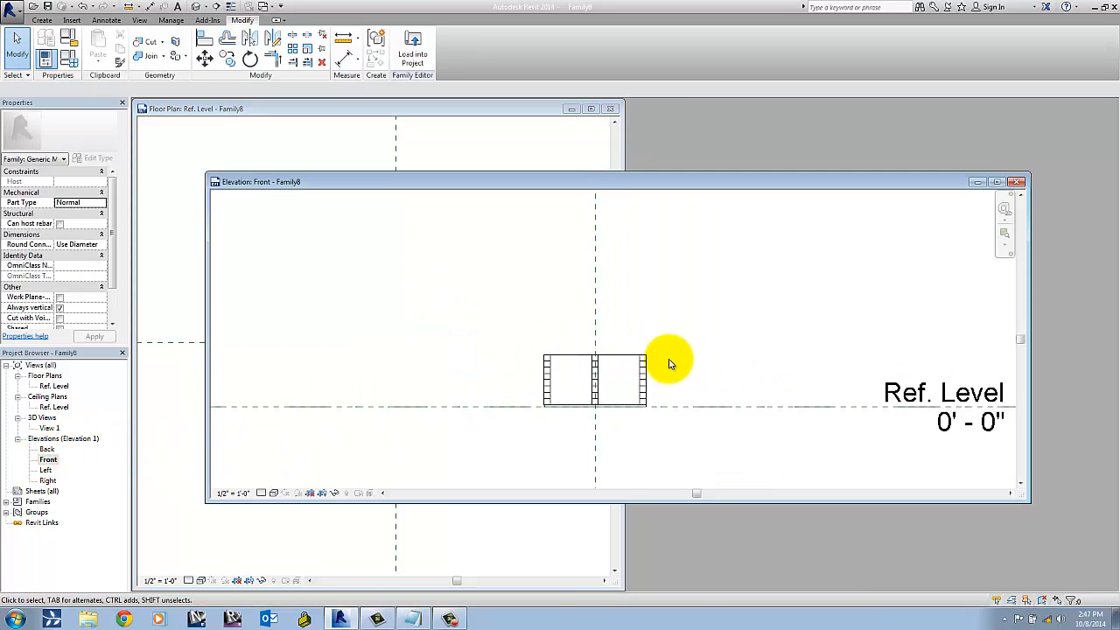
{"action": "left_click", "coordinate": [194, 7]}
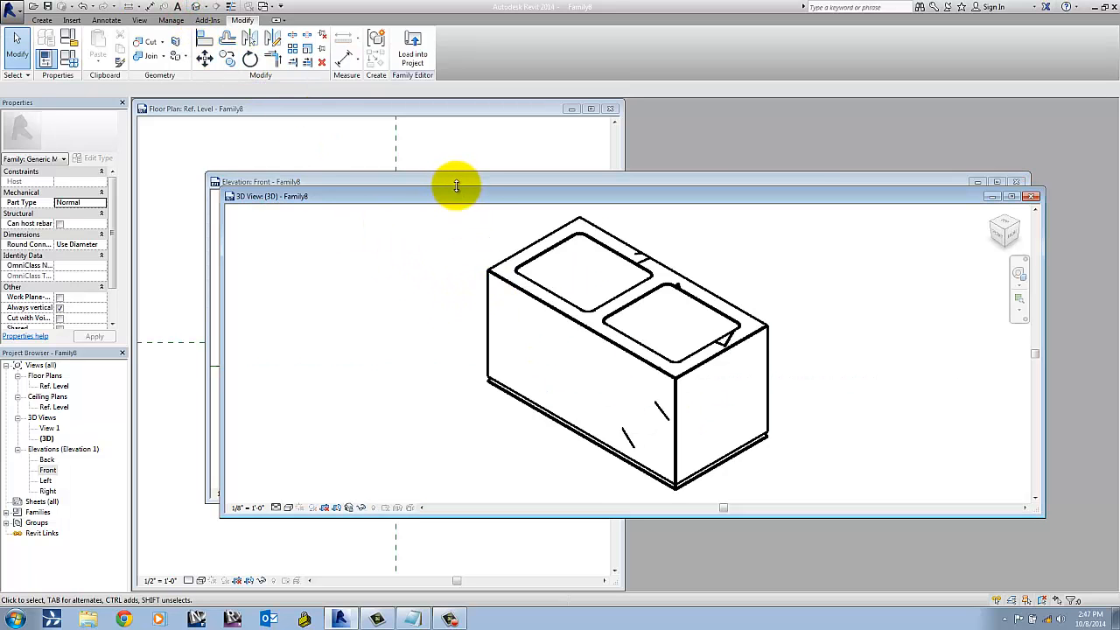
{"action": "key", "text": "w"}
{"action": "key", "text": "t"}
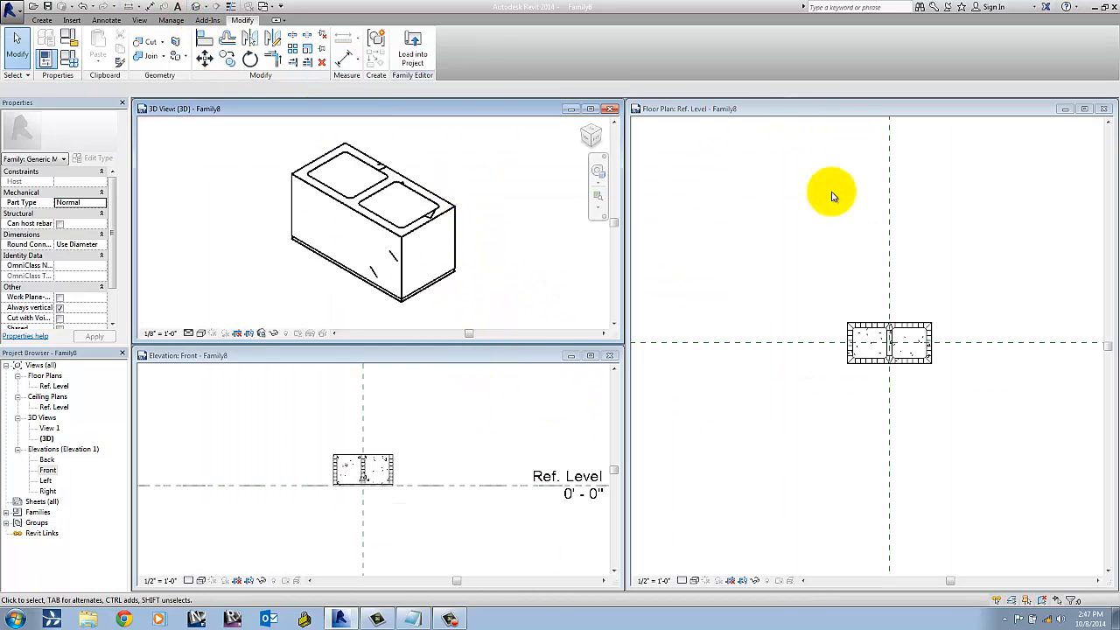
Close the Ref. Level floor plan, retile the Front elevation and 3D view side by side, and frame the block in both.
{"action": "left_click", "coordinate": [1103, 109]}
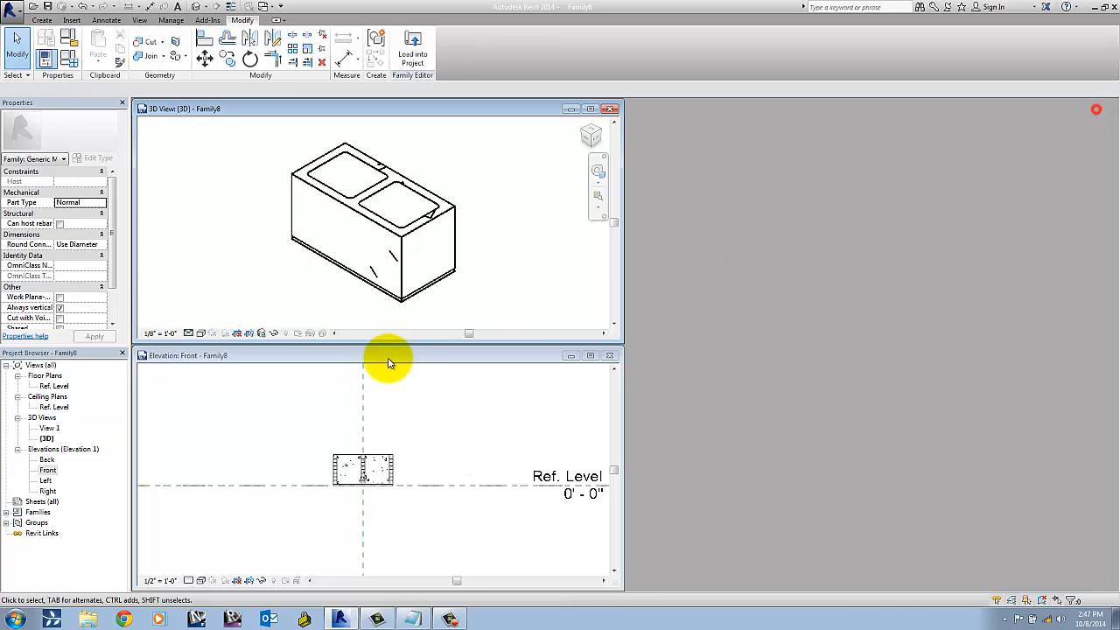
{"action": "left_click", "coordinate": [424, 357]}
{"action": "key", "text": "w"}
{"action": "key", "text": "t"}
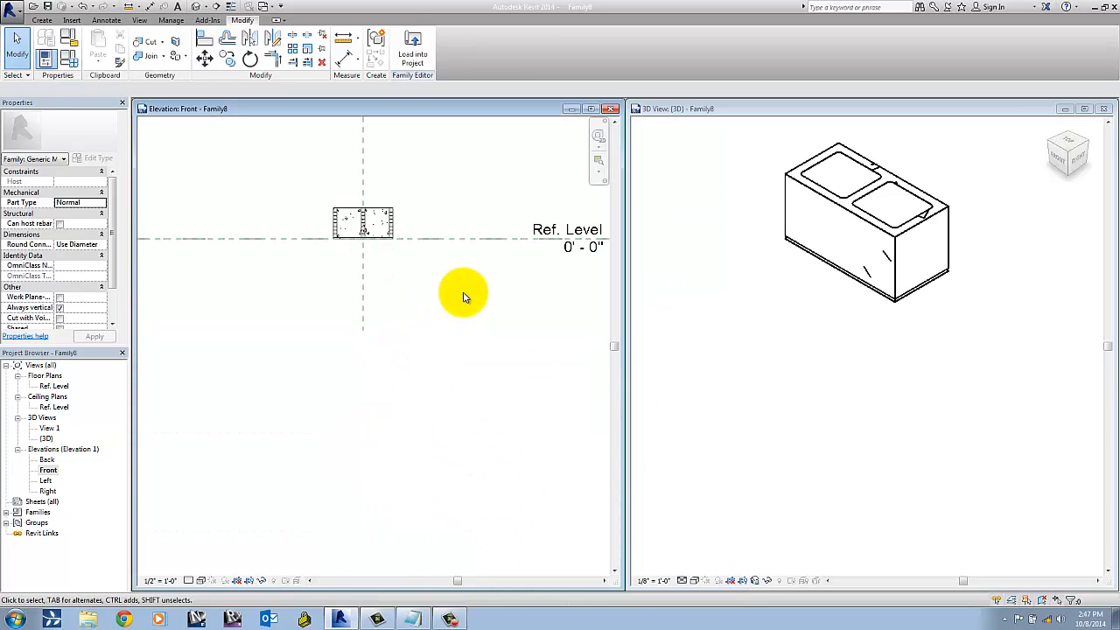
{"action": "scroll", "coordinate": [419, 359], "scroll_direction": "up", "scroll_amount": 2}
{"action": "middle_click_drag", "start_coordinate": [424, 357], "coordinate": [425, 397]}
{"action": "left_click", "coordinate": [848, 383]}
{"action": "scroll", "coordinate": [850, 381], "scroll_direction": "down", "scroll_amount": 1}
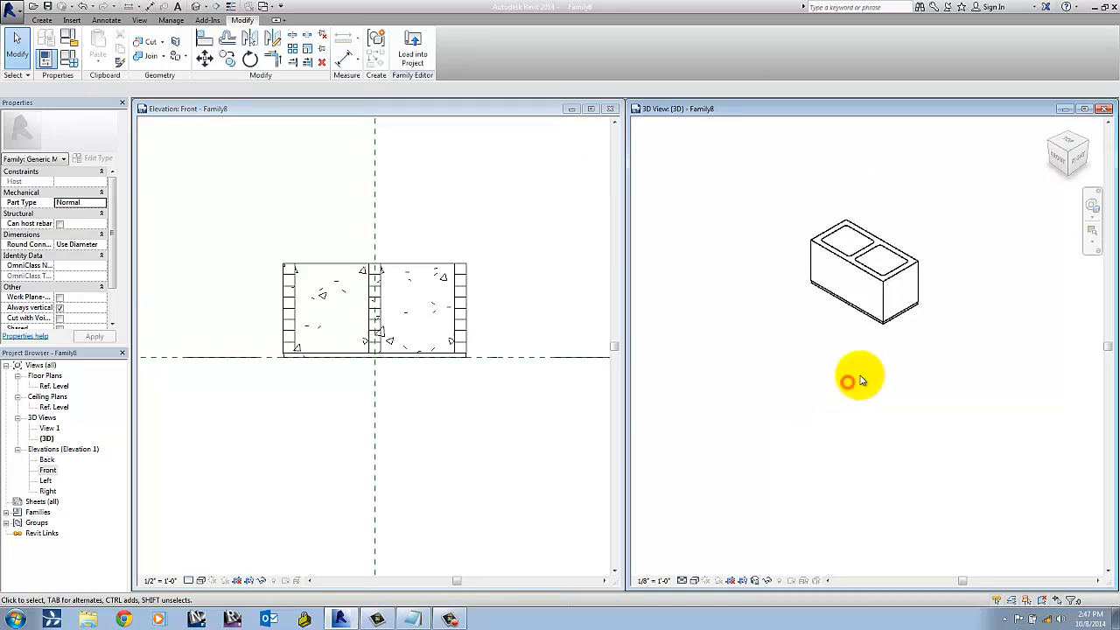
{"action": "middle_click_drag", "start_coordinate": [858, 380], "coordinate": [848, 466]}
{"action": "scroll", "coordinate": [852, 452], "scroll_direction": "up", "scroll_amount": 2}
{"action": "middle_click_drag", "start_coordinate": [824, 377], "coordinate": [820, 419]}
{"action": "scroll", "coordinate": [823, 409], "scroll_direction": "up", "scroll_amount": 1}
{"action": "left_click", "coordinate": [527, 281]}
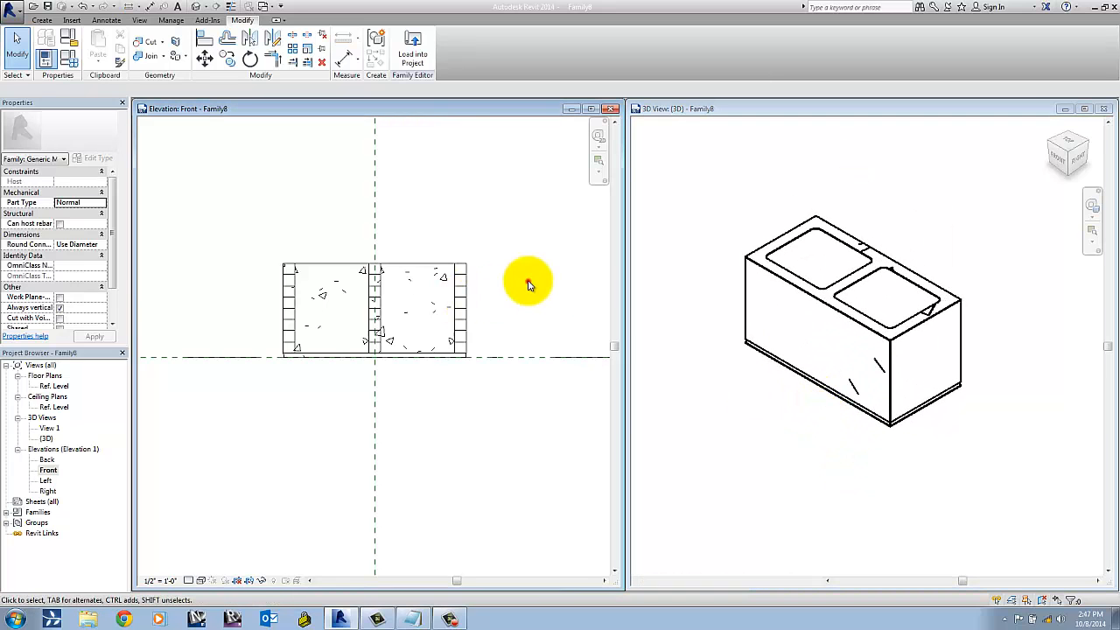
{"action": "scroll", "coordinate": [514, 352], "scroll_direction": "down", "scroll_amount": 2}
{"action": "middle_click_drag", "start_coordinate": [514, 354], "coordinate": [525, 412]}
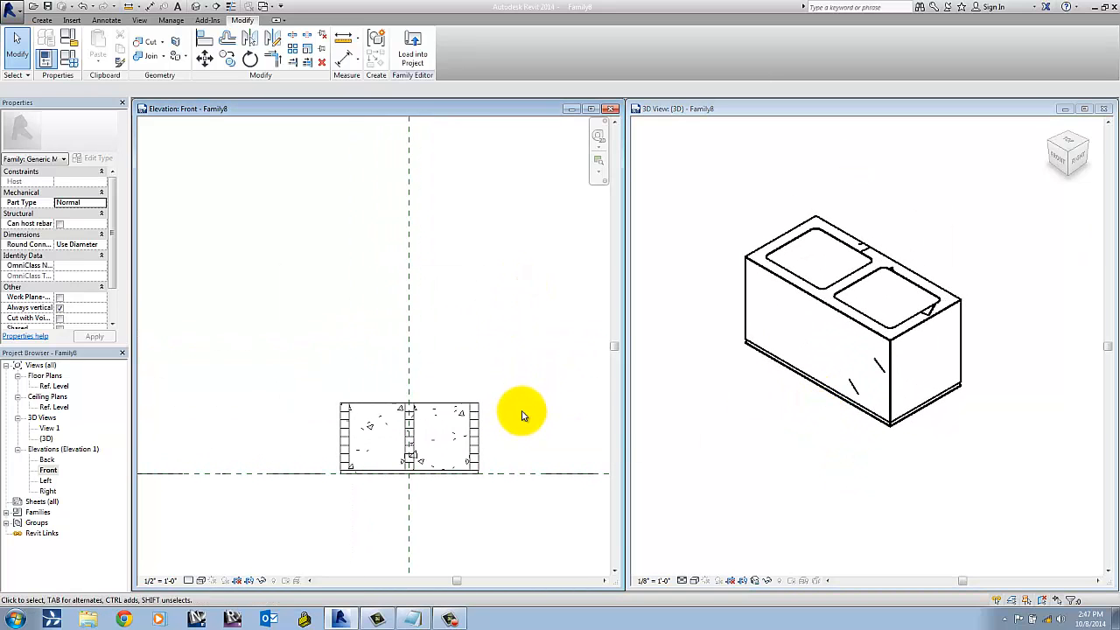
{"action": "left_click", "coordinate": [477, 416]}
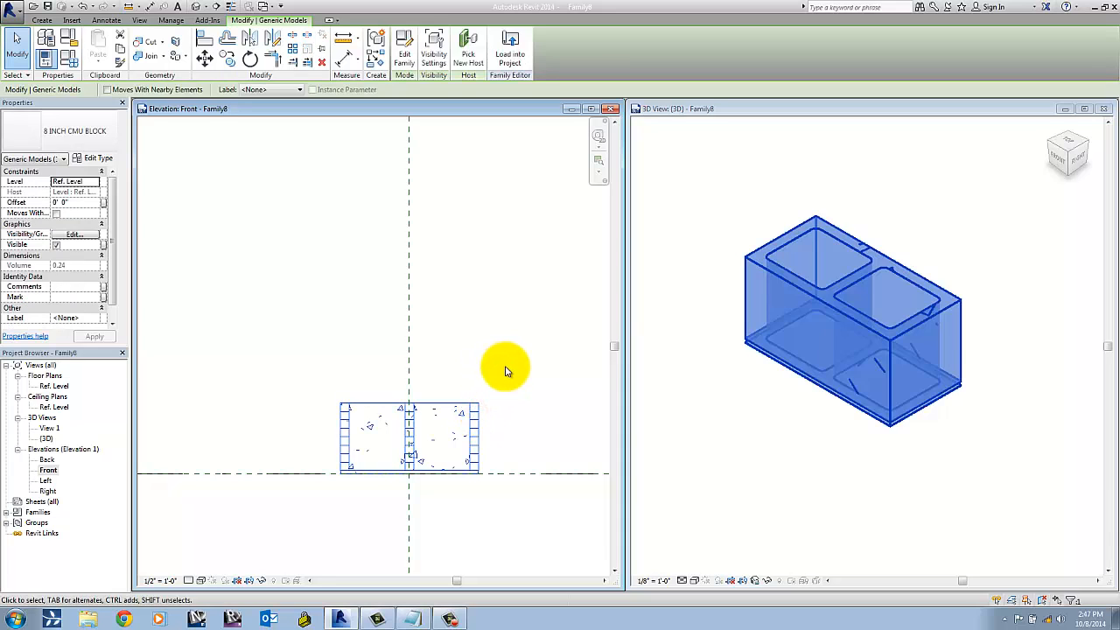
{"action": "left_click", "coordinate": [505, 364]}
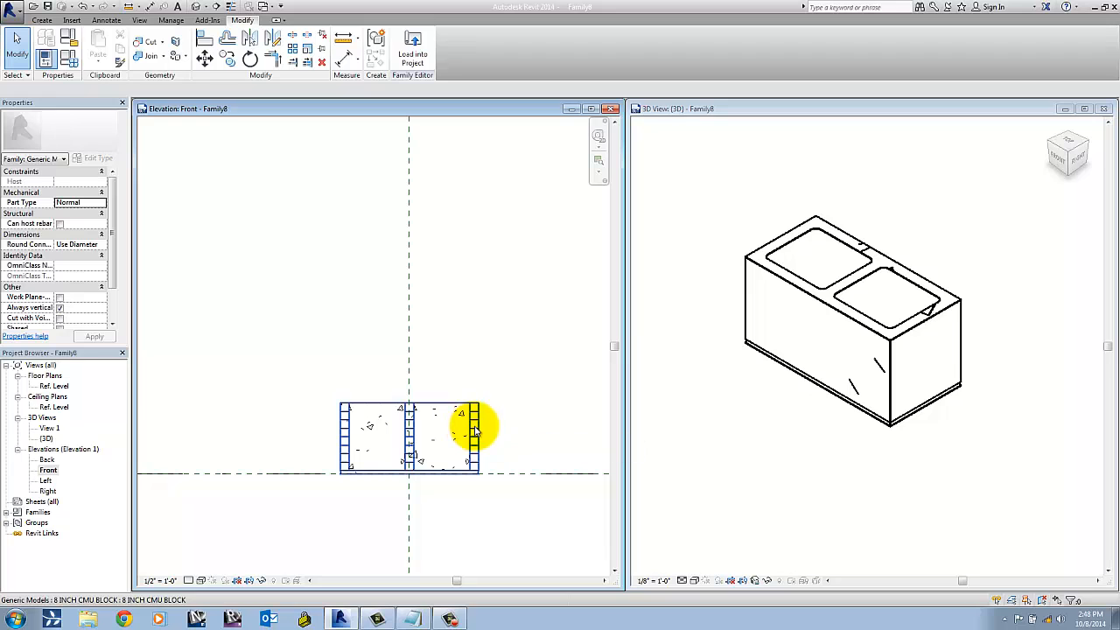
{"action": "left_click", "coordinate": [407, 408]}
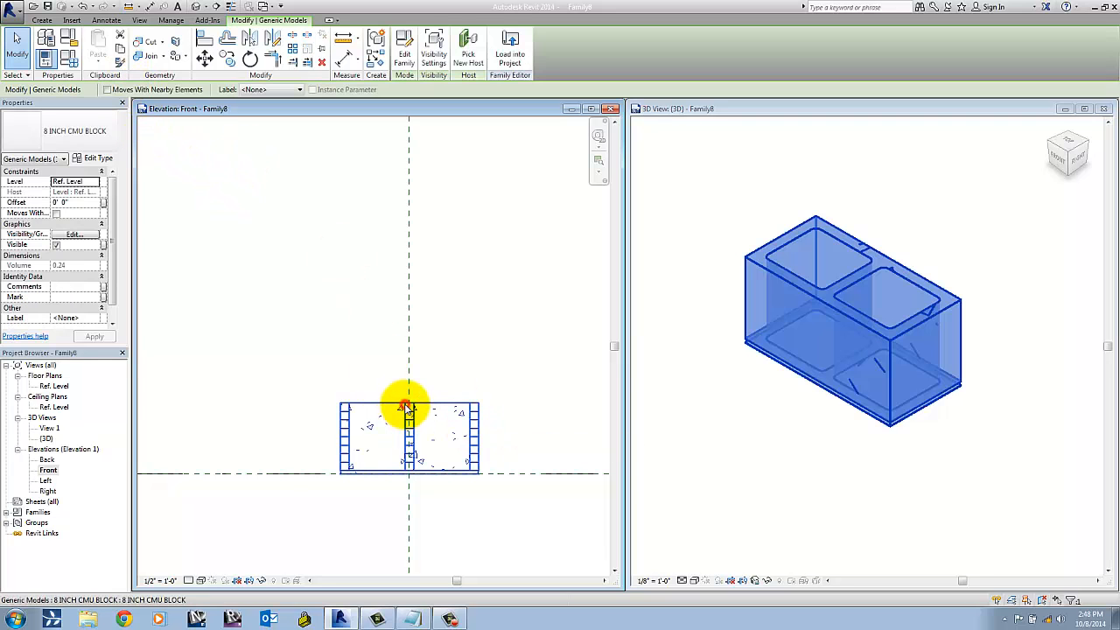
{"action": "left_click", "coordinate": [293, 50]}
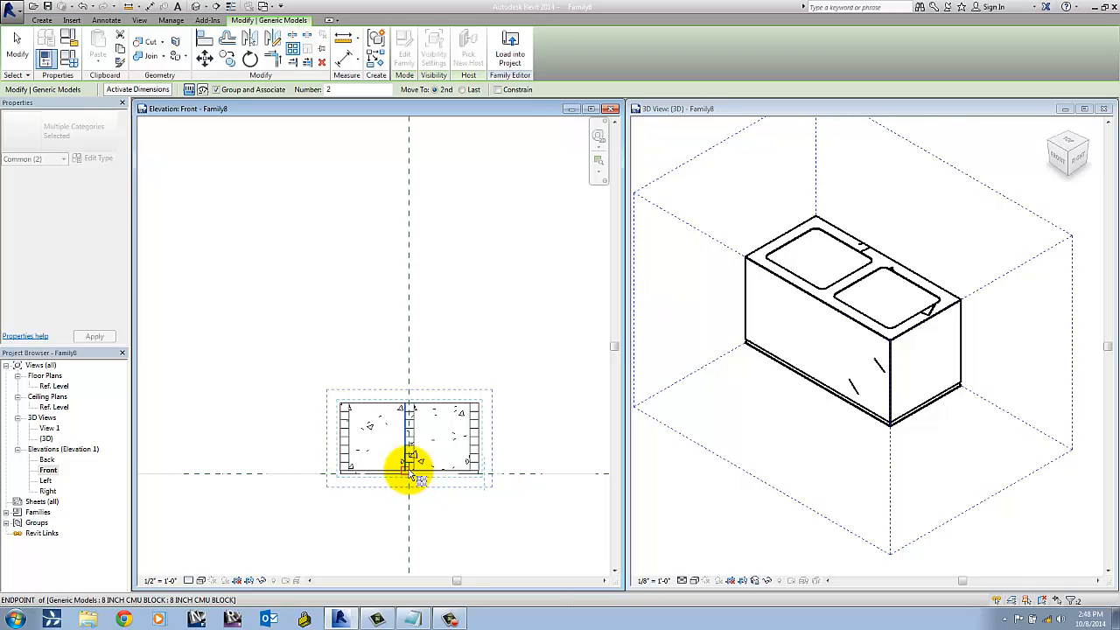
{"action": "left_click", "coordinate": [409, 470]}
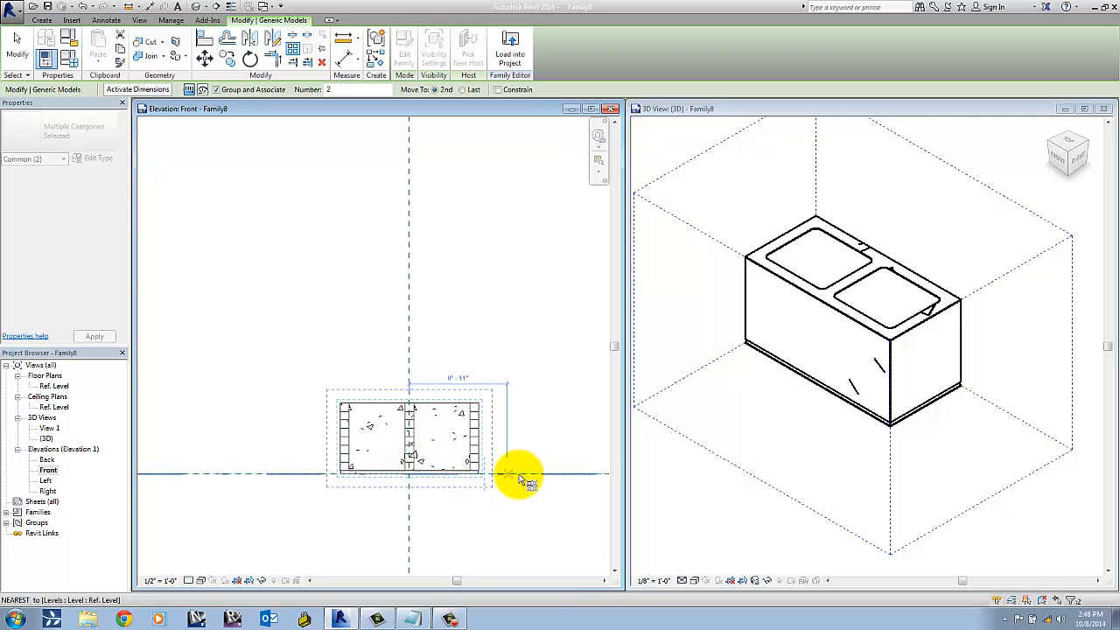
{"action": "key", "text": "Escape"}
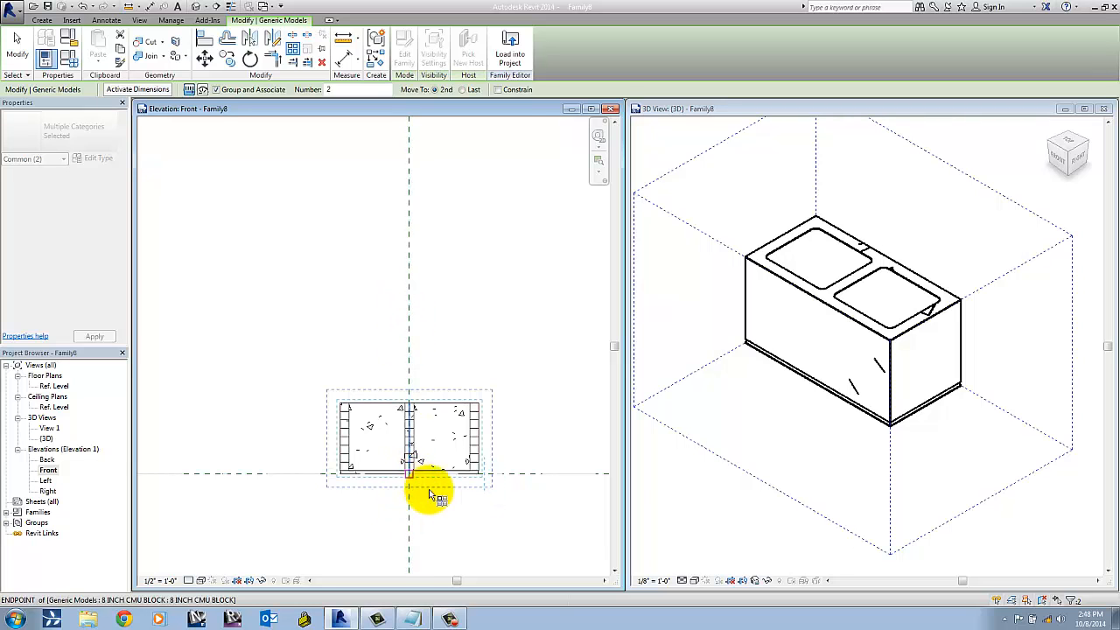
{"action": "scroll", "coordinate": [446, 497], "scroll_direction": "down", "scroll_amount": 1}
{"action": "scroll", "coordinate": [408, 492], "scroll_direction": "up", "scroll_amount": 1}
{"action": "scroll", "coordinate": [408, 490], "scroll_direction": "up", "scroll_amount": 1}
{"action": "middle_click_drag", "start_coordinate": [430, 490], "coordinate": [368, 493]}
{"action": "scroll", "coordinate": [371, 492], "scroll_direction": "down", "scroll_amount": 1}
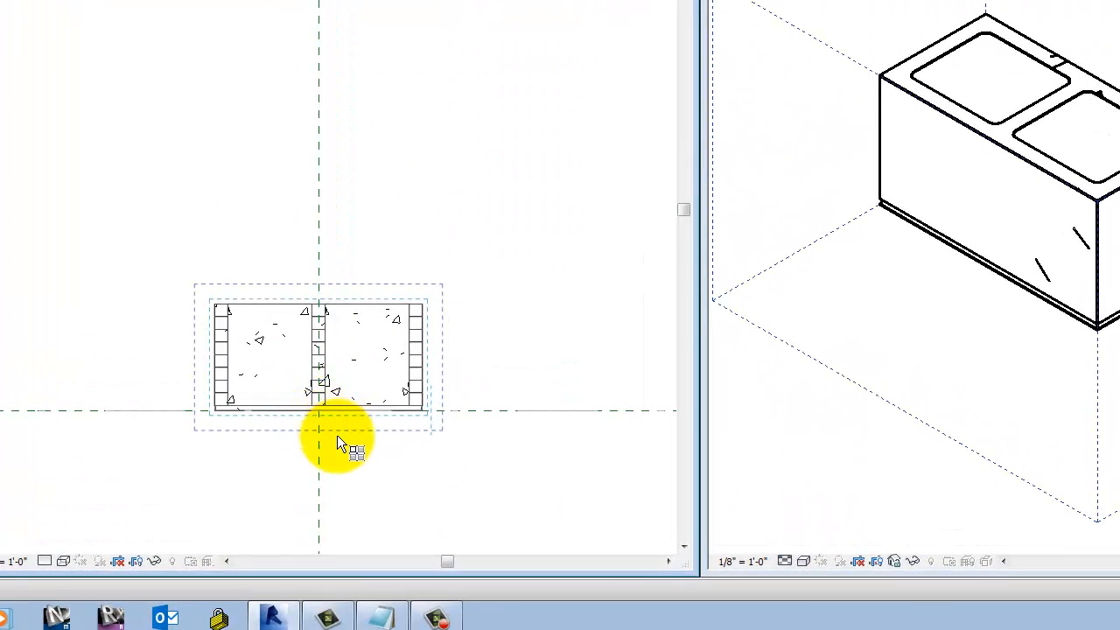
{"action": "right_click", "coordinate": [379, 455]}
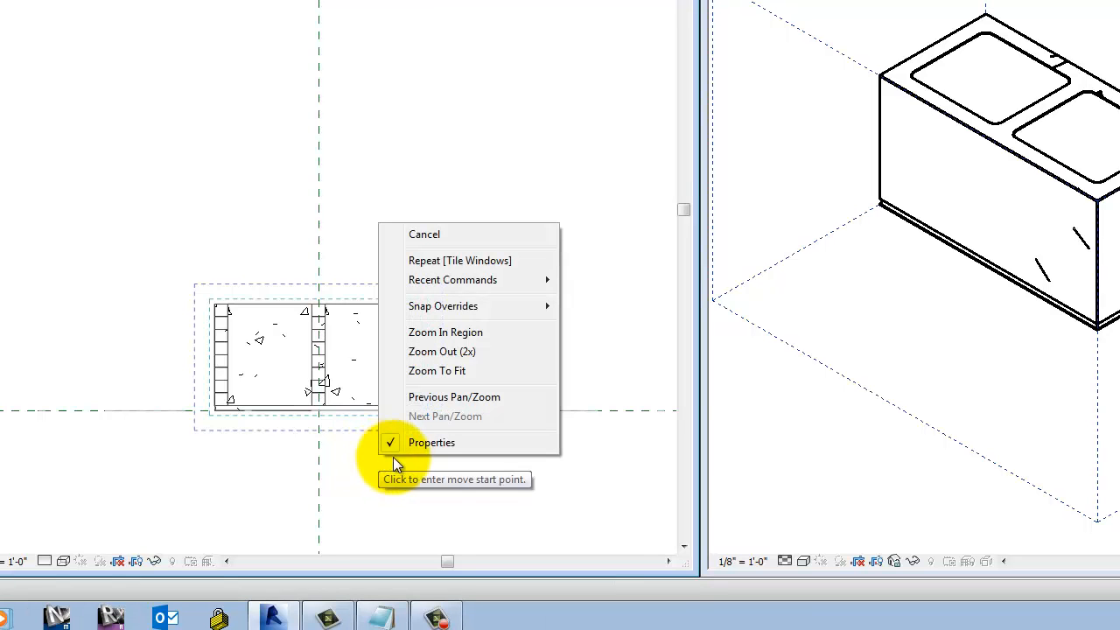
{"action": "mouse_move", "coordinate": [459, 307]}
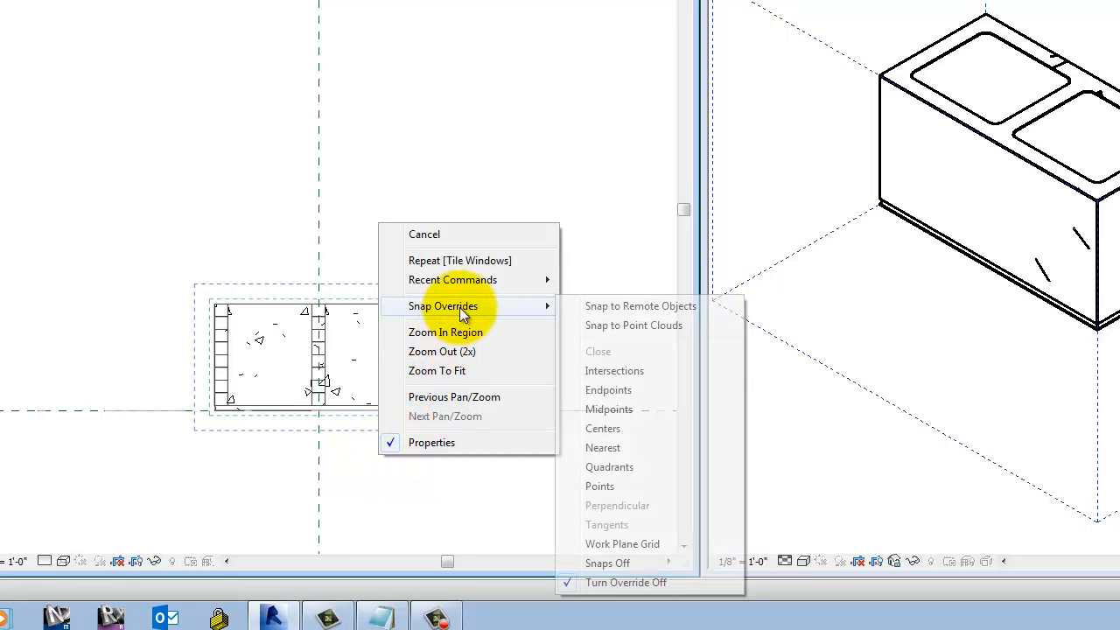
{"action": "left_click", "coordinate": [613, 371]}
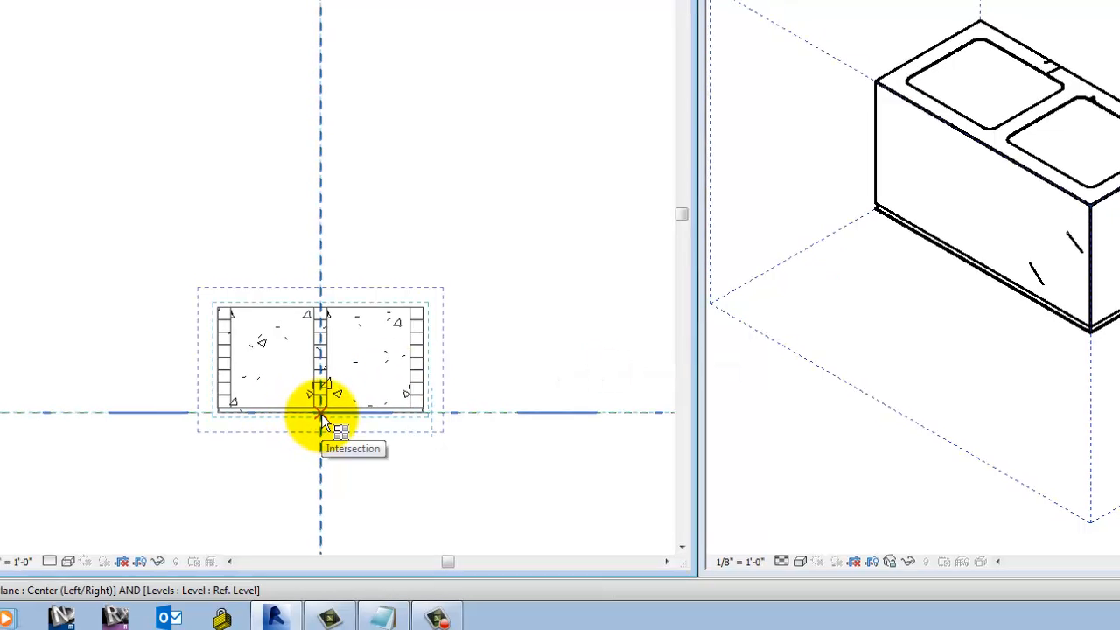
{"action": "left_click", "coordinate": [318, 412]}
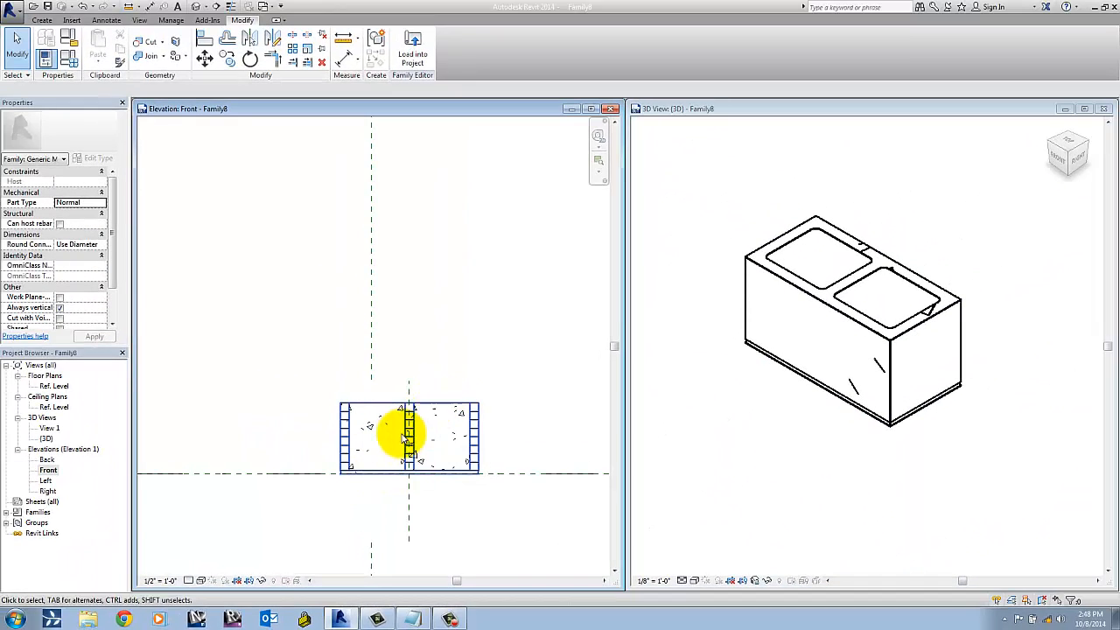
Array the CMU block vertically in the Front elevation, grouped and associated with 2 members, spaced 8 inches from its base endpoint to its top.
{"action": "scroll", "coordinate": [401, 435], "scroll_direction": "up", "scroll_amount": 2}
{"action": "middle_click_drag", "start_coordinate": [402, 435], "coordinate": [371, 430]}
{"action": "left_click", "coordinate": [400, 390]}
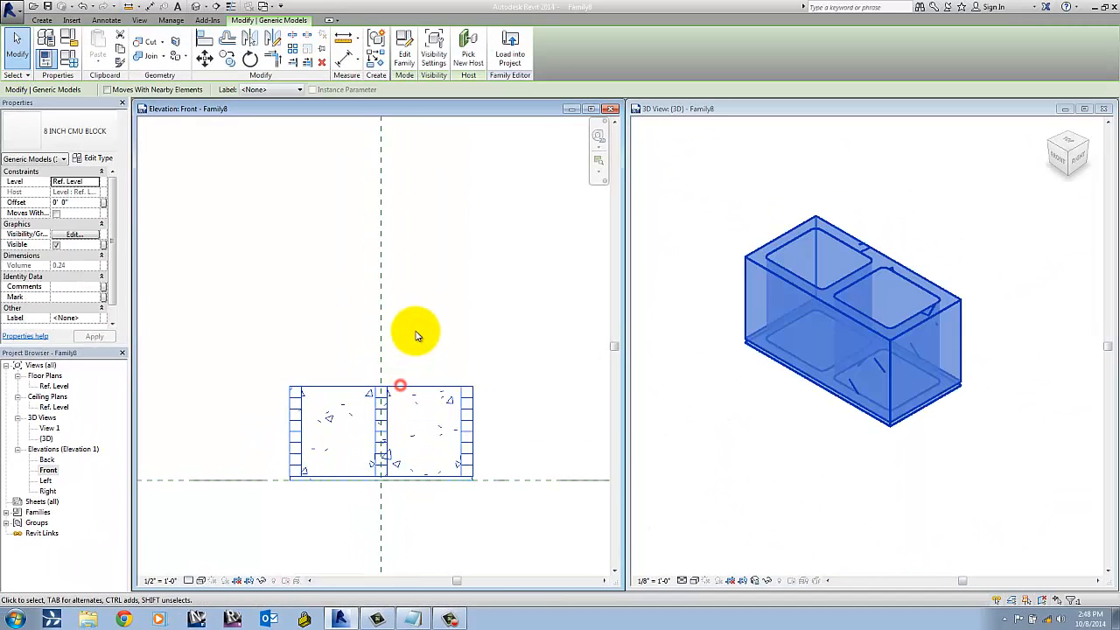
{"action": "middle_click_drag", "start_coordinate": [412, 324], "coordinate": [388, 330]}
{"action": "right_click", "coordinate": [387, 278]}
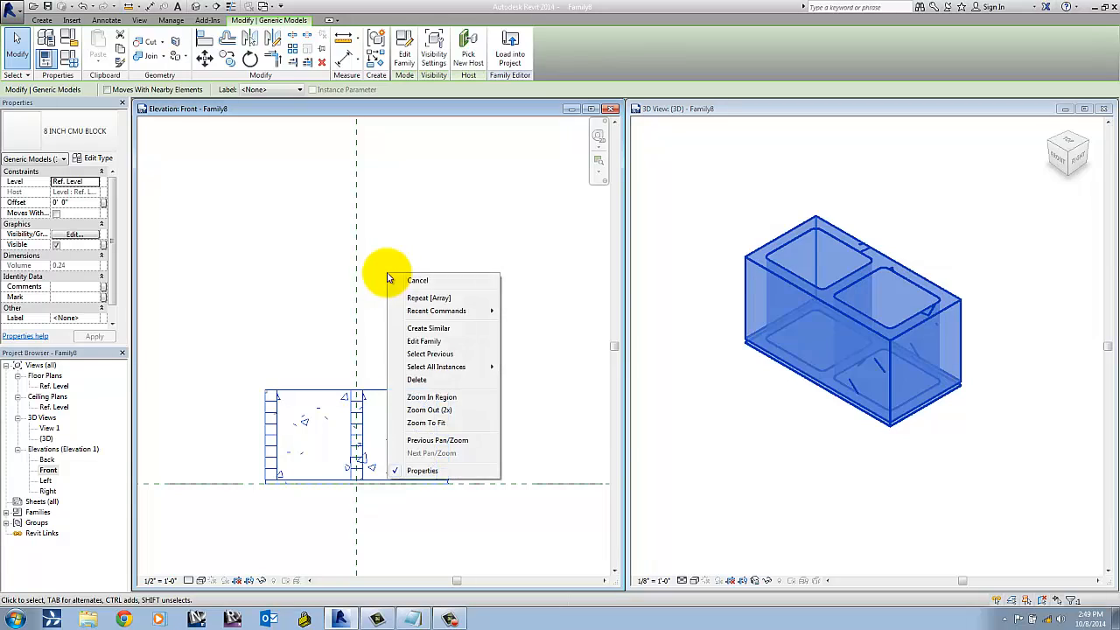
{"action": "left_click", "coordinate": [426, 214]}
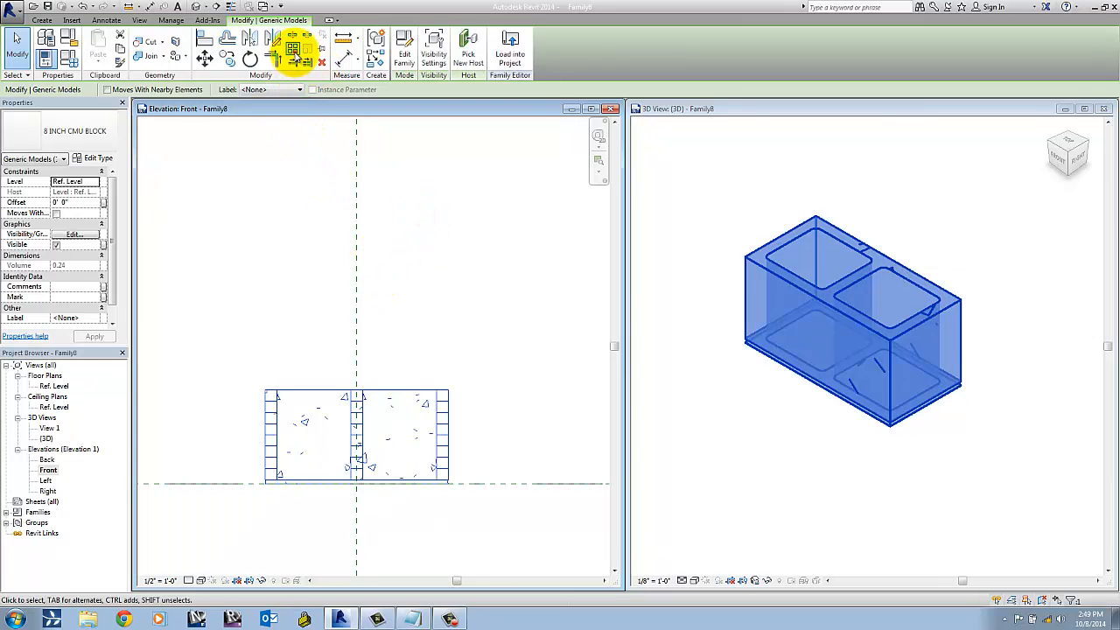
{"action": "left_click", "coordinate": [295, 50]}
{"action": "right_click", "coordinate": [437, 300]}
{"action": "mouse_move", "coordinate": [525, 354]}
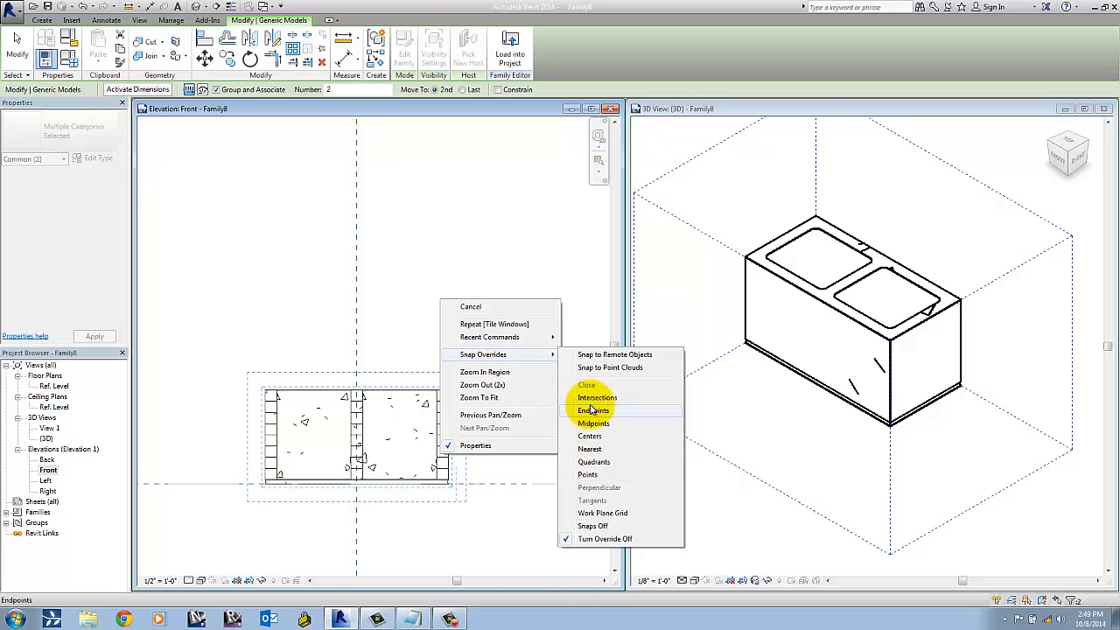
{"action": "left_click", "coordinate": [393, 310]}
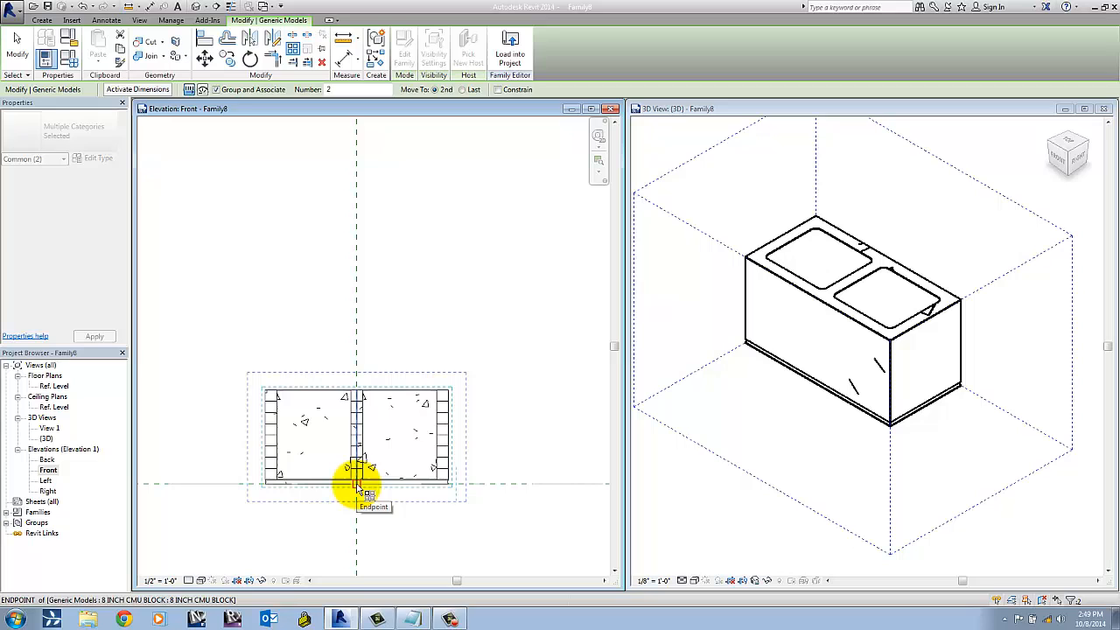
{"action": "left_click", "coordinate": [357, 484]}
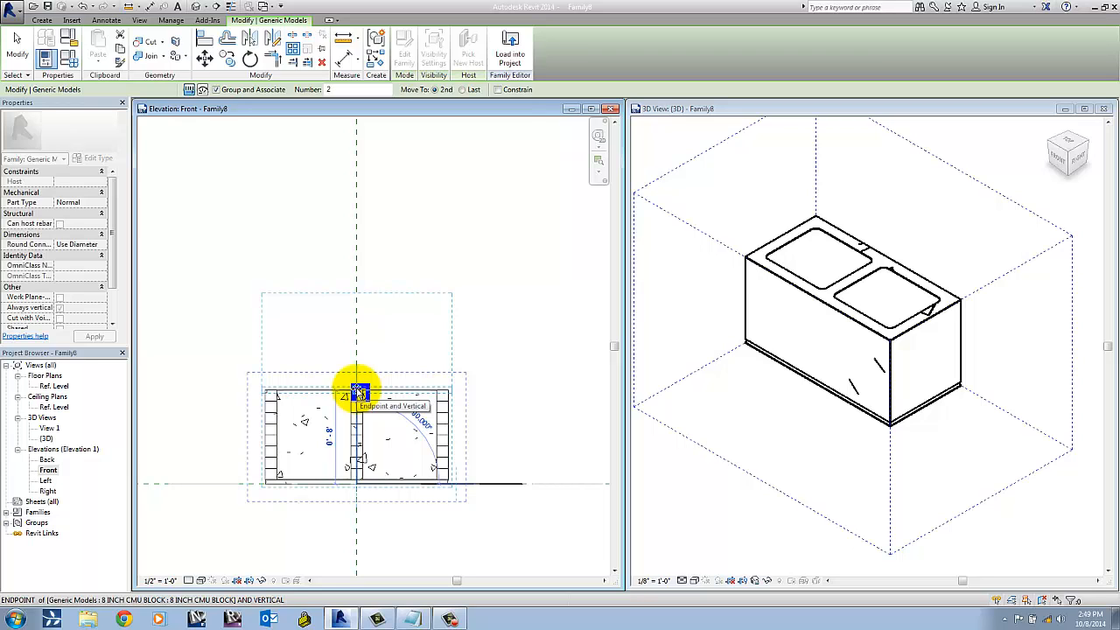
{"action": "left_click", "coordinate": [358, 392]}
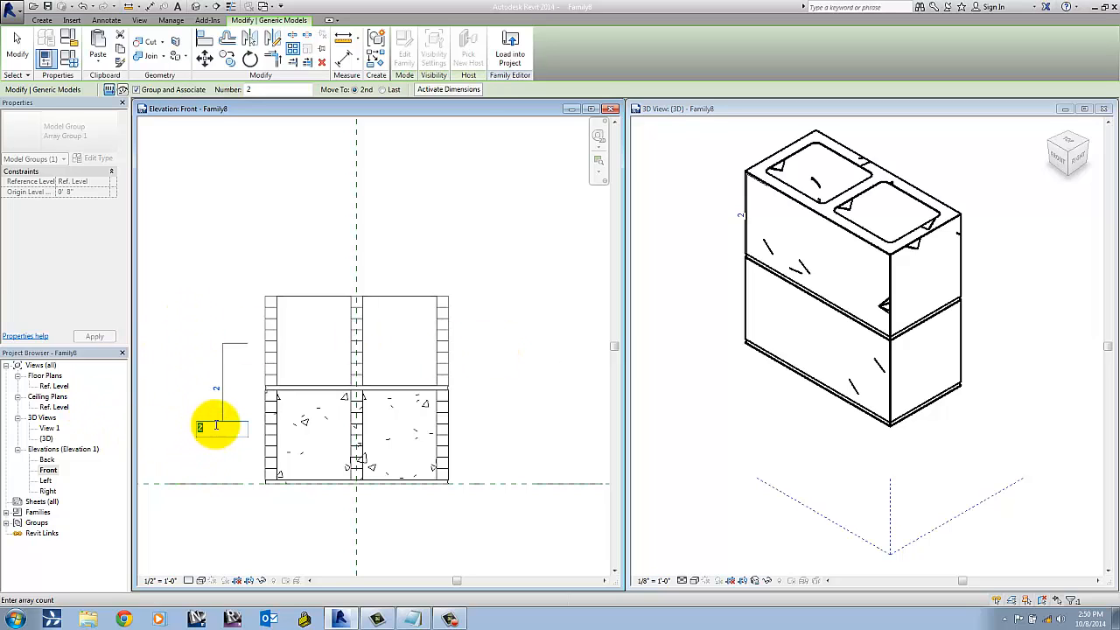
{"action": "left_click", "coordinate": [218, 230]}
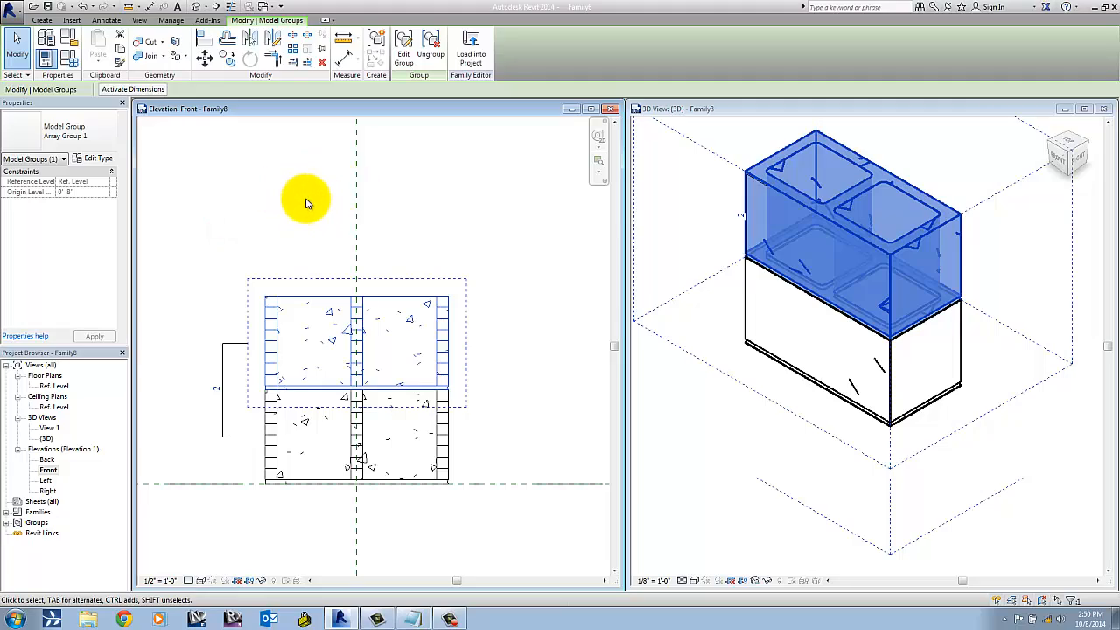
{"action": "left_click", "coordinate": [305, 203]}
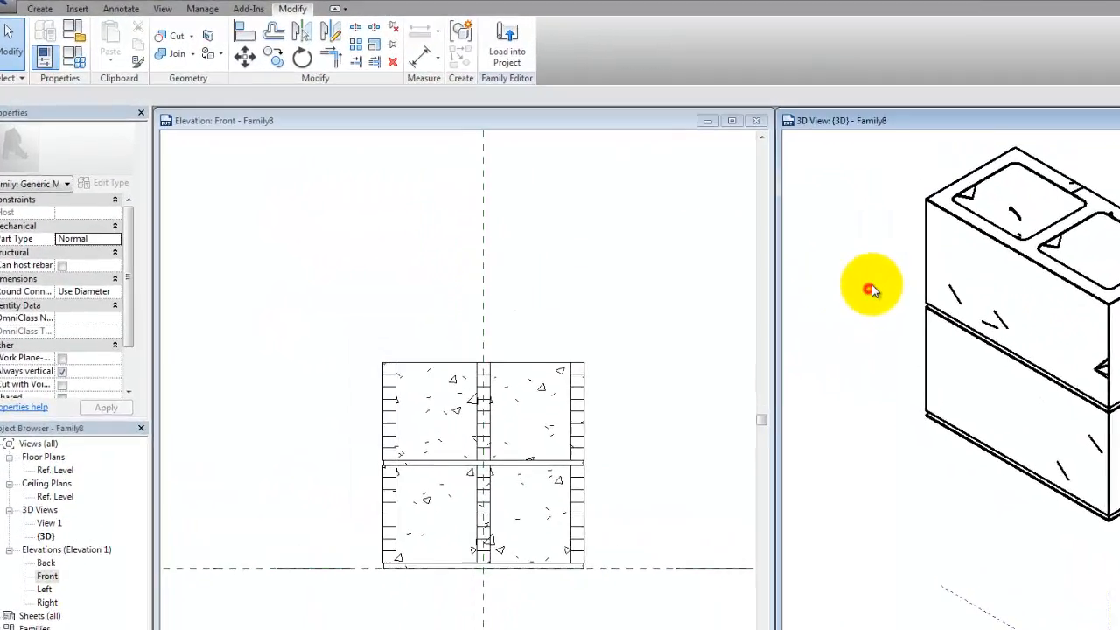
Open the Family Types dialog and position it between the elevation blocks and the 3D blocks.
{"action": "left_click", "coordinate": [870, 287]}
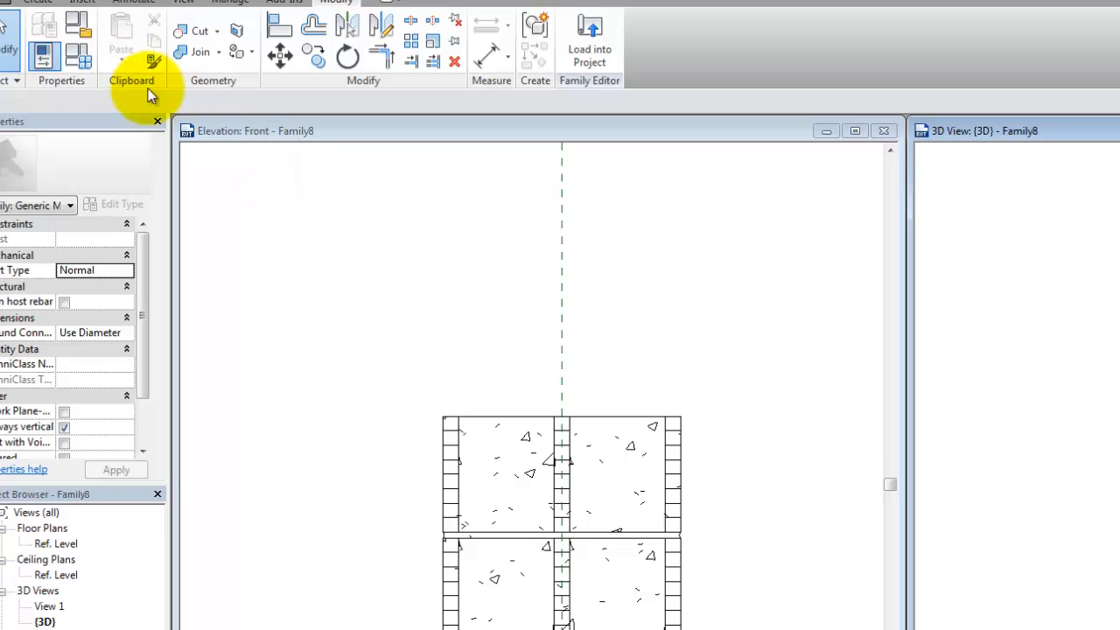
{"action": "left_click", "coordinate": [641, 301]}
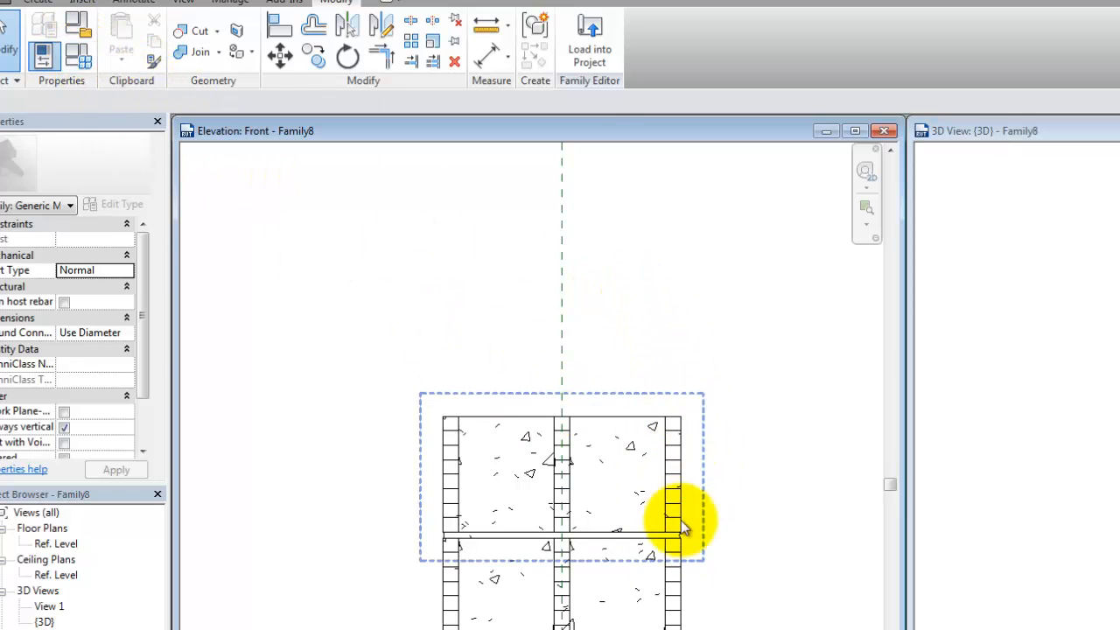
{"action": "left_click", "coordinate": [85, 63]}
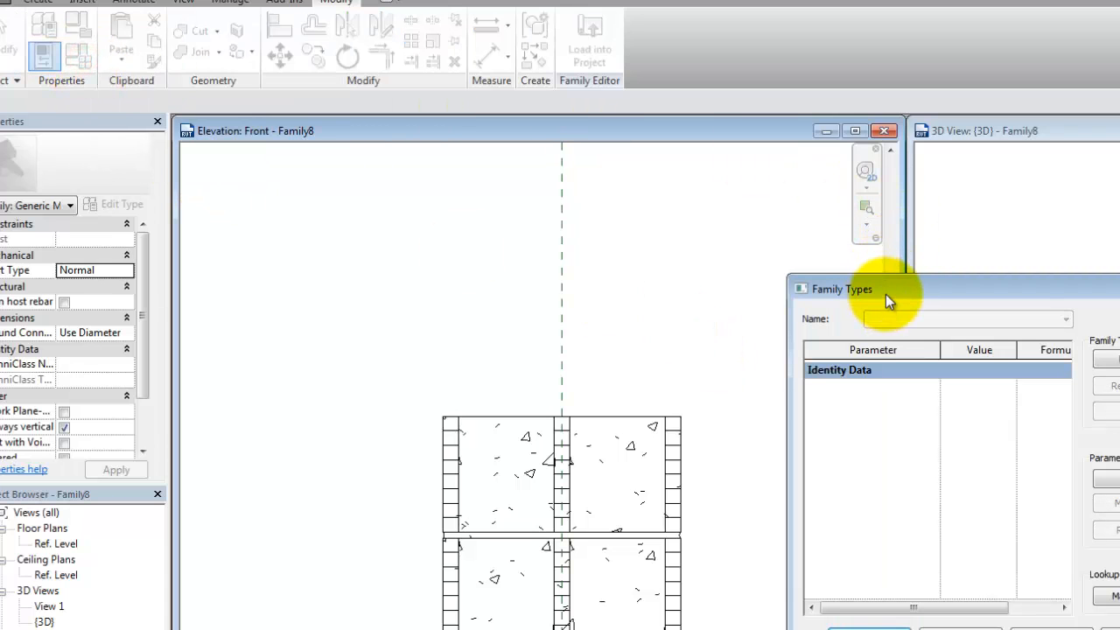
{"action": "left_click_drag", "start_coordinate": [885, 293], "coordinate": [602, 297]}
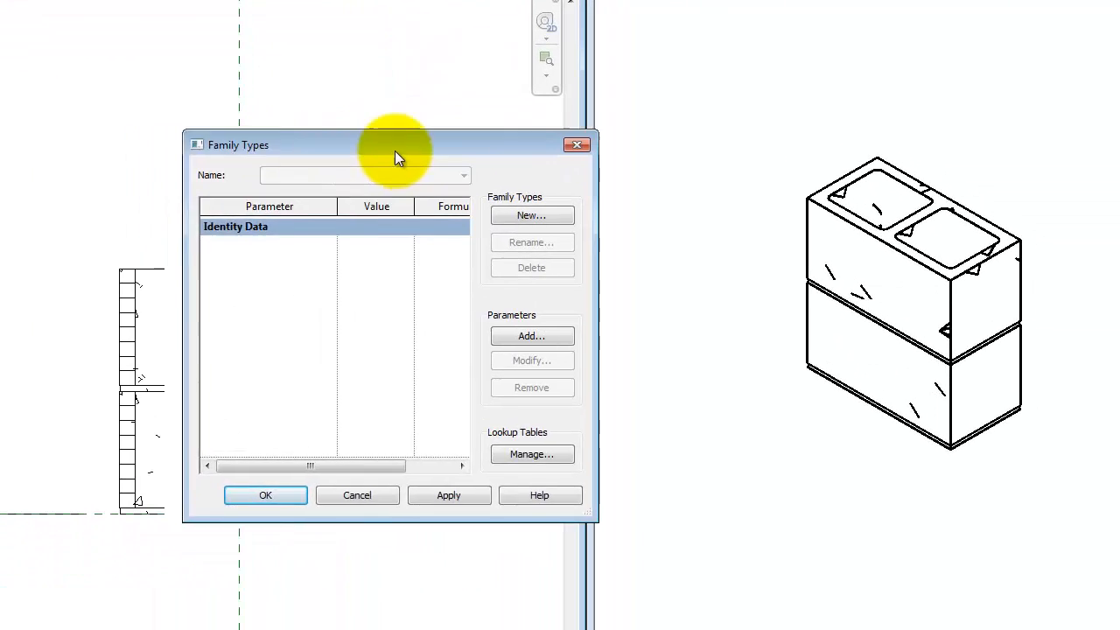
{"action": "mouse_move", "coordinate": [395, 150]}
{"action": "left_mouse_down"}
{"action": "mouse_move", "coordinate": [486, 146]}
{"action": "mouse_move", "coordinate": [477, 137]}
{"action": "left_mouse_up"}
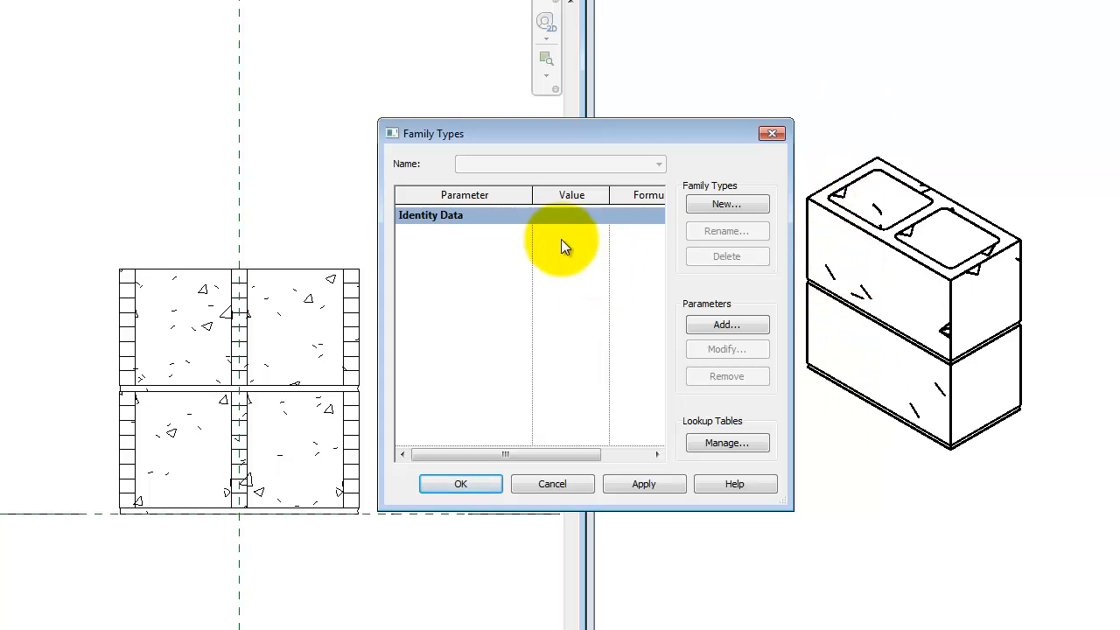
Add an instance family parameter named VertBlock with type Length, grouped under Dimensions.
{"action": "left_click", "coordinate": [725, 325]}
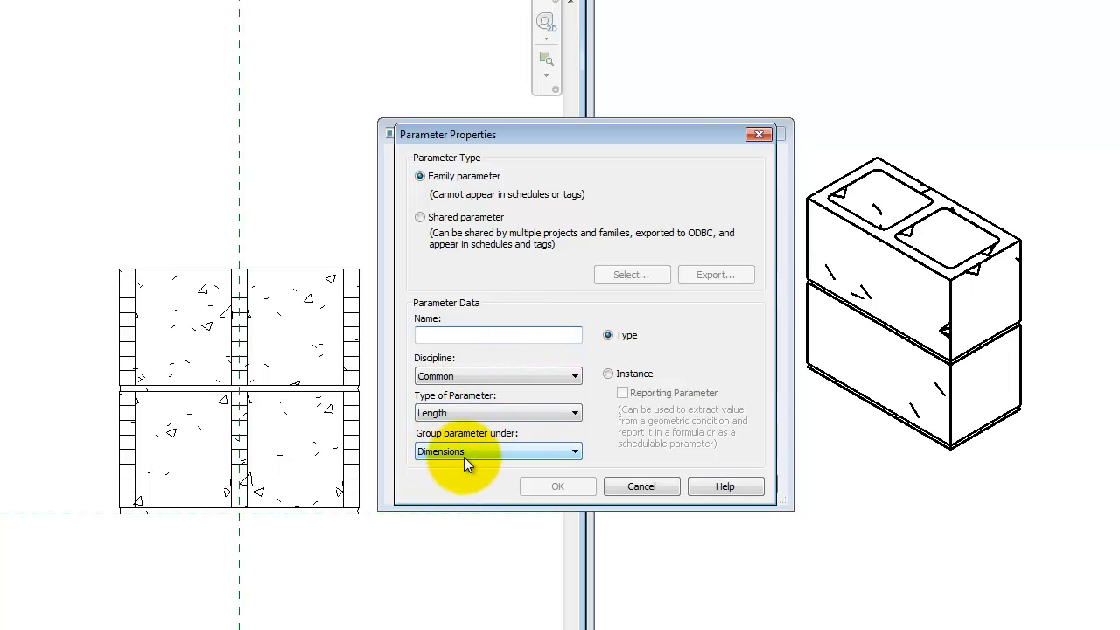
{"action": "left_click", "coordinate": [608, 375]}
{"action": "left_click", "coordinate": [507, 333]}
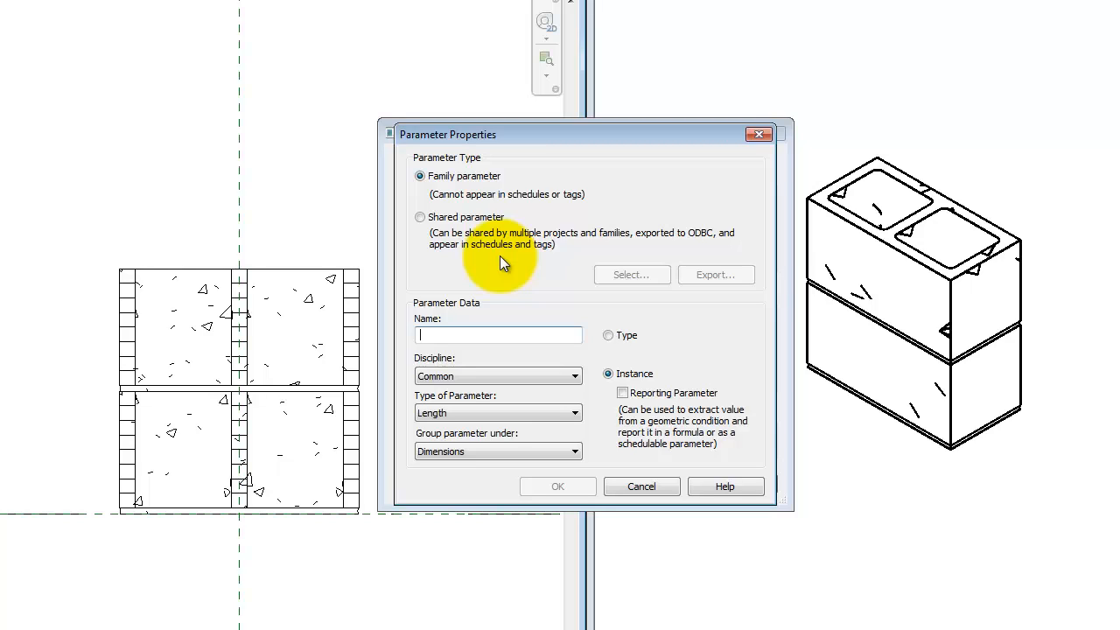
{"action": "type", "text": "Ve"}
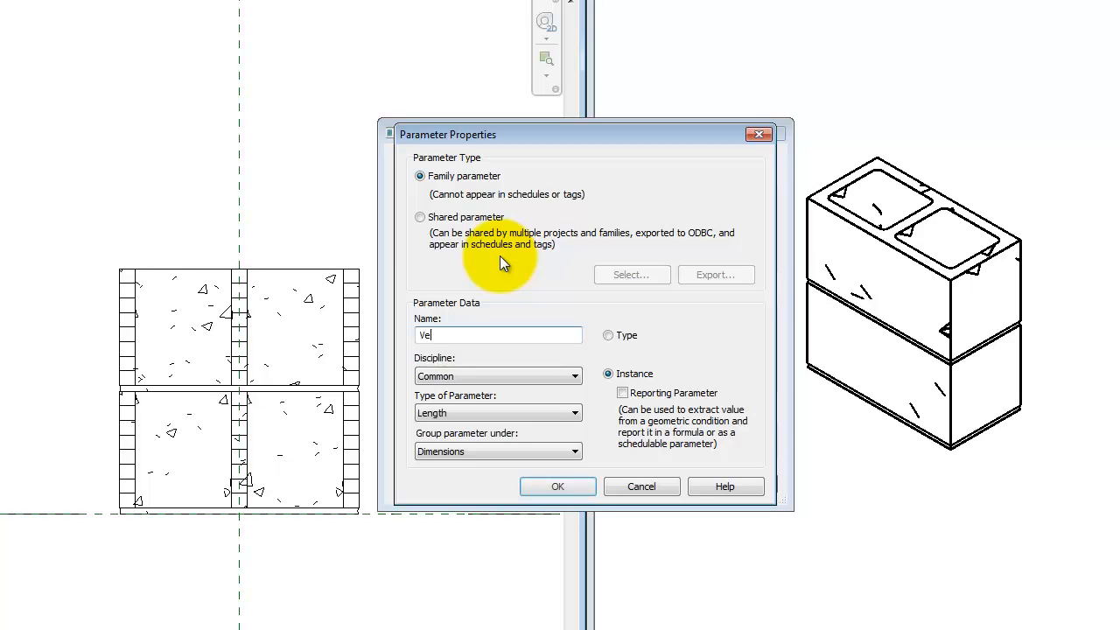
{"action": "type", "text": "rtBlock"}
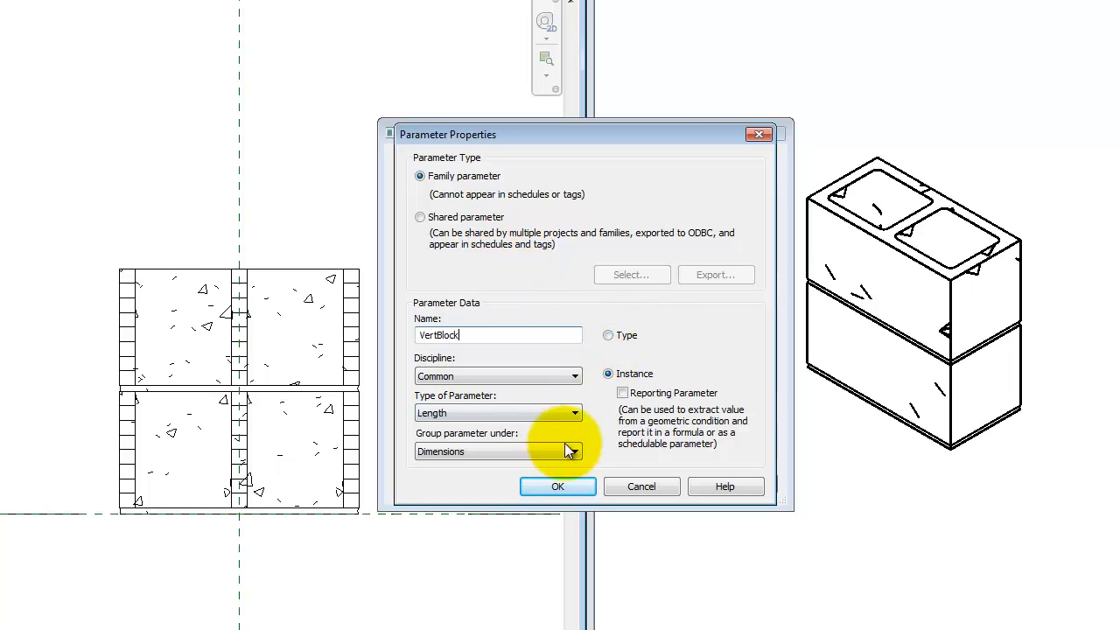
{"action": "left_click", "coordinate": [560, 487]}
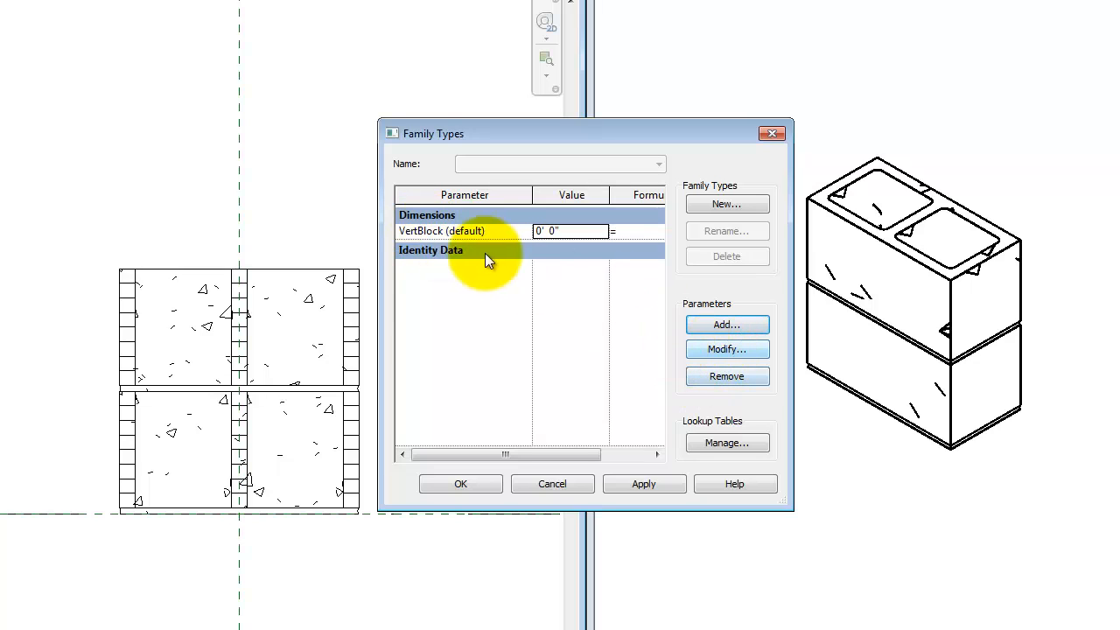
Check the VertBlock length parameter's properties and delete the parameter from the family.
{"action": "left_click", "coordinate": [530, 235]}
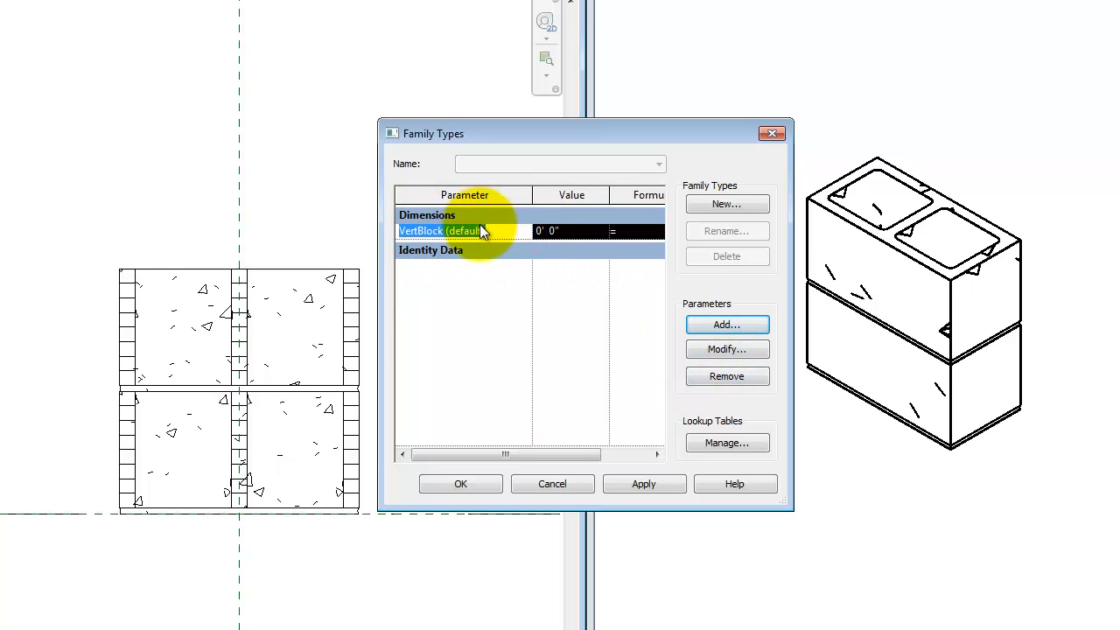
{"action": "left_click", "coordinate": [493, 230]}
{"action": "left_click", "coordinate": [711, 350]}
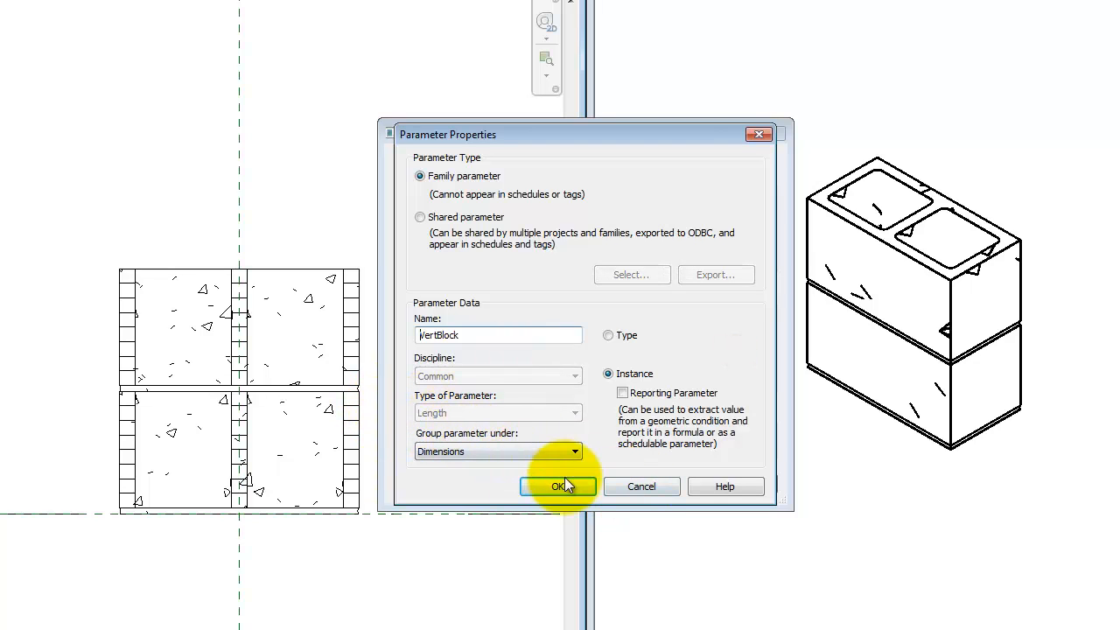
{"action": "left_click", "coordinate": [615, 485]}
{"action": "left_click", "coordinate": [735, 376]}
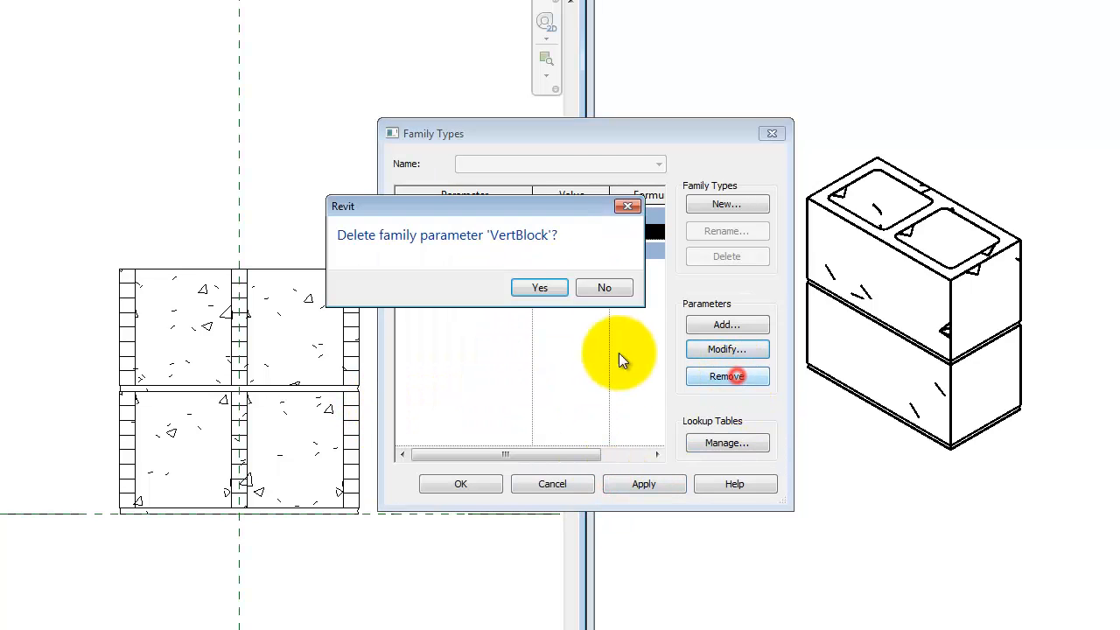
{"action": "left_click", "coordinate": [531, 286]}
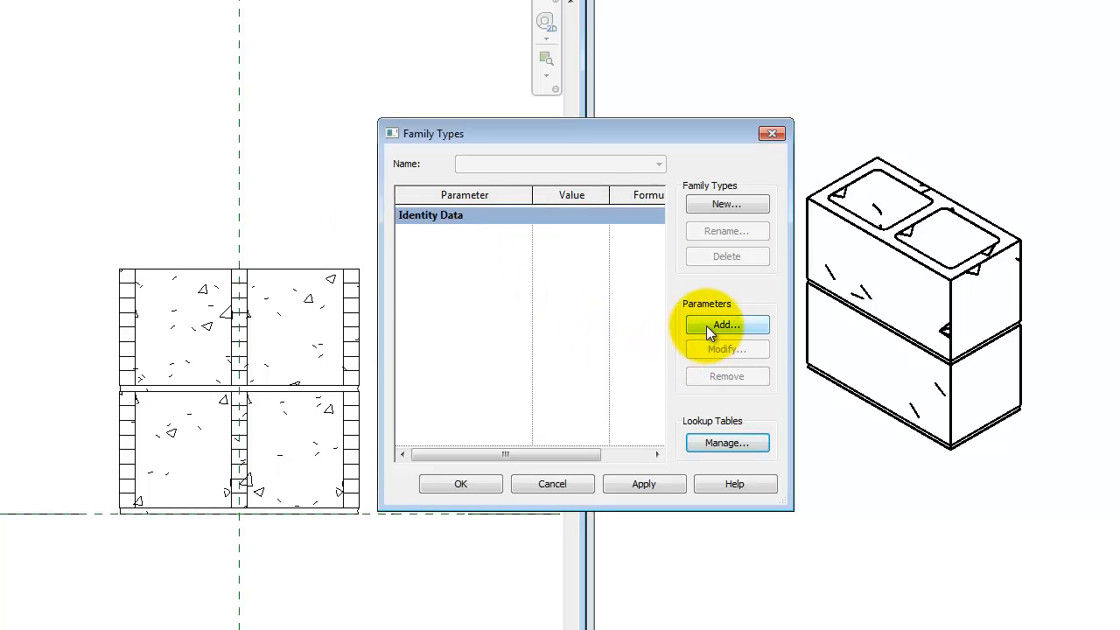
Add an instance family parameter named VertBlock with discipline Common and type Integer, grouped under Other.
{"action": "left_click", "coordinate": [706, 326]}
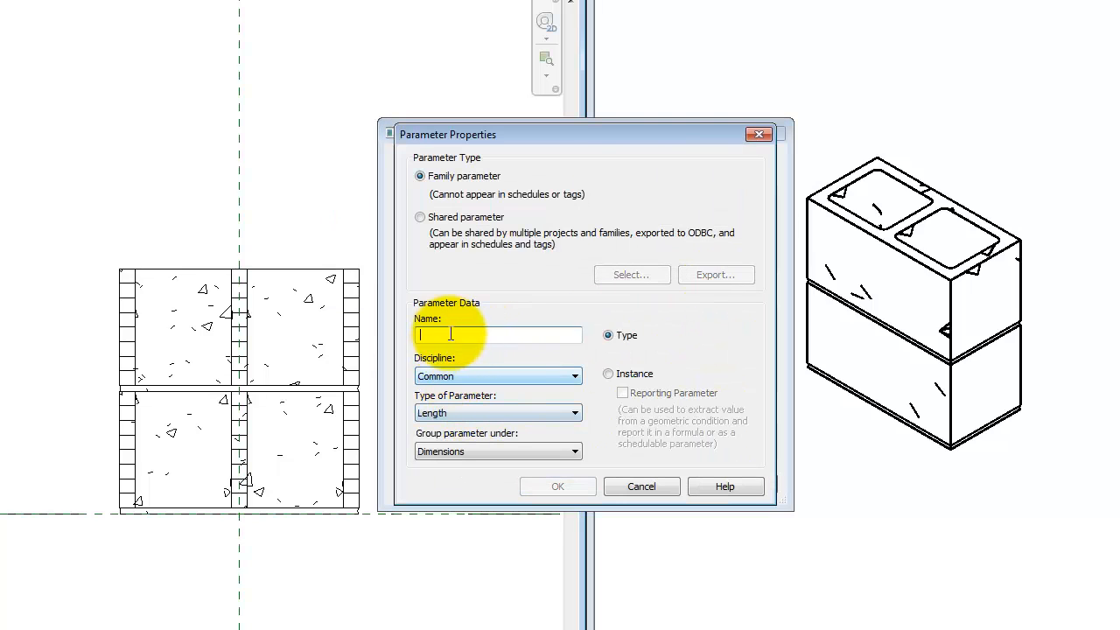
{"action": "type", "text": "Vert"}
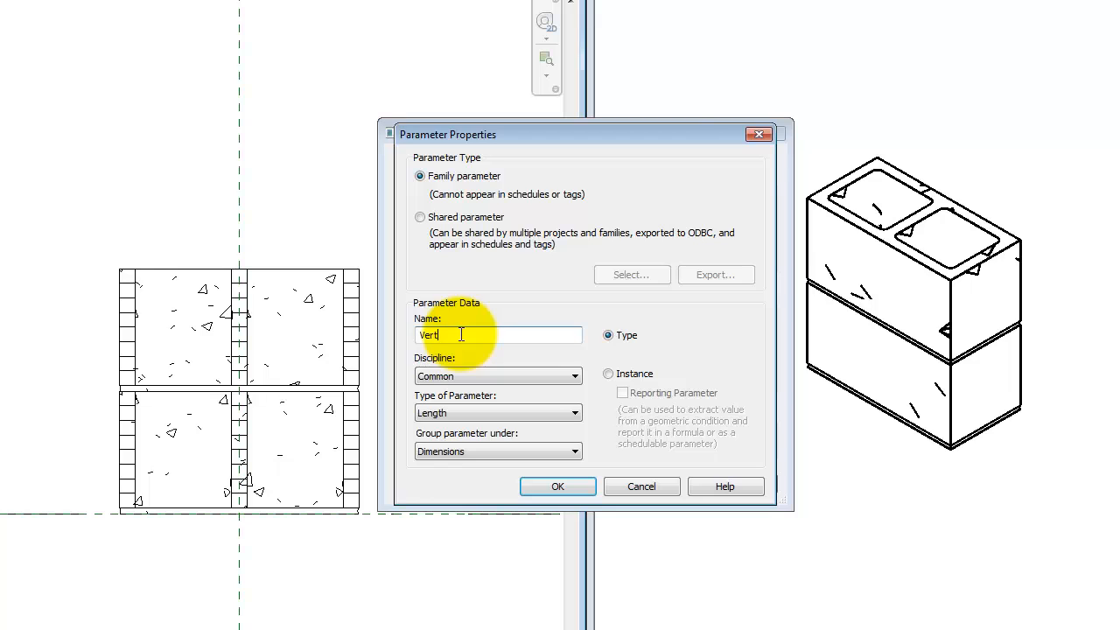
{"action": "type", "text": "Block"}
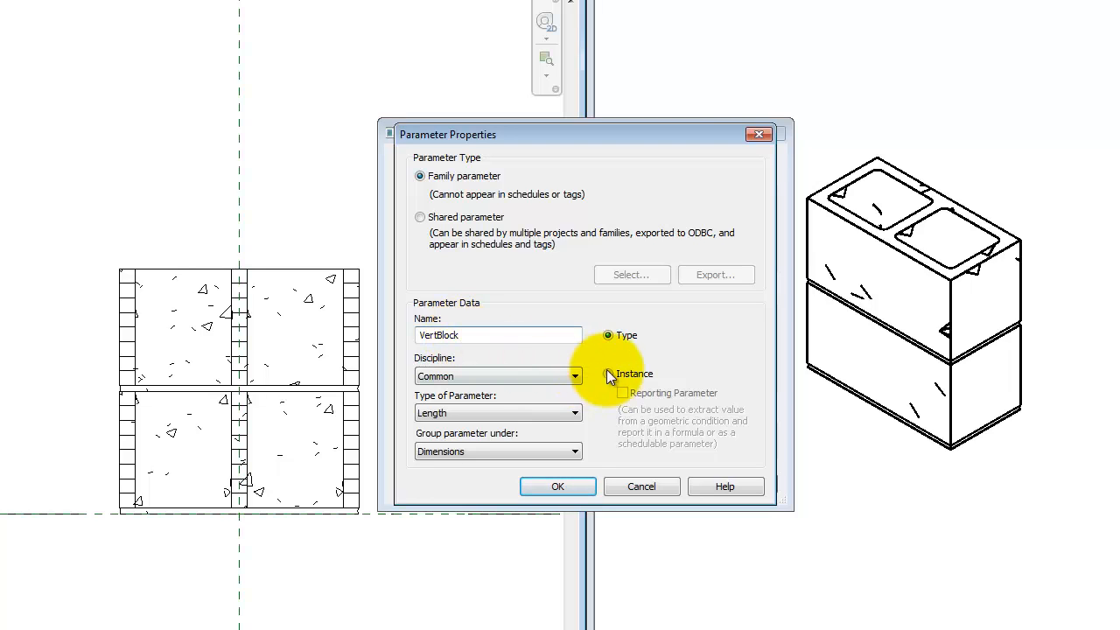
{"action": "left_click", "coordinate": [608, 374]}
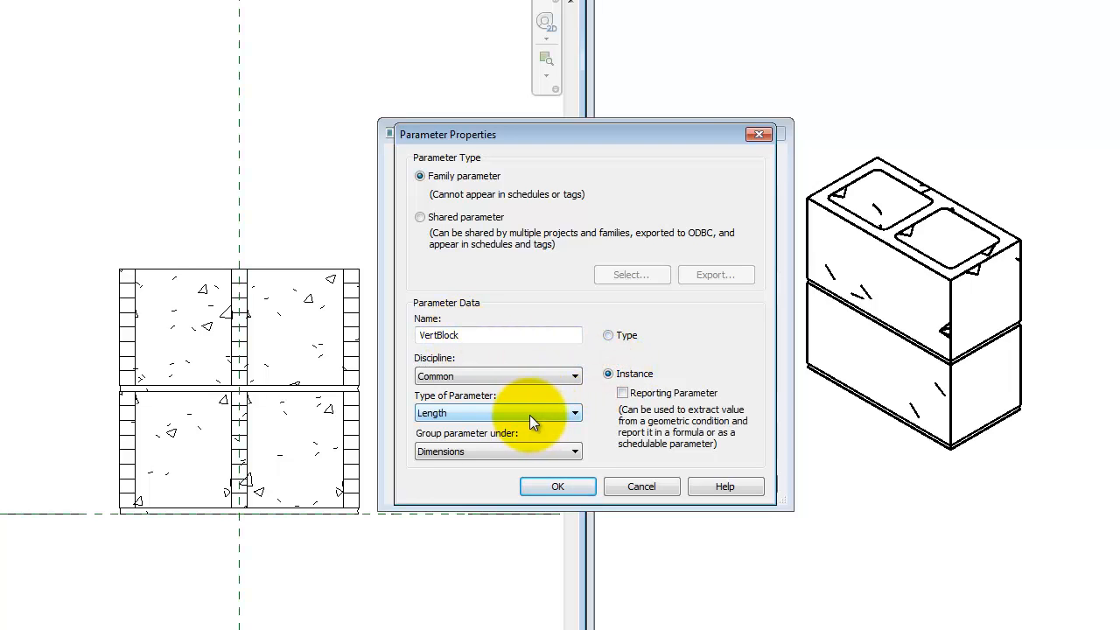
{"action": "left_click", "coordinate": [529, 415]}
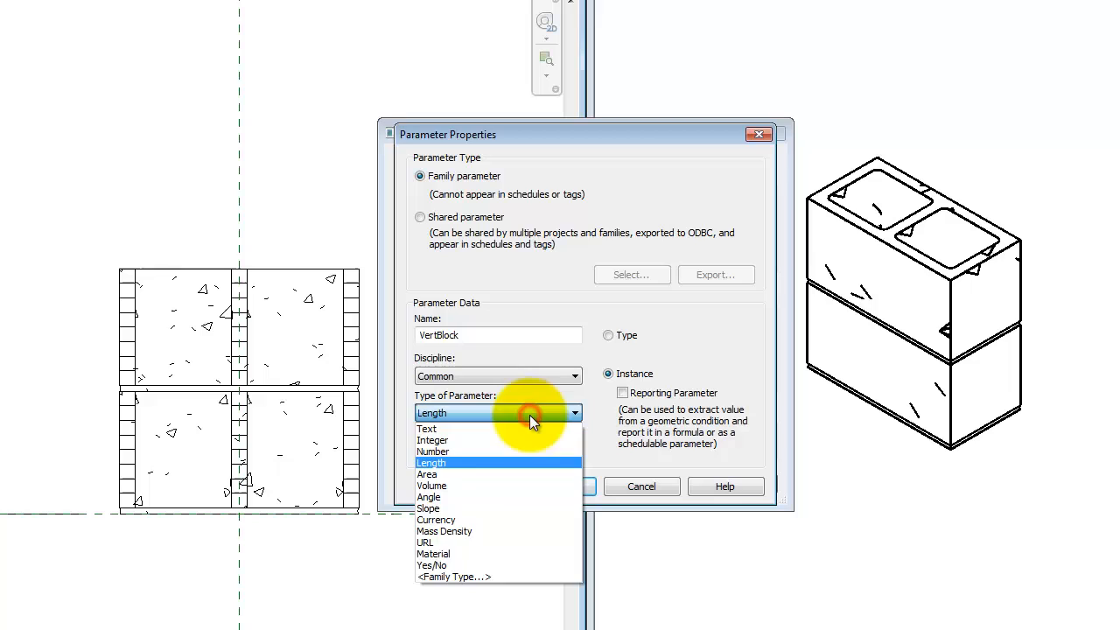
{"action": "left_click", "coordinate": [432, 440]}
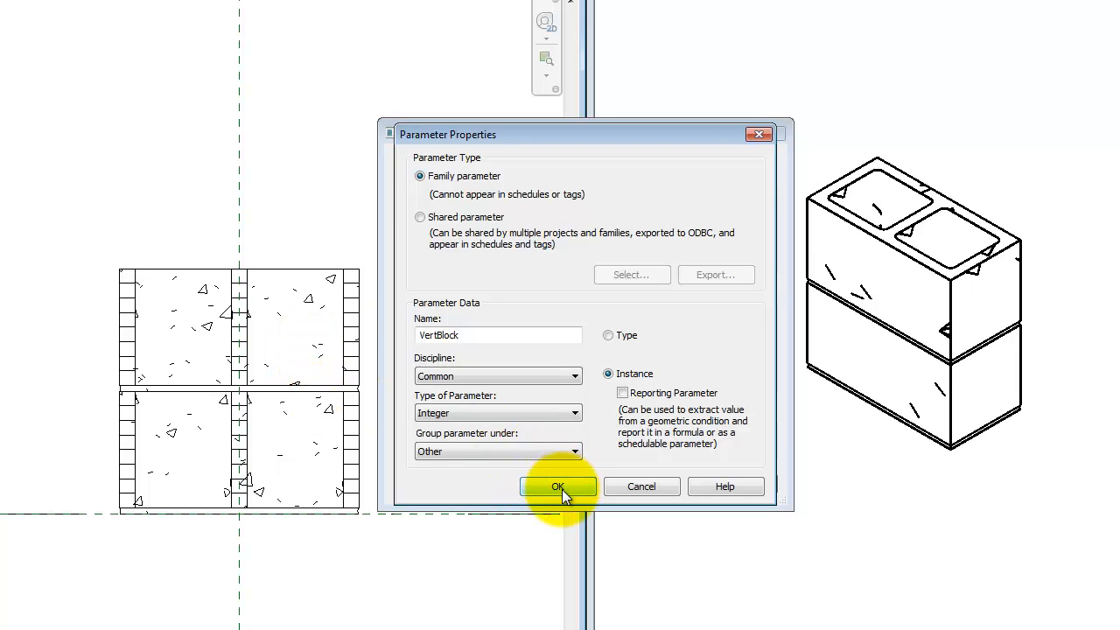
{"action": "left_click", "coordinate": [561, 489]}
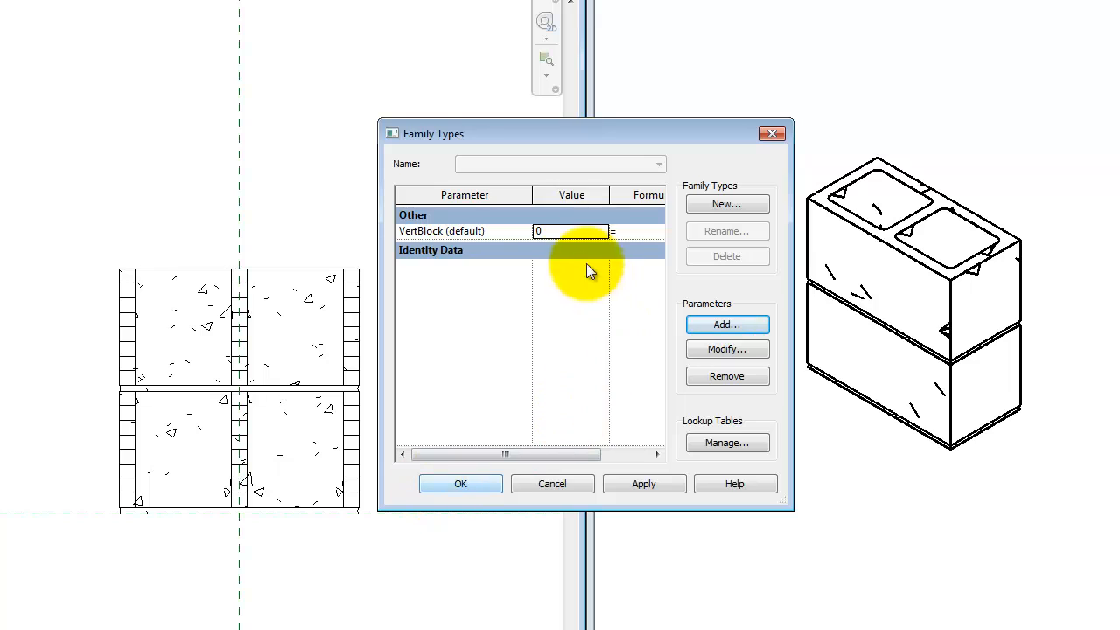
Set the VertBlock parameter's value to 3 and apply it to the family.
{"action": "left_click", "coordinate": [603, 227]}
{"action": "left_click", "coordinate": [603, 228]}
{"action": "left_click", "coordinate": [602, 227]}
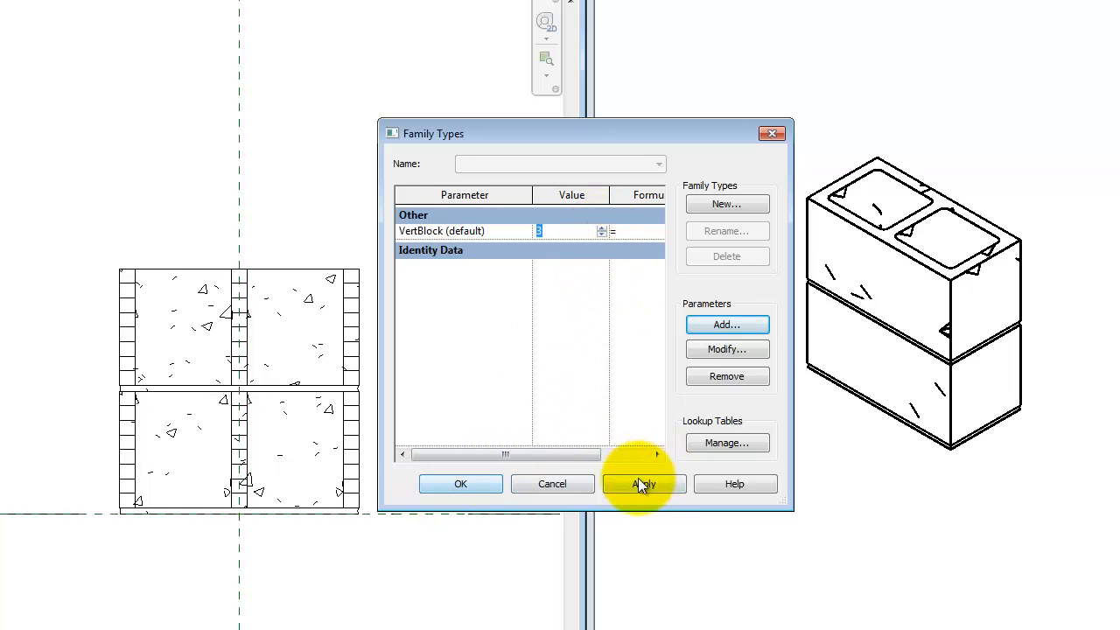
{"action": "left_click", "coordinate": [637, 481]}
{"action": "left_click", "coordinate": [465, 487]}
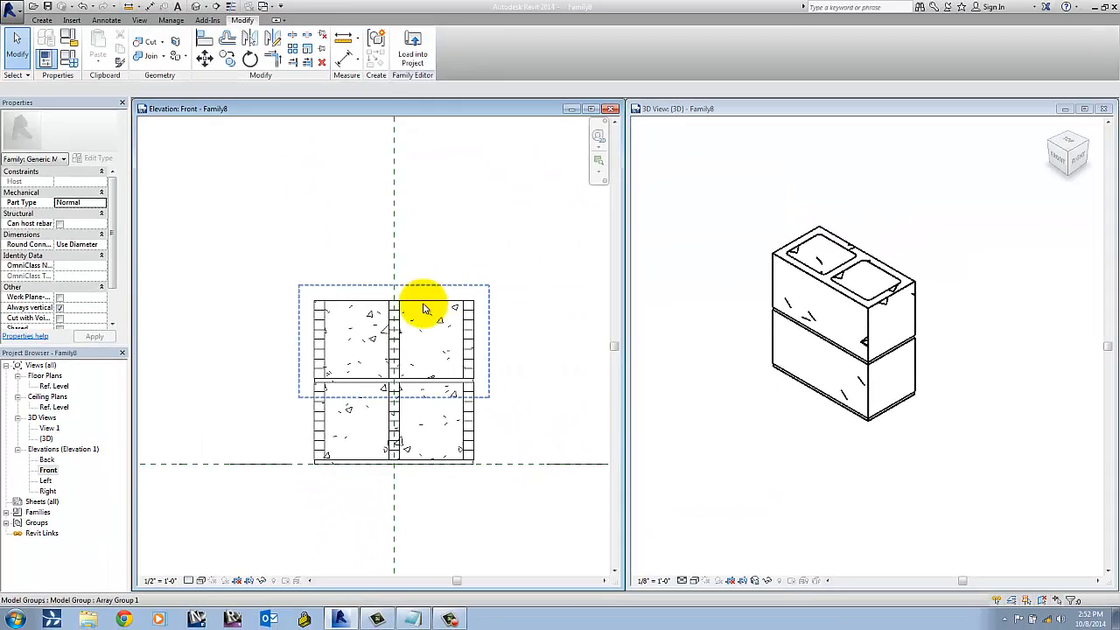
Label the vertical block array's count with the VertBlock parameter as an instance parameter.
{"action": "left_click", "coordinate": [423, 307]}
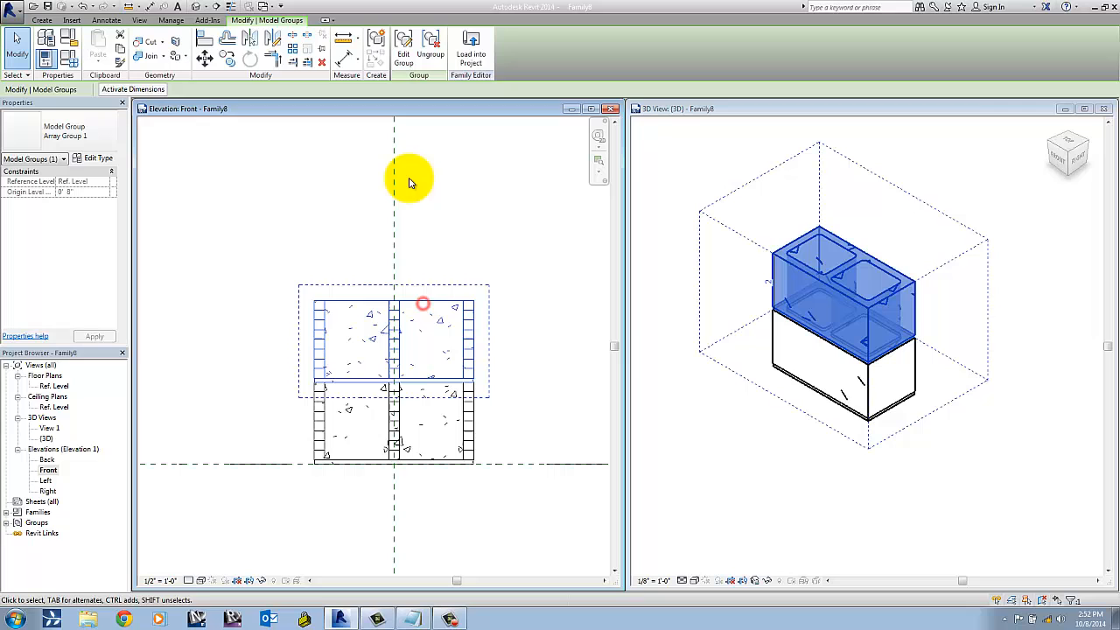
{"action": "left_click", "coordinate": [285, 332]}
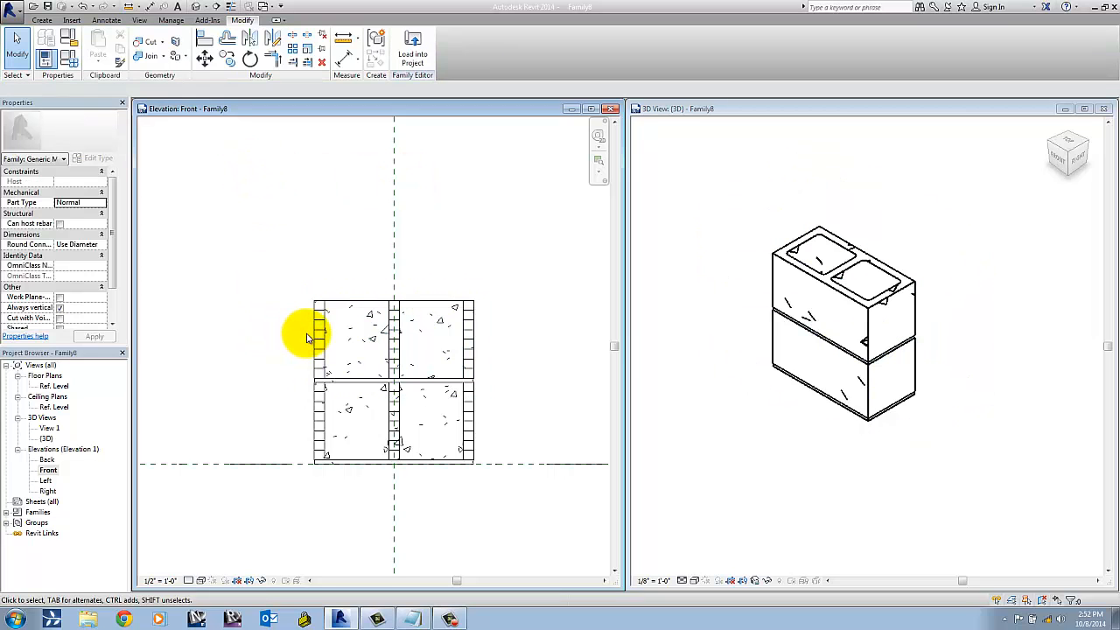
{"action": "left_click", "coordinate": [305, 331]}
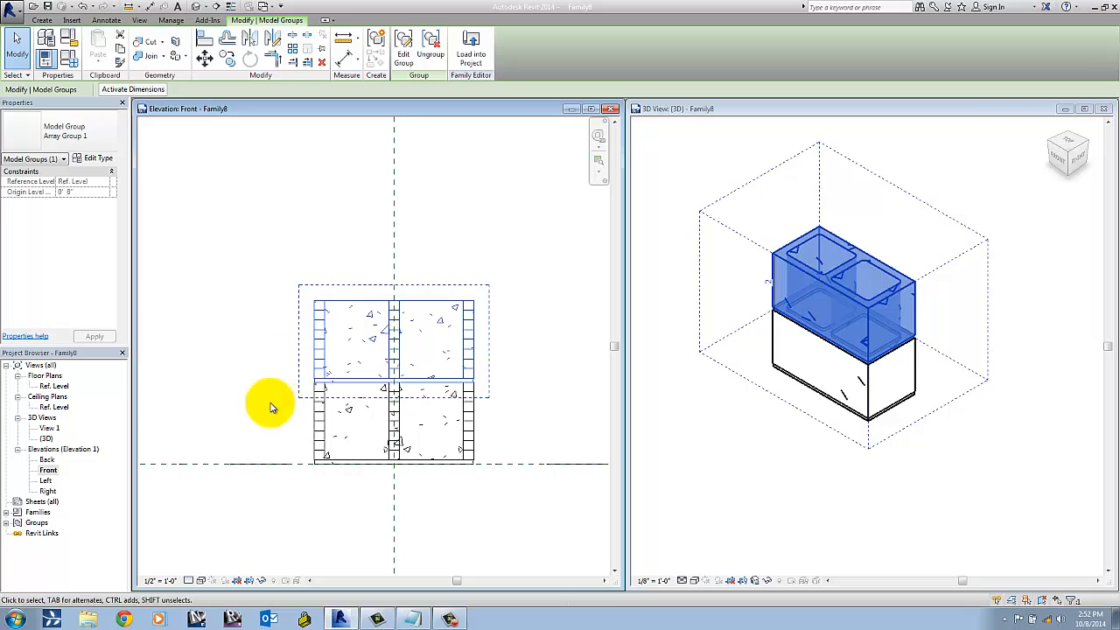
{"action": "left_click", "coordinate": [278, 354]}
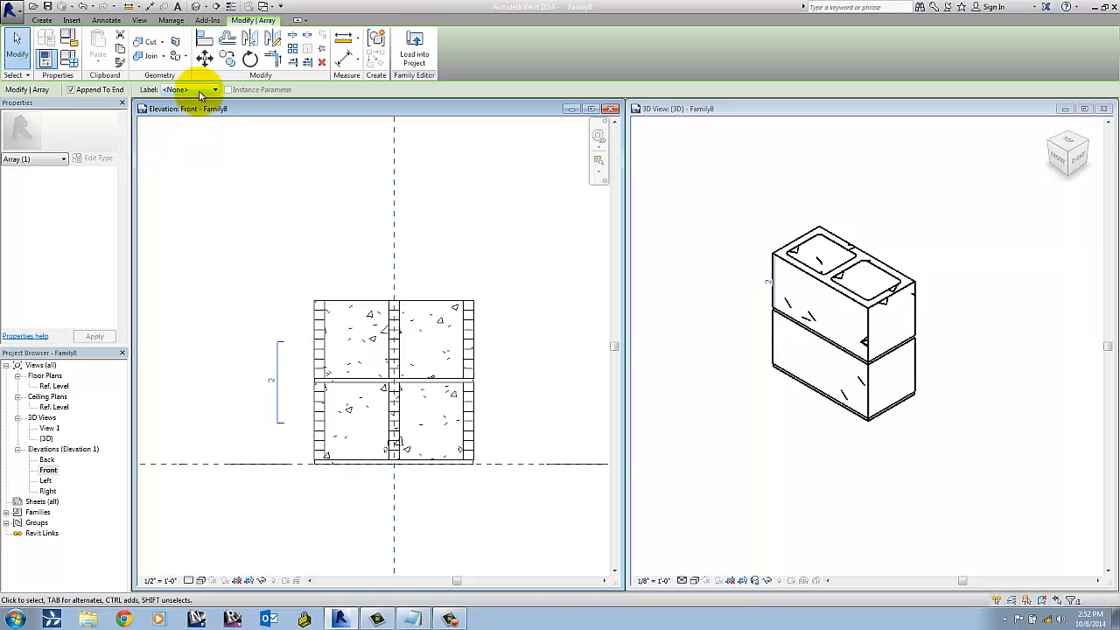
{"action": "left_click", "coordinate": [199, 91]}
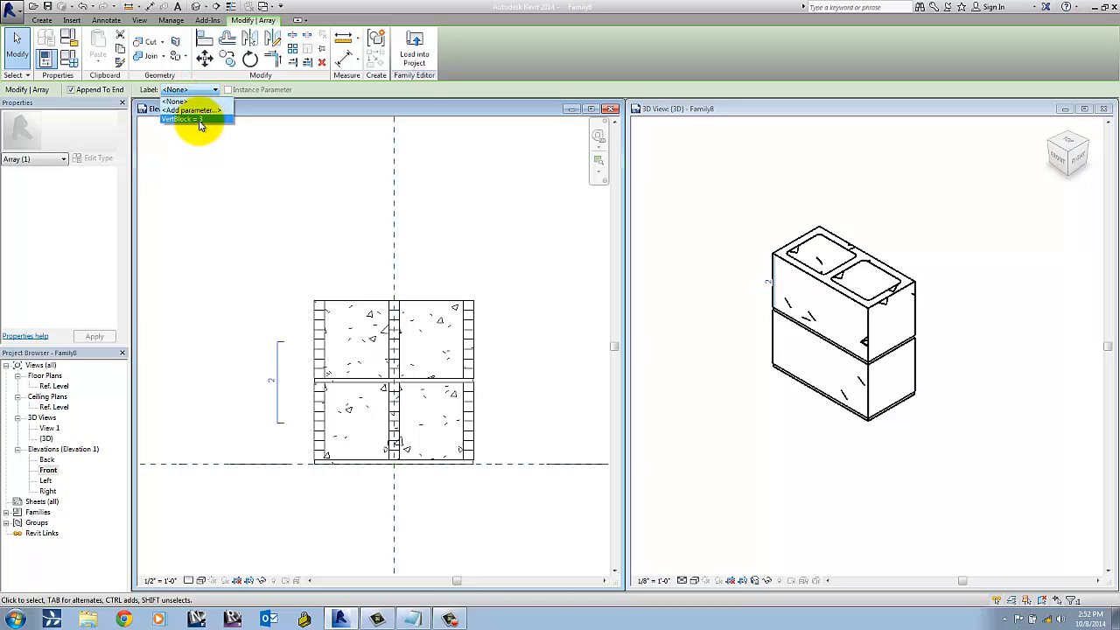
{"action": "left_click", "coordinate": [199, 120]}
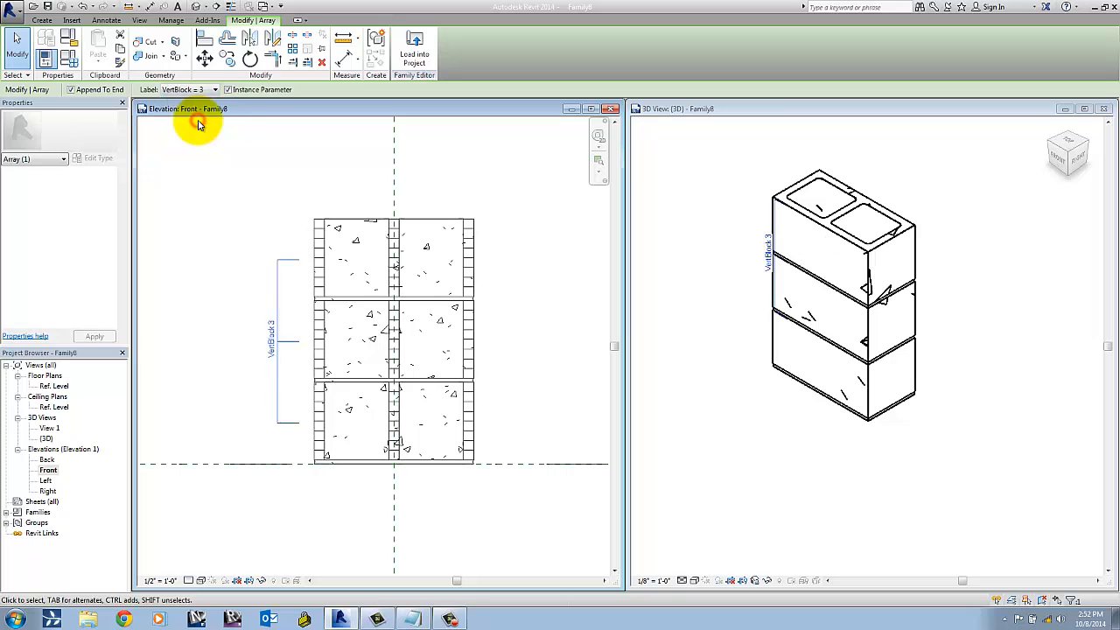
{"action": "left_click", "coordinate": [234, 238]}
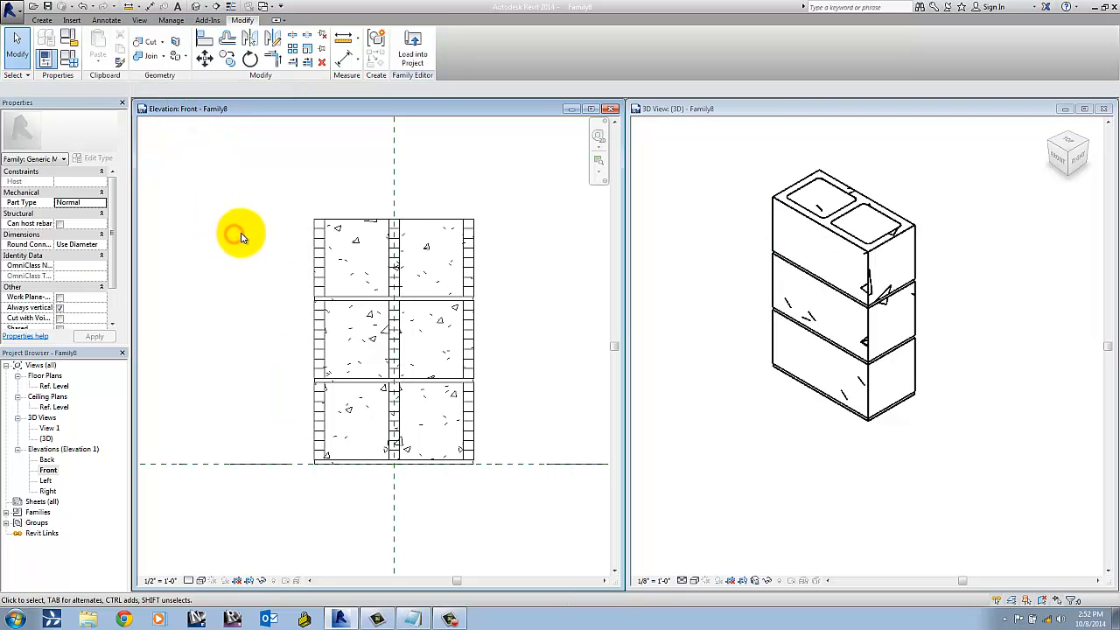
Test the array by setting the family's VertBlock value to 7 and applying it.
{"action": "middle_click_drag", "start_coordinate": [240, 236], "coordinate": [228, 246]}
{"action": "left_click", "coordinate": [69, 59]}
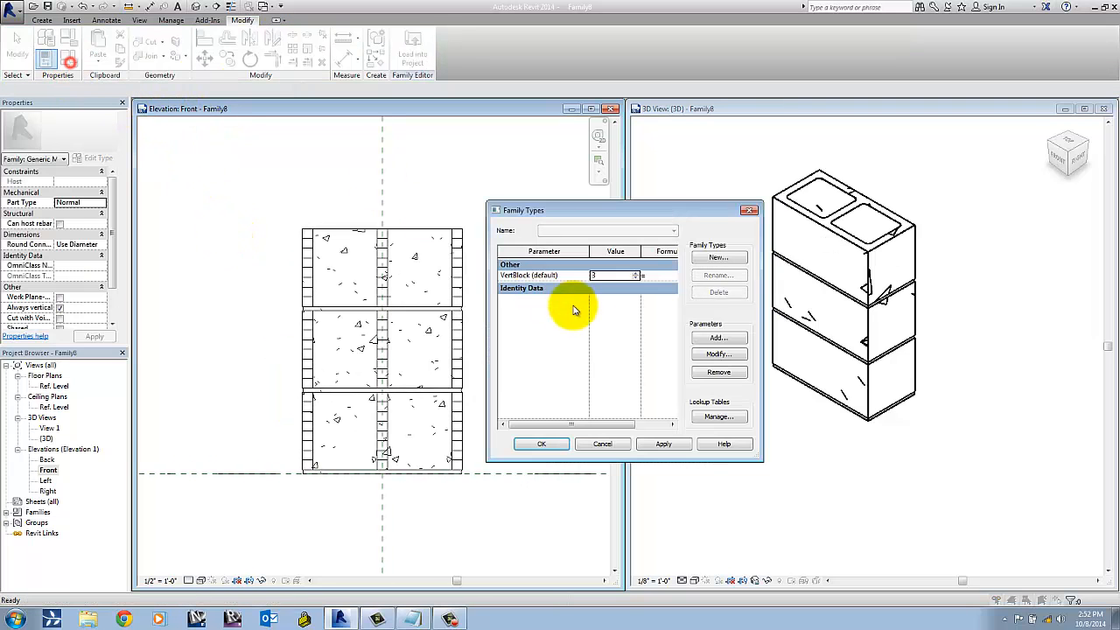
{"action": "left_click", "coordinate": [636, 277]}
{"action": "left_click", "coordinate": [636, 274]}
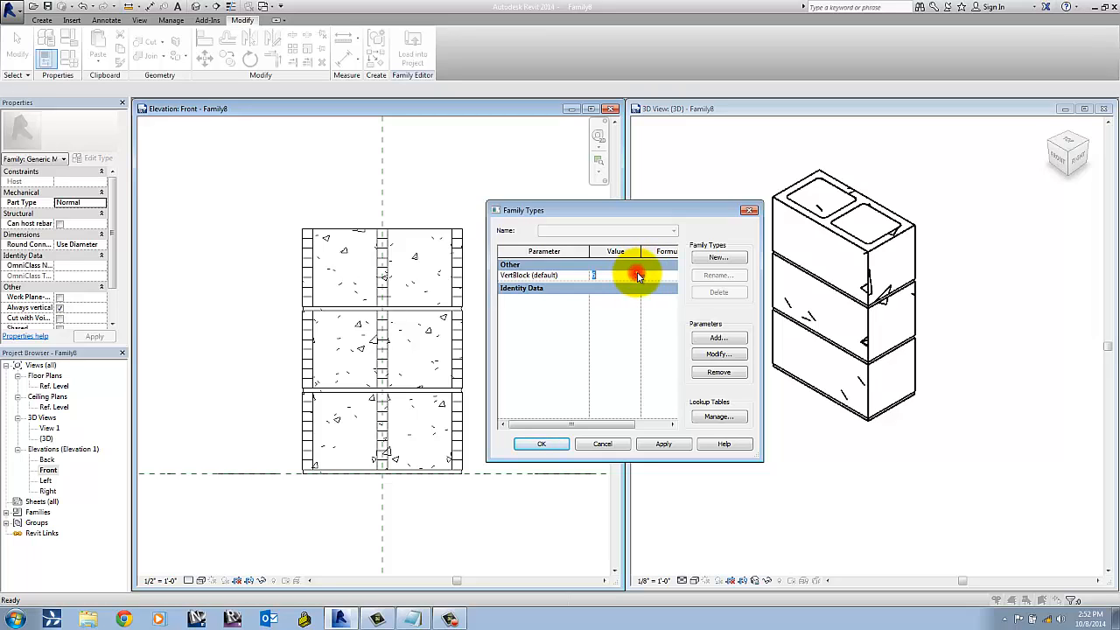
{"action": "left_click", "coordinate": [656, 444]}
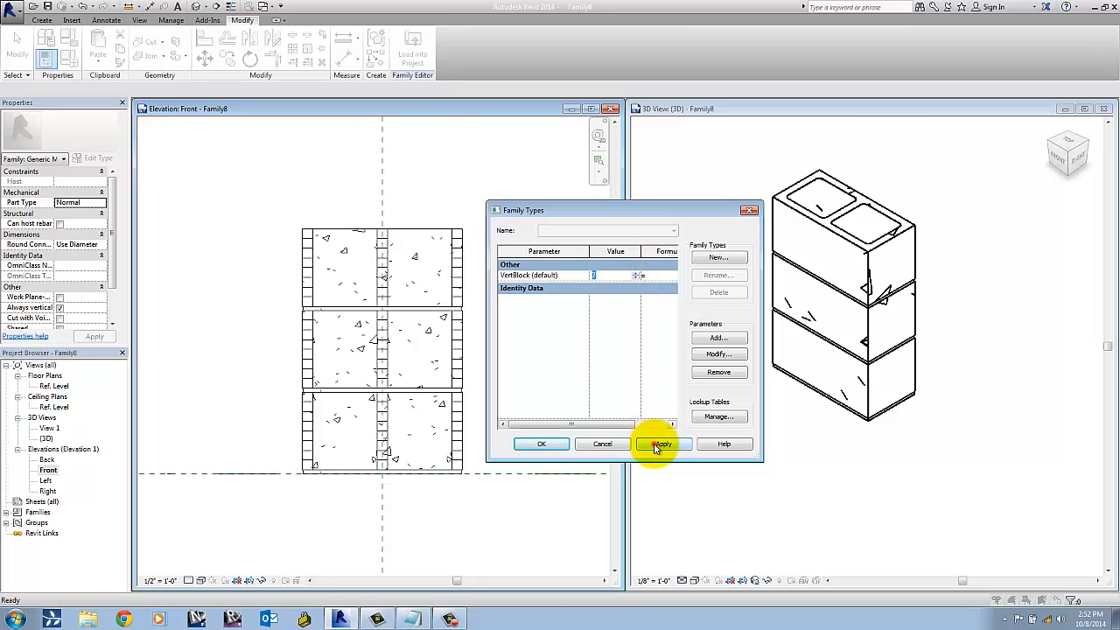
Reduce the VertBlock value to 2 and apply it to the array.
{"action": "left_click", "coordinate": [636, 277]}
{"action": "left_click", "coordinate": [638, 279]}
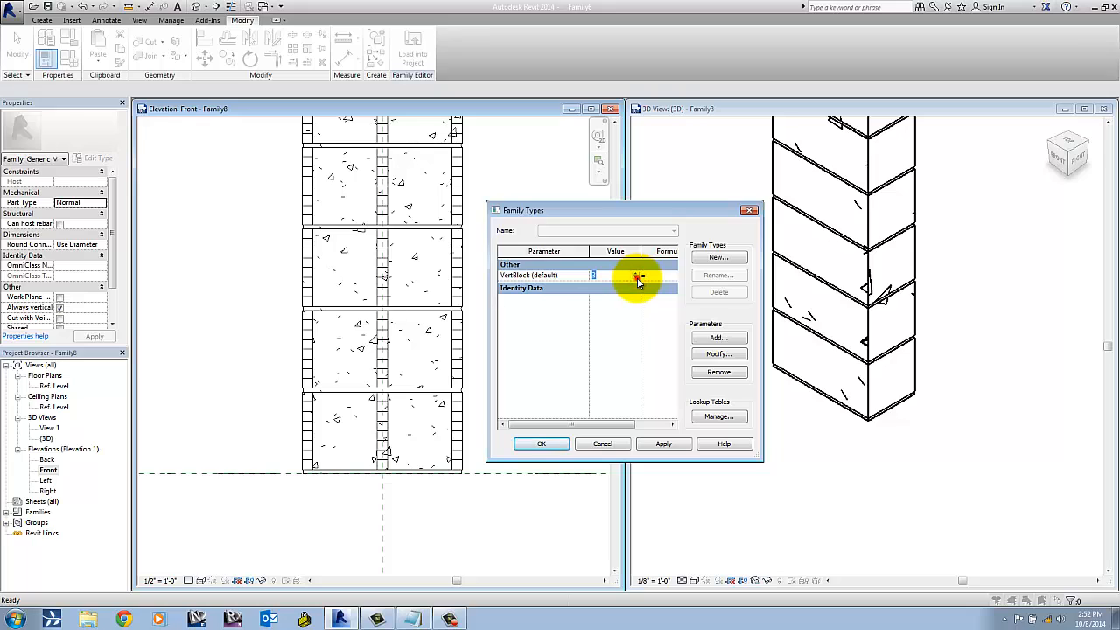
{"action": "left_click", "coordinate": [665, 444]}
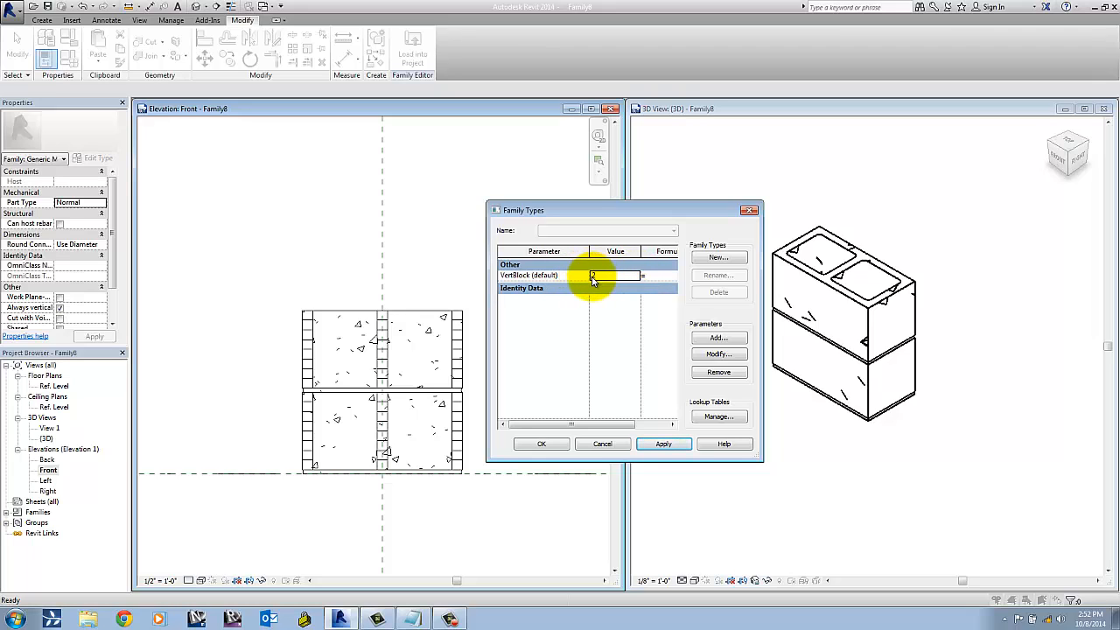
Try to apply a VertBlock value of 1 to the block array.
{"action": "left_click", "coordinate": [637, 279]}
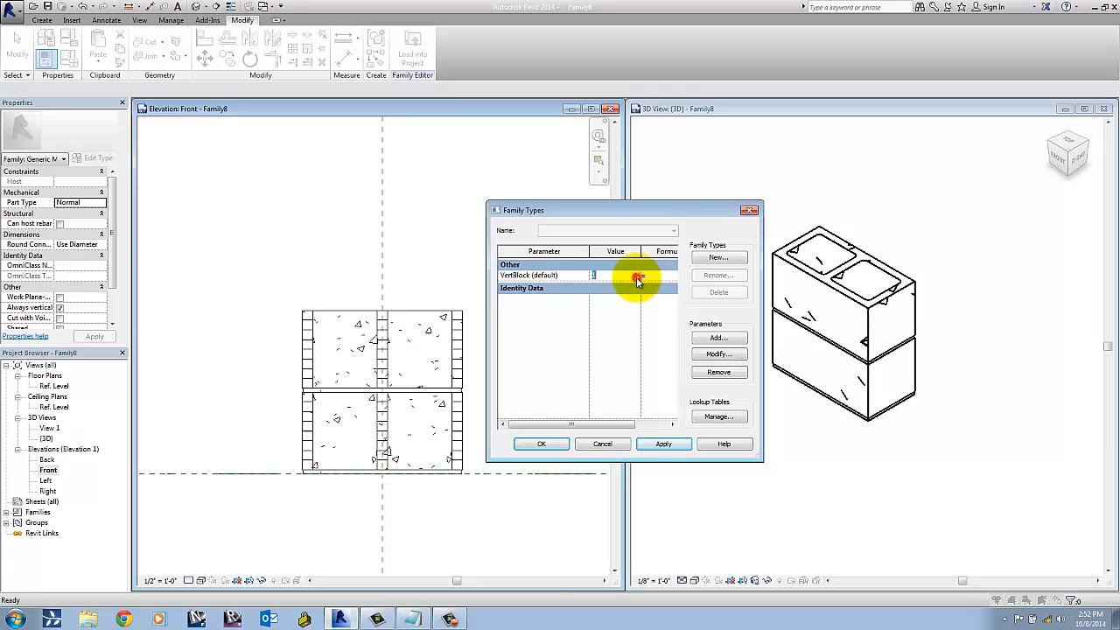
{"action": "left_click", "coordinate": [661, 445]}
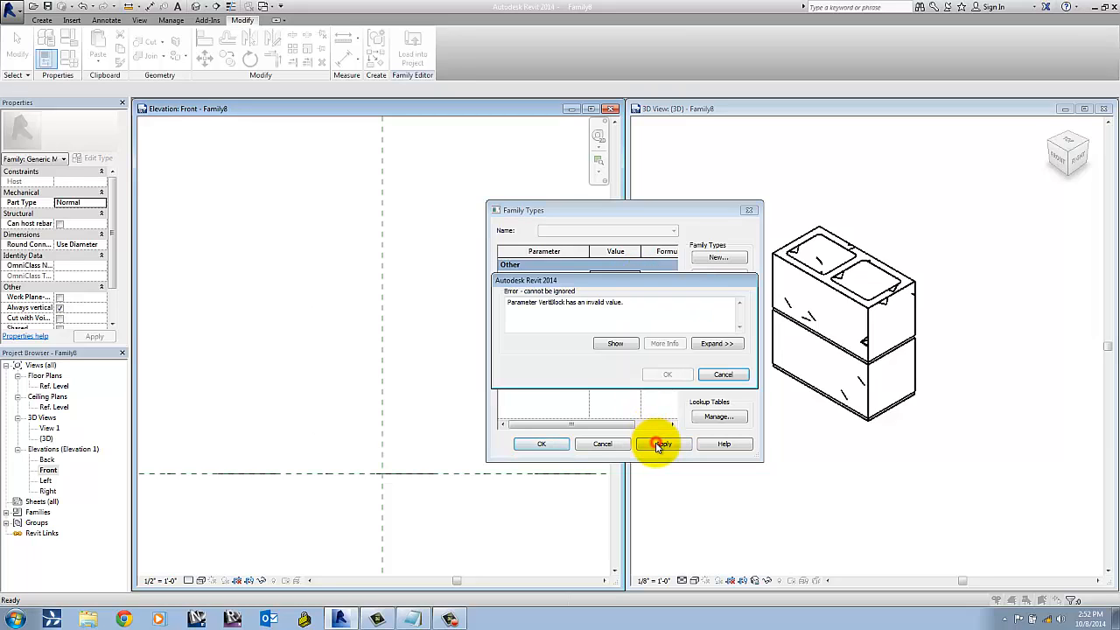
{"action": "left_click_drag", "start_coordinate": [508, 301], "coordinate": [623, 303]}
{"action": "left_click", "coordinate": [714, 376]}
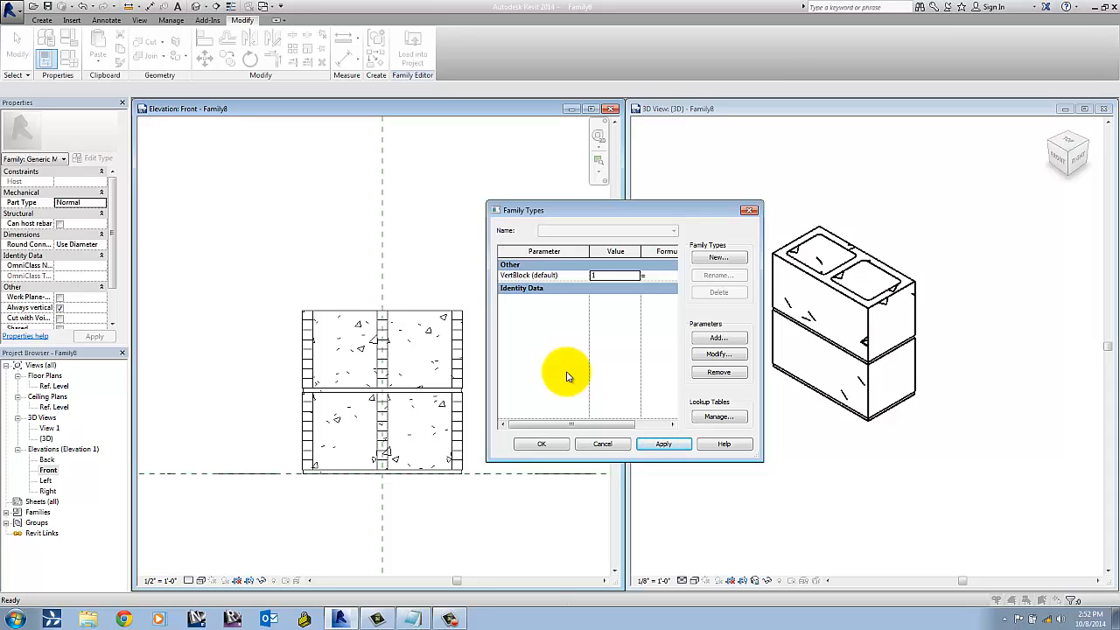
Set VertBlock back to 2, apply it and close the family types settings.
{"action": "left_click", "coordinate": [636, 272]}
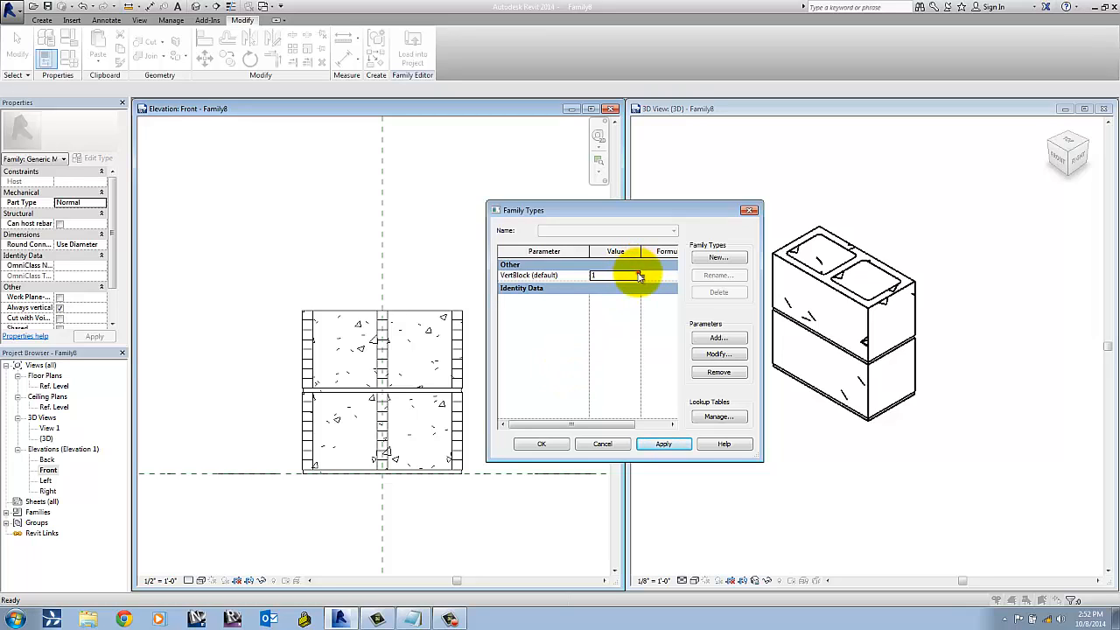
{"action": "left_click", "coordinate": [664, 444]}
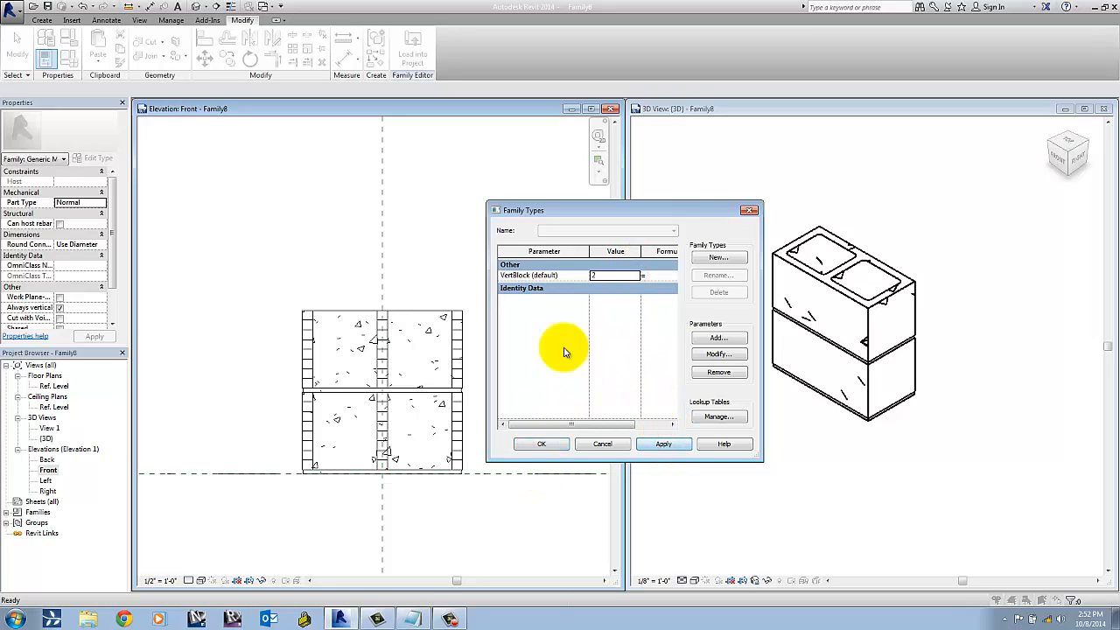
{"action": "left_click", "coordinate": [541, 444]}
{"action": "left_click", "coordinate": [711, 342]}
{"action": "scroll", "coordinate": [722, 335], "scroll_direction": "down", "scroll_amount": 1}
{"action": "middle_click_drag", "start_coordinate": [723, 335], "coordinate": [722, 394]}
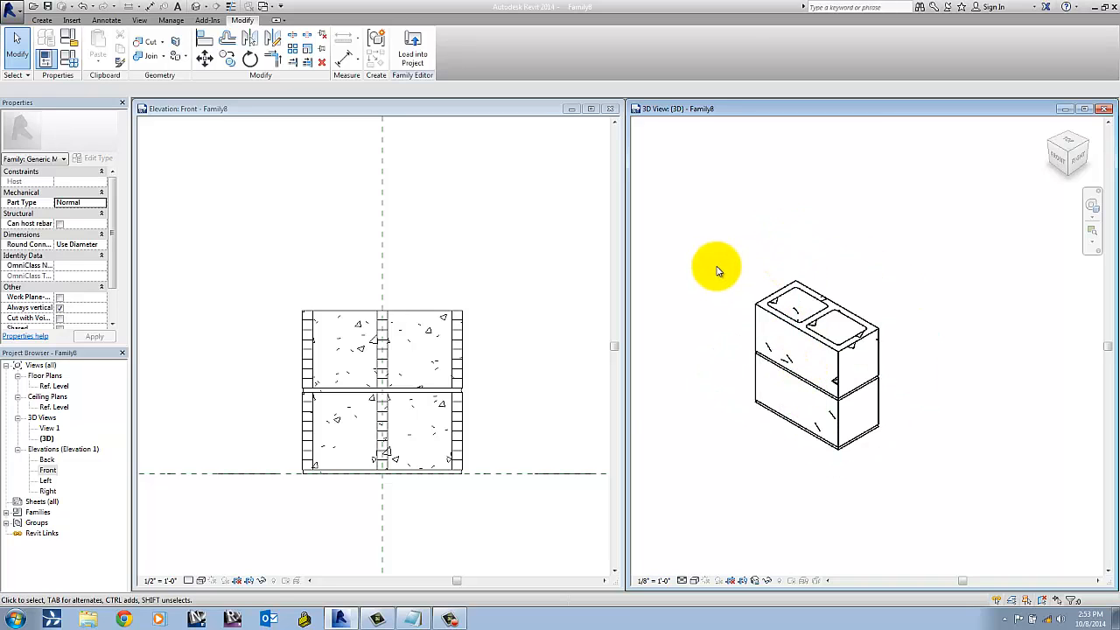
{"action": "middle_click_drag", "start_coordinate": [715, 271], "coordinate": [723, 294]}
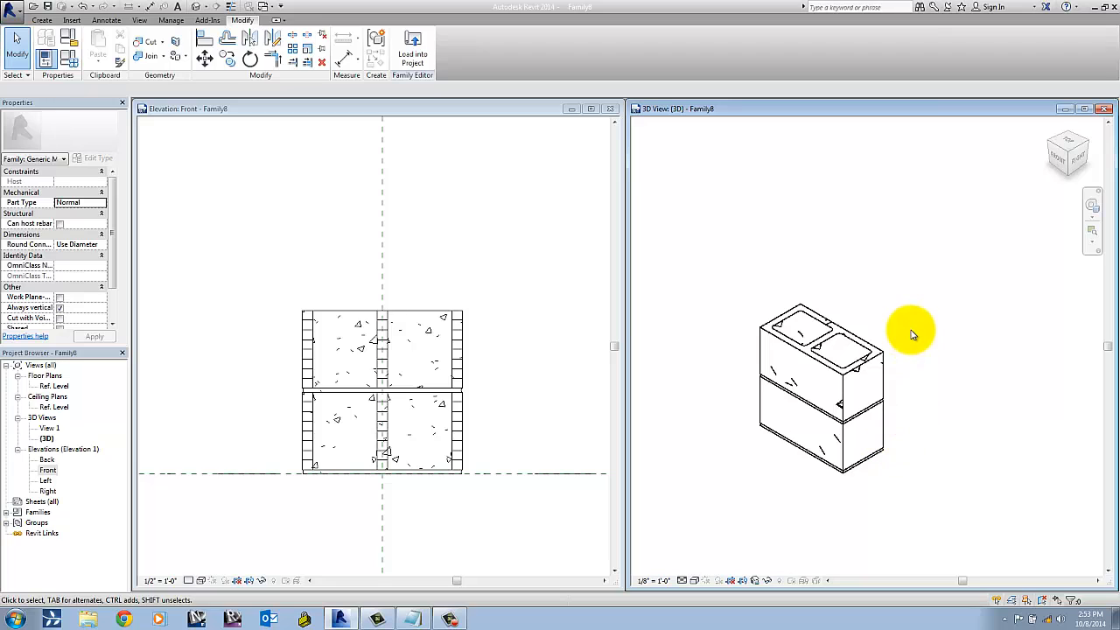
{"action": "left_click", "coordinate": [832, 232]}
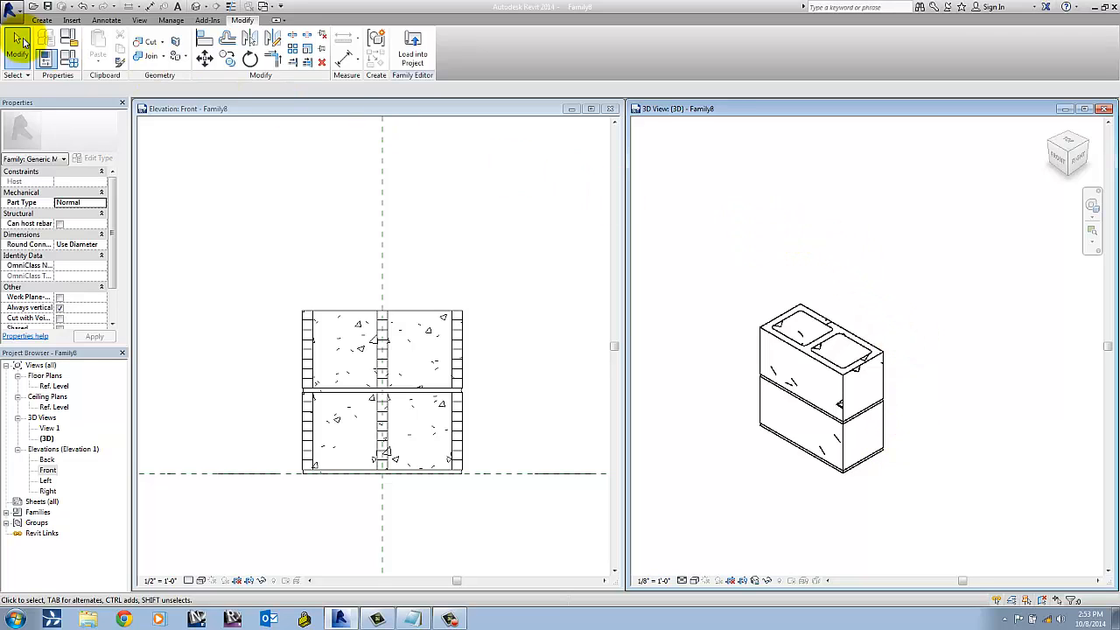
Close the front elevation view and create a new family from the Generic Model line based template.
{"action": "left_click", "coordinate": [611, 109]}
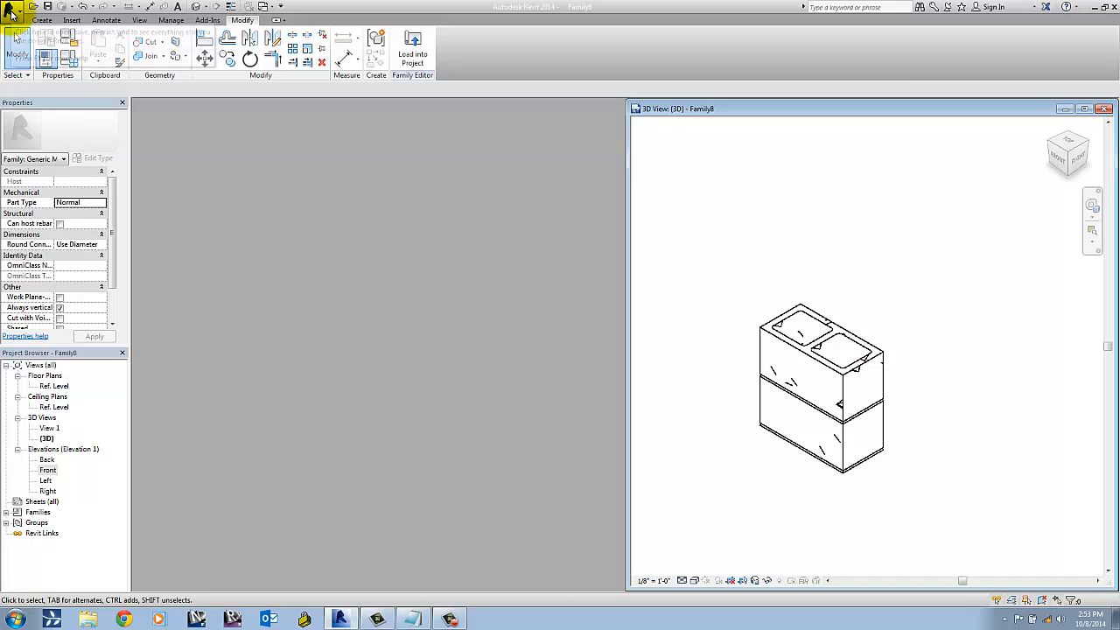
{"action": "left_click", "coordinate": [12, 12]}
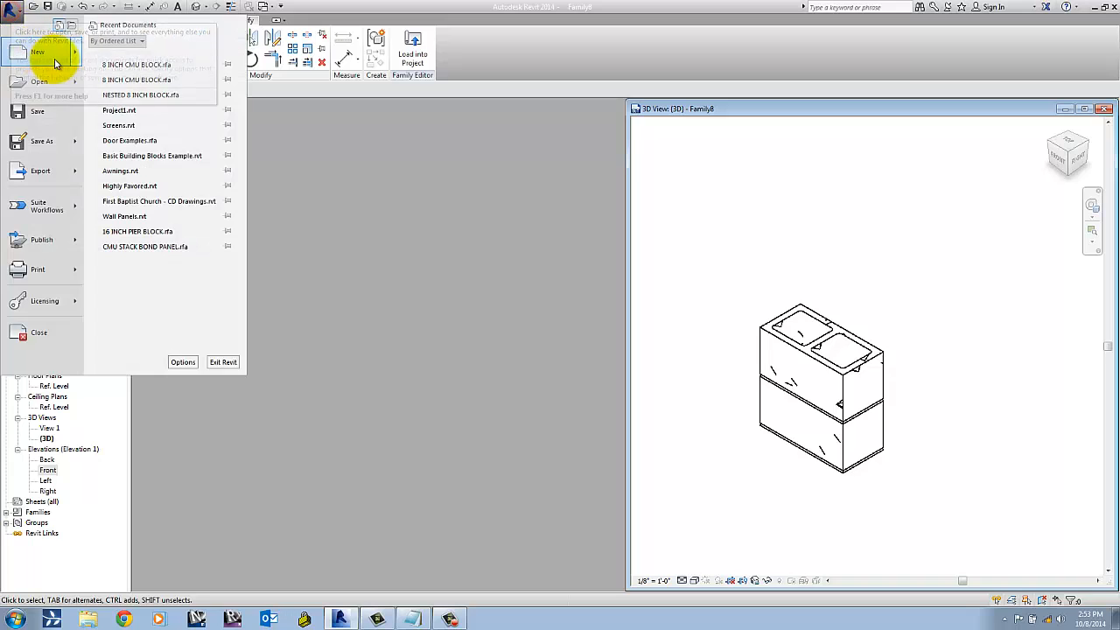
{"action": "mouse_move", "coordinate": [60, 52]}
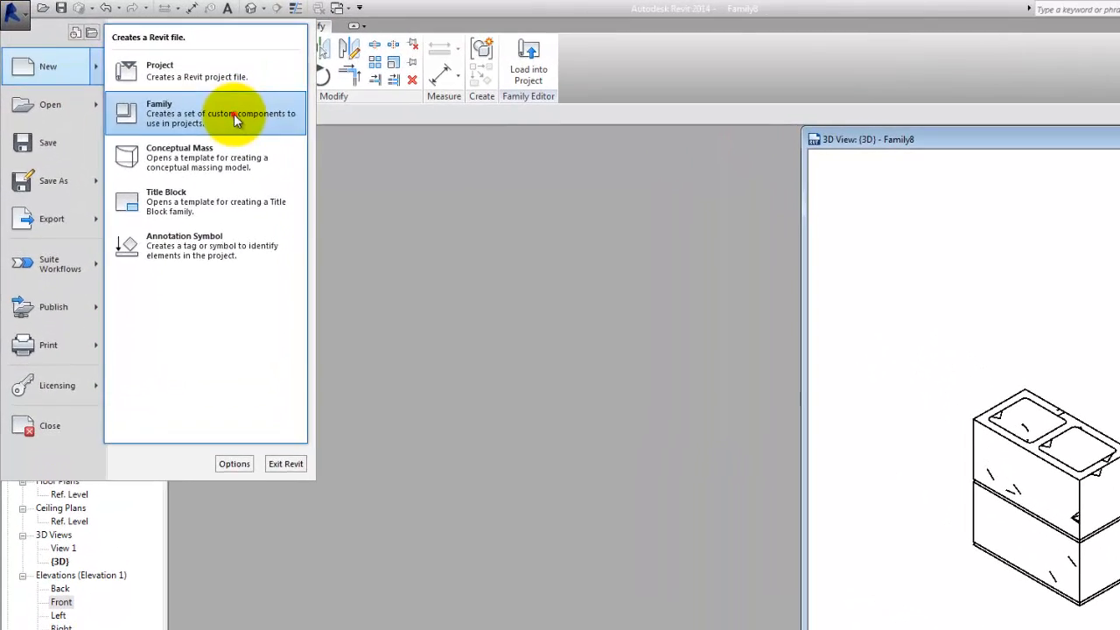
{"action": "left_click", "coordinate": [234, 113]}
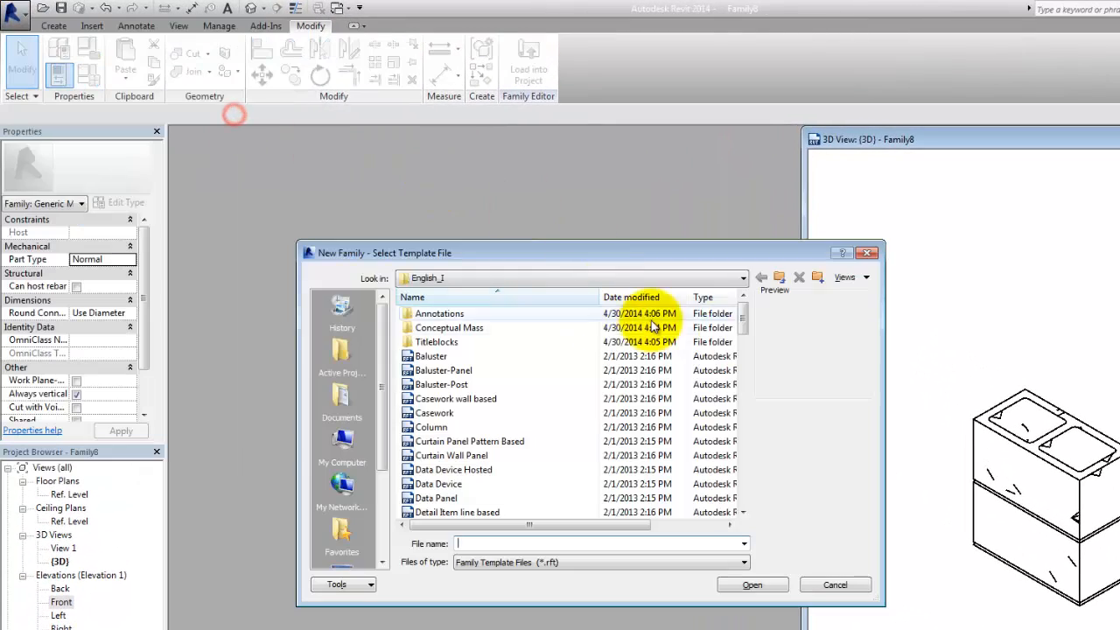
{"action": "left_click_drag", "start_coordinate": [742, 328], "coordinate": [746, 399]}
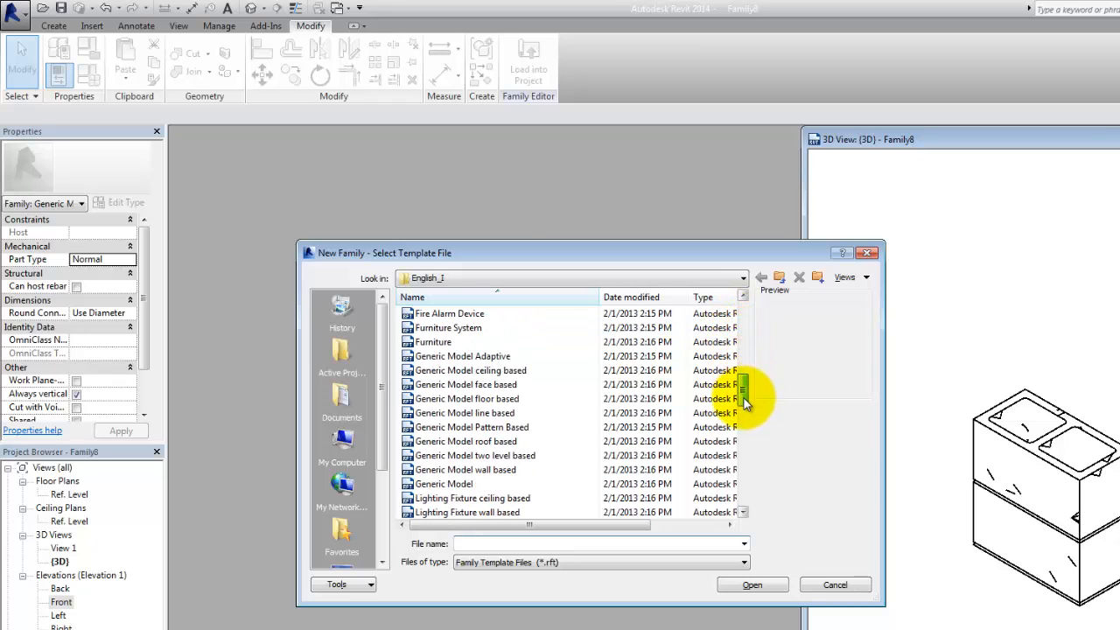
{"action": "left_click", "coordinate": [525, 413]}
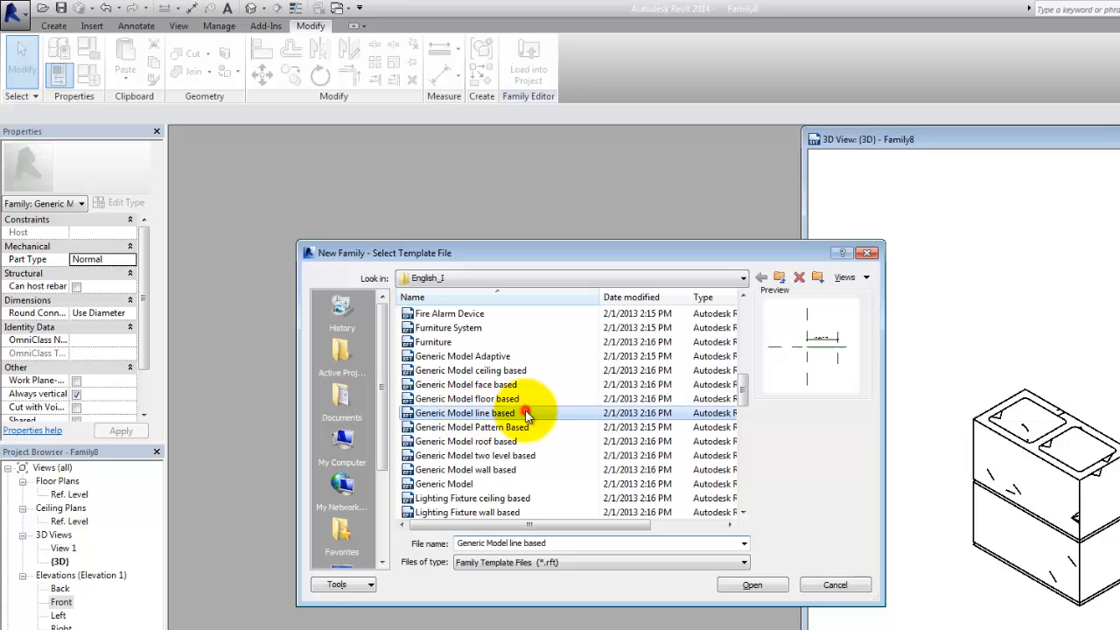
{"action": "left_click", "coordinate": [748, 585]}
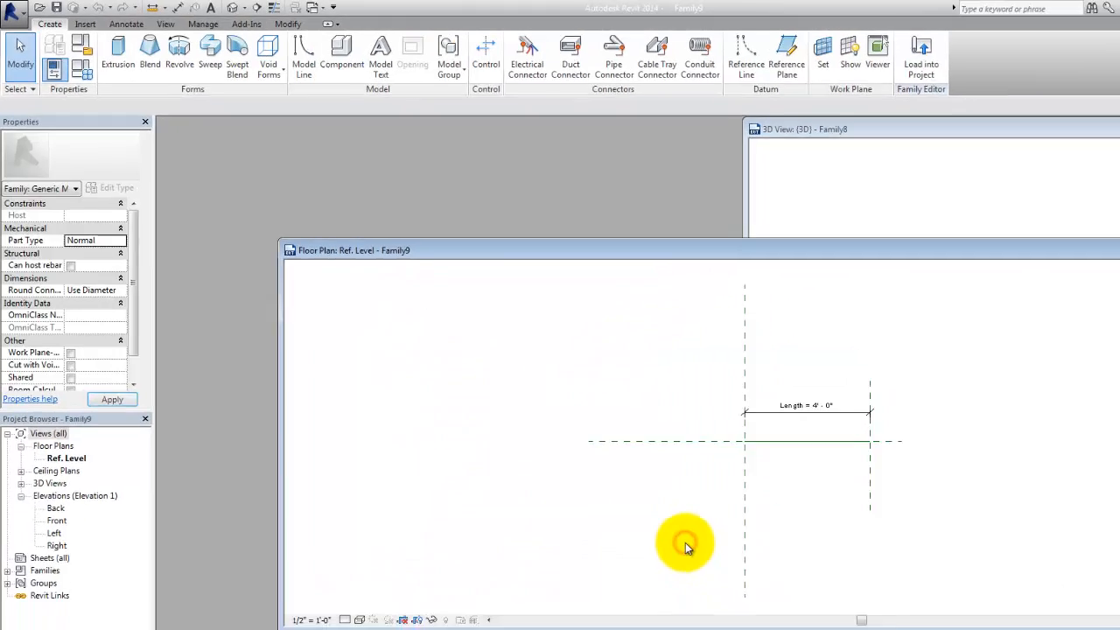
Tile the new line-based family's floor plan beside the stacked block family's 3D view and centre its reference line.
{"action": "key", "text": "w"}
{"action": "key", "text": "t"}
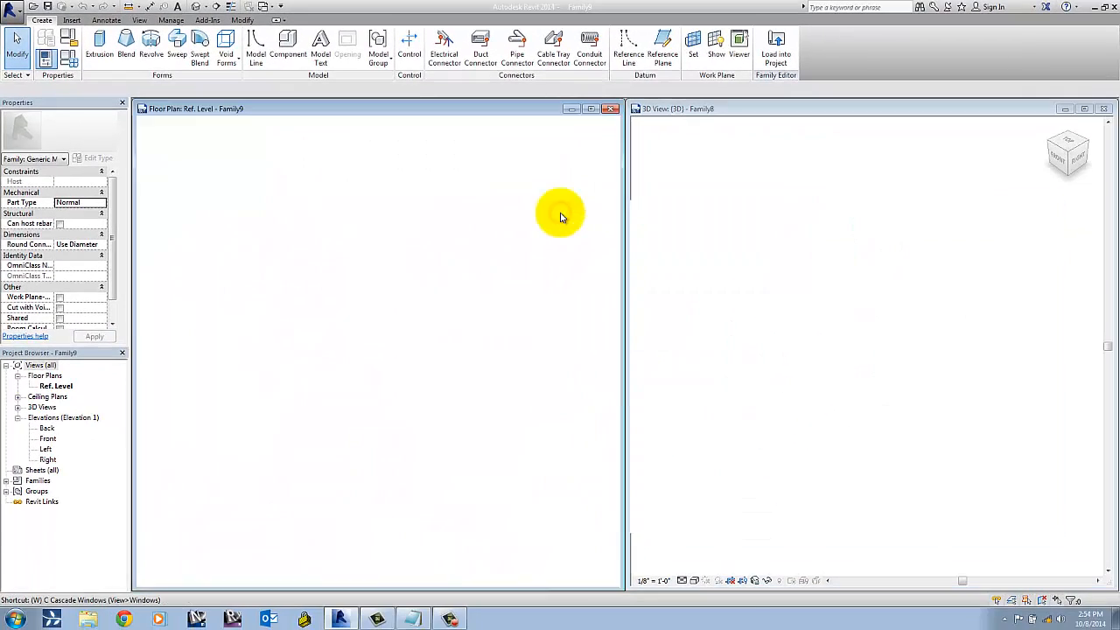
{"action": "middle_click_drag", "start_coordinate": [543, 331], "coordinate": [407, 382]}
{"action": "scroll", "coordinate": [429, 339], "scroll_direction": "up", "scroll_amount": 2}
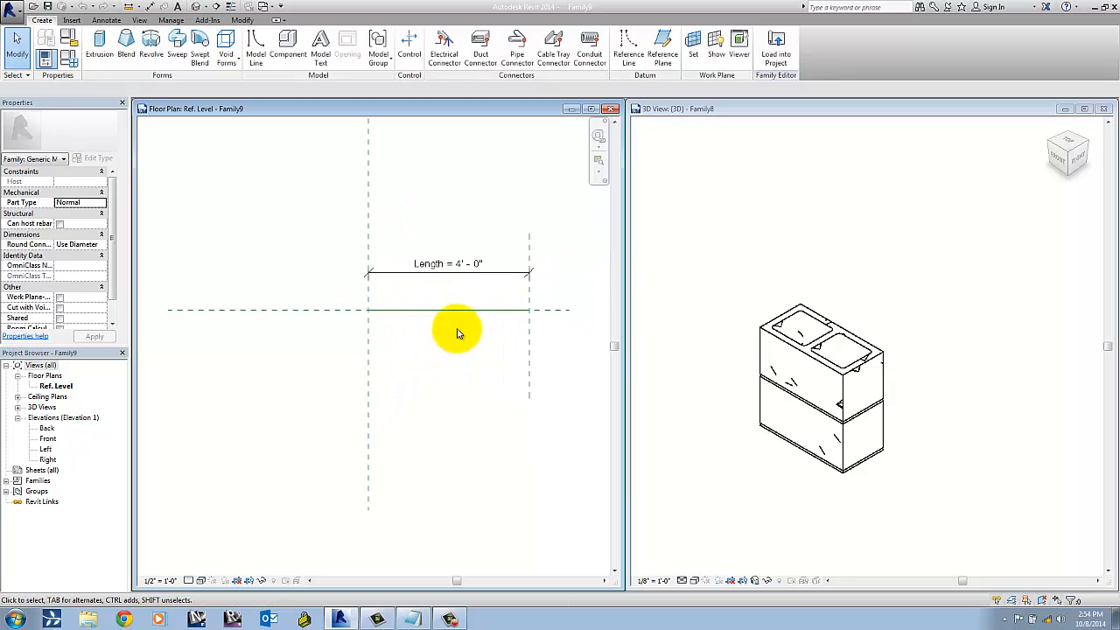
{"action": "middle_click_drag", "start_coordinate": [440, 342], "coordinate": [409, 380]}
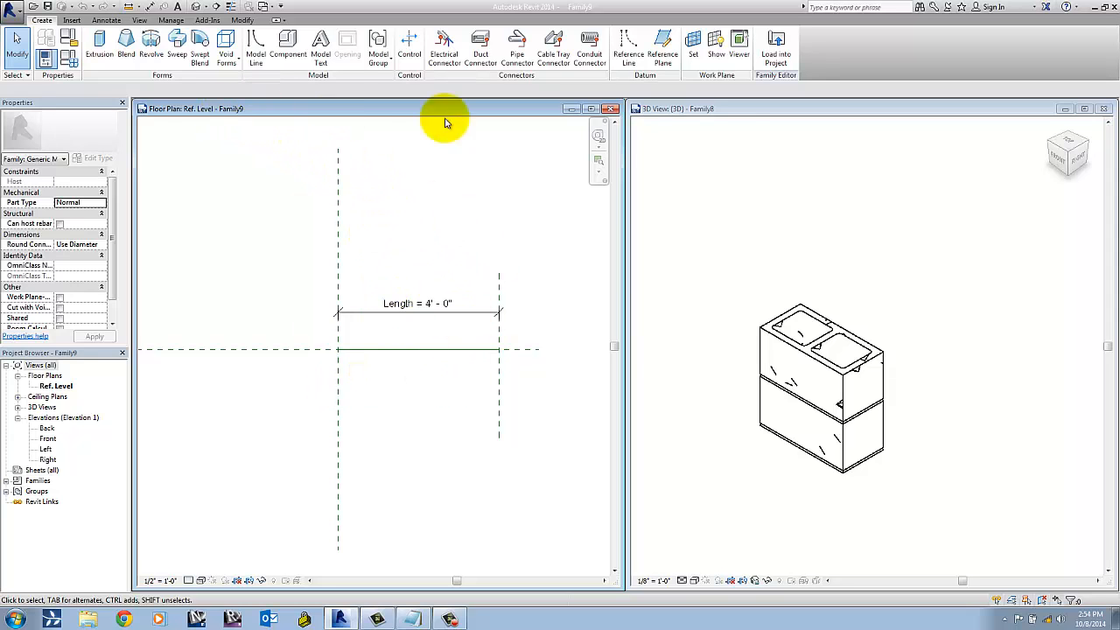
Load the stacked block family into the line-based family and place one instance just below the reference line, near its left end.
{"action": "left_click", "coordinate": [740, 133]}
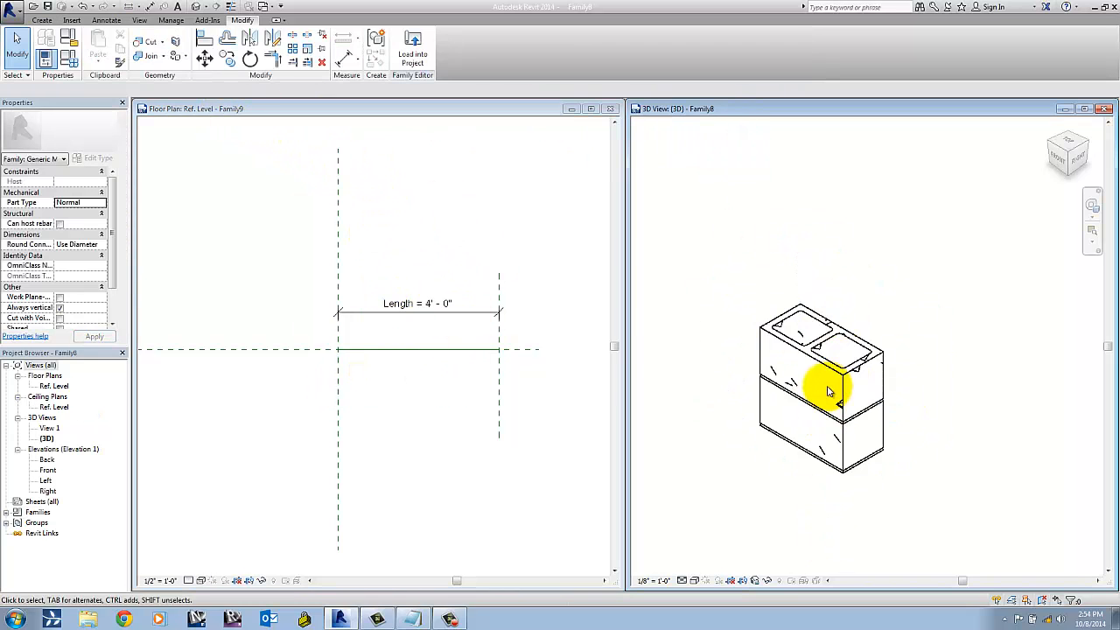
{"action": "middle_click_drag", "start_coordinate": [732, 358], "coordinate": [768, 404], "text": "shift"}
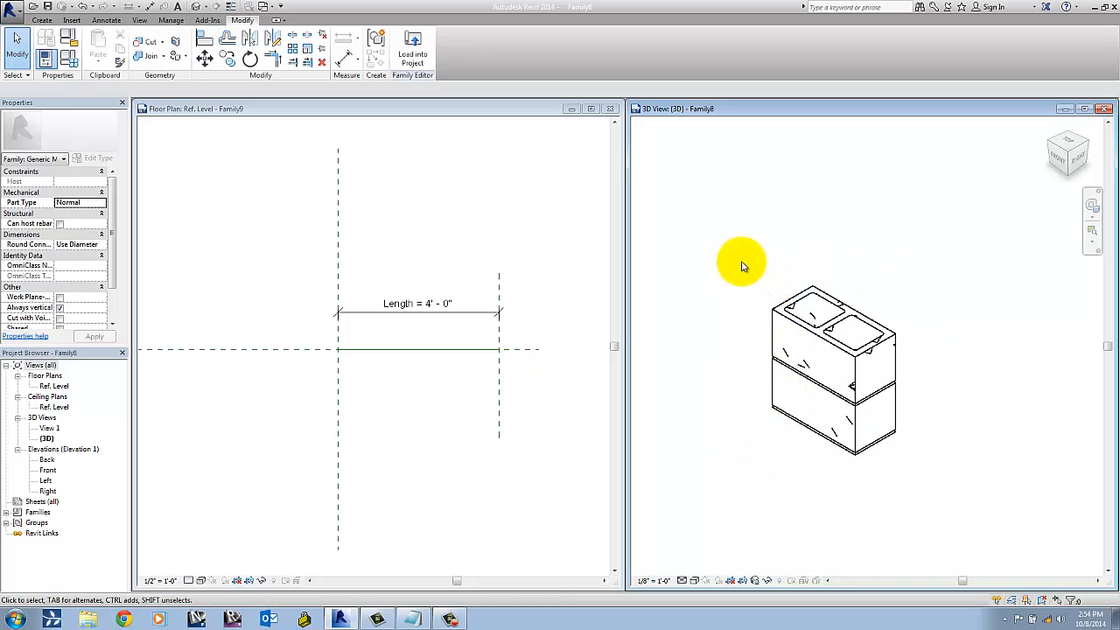
{"action": "middle_click_drag", "start_coordinate": [743, 262], "coordinate": [714, 223], "text": "shift"}
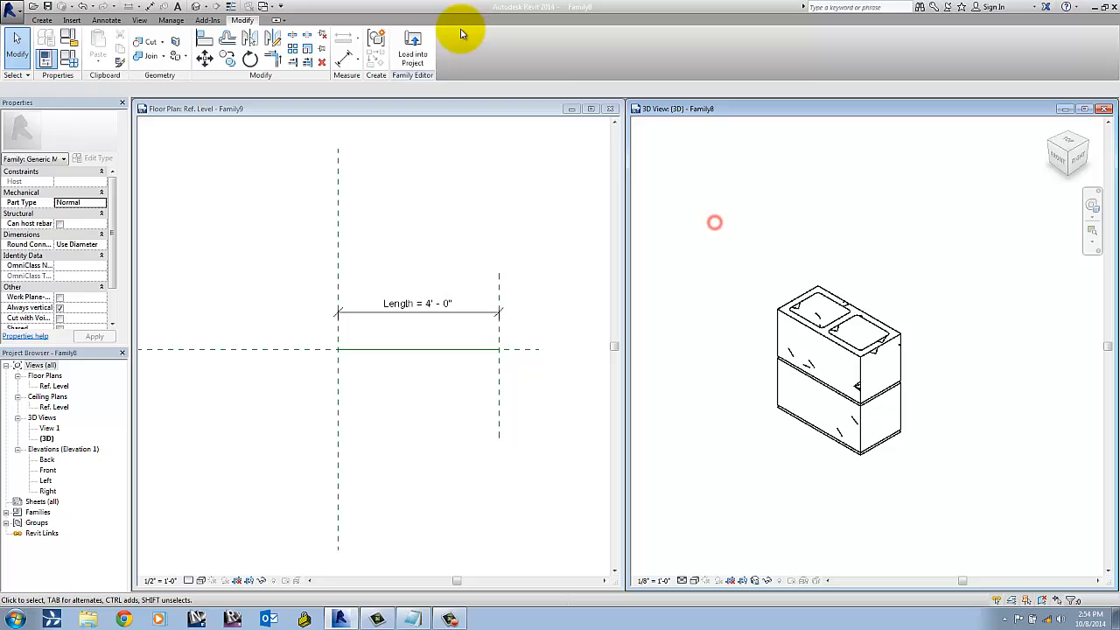
{"action": "left_click", "coordinate": [412, 51]}
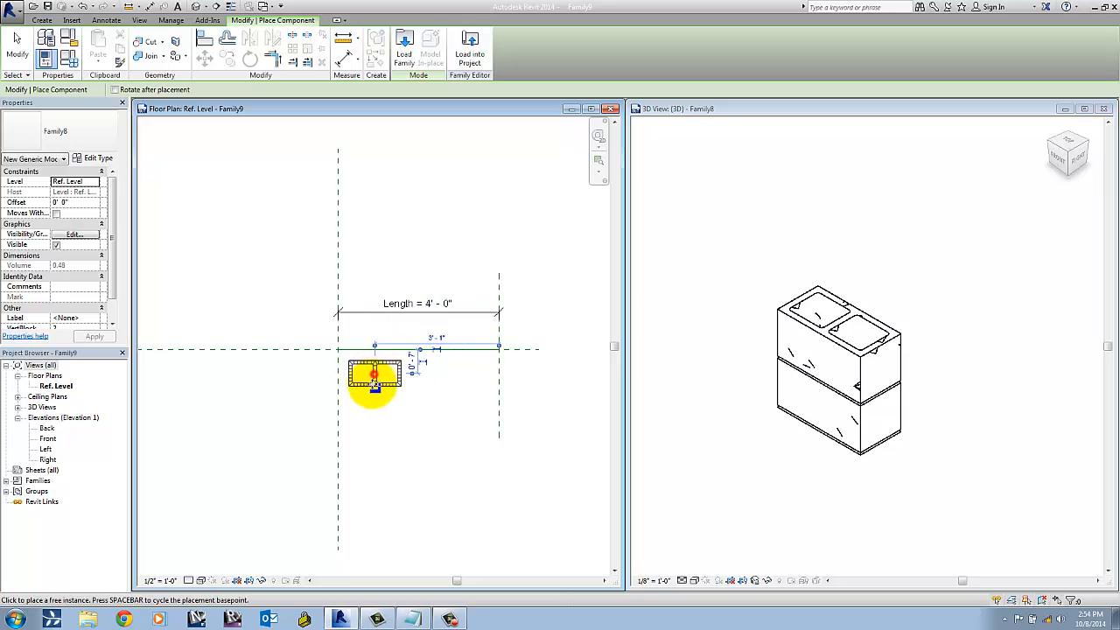
{"action": "left_click", "coordinate": [370, 371]}
{"action": "scroll", "coordinate": [389, 433], "scroll_direction": "up", "scroll_amount": 1}
{"action": "key", "text": "Escape"}
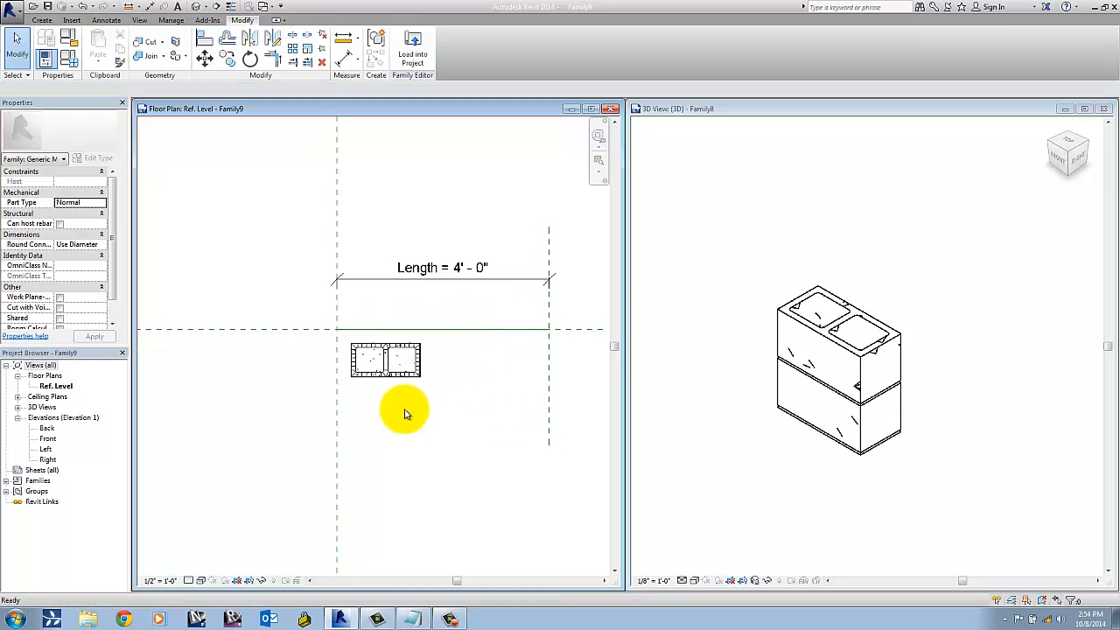
{"action": "middle_click_drag", "start_coordinate": [400, 407], "coordinate": [404, 431]}
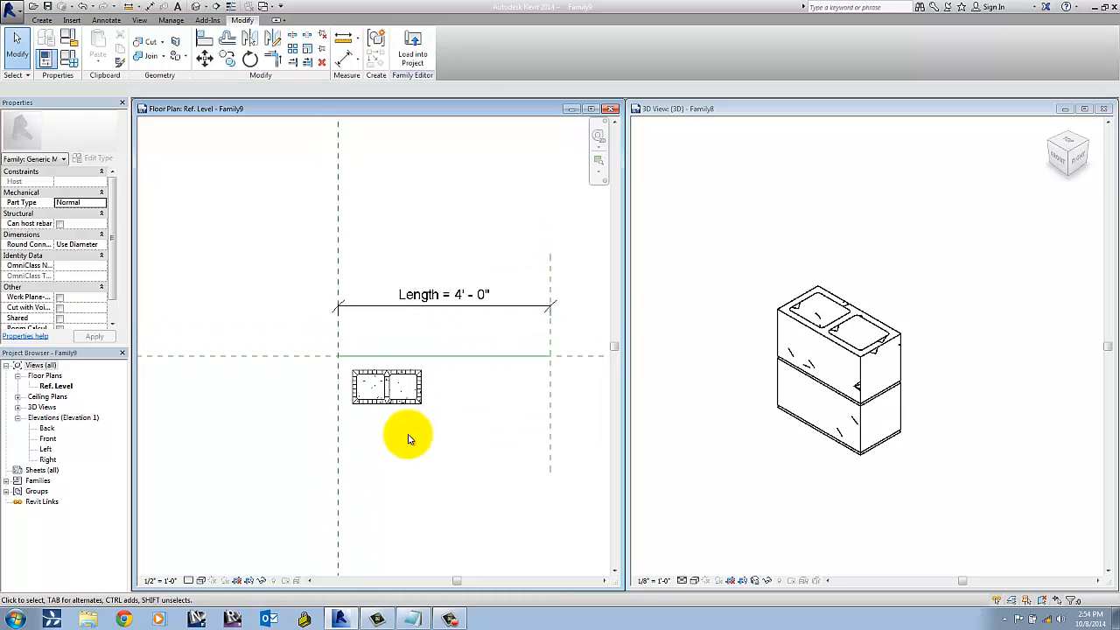
{"action": "left_click", "coordinate": [761, 162]}
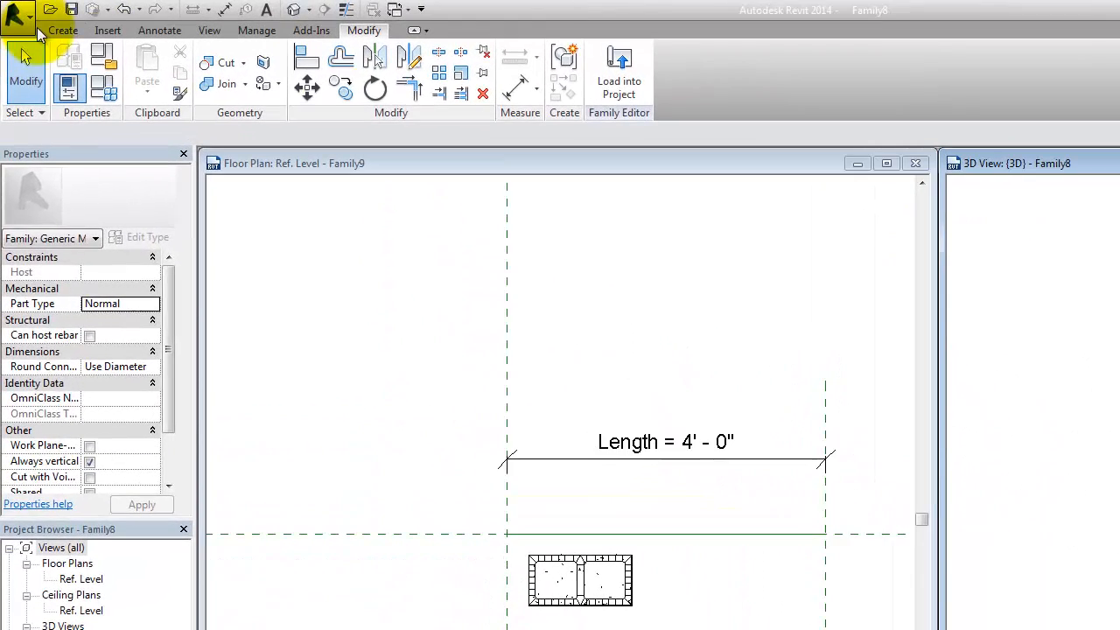
{"action": "left_click", "coordinate": [491, 222]}
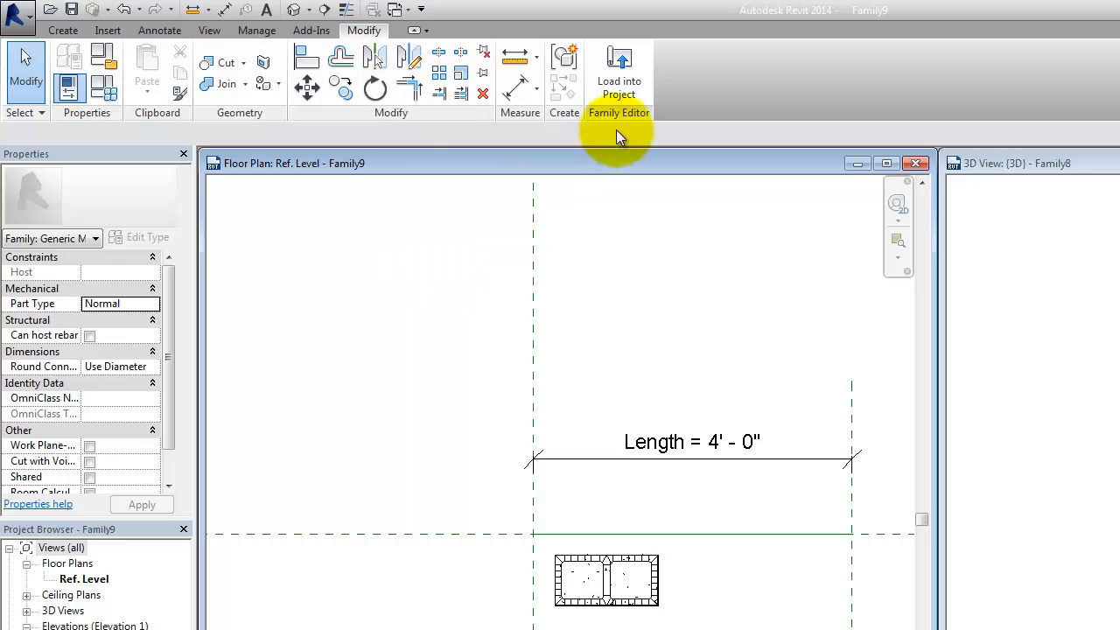
{"action": "left_click", "coordinate": [69, 31]}
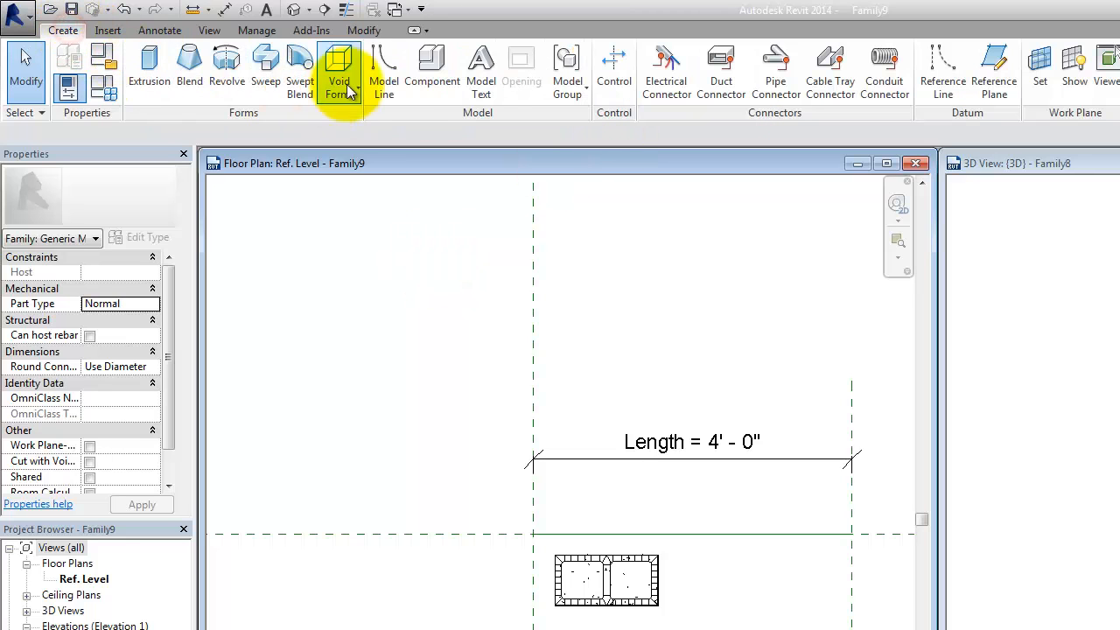
{"action": "left_click", "coordinate": [451, 91]}
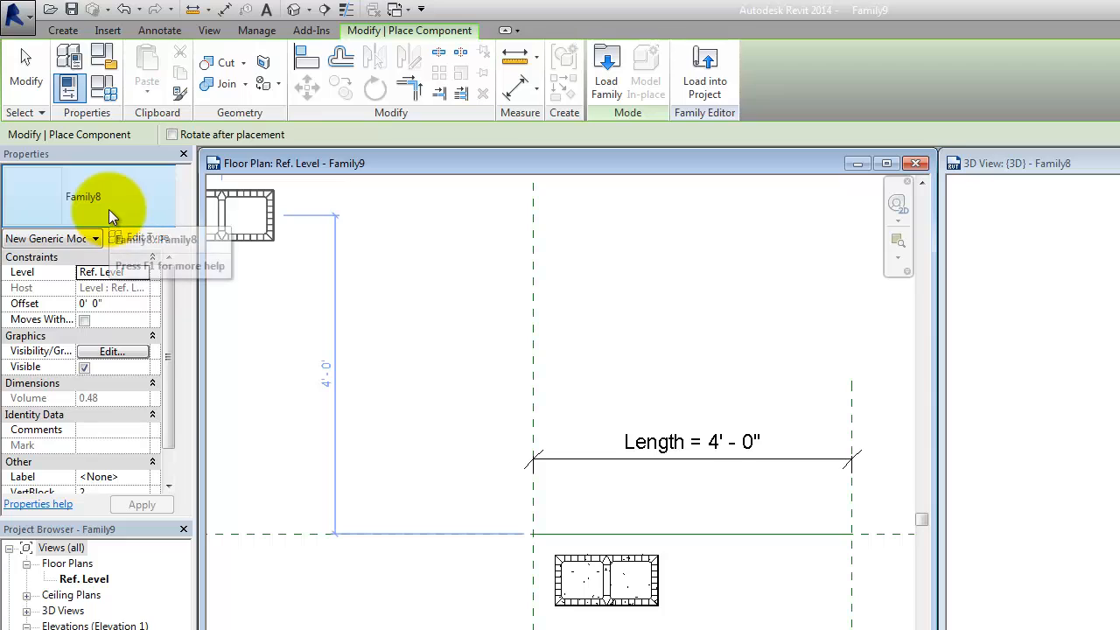
{"action": "left_click", "coordinate": [108, 206]}
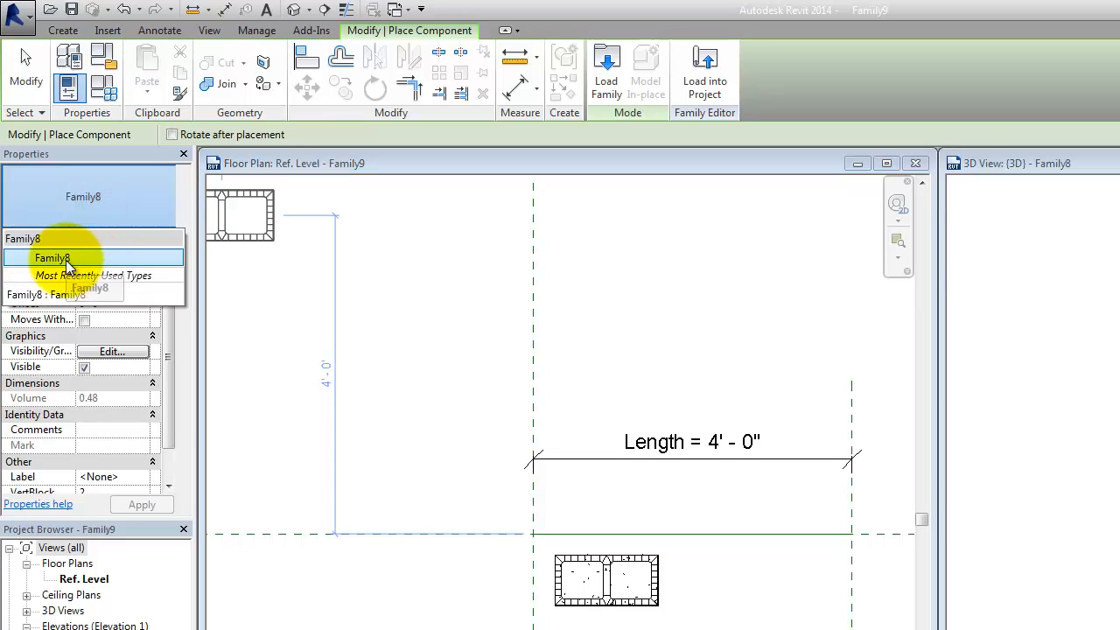
{"action": "left_click", "coordinate": [92, 197]}
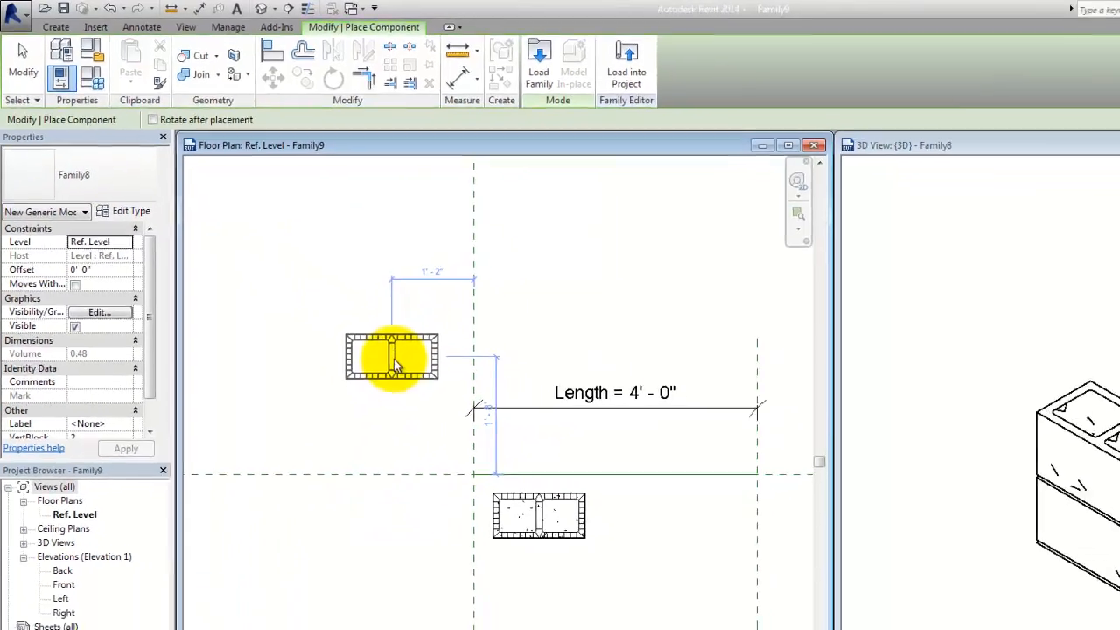
{"action": "key", "text": "Escape"}
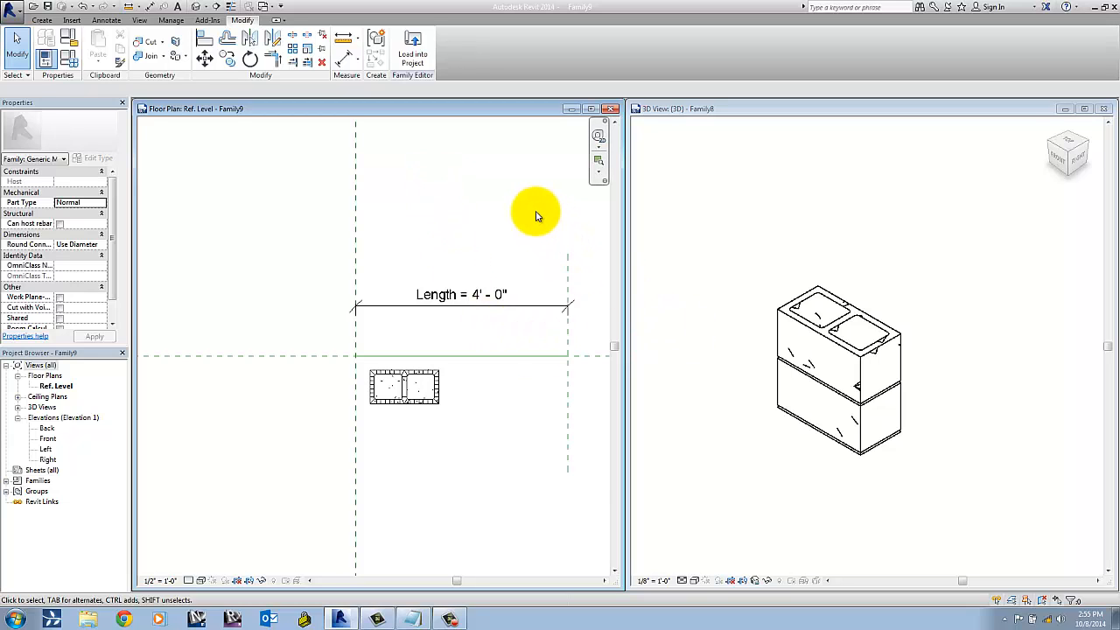
Maximize the line-based family's floor plan and centre the reference line and block instance in it.
{"action": "middle_click_drag", "start_coordinate": [504, 382], "coordinate": [499, 381]}
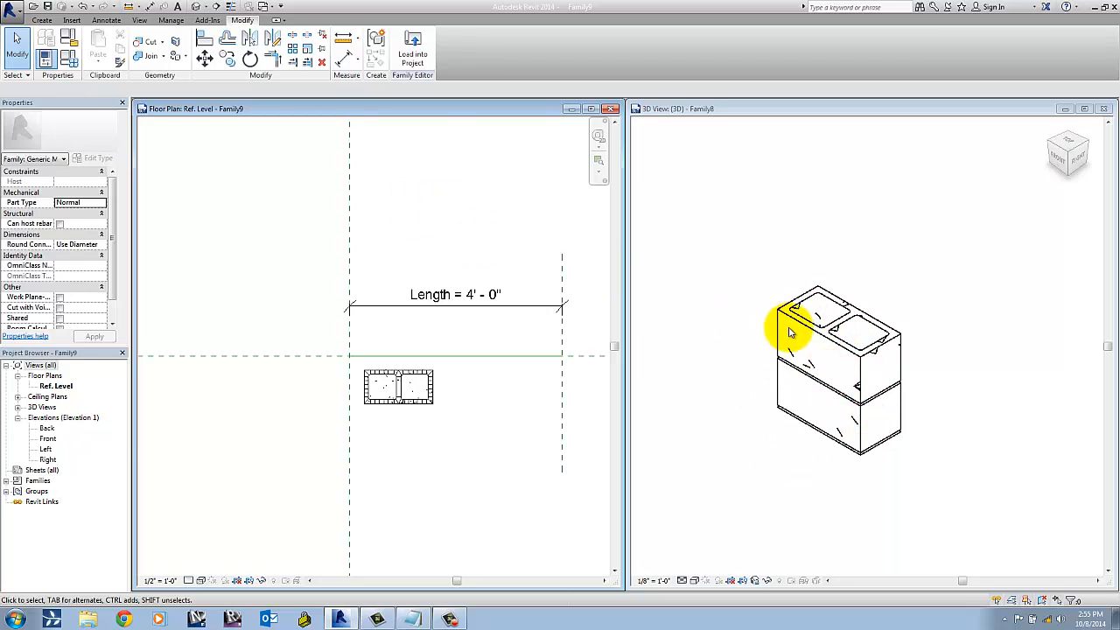
{"action": "left_click", "coordinate": [593, 110]}
{"action": "scroll", "coordinate": [595, 318], "scroll_direction": "up", "scroll_amount": 2}
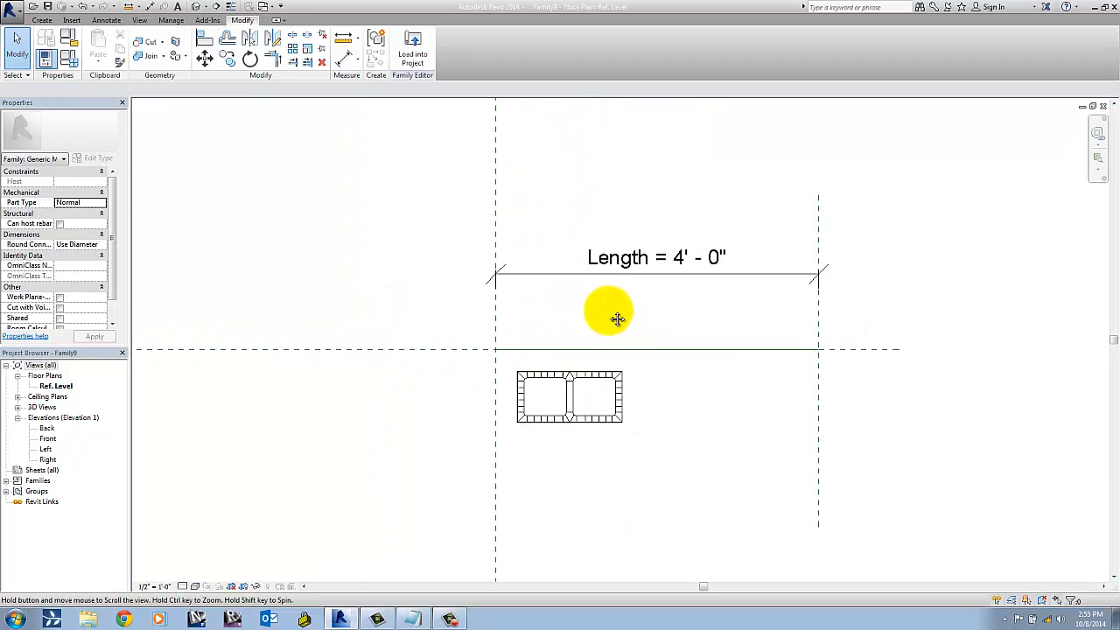
{"action": "middle_click_drag", "start_coordinate": [618, 318], "coordinate": [558, 323]}
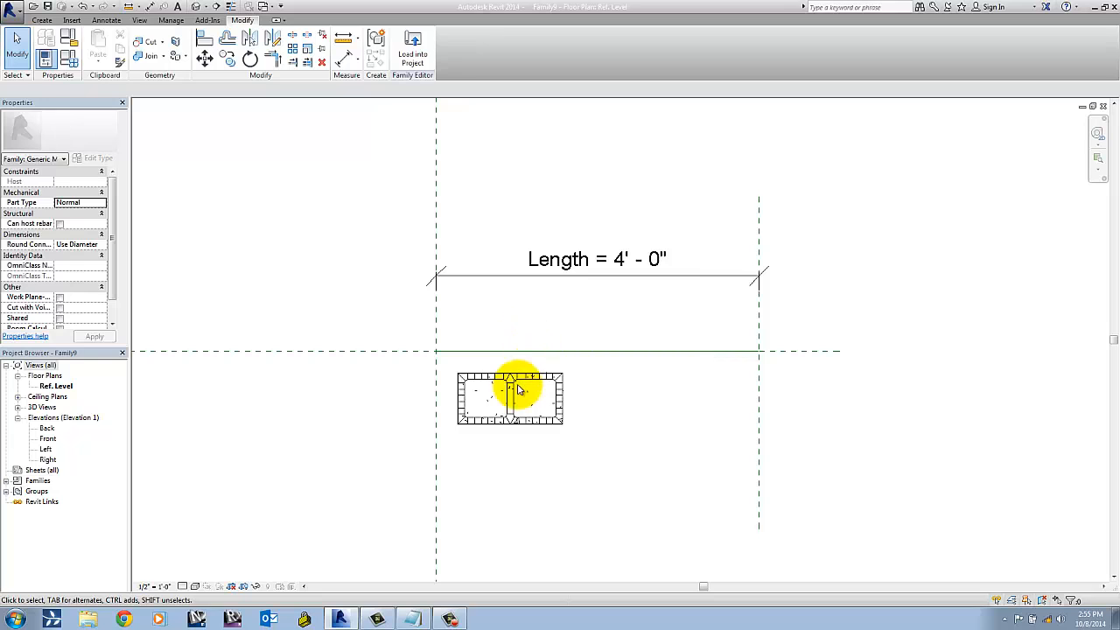
{"action": "middle_click_drag", "start_coordinate": [611, 430], "coordinate": [609, 401]}
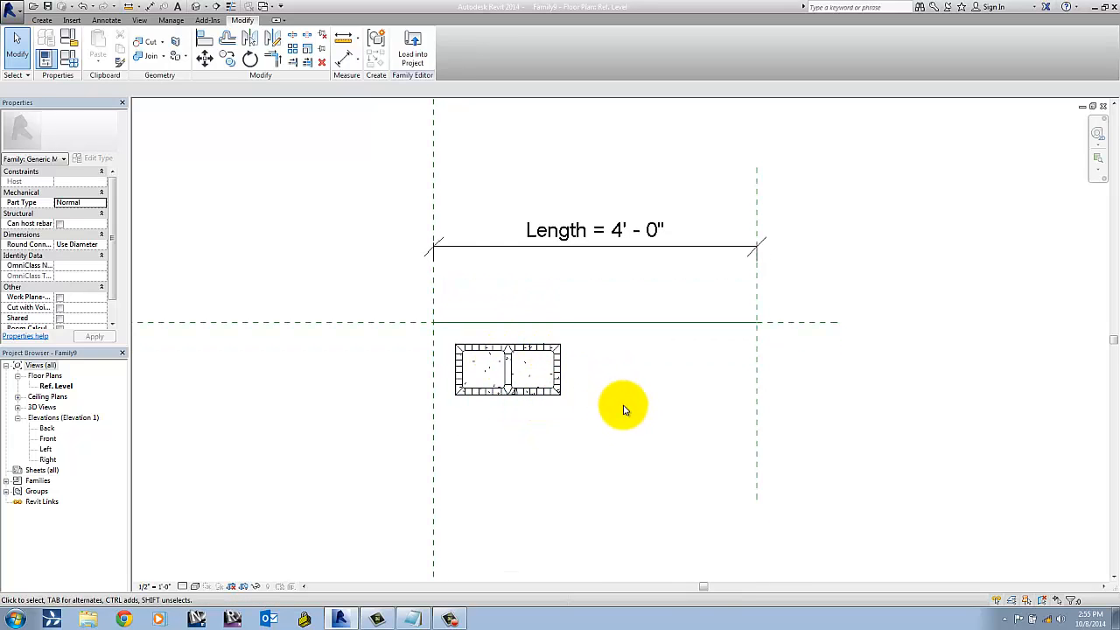
{"action": "middle_click_drag", "start_coordinate": [621, 407], "coordinate": [590, 455]}
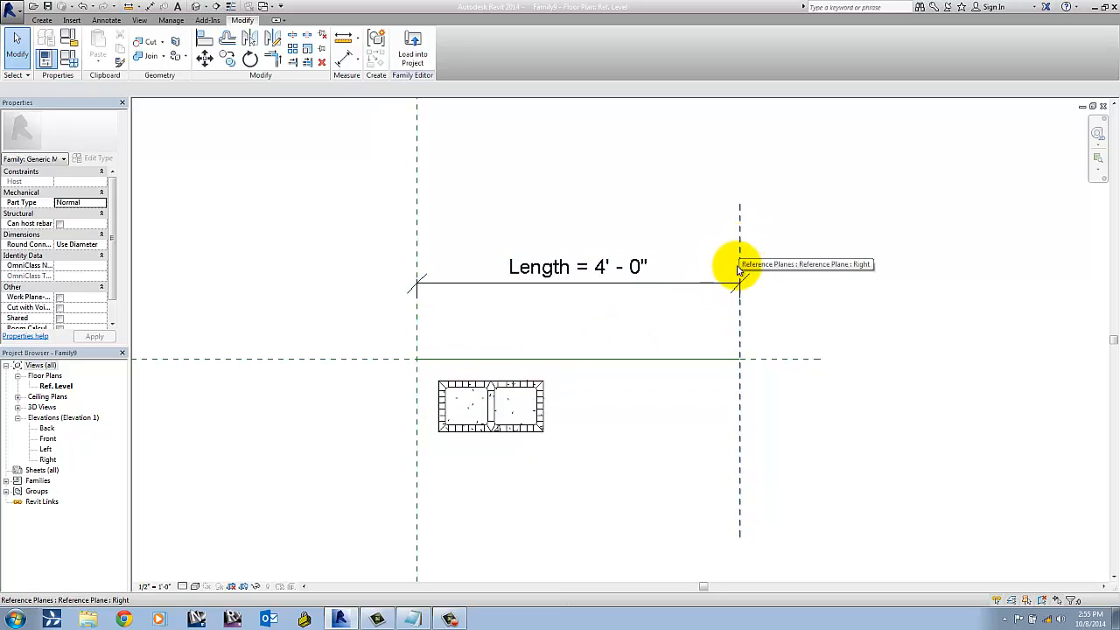
Flex the line-based family by moving the Right reference plane inward until Length is about 3' 7 1/4".
{"action": "left_click_drag", "start_coordinate": [739, 314], "coordinate": [736, 364]}
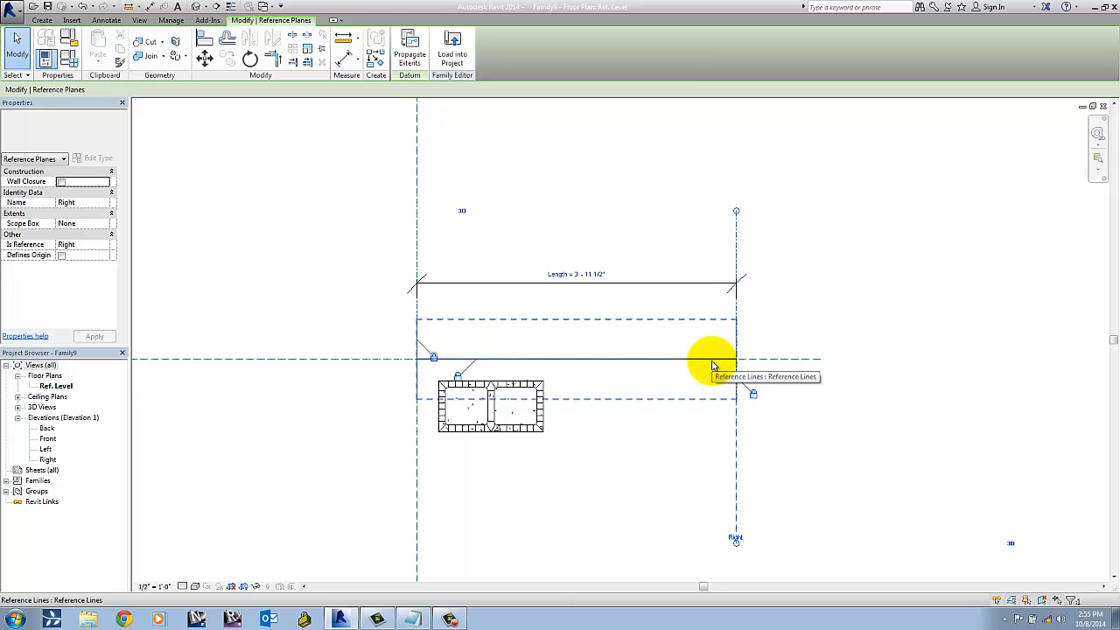
{"action": "left_click", "coordinate": [708, 439]}
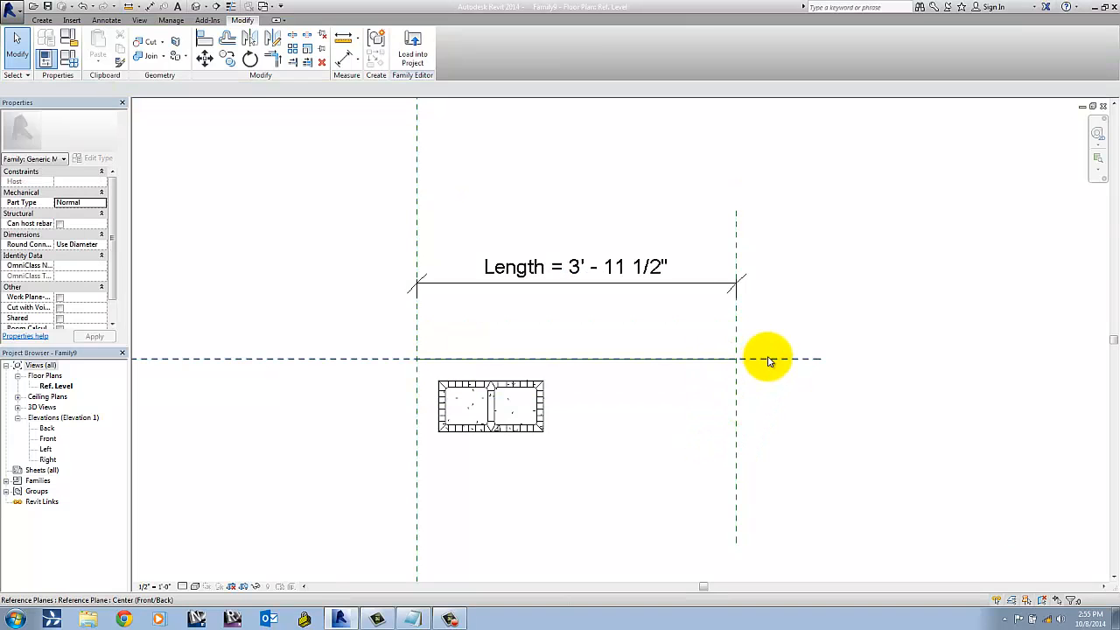
{"action": "left_click", "coordinate": [710, 360]}
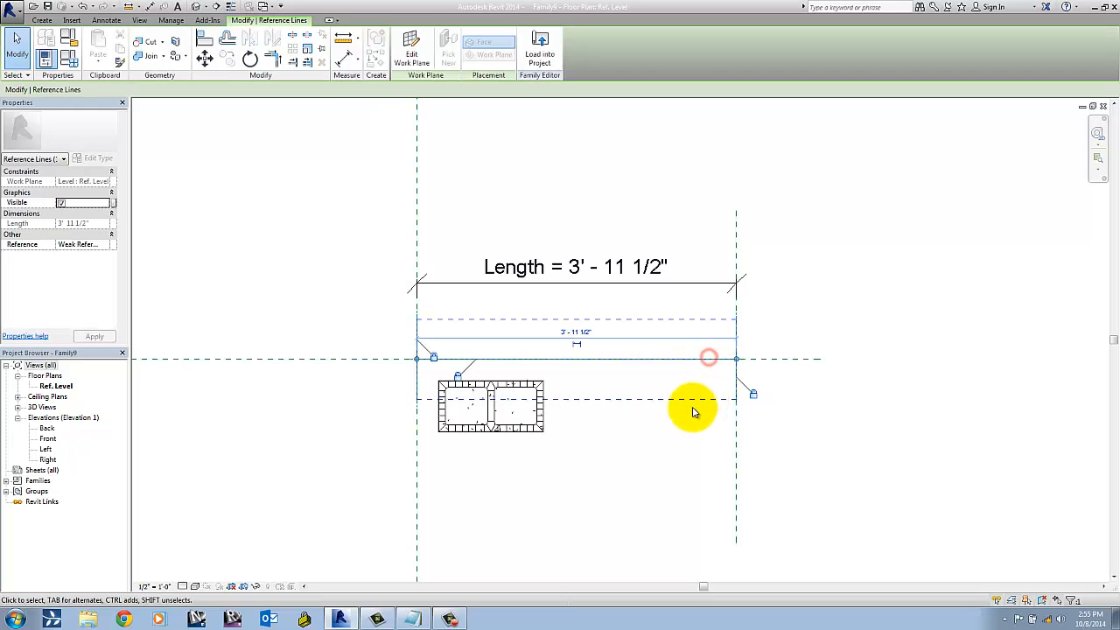
{"action": "left_click", "coordinate": [676, 426]}
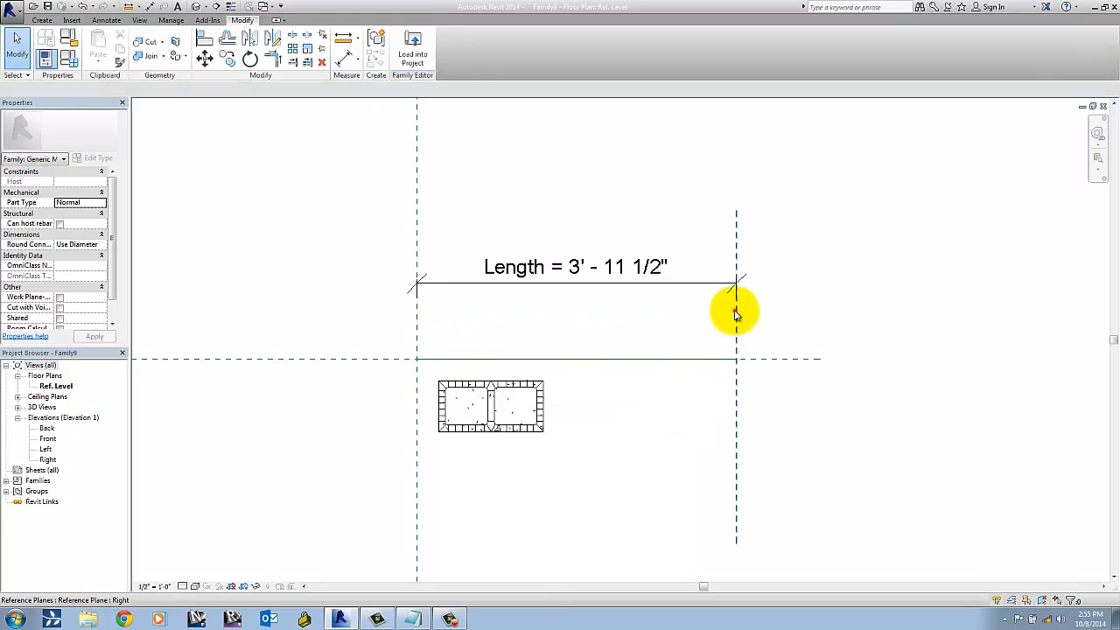
{"action": "mouse_move", "coordinate": [736, 315]}
{"action": "left_mouse_down"}
{"action": "mouse_move", "coordinate": [782, 307]}
{"action": "mouse_move", "coordinate": [667, 306]}
{"action": "mouse_move", "coordinate": [722, 301]}
{"action": "left_mouse_up"}
{"action": "left_click", "coordinate": [593, 219]}
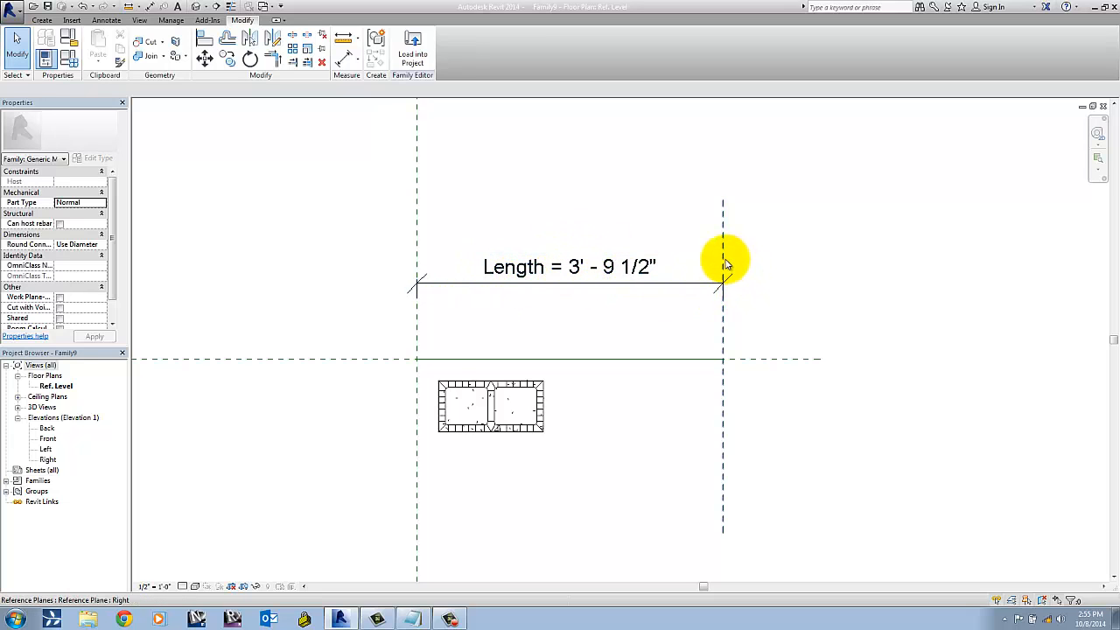
{"action": "mouse_move", "coordinate": [724, 260]}
{"action": "left_mouse_down"}
{"action": "mouse_move", "coordinate": [747, 255]}
{"action": "mouse_move", "coordinate": [668, 263]}
{"action": "mouse_move", "coordinate": [723, 253]}
{"action": "left_mouse_up"}
{"action": "left_click", "coordinate": [757, 235]}
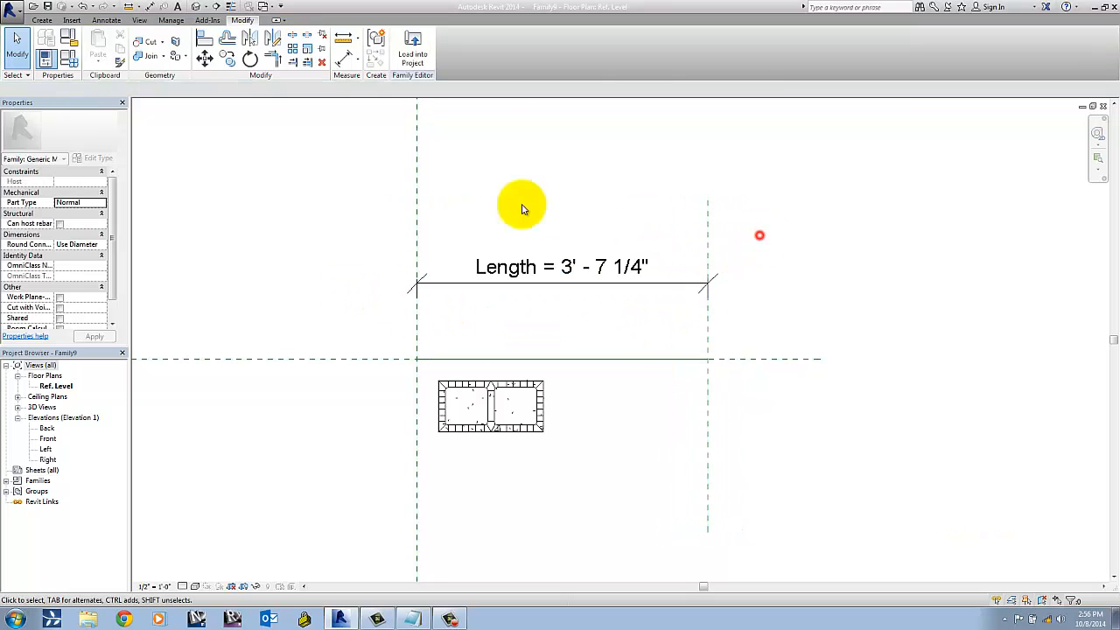
Apply a Length of 4' 0" in the family types settings and close them.
{"action": "left_click", "coordinate": [70, 60]}
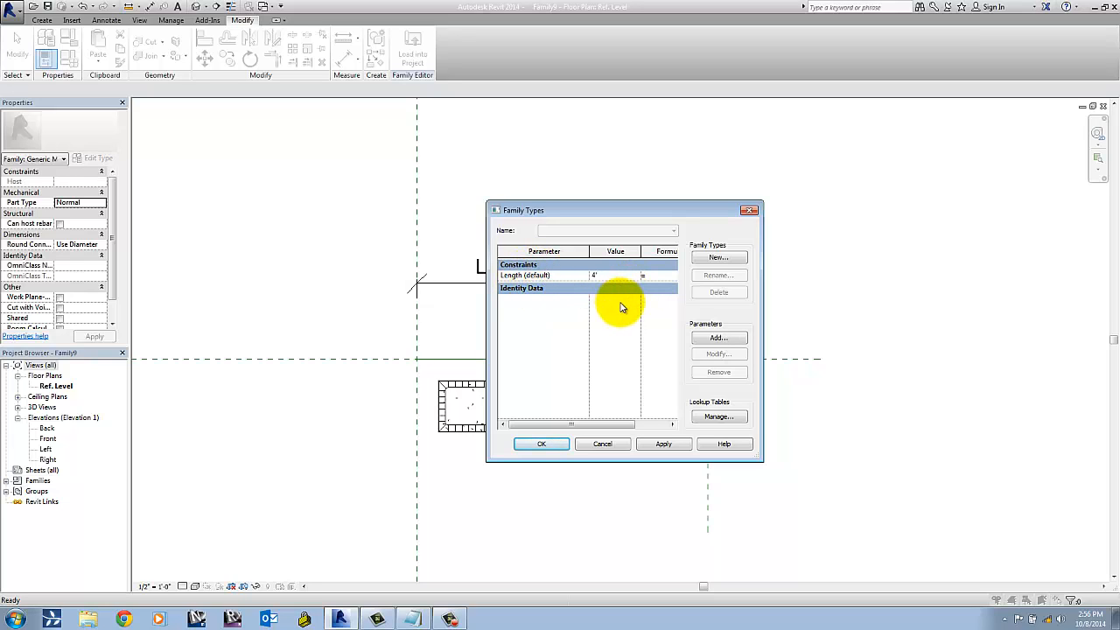
{"action": "left_click", "coordinate": [662, 444]}
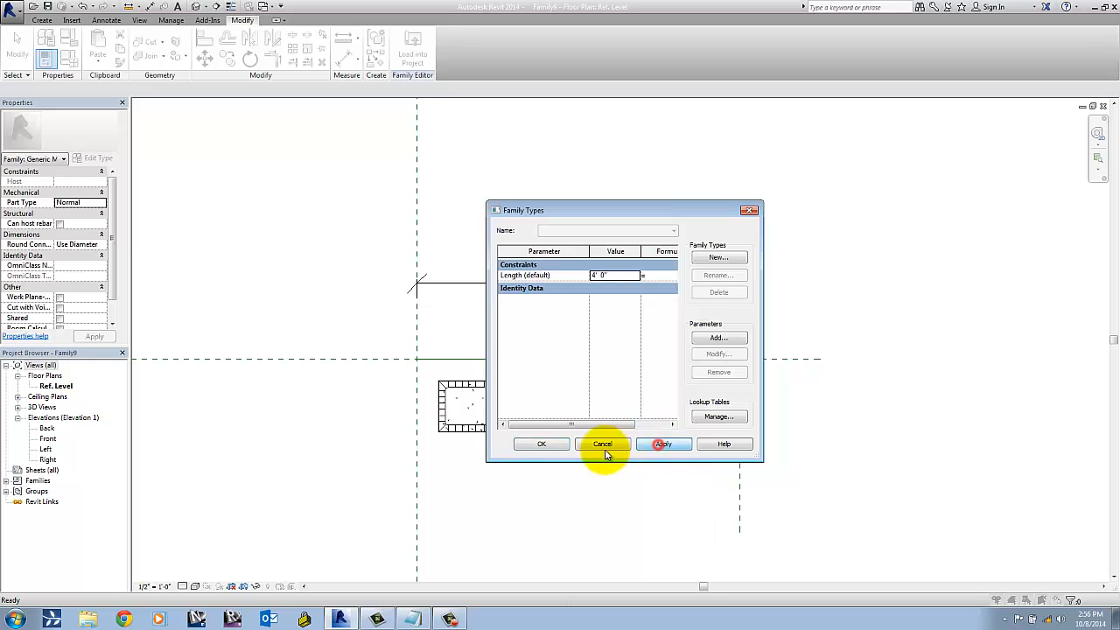
{"action": "left_click", "coordinate": [543, 444]}
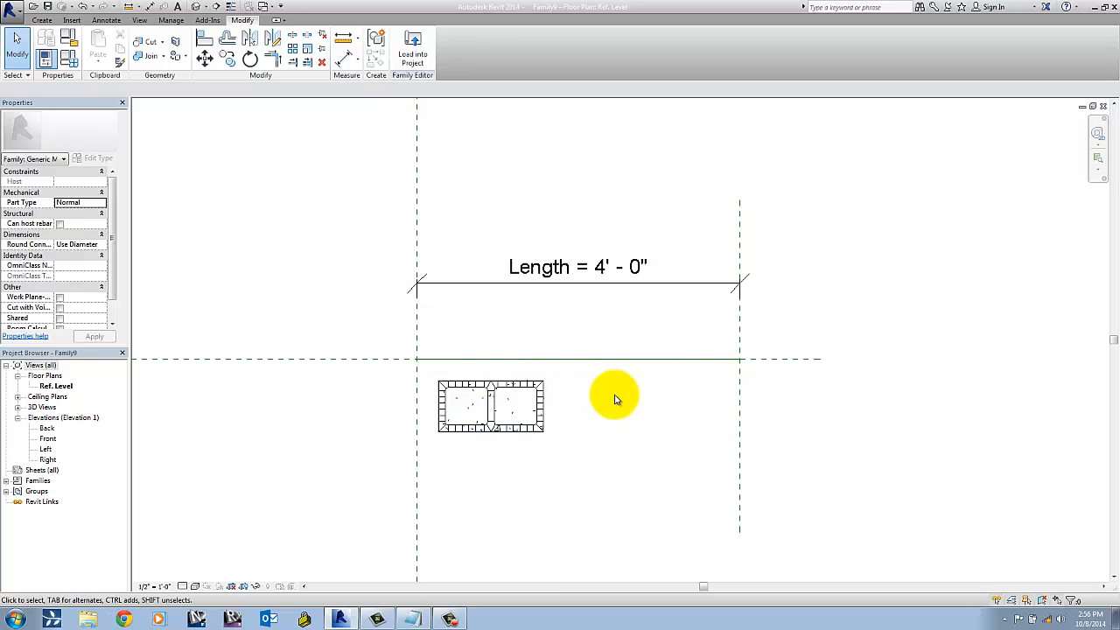
Examine the Center (Front/Back), Left and Right reference planes and their extents in the floor plan.
{"action": "middle_click_drag", "start_coordinate": [596, 397], "coordinate": [613, 391]}
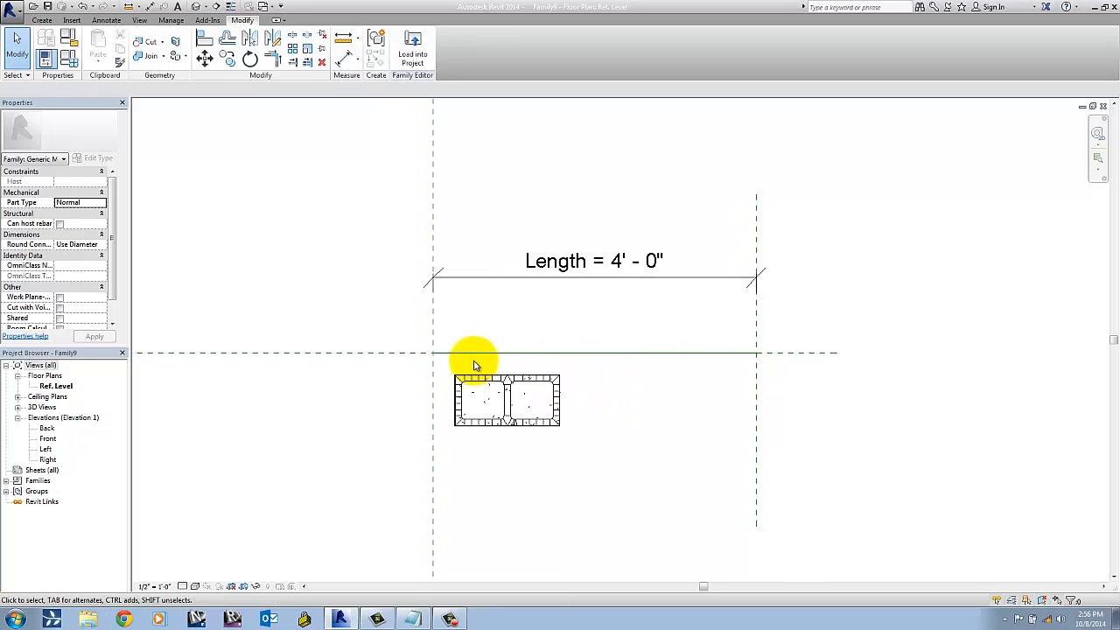
{"action": "left_click", "coordinate": [400, 354]}
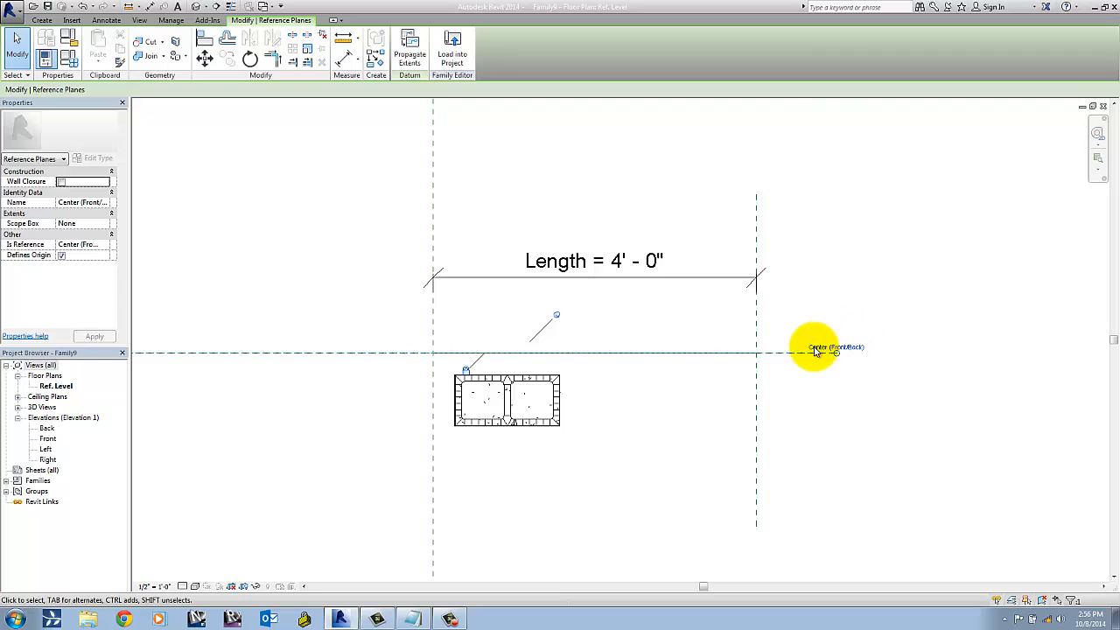
{"action": "left_click", "coordinate": [435, 220]}
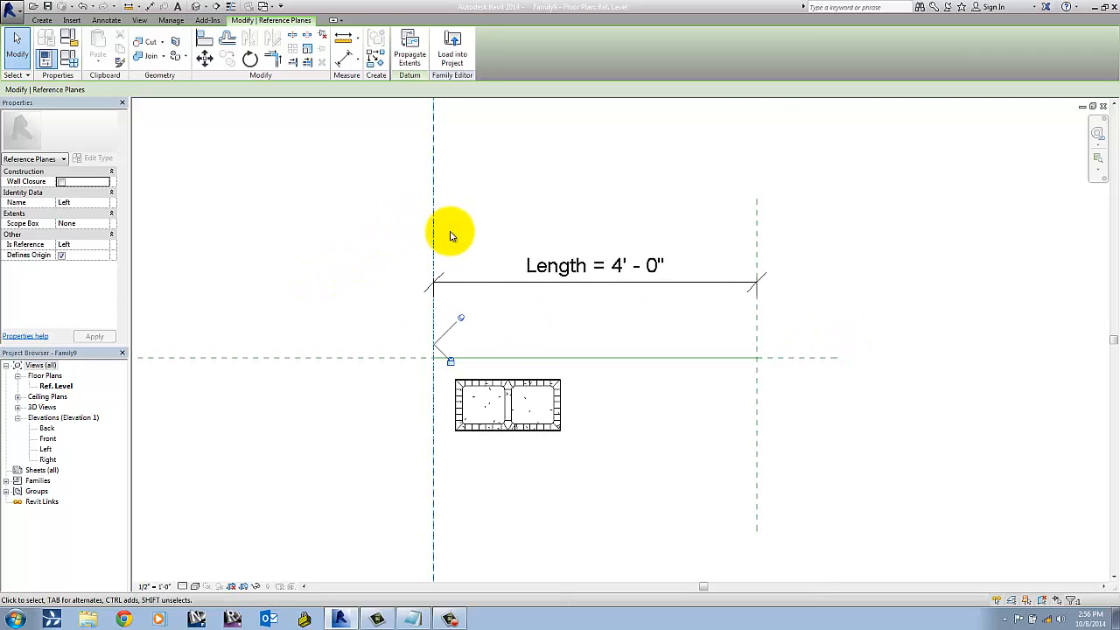
{"action": "scroll", "coordinate": [450, 240], "scroll_direction": "down", "scroll_amount": 2}
{"action": "middle_click_drag", "start_coordinate": [450, 245], "coordinate": [447, 335]}
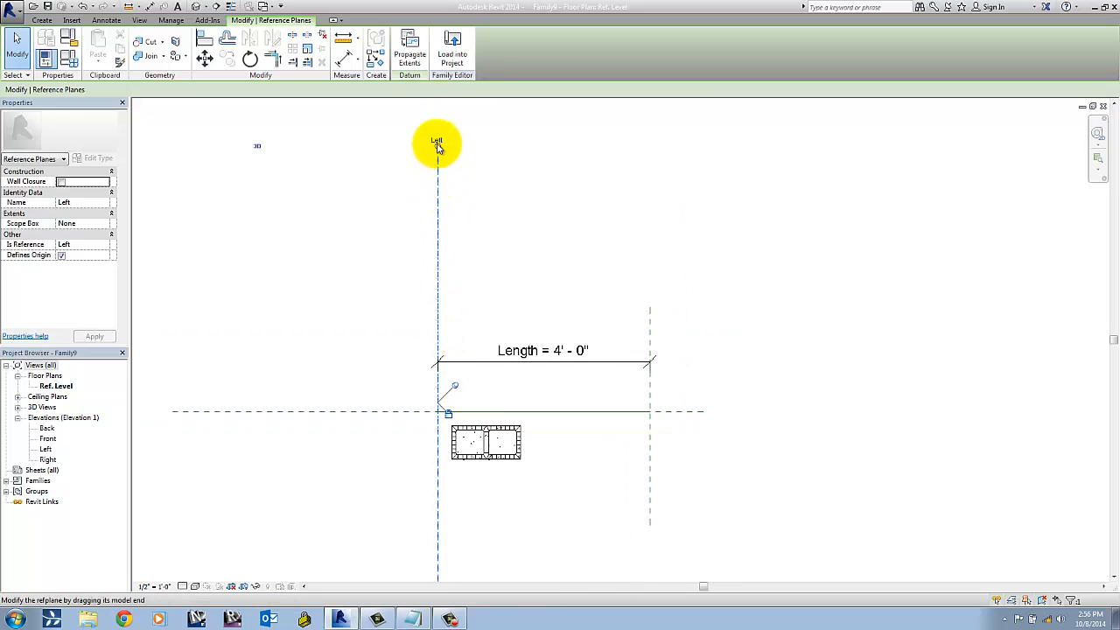
{"action": "left_click", "coordinate": [649, 319]}
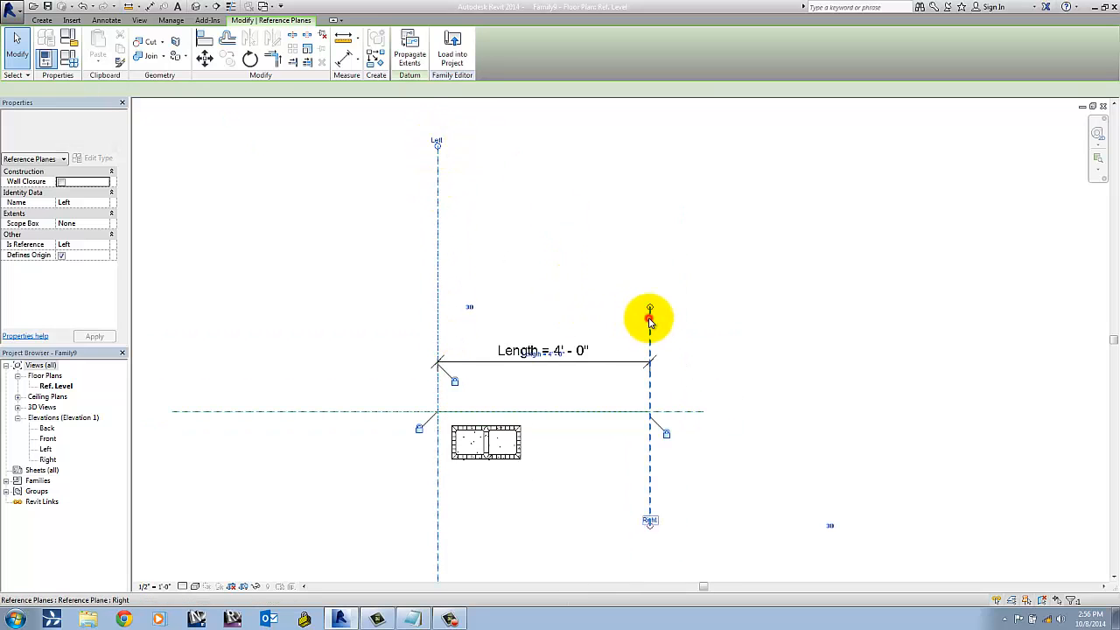
{"action": "left_click", "coordinate": [610, 523]}
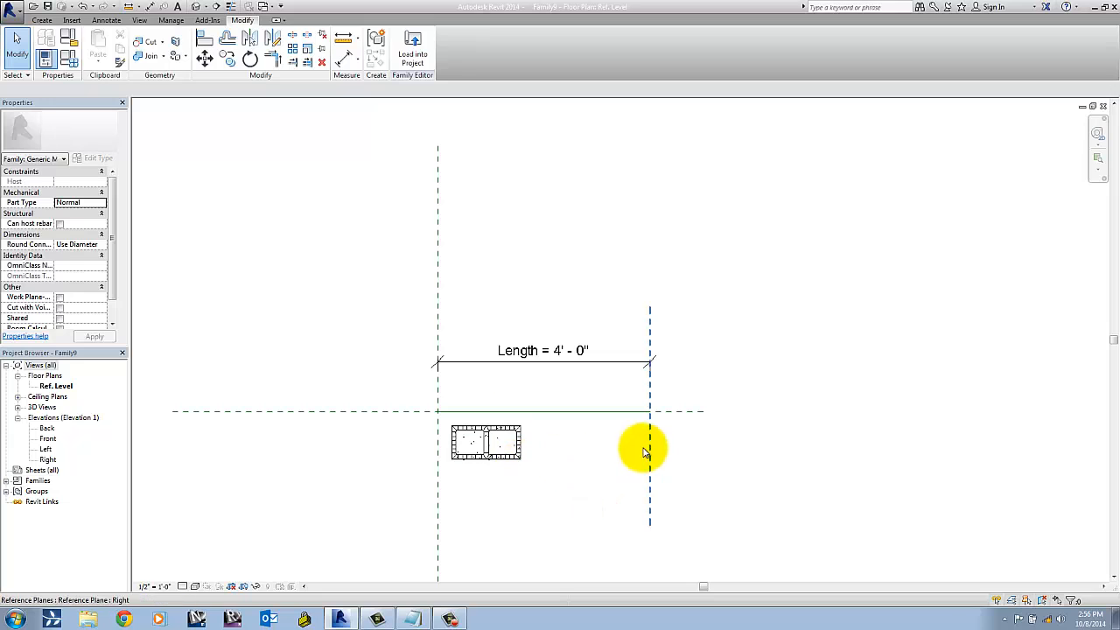
{"action": "left_click", "coordinate": [437, 287]}
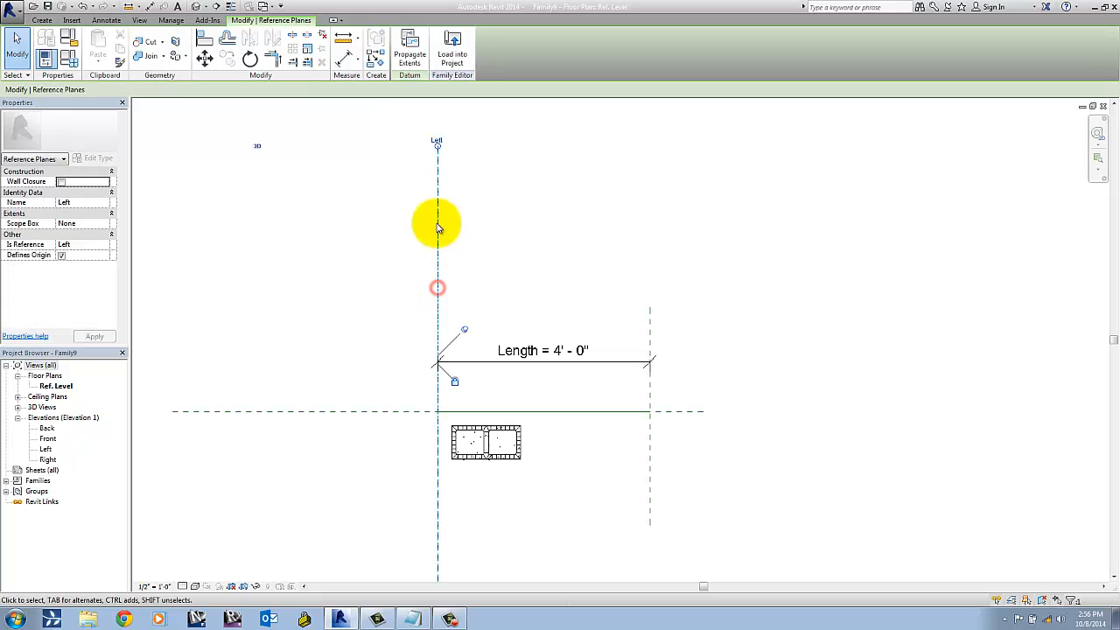
Move the Right reference plane outward until Length is about 4' 3".
{"action": "left_click", "coordinate": [535, 295]}
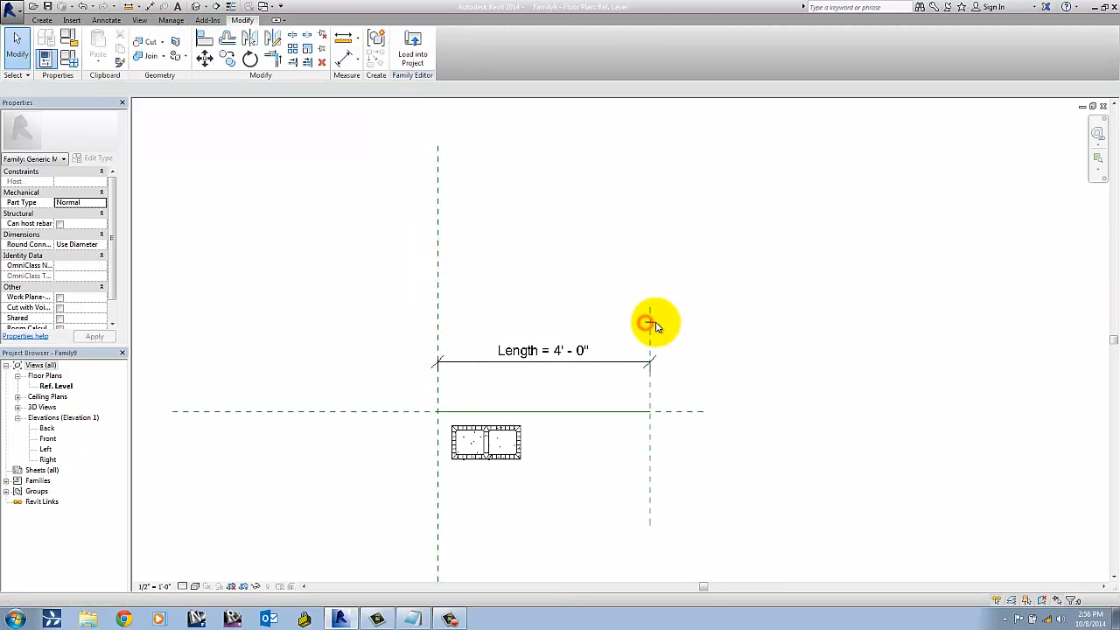
{"action": "left_click_drag", "start_coordinate": [649, 322], "coordinate": [665, 329]}
{"action": "left_click", "coordinate": [594, 278]}
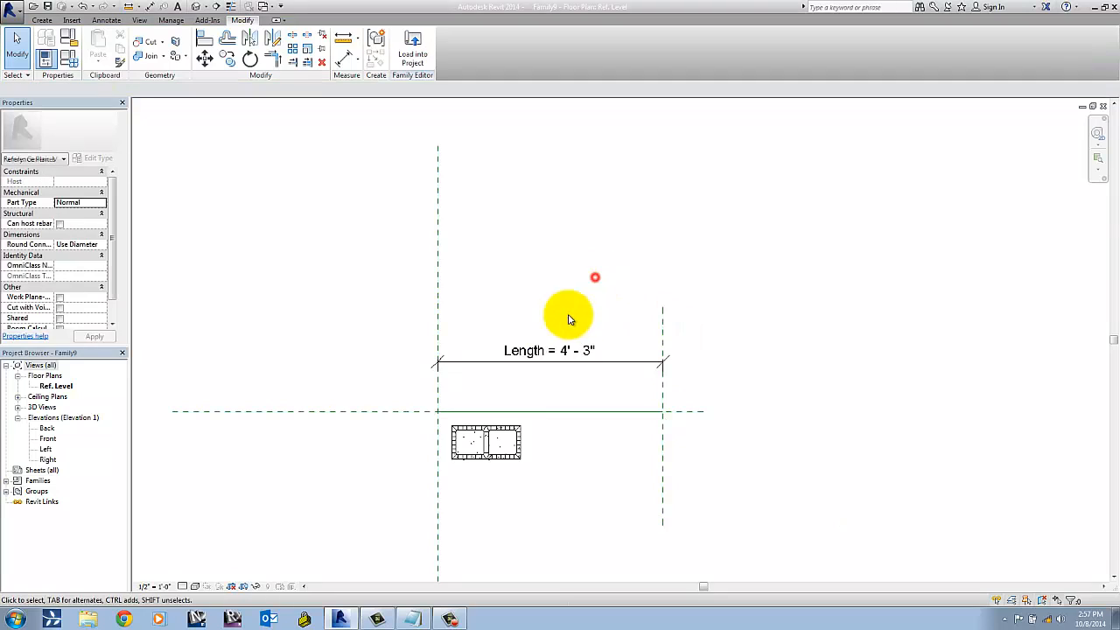
Align the nested block stack's front/back centre reference with the Center (Front/Back) reference plane in the floor plan.
{"action": "scroll", "coordinate": [527, 422], "scroll_direction": "up", "scroll_amount": 1}
{"action": "scroll", "coordinate": [639, 452], "scroll_direction": "up", "scroll_amount": 1}
{"action": "middle_click_drag", "start_coordinate": [640, 451], "coordinate": [618, 414]}
{"action": "left_click", "coordinate": [510, 421]}
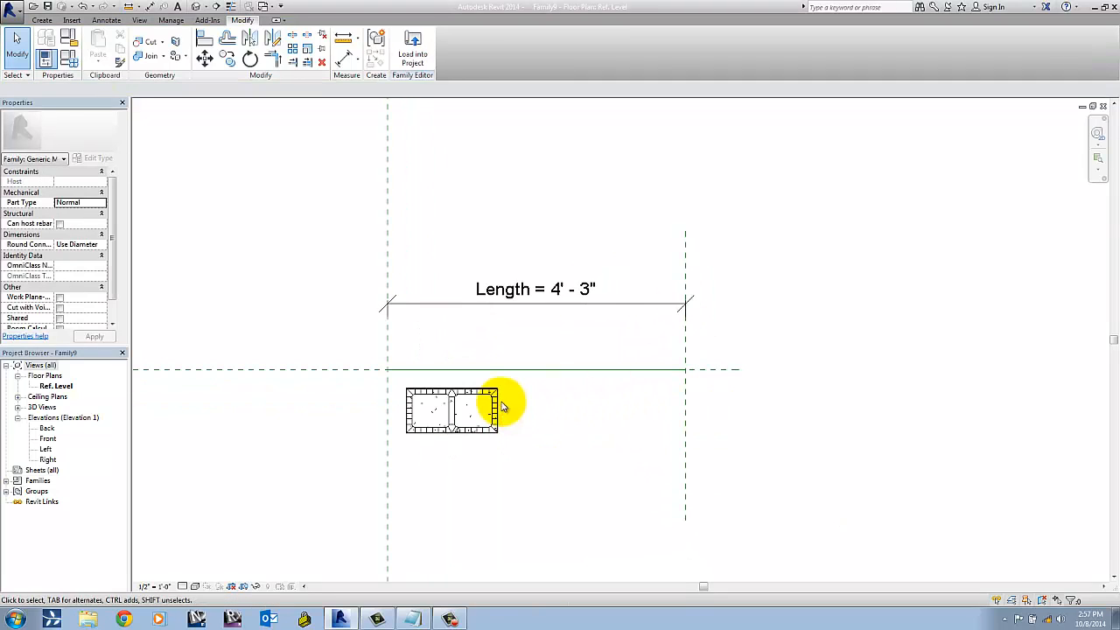
{"action": "left_click", "coordinate": [497, 401]}
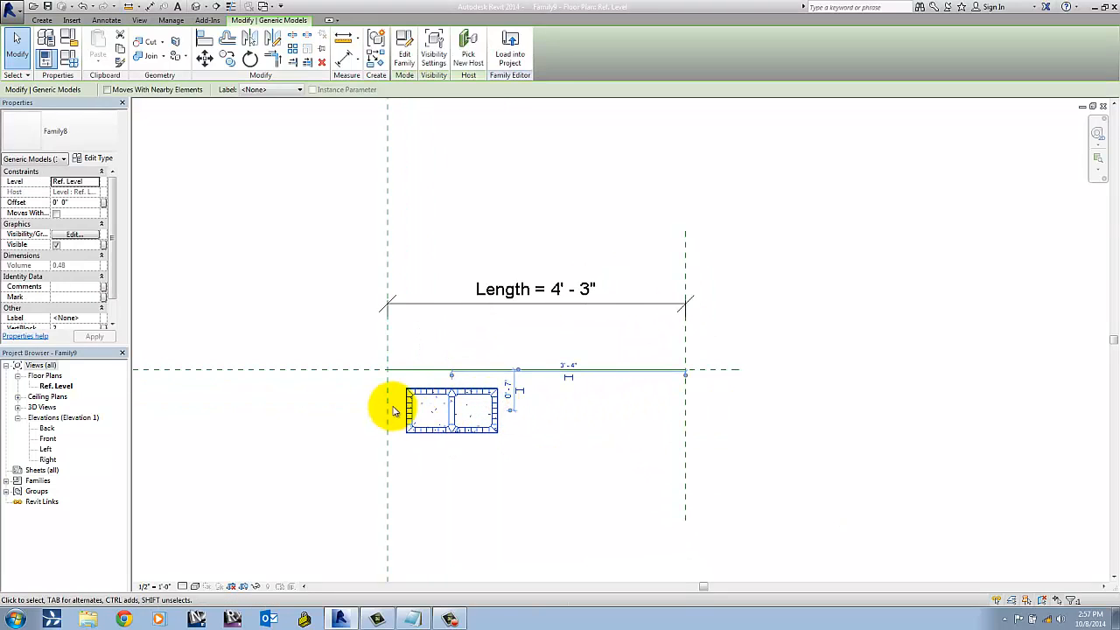
{"action": "left_click", "coordinate": [509, 448]}
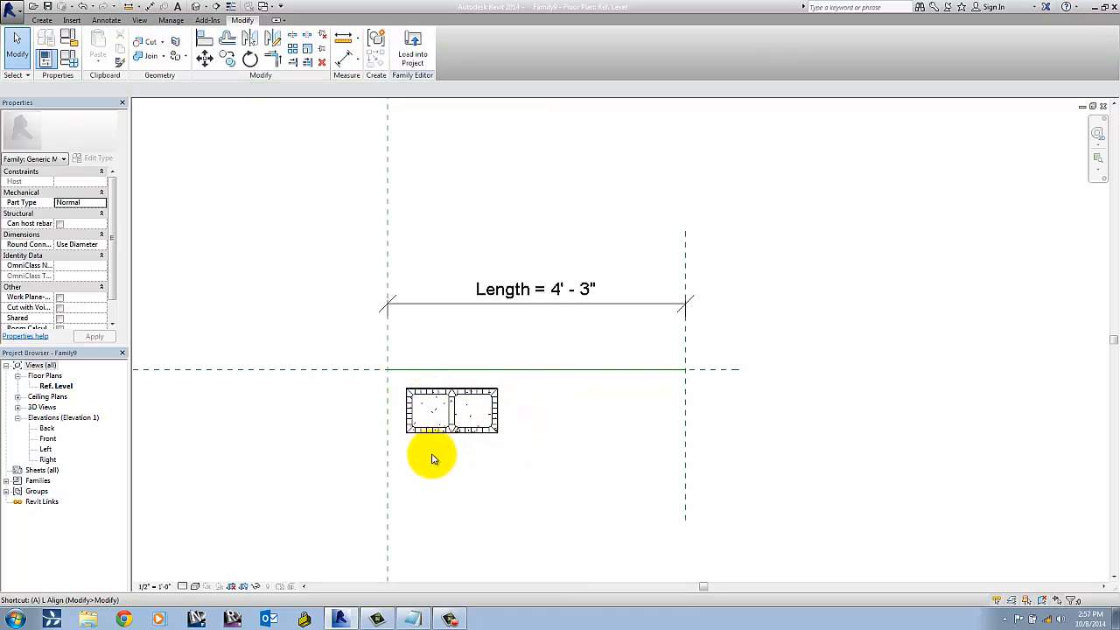
{"action": "left_click", "coordinate": [205, 44]}
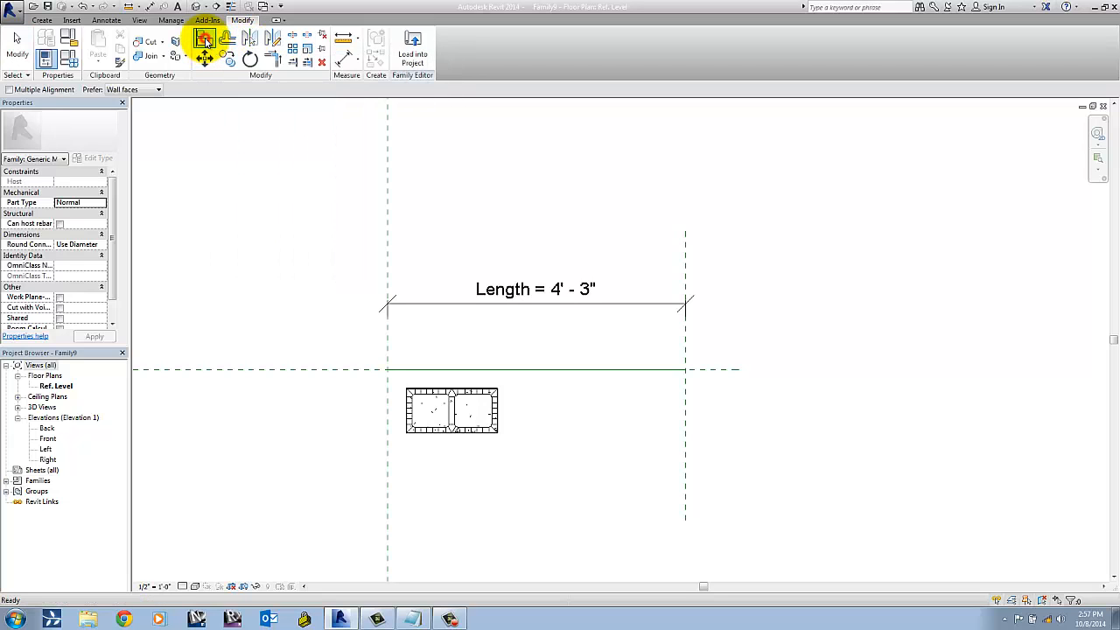
{"action": "left_click", "coordinate": [359, 370]}
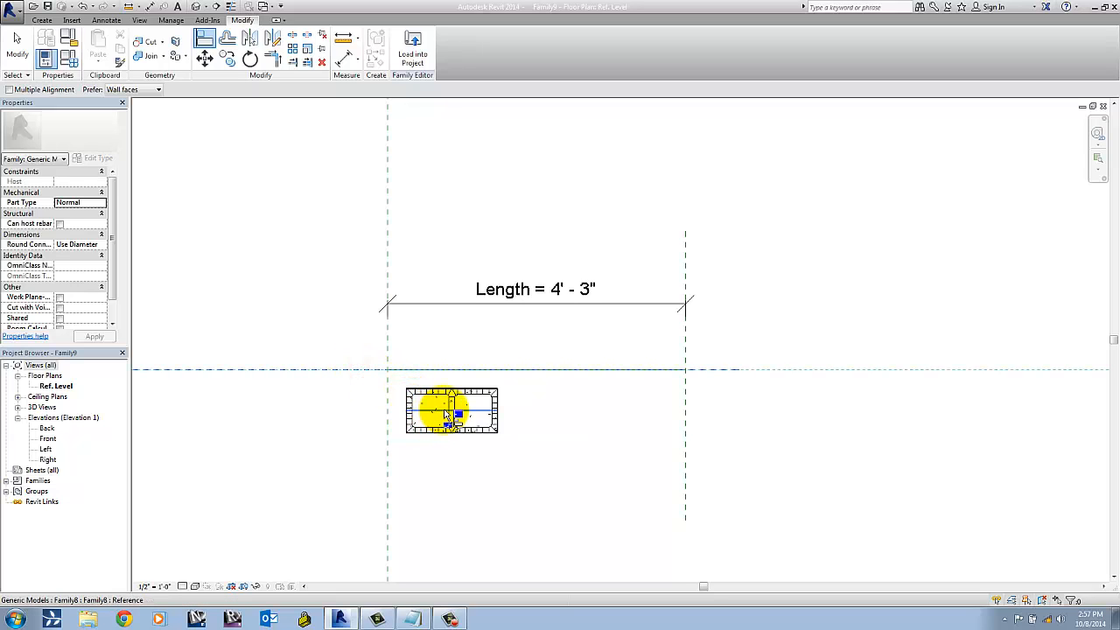
{"action": "left_click", "coordinate": [442, 413]}
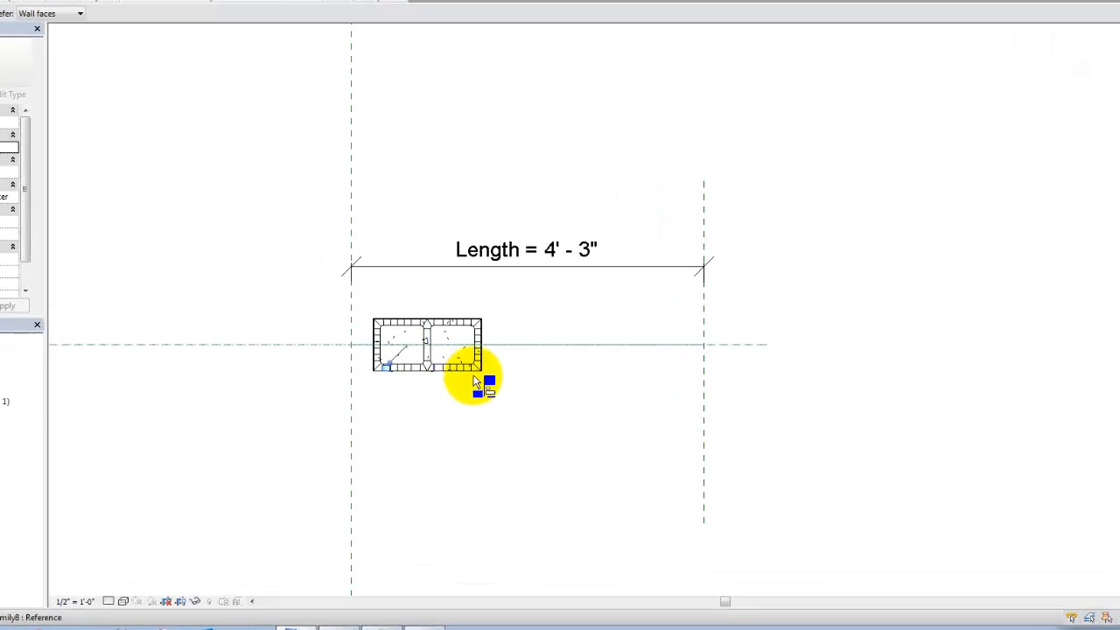
Leave the Align command and move the block stack back off the Center (Front/Back) reference plane.
{"action": "key", "text": "Escape"}
{"action": "left_click_drag", "start_coordinate": [466, 369], "coordinate": [466, 429]}
{"action": "left_click", "coordinate": [535, 442]}
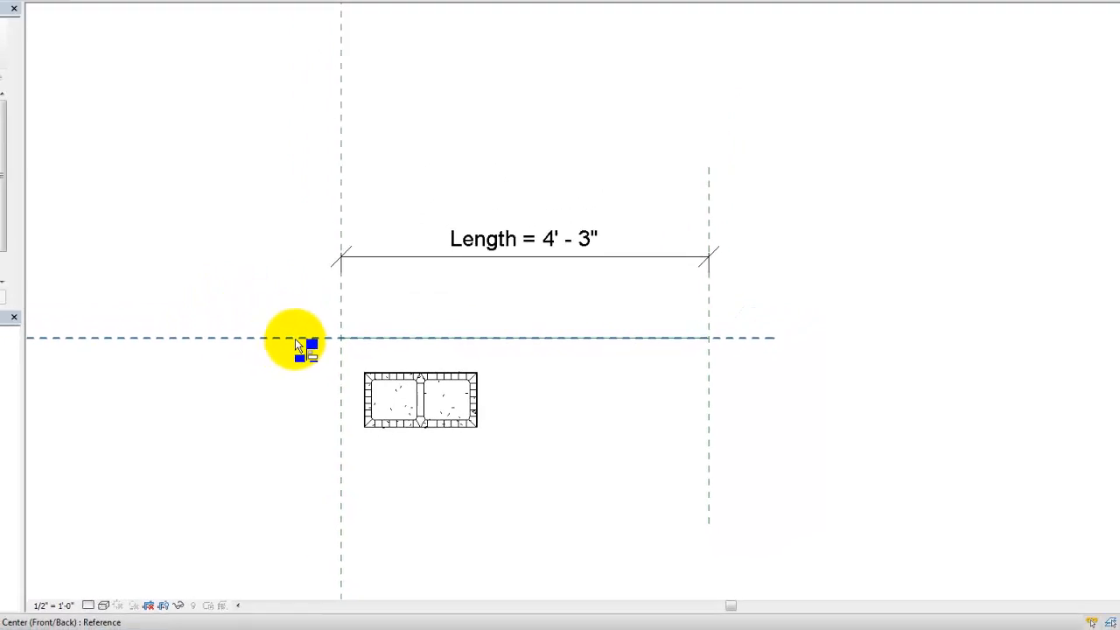
Realign the block stack's centre reference to the Center (Front/Back) reference plane.
{"action": "left_click", "coordinate": [296, 338]}
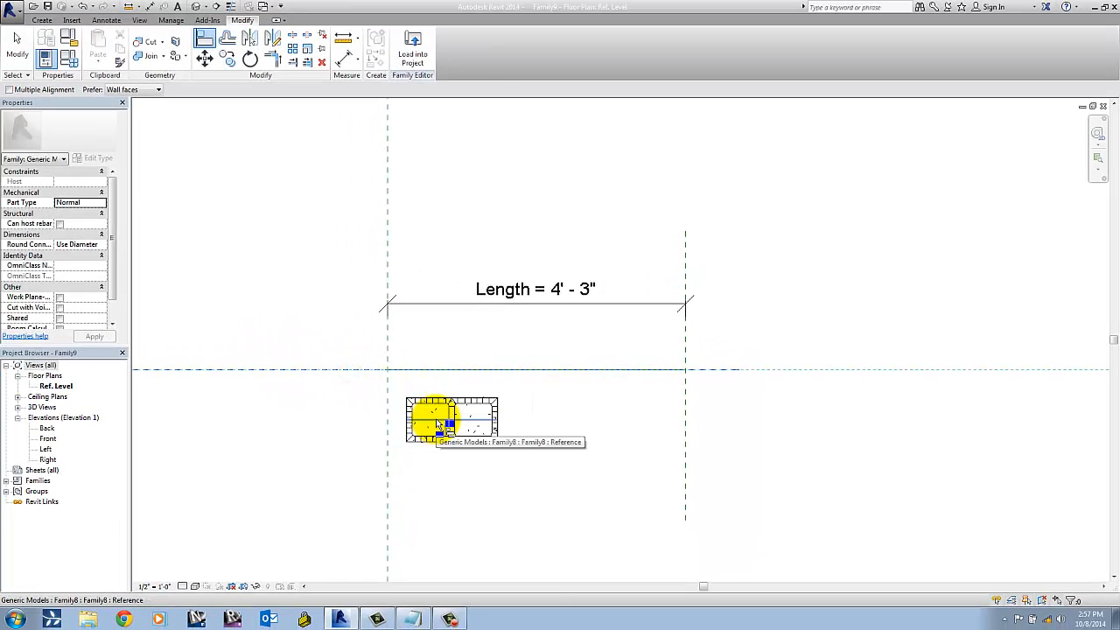
{"action": "left_click", "coordinate": [438, 423]}
{"action": "scroll", "coordinate": [385, 377], "scroll_direction": "up", "scroll_amount": 2}
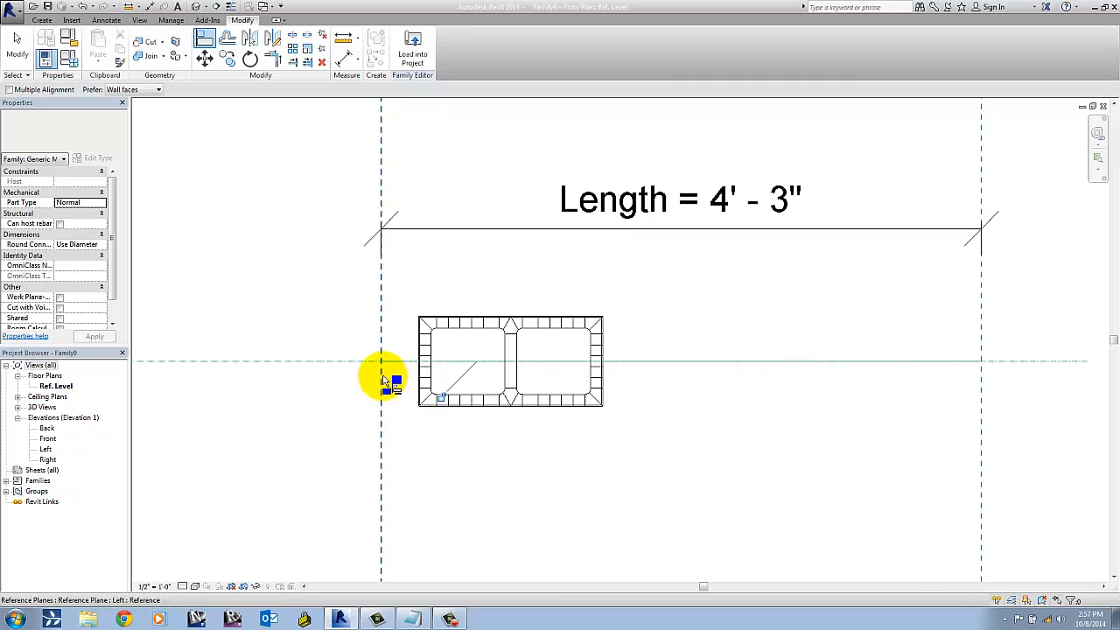
Align and lock the block stack's left end reference to the Left reference plane.
{"action": "left_click", "coordinate": [381, 378]}
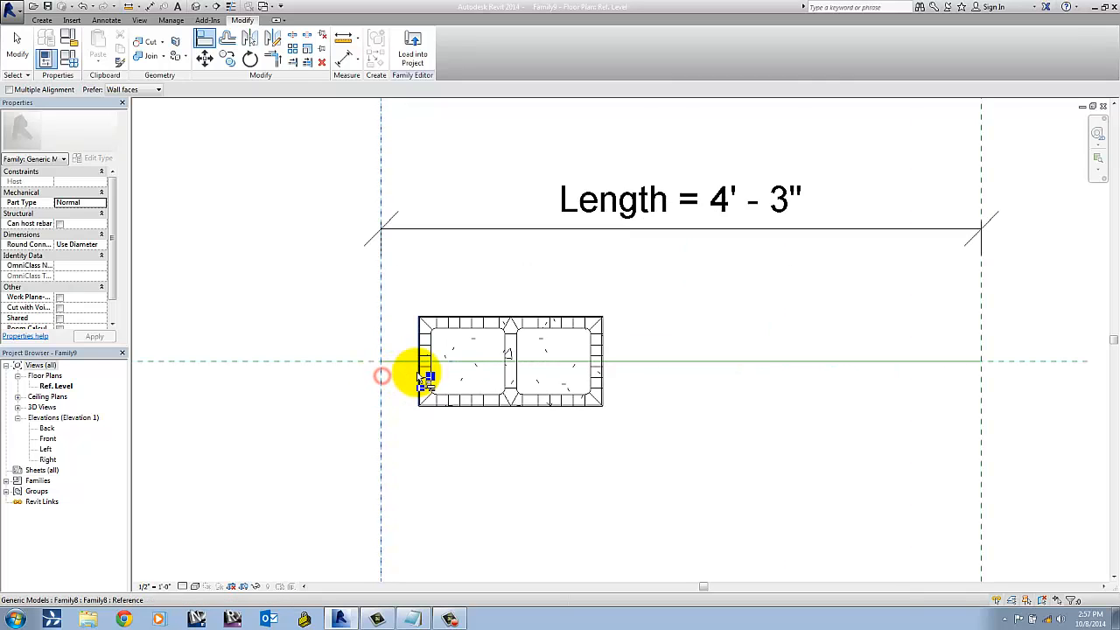
{"action": "scroll", "coordinate": [400, 377], "scroll_direction": "up", "scroll_amount": 2}
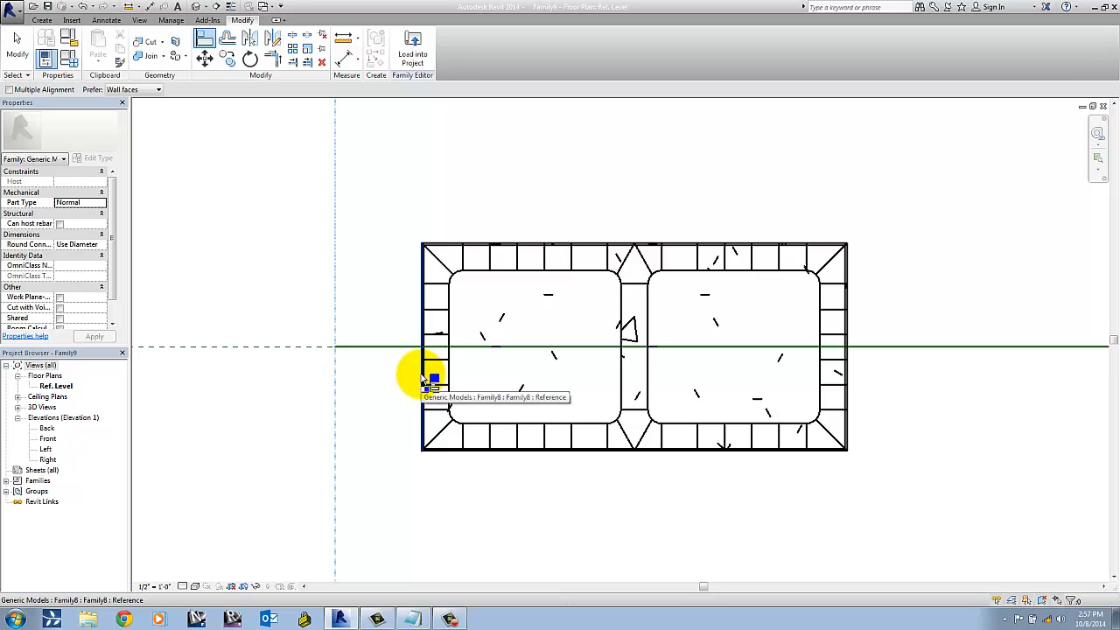
{"action": "left_click", "coordinate": [423, 381]}
{"action": "scroll", "coordinate": [411, 479], "scroll_direction": "down", "scroll_amount": 2}
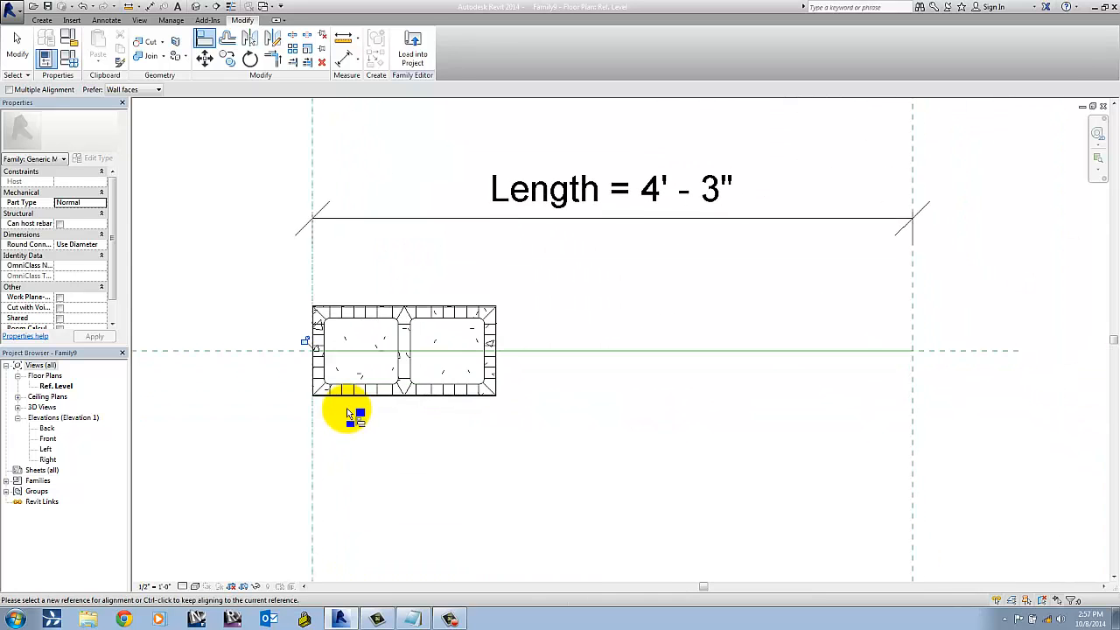
{"action": "scroll", "coordinate": [346, 407], "scroll_direction": "down", "scroll_amount": 2}
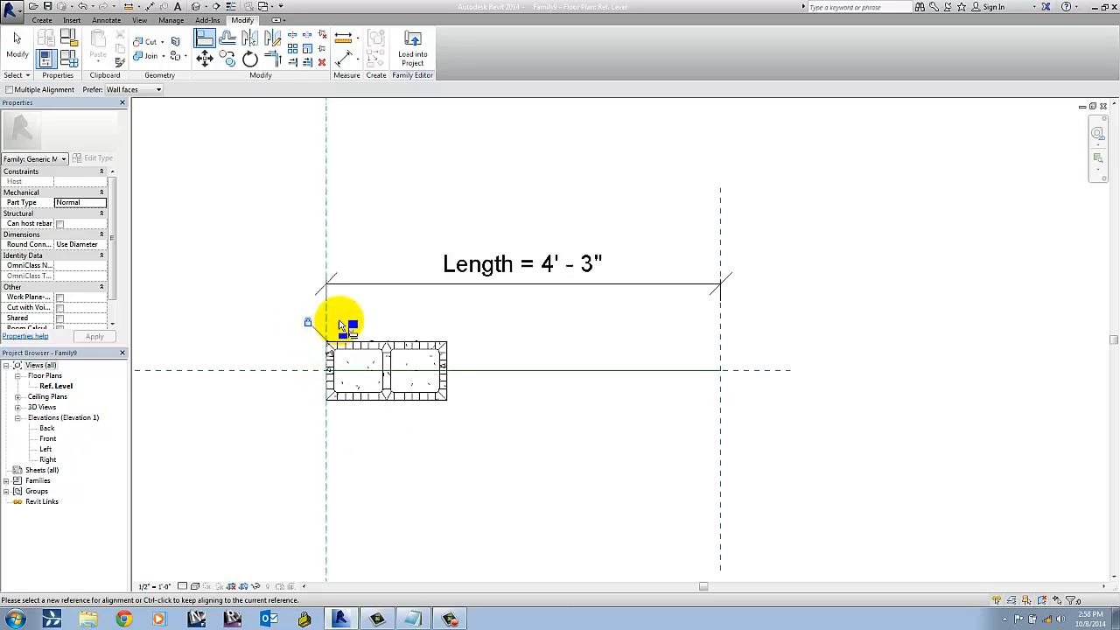
{"action": "key", "text": "Escape"}
{"action": "key", "text": "Escape"}
{"action": "scroll", "coordinate": [404, 425], "scroll_direction": "down", "scroll_amount": 1}
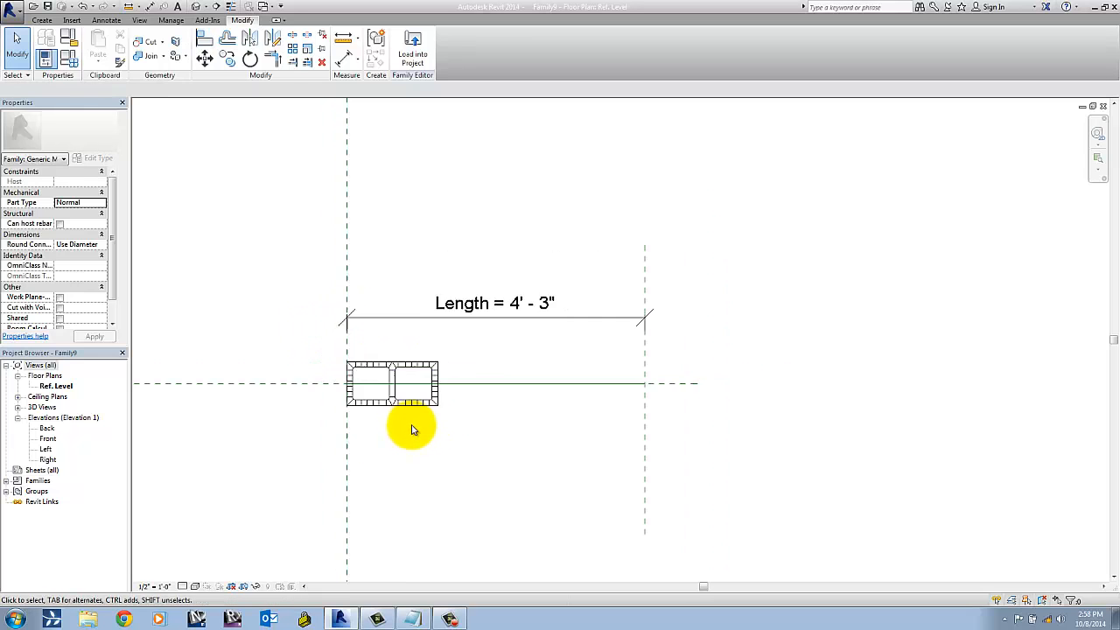
Open the default 3D view of the line-based family to show the block stack and its reference line.
{"action": "middle_click_drag", "start_coordinate": [412, 425], "coordinate": [487, 439]}
{"action": "left_click", "coordinate": [457, 446]}
{"action": "left_click", "coordinate": [198, 8]}
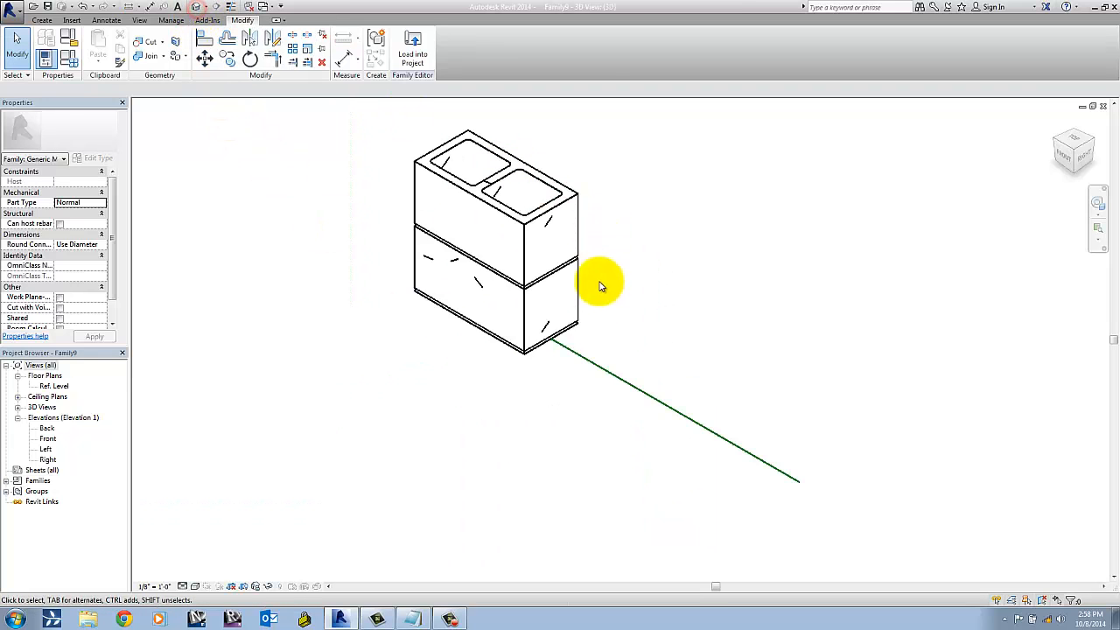
{"action": "middle_click_drag", "start_coordinate": [543, 387], "coordinate": [549, 452]}
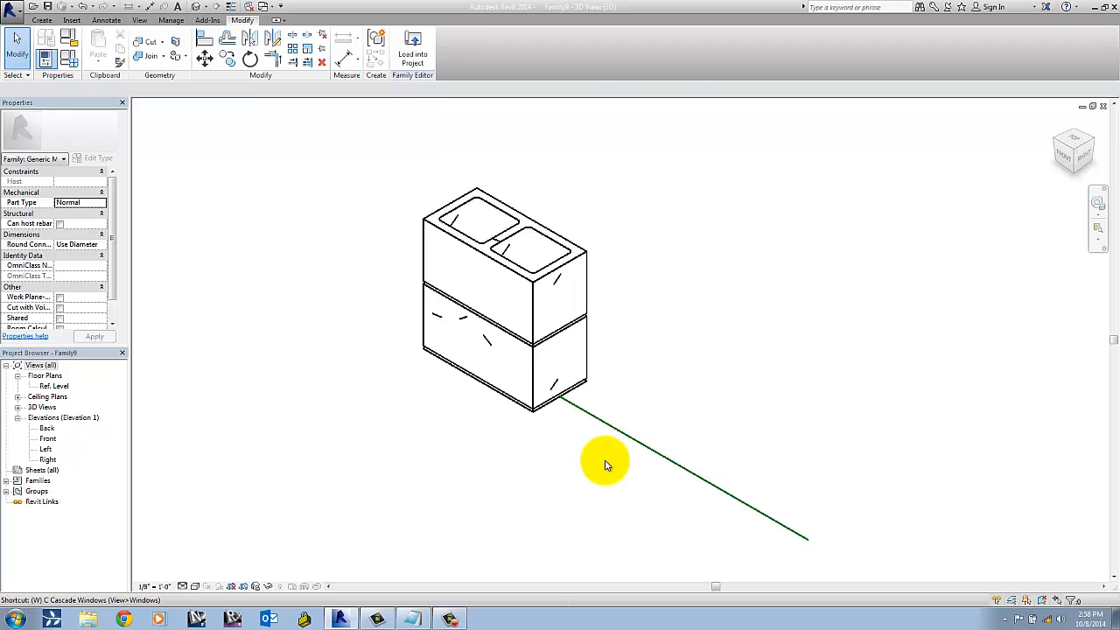
Minimize the Family8 3D view and tile Family9's Ref. Level floor plan and 3D view side by side.
{"action": "key", "text": "w"}
{"action": "key", "text": "t"}
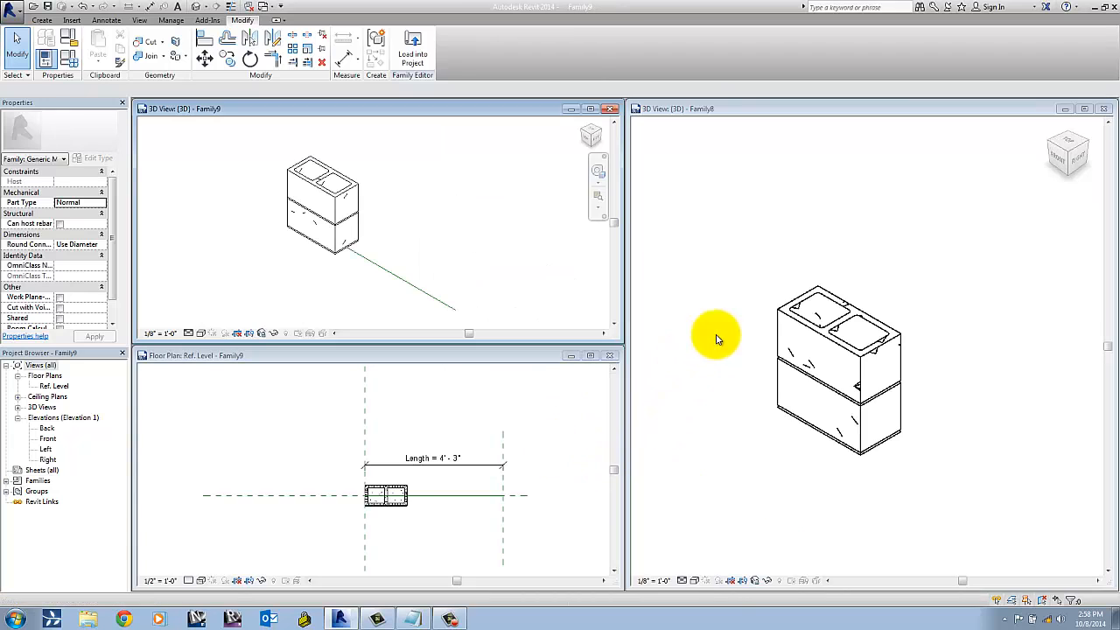
{"action": "left_click", "coordinate": [1065, 110]}
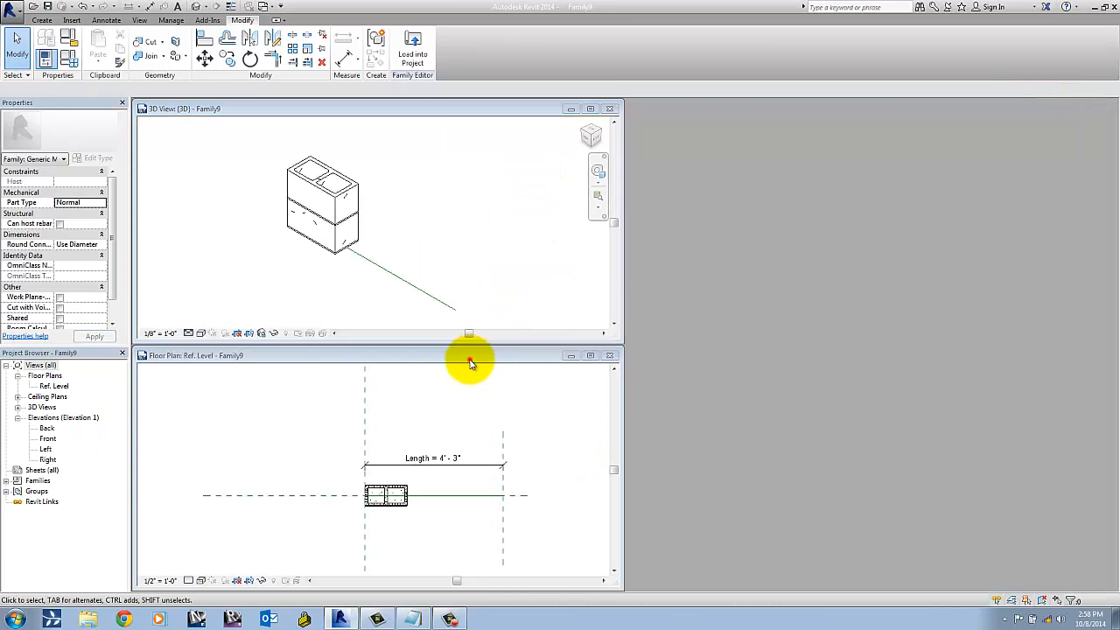
{"action": "left_click", "coordinate": [468, 359]}
{"action": "key", "text": "w"}
{"action": "key", "text": "t"}
{"action": "scroll", "coordinate": [430, 365], "scroll_direction": "up", "scroll_amount": 4}
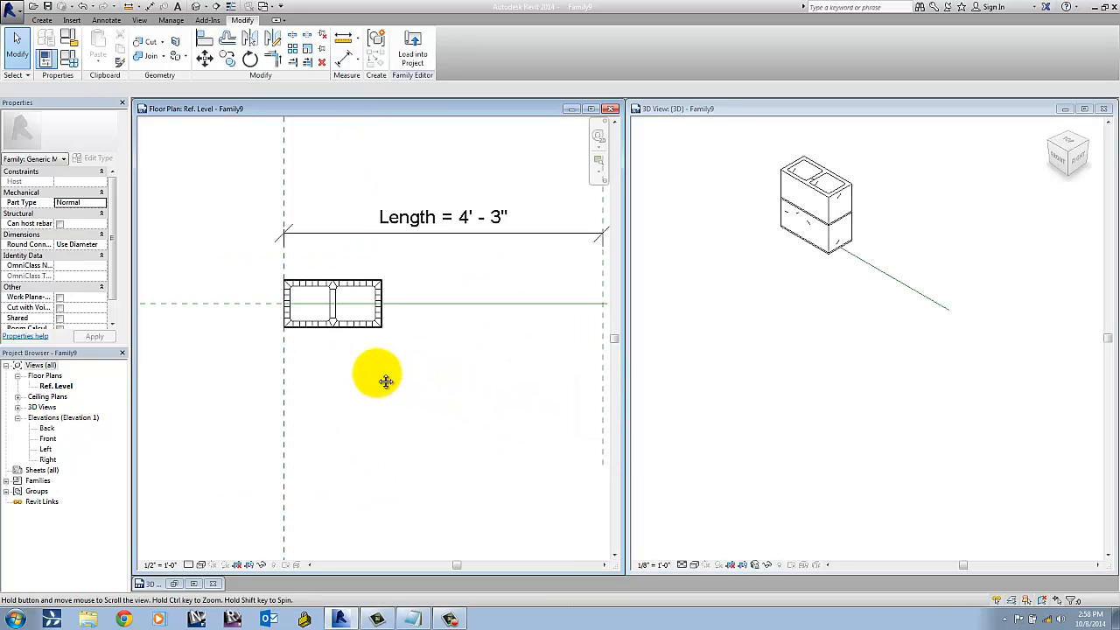
{"action": "left_click", "coordinate": [976, 381]}
{"action": "scroll", "coordinate": [796, 427], "scroll_direction": "up", "scroll_amount": 5}
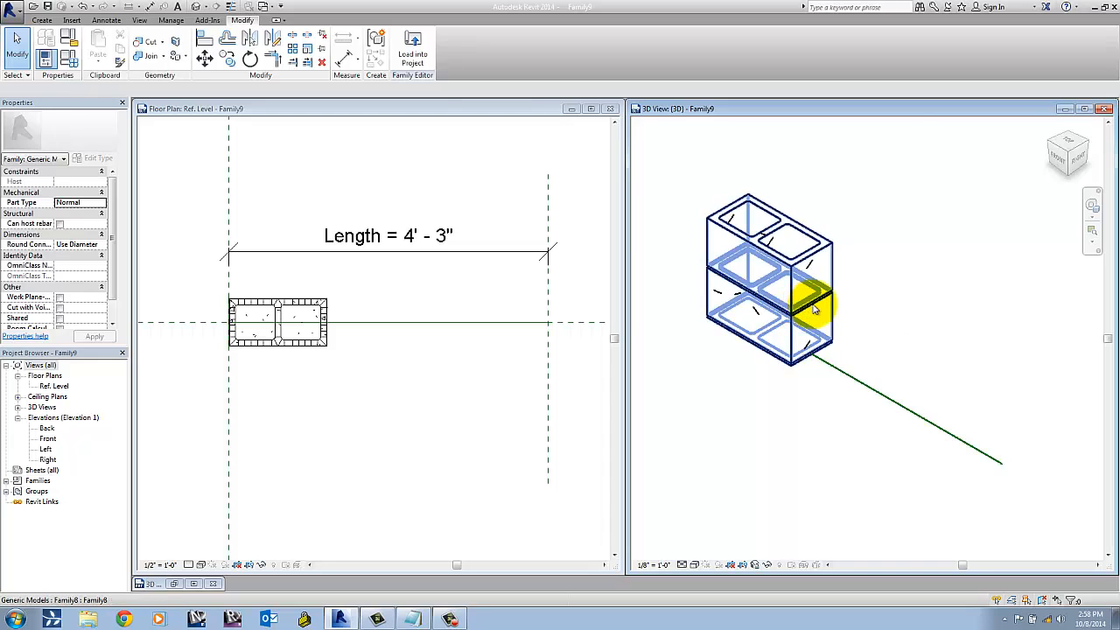
{"action": "middle_click_drag", "start_coordinate": [911, 331], "coordinate": [902, 329]}
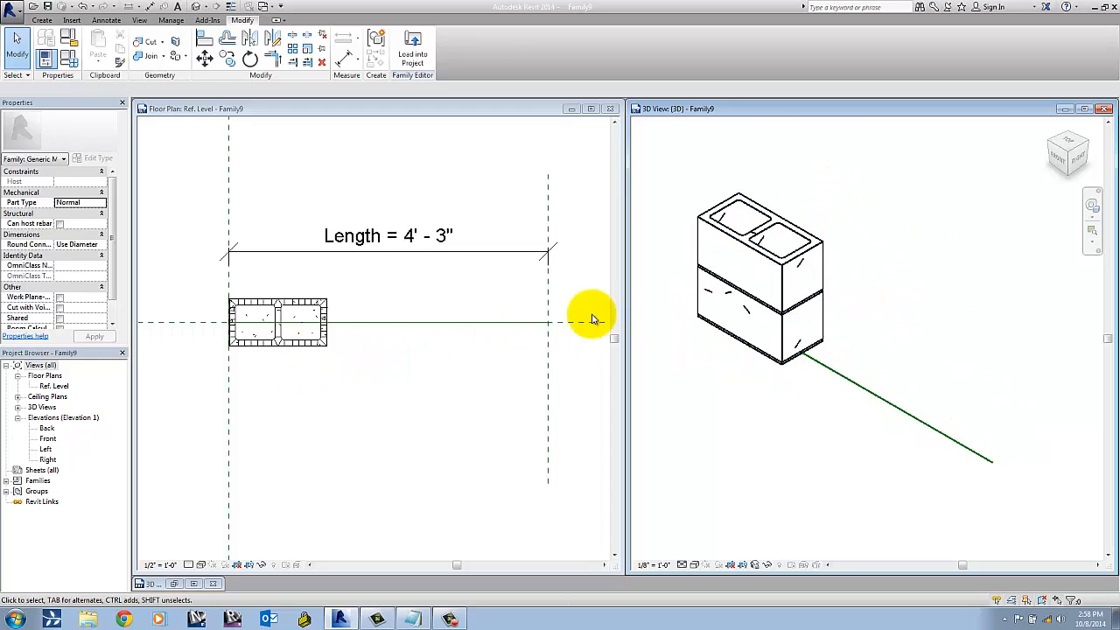
Array the block stack horizontally from the Left reference plane with Group and Associate, Number 2, Move To 2nd and 1' 4" spacing.
{"action": "left_click", "coordinate": [300, 361]}
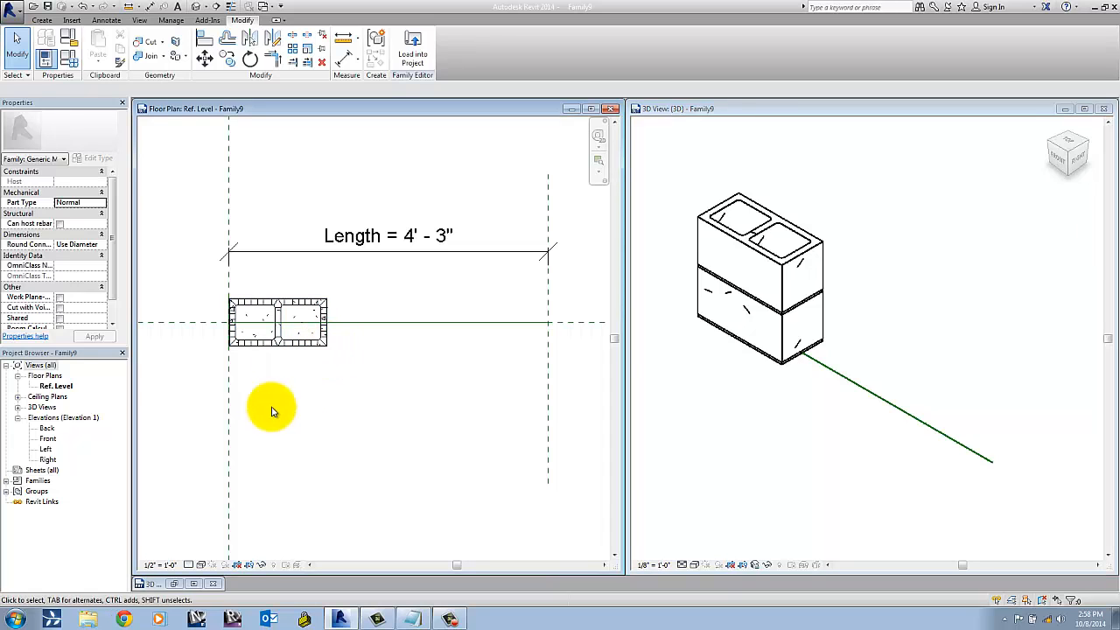
{"action": "scroll", "coordinate": [284, 380], "scroll_direction": "up", "scroll_amount": 3}
{"action": "left_click", "coordinate": [288, 341]}
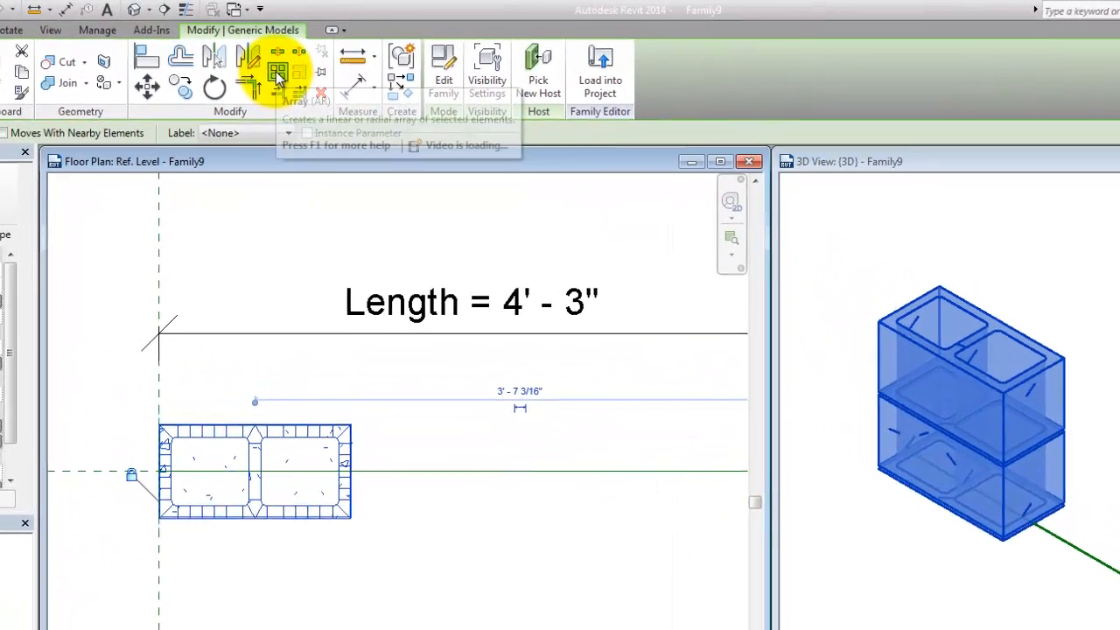
{"action": "left_click", "coordinate": [285, 62]}
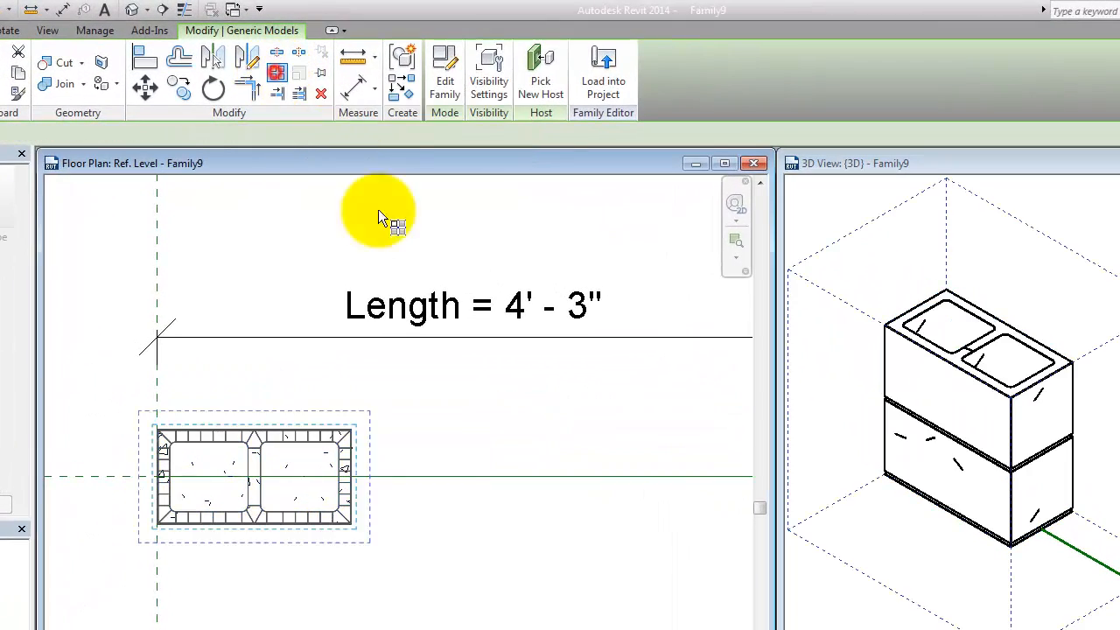
{"action": "middle_click_drag", "start_coordinate": [212, 560], "coordinate": [242, 560]}
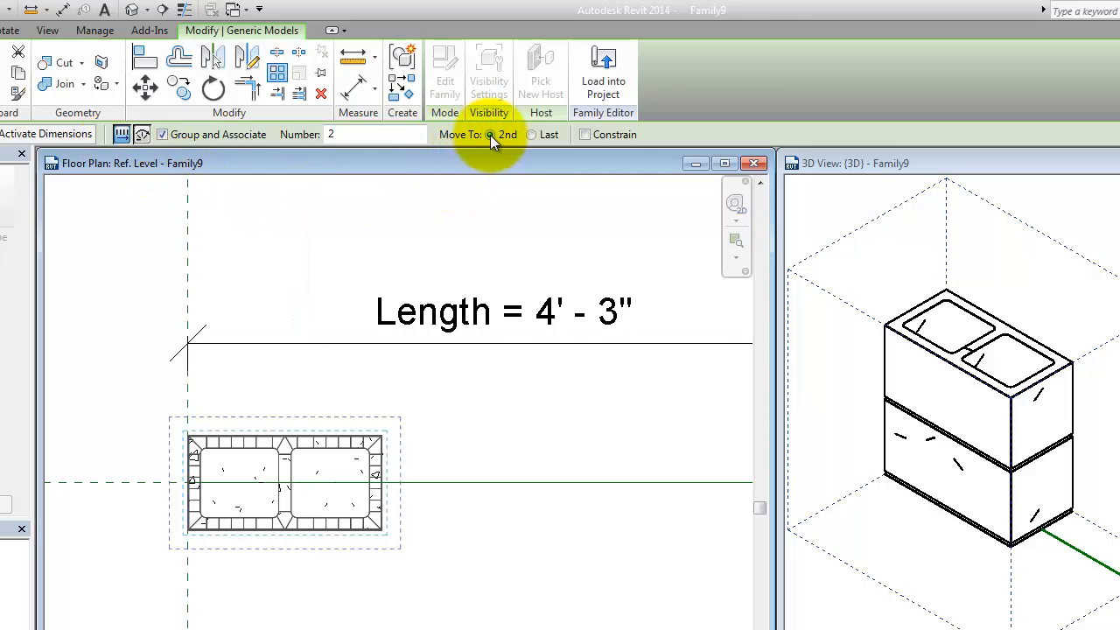
{"action": "left_click", "coordinate": [229, 547]}
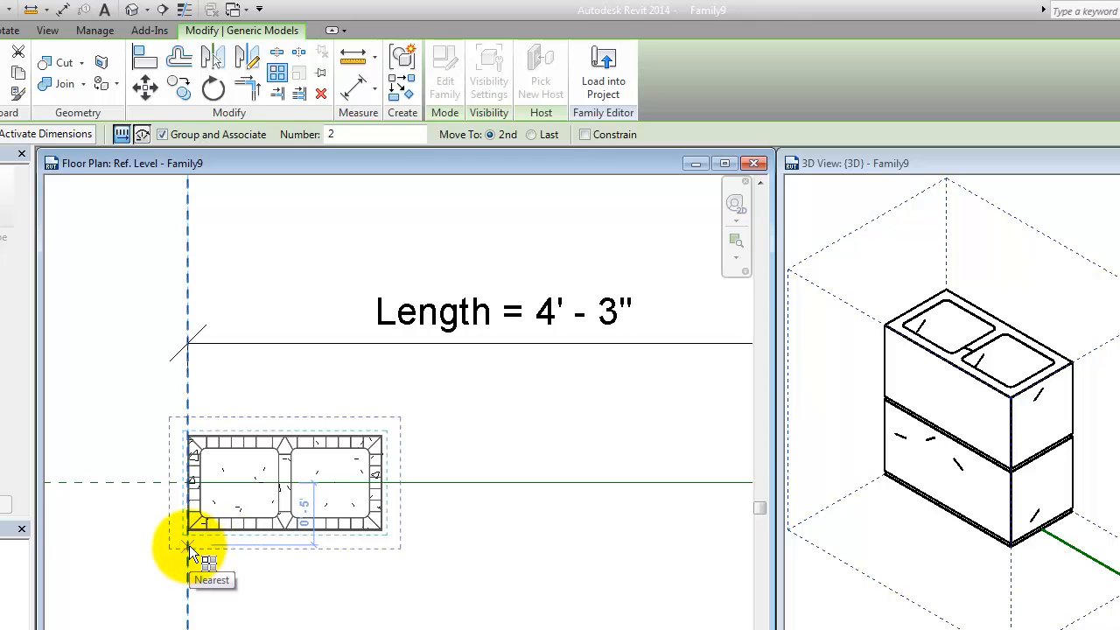
{"action": "left_click", "coordinate": [189, 545]}
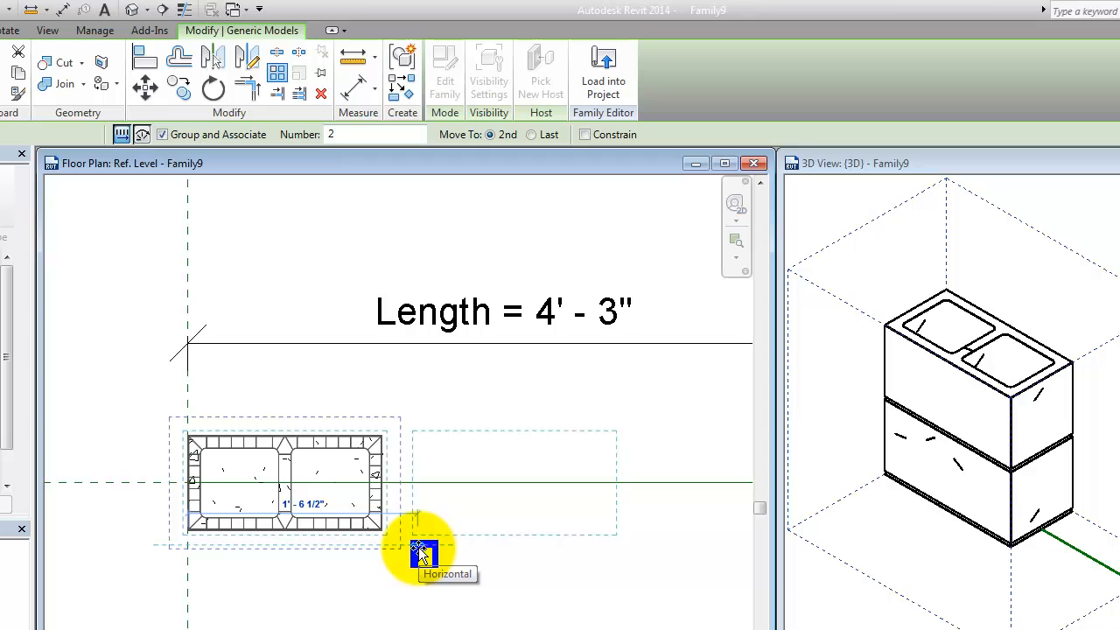
{"action": "type", "text": "1 4"}
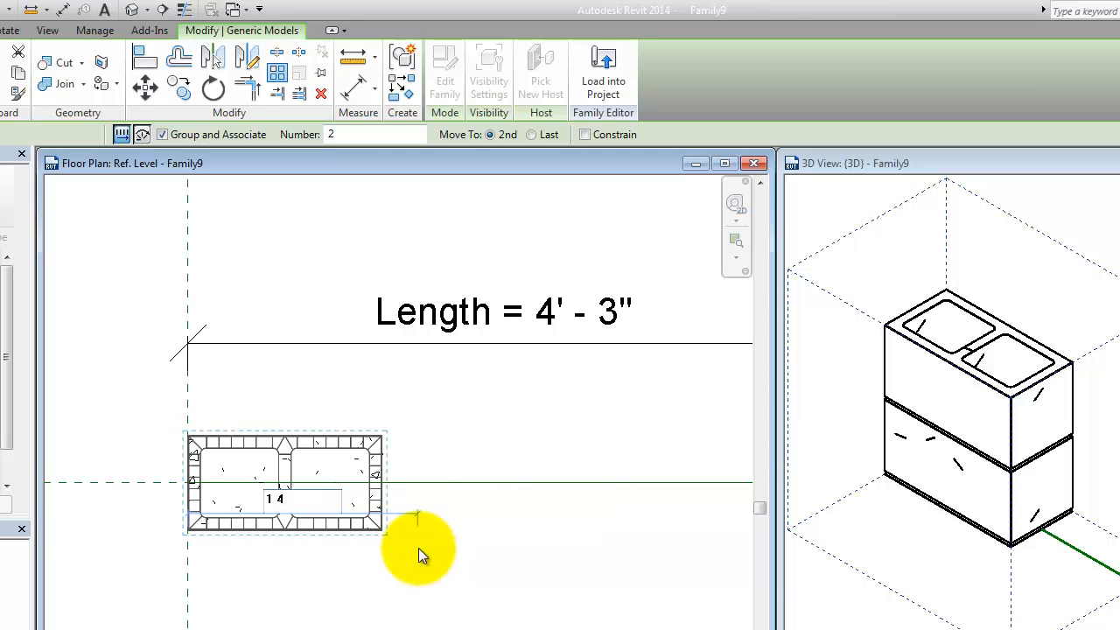
{"action": "key", "text": "Return"}
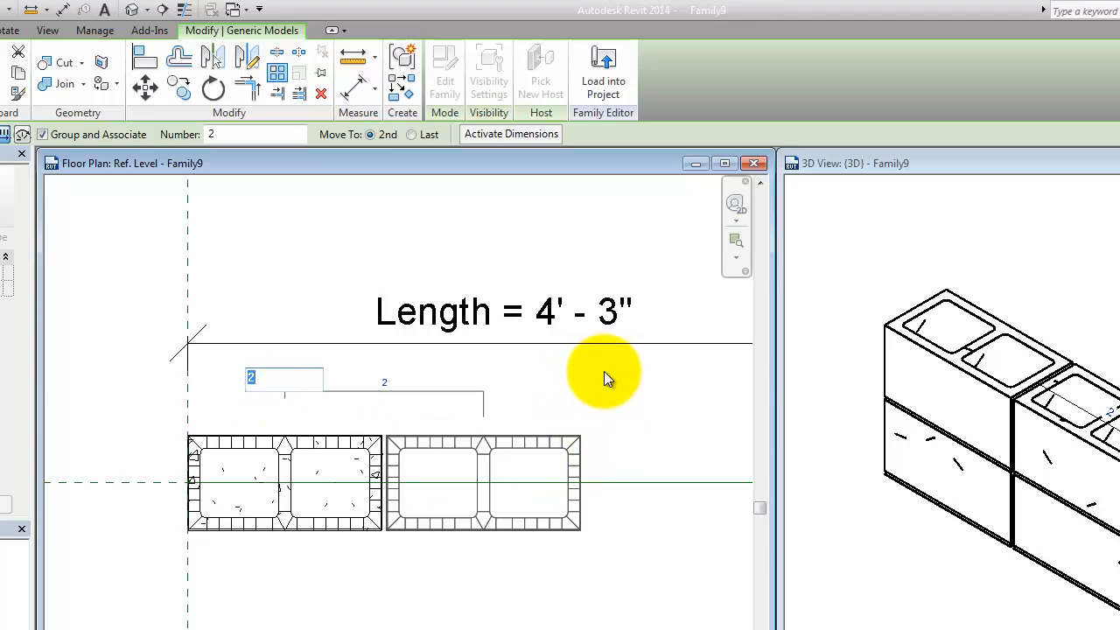
Set the block stack array count to 3.
{"action": "type", "text": "3"}
{"action": "key", "text": "Return"}
{"action": "left_click", "coordinate": [543, 589]}
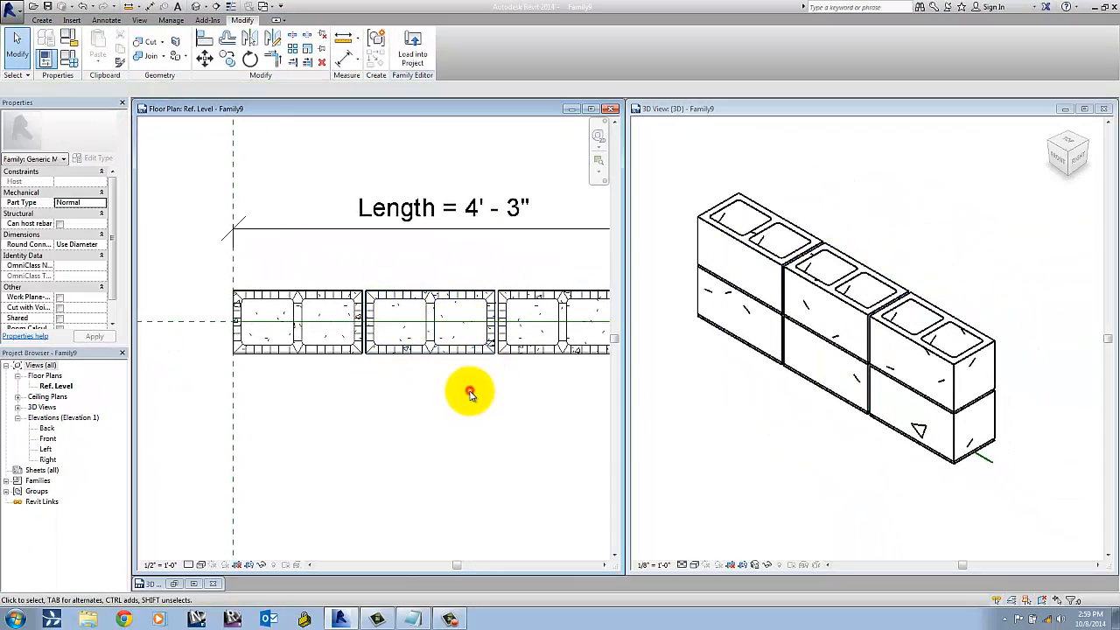
Measure the spacing between the matching end faces of two adjacent block stacks with a temporary aligned dimension in the floor plan.
{"action": "scroll", "coordinate": [469, 387], "scroll_direction": "down", "scroll_amount": 1}
{"action": "scroll", "coordinate": [324, 398], "scroll_direction": "up", "scroll_amount": 2}
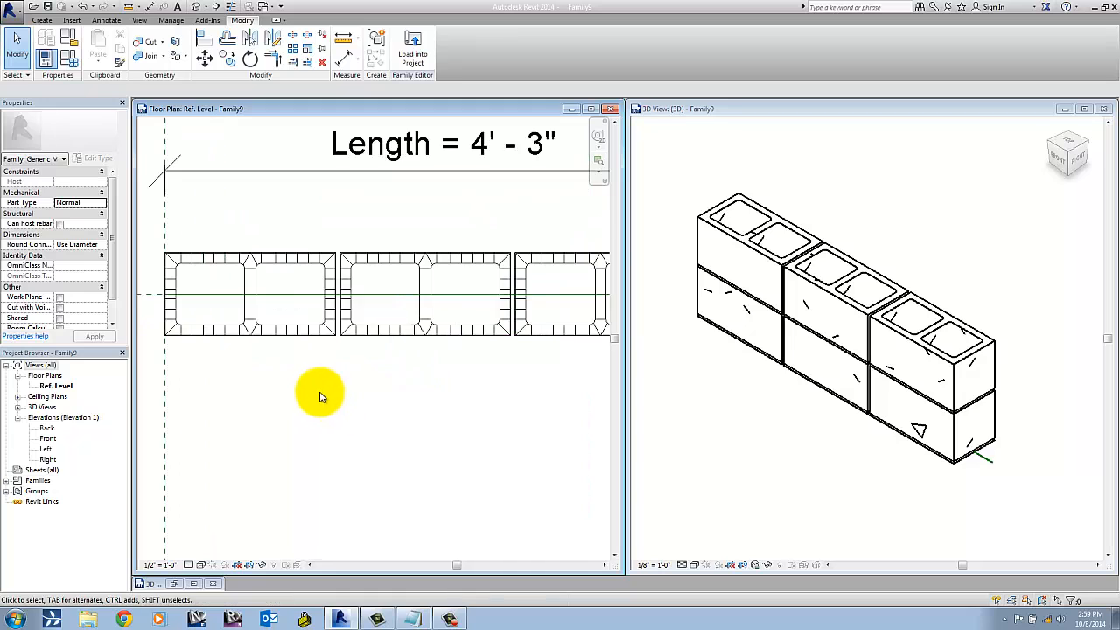
{"action": "key", "text": "i"}
{"action": "scroll", "coordinate": [333, 360], "scroll_direction": "up", "scroll_amount": 3}
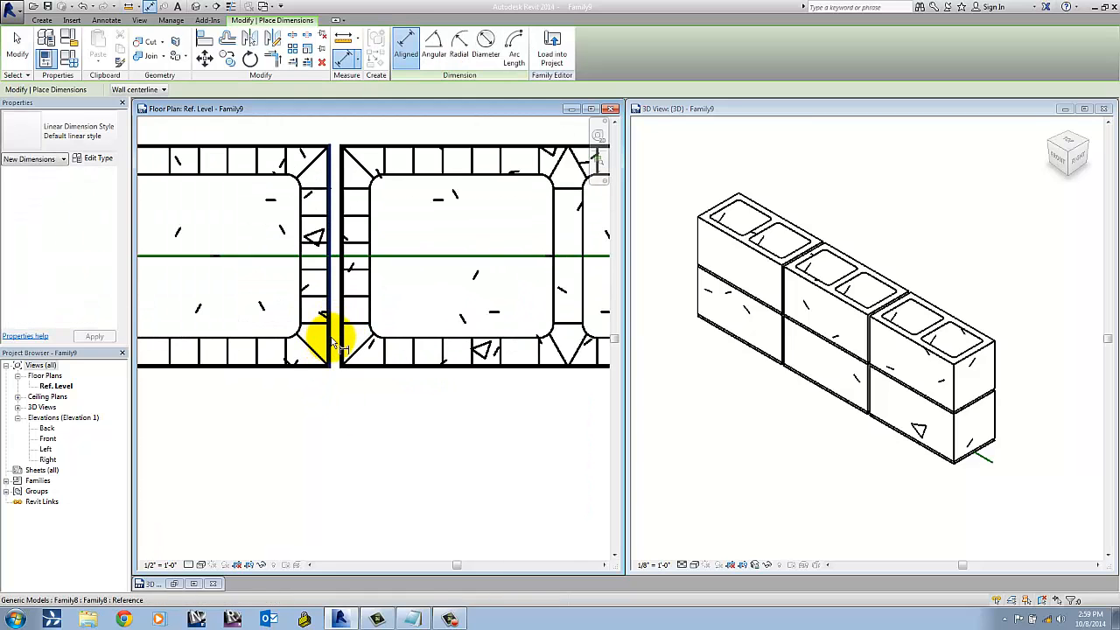
{"action": "scroll", "coordinate": [324, 338], "scroll_direction": "down", "scroll_amount": 1}
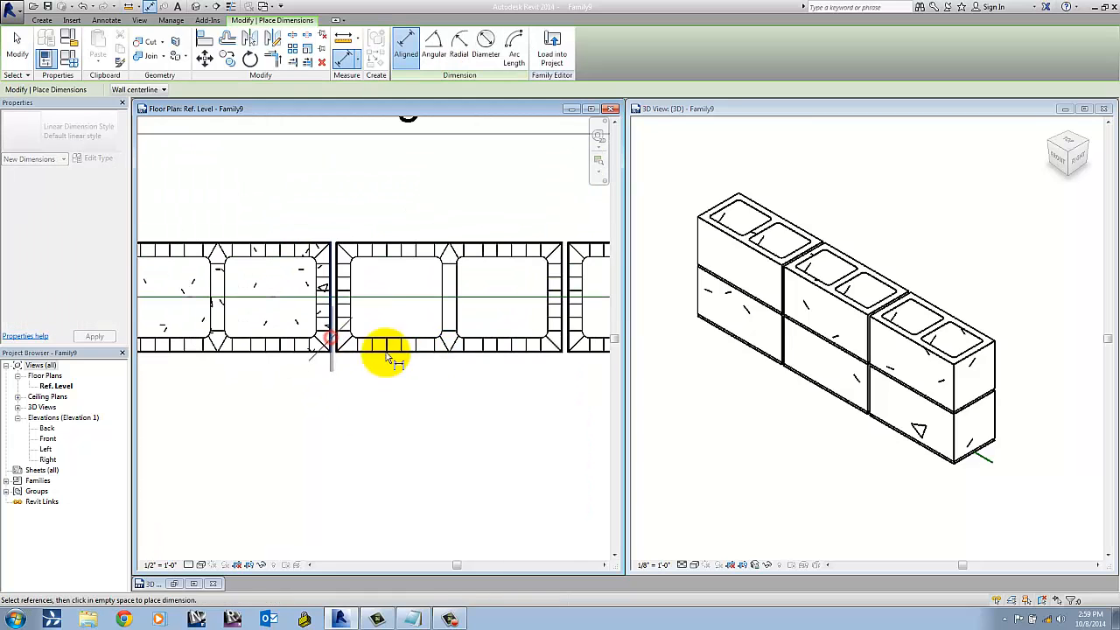
{"action": "left_click", "coordinate": [564, 333]}
{"action": "middle_click_drag", "start_coordinate": [482, 408], "coordinate": [457, 412]}
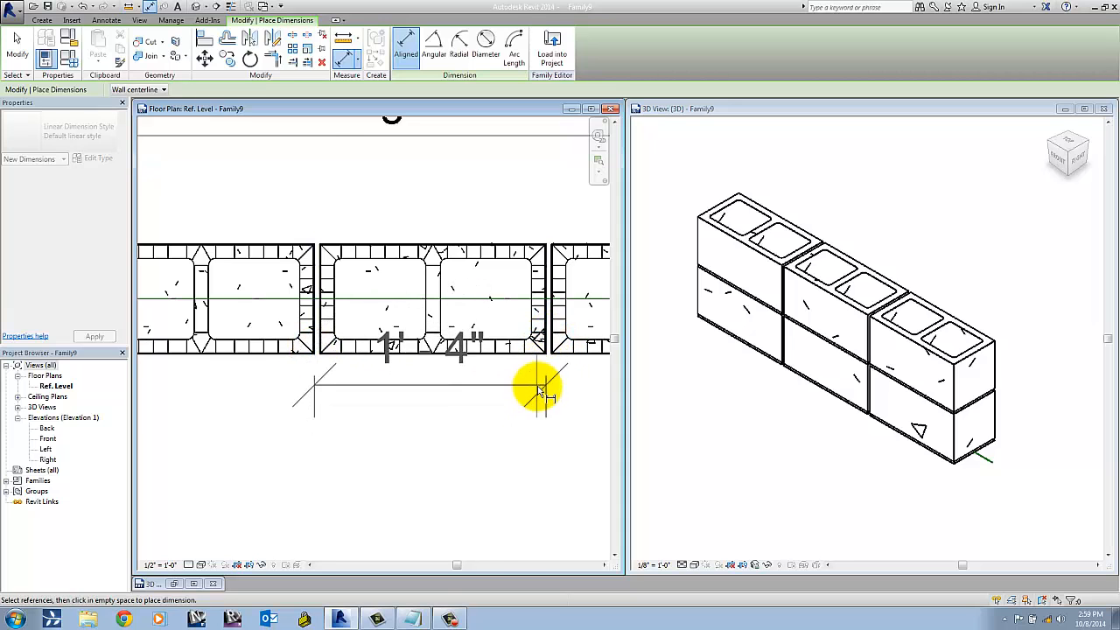
{"action": "scroll", "coordinate": [564, 341], "scroll_direction": "up", "scroll_amount": 4}
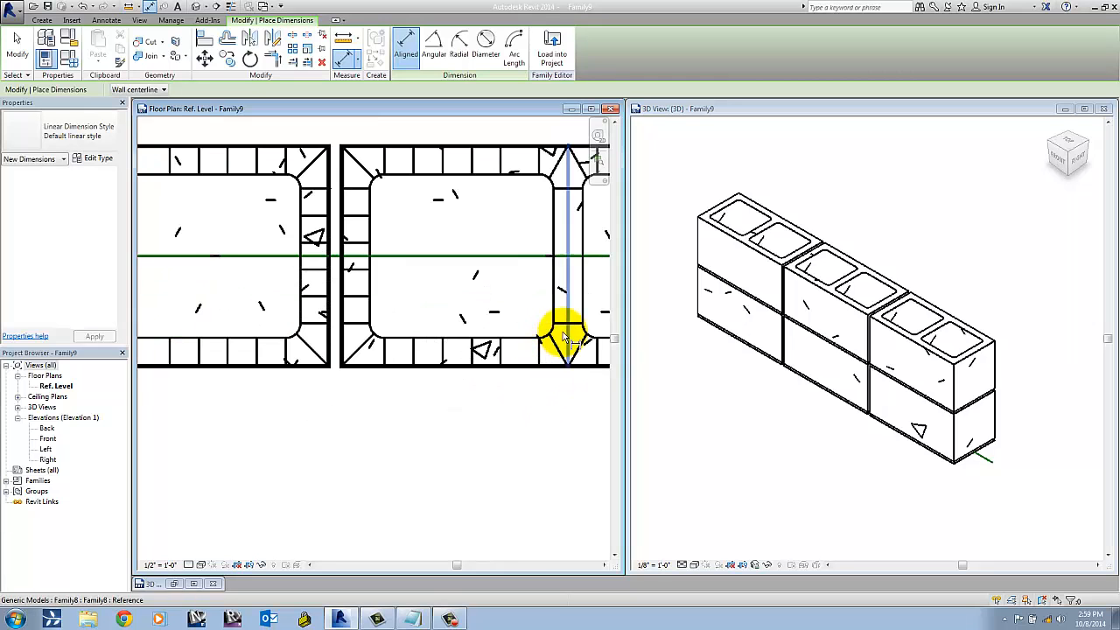
{"action": "left_click", "coordinate": [327, 315]}
{"action": "key", "text": "Escape"}
{"action": "key", "text": "Escape"}
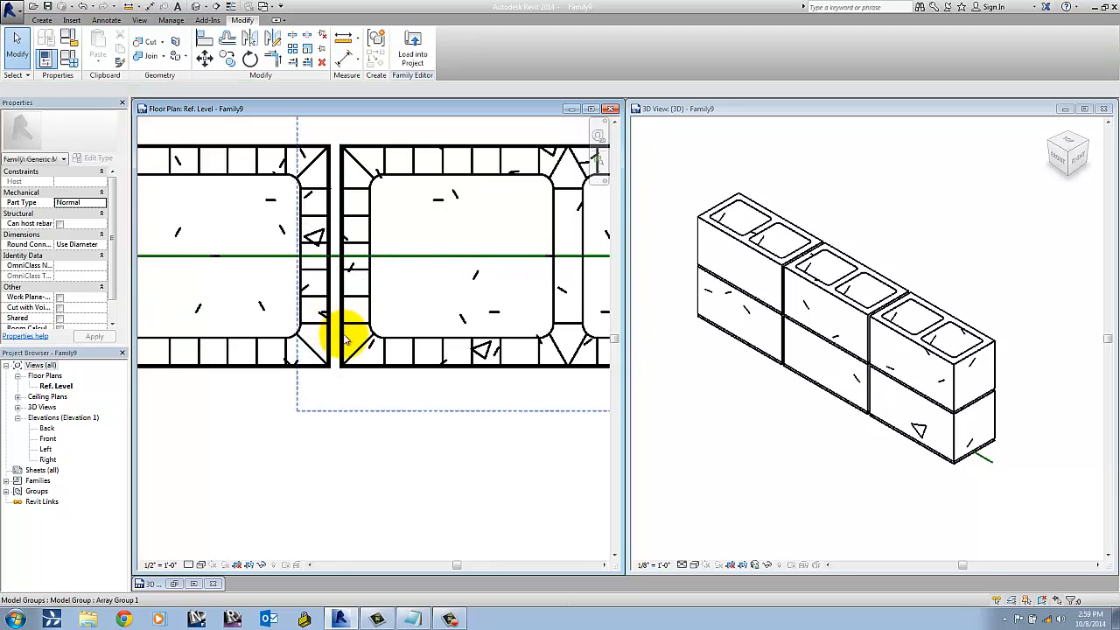
{"action": "scroll", "coordinate": [375, 380], "scroll_direction": "down", "scroll_amount": 5}
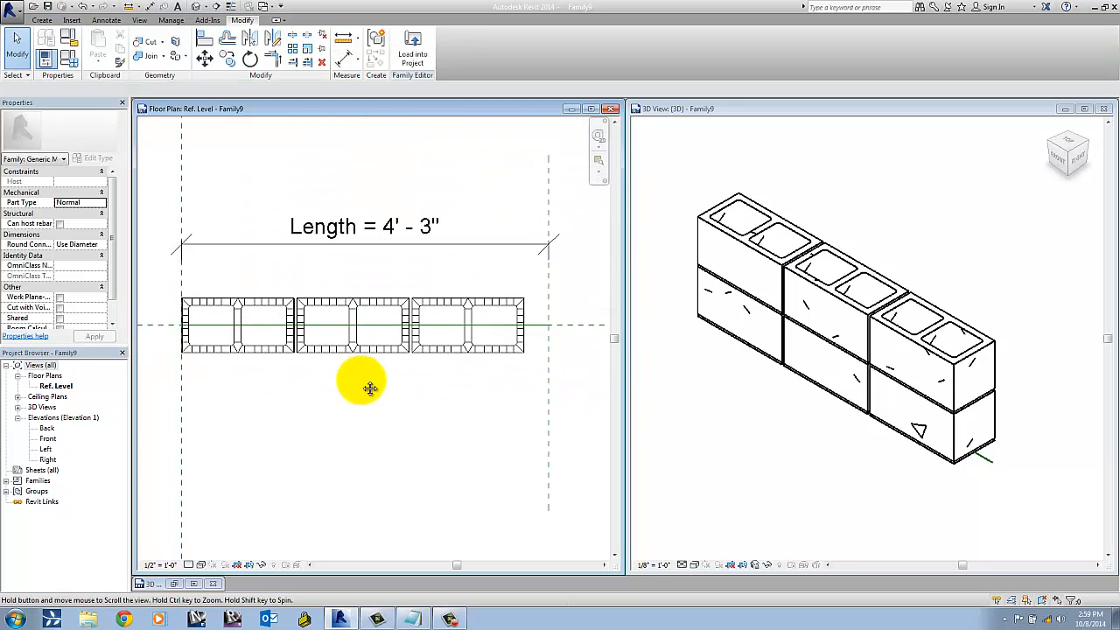
{"action": "left_click", "coordinate": [767, 441]}
{"action": "middle_click_drag", "start_coordinate": [743, 448], "coordinate": [824, 458], "text": "shift"}
{"action": "scroll", "coordinate": [747, 425], "scroll_direction": "up", "scroll_amount": 1}
{"action": "scroll", "coordinate": [820, 451], "scroll_direction": "up", "scroll_amount": 1}
{"action": "scroll", "coordinate": [820, 450], "scroll_direction": "down", "scroll_amount": 2}
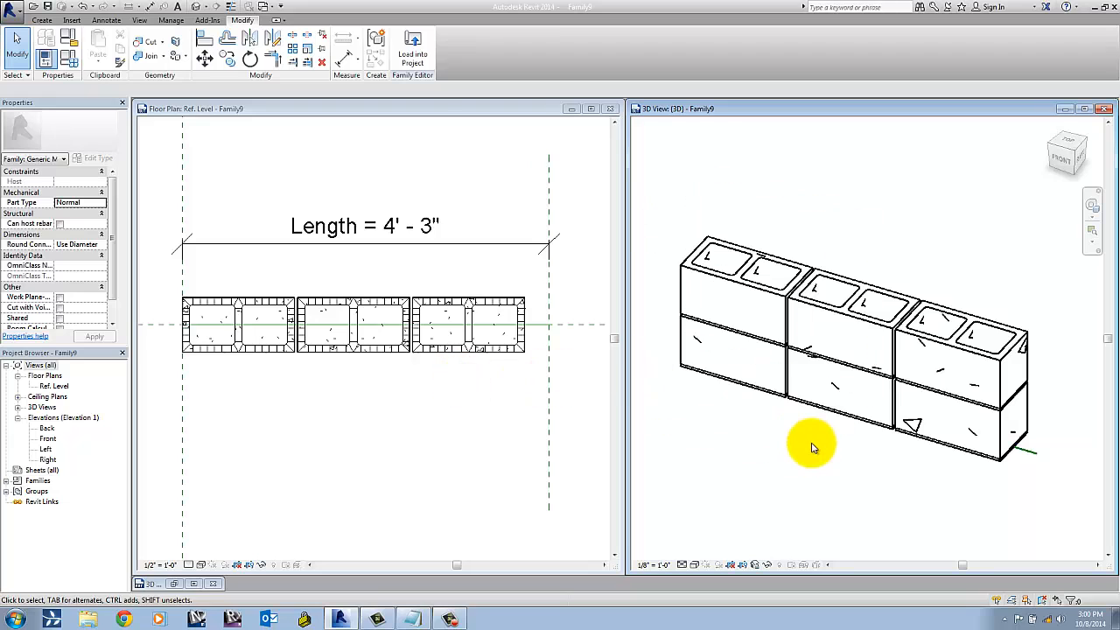
Label the block stack array's count with a new instance family parameter named HorzBlock, grouped under Other.
{"action": "left_click", "coordinate": [835, 416]}
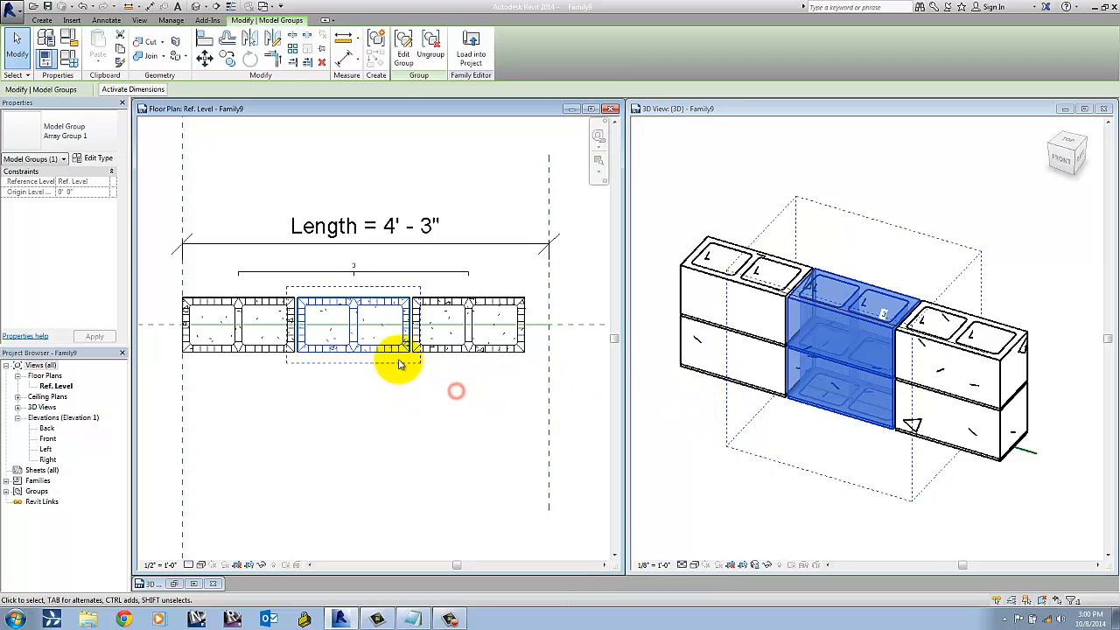
{"action": "left_click", "coordinate": [313, 271]}
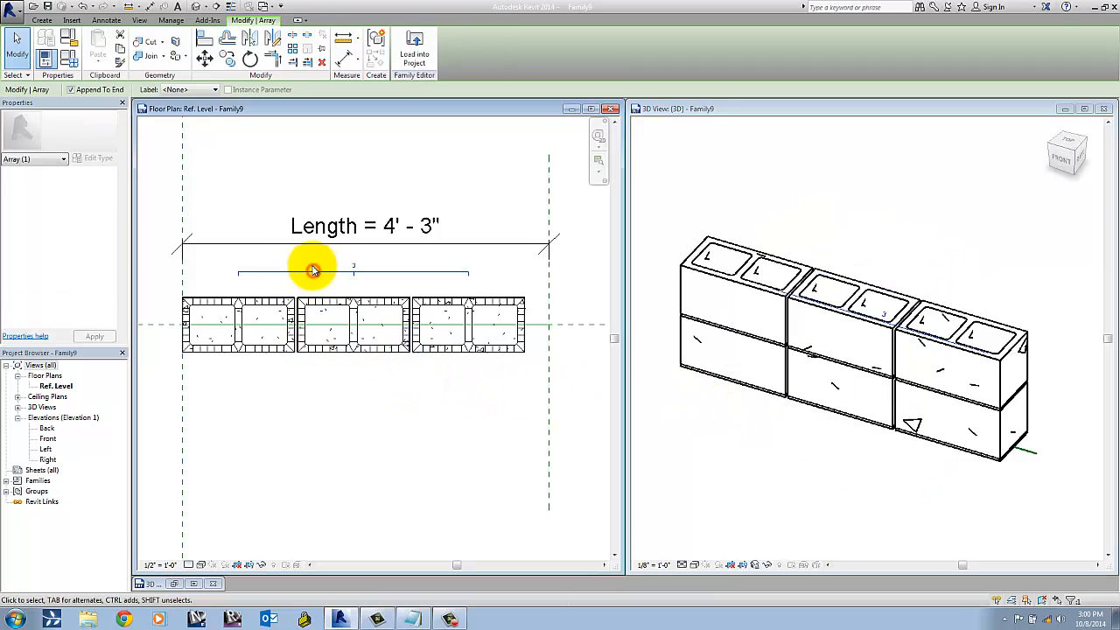
{"action": "left_click", "coordinate": [194, 91]}
{"action": "left_click", "coordinate": [197, 111]}
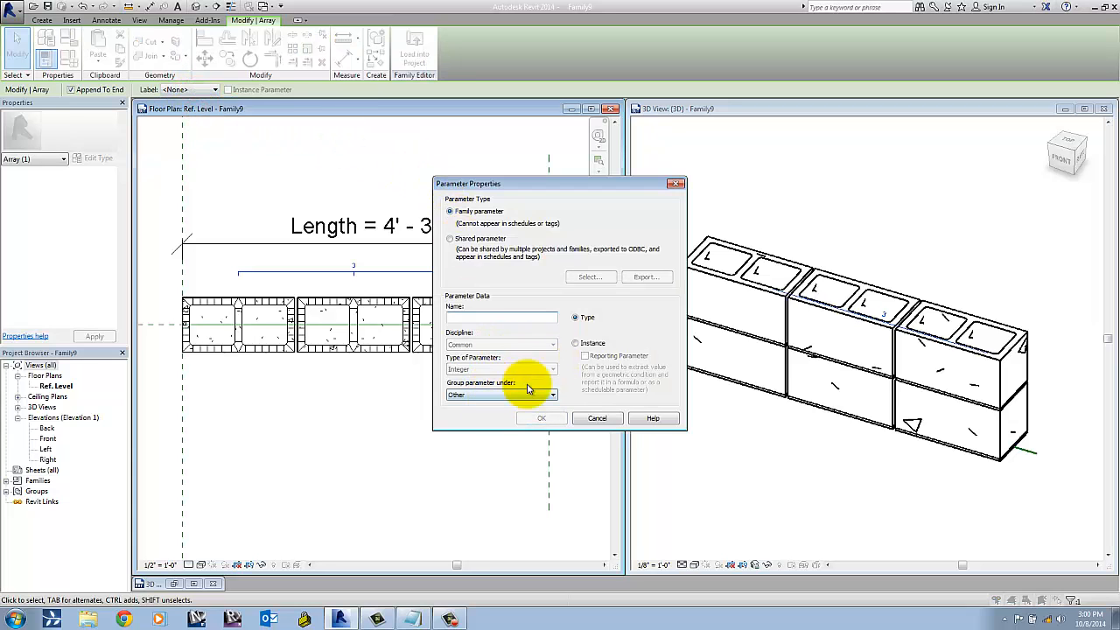
{"action": "left_click", "coordinate": [576, 344]}
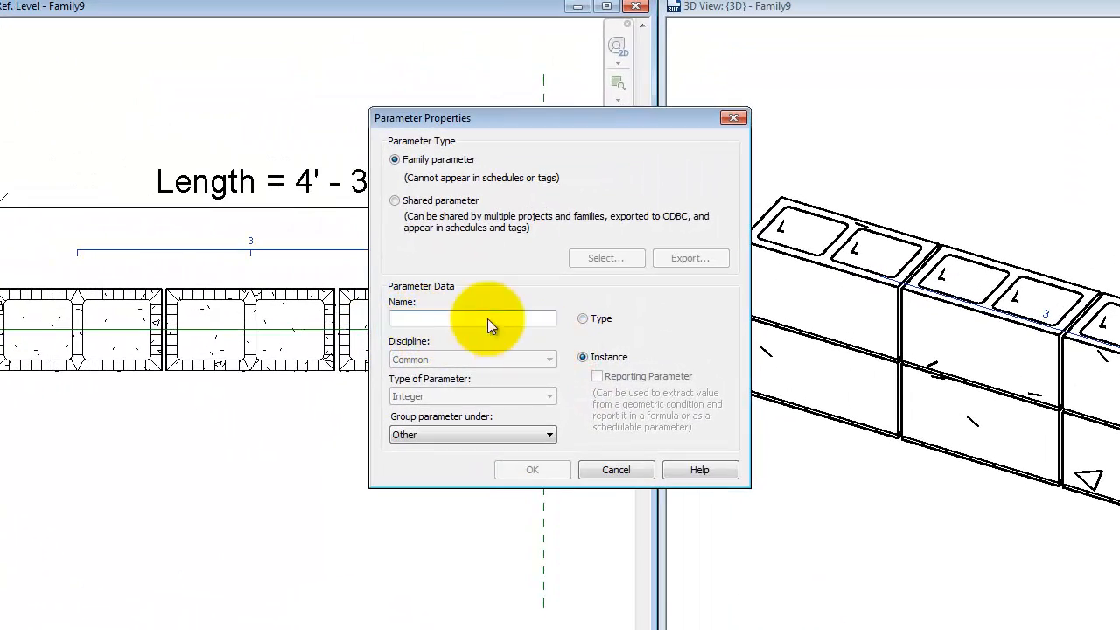
{"action": "left_click", "coordinate": [456, 317]}
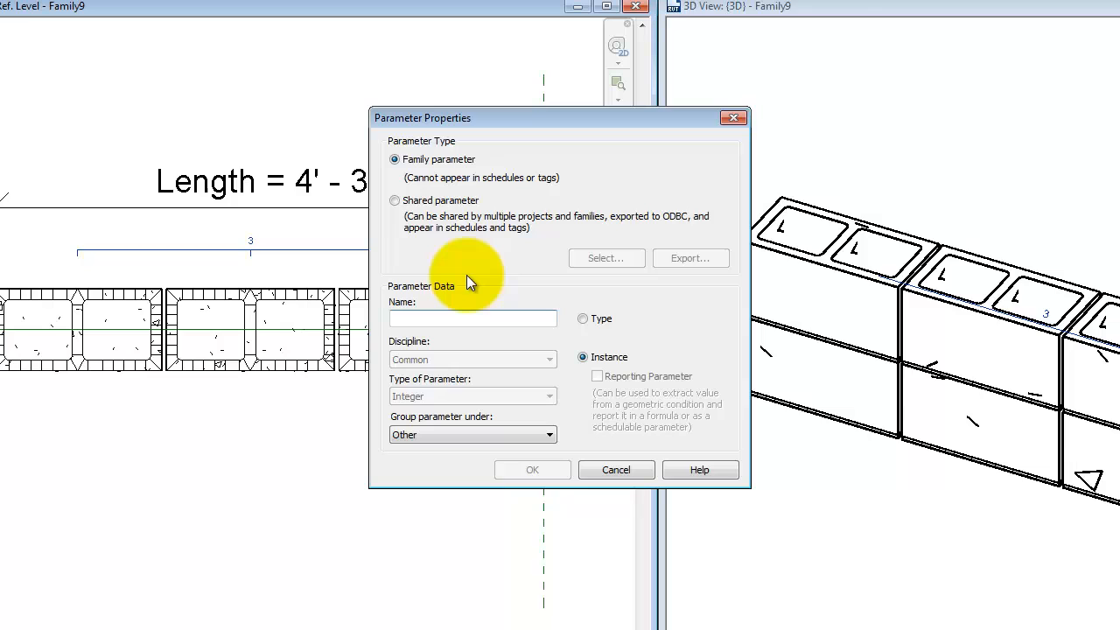
{"action": "type", "text": "Horz"}
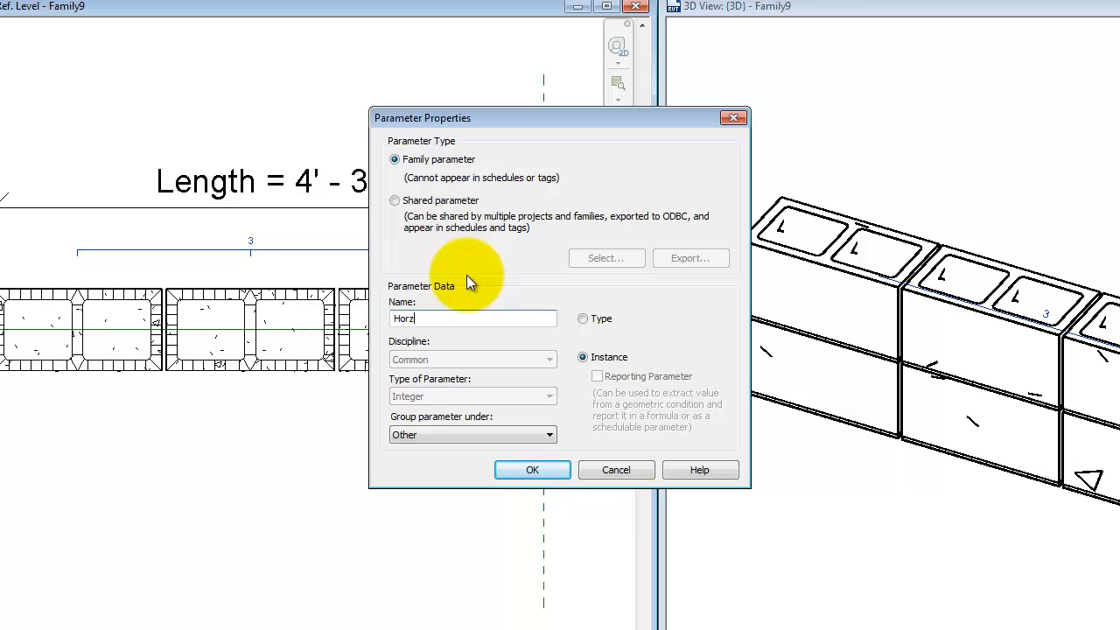
{"action": "type", "text": "Block"}
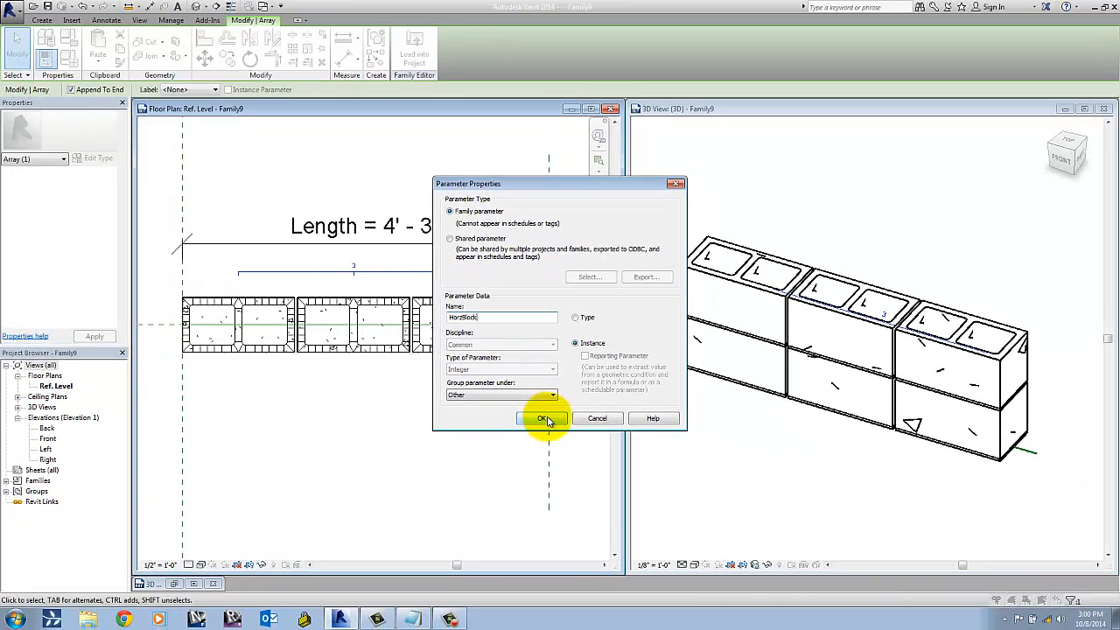
{"action": "left_click", "coordinate": [544, 418]}
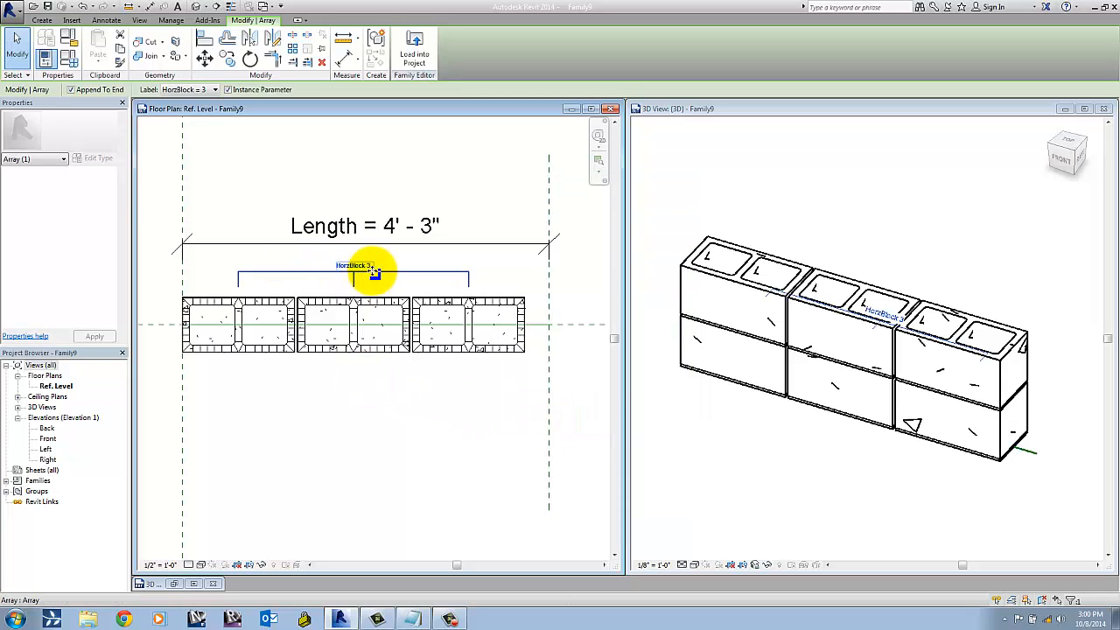
{"action": "left_click", "coordinate": [417, 398]}
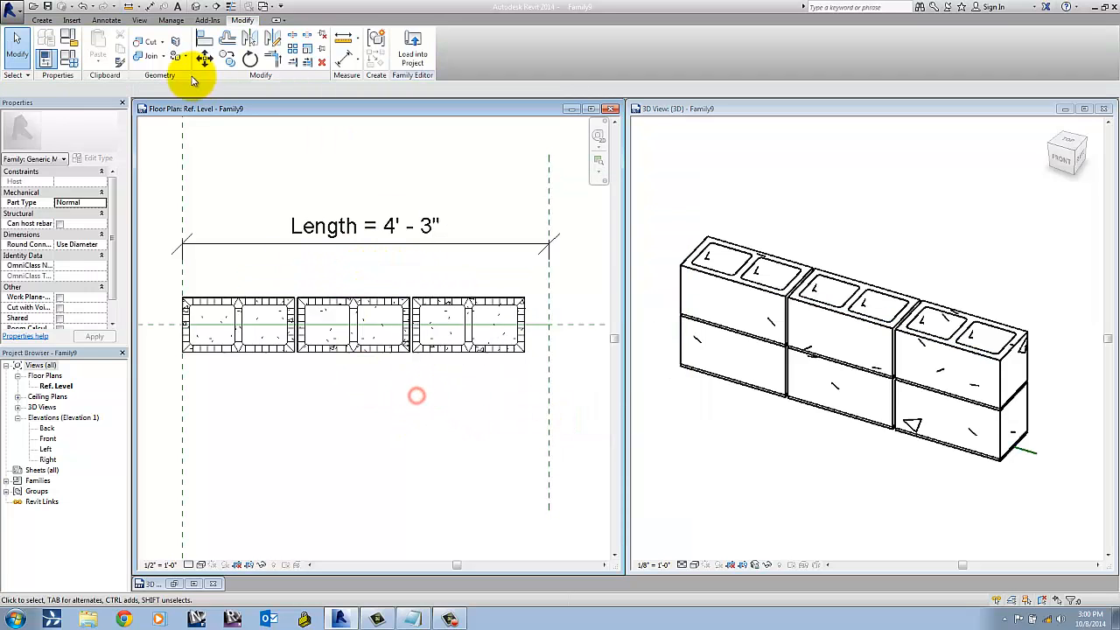
Give the HorzBlock parameter the formula Length / 1' 4" in the family types and apply it.
{"action": "left_click", "coordinate": [67, 59]}
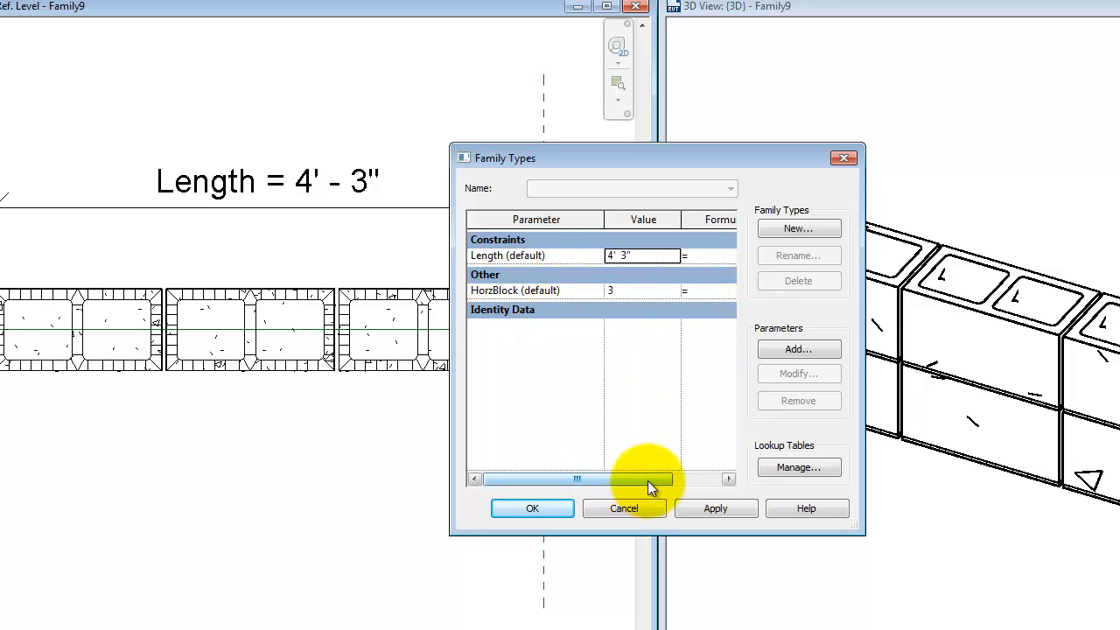
{"action": "mouse_move", "coordinate": [647, 479]}
{"action": "left_mouse_down"}
{"action": "mouse_move", "coordinate": [690, 479]}
{"action": "mouse_move", "coordinate": [649, 478]}
{"action": "left_mouse_up"}
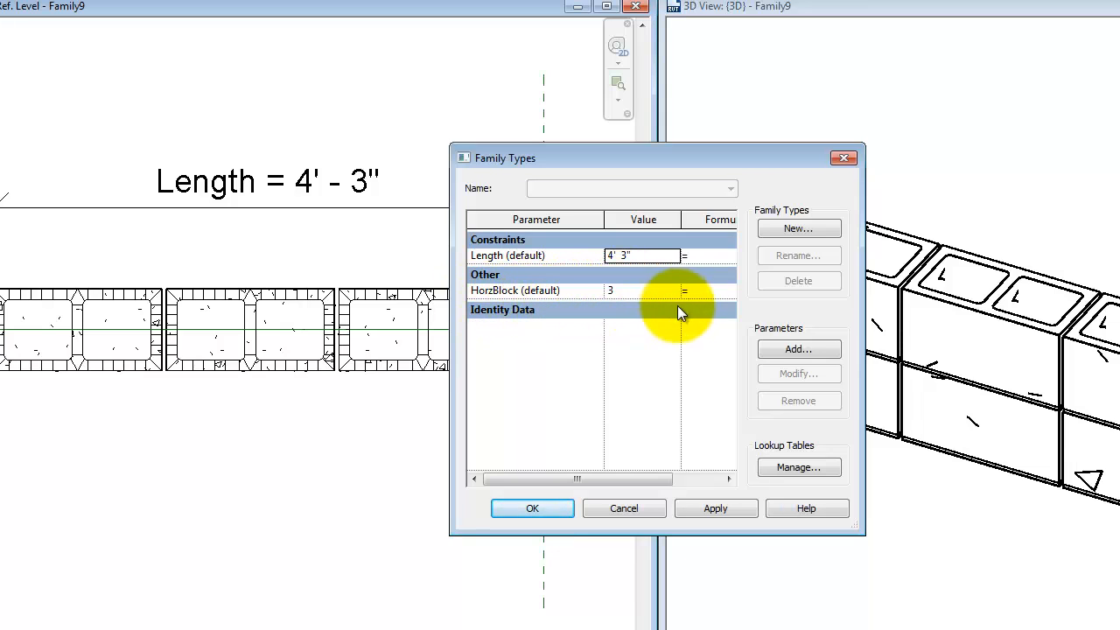
{"action": "left_click_drag", "start_coordinate": [663, 479], "coordinate": [687, 480]}
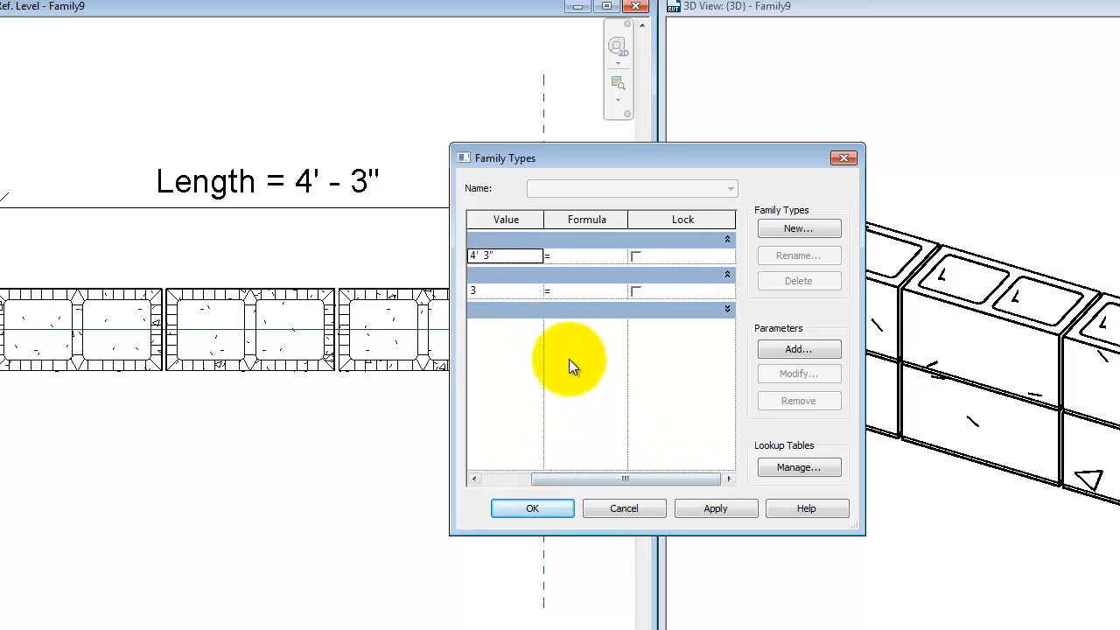
{"action": "left_click_drag", "start_coordinate": [608, 480], "coordinate": [560, 482]}
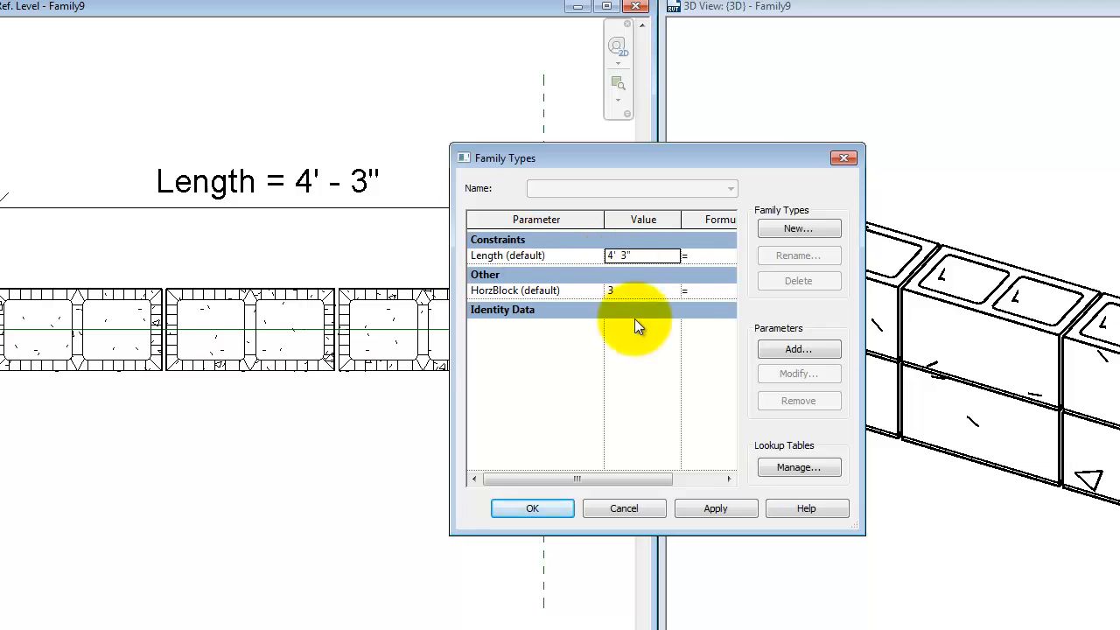
{"action": "left_click", "coordinate": [686, 297]}
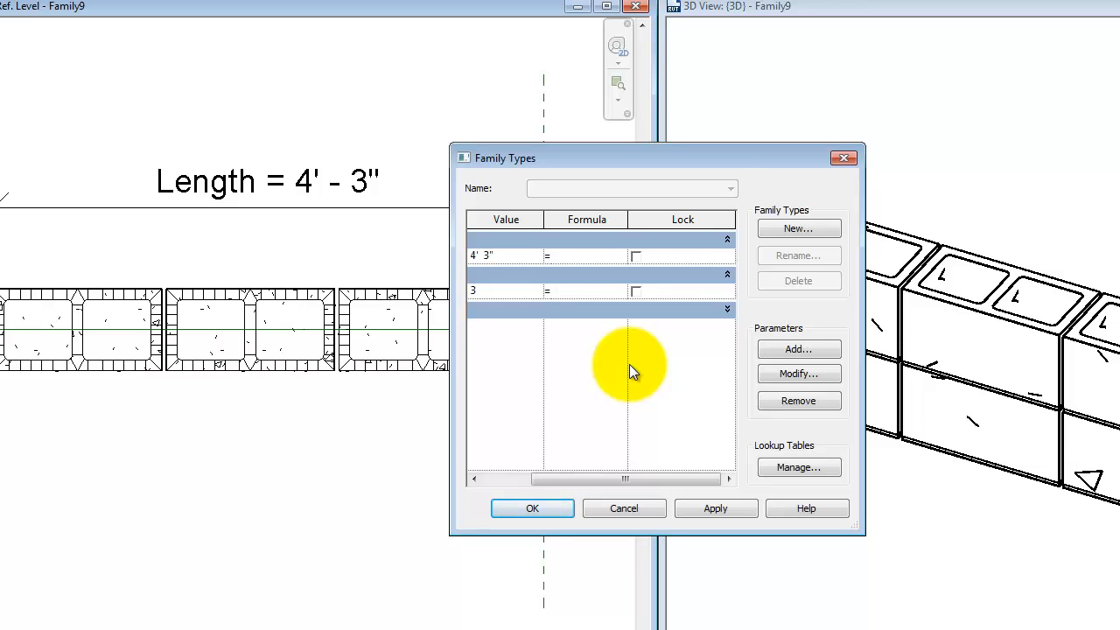
{"action": "type", "text": "Length/1'4\""}
{"action": "left_click", "coordinate": [703, 512]}
{"action": "left_click_drag", "start_coordinate": [659, 482], "coordinate": [605, 481]}
{"action": "left_click", "coordinate": [715, 509]}
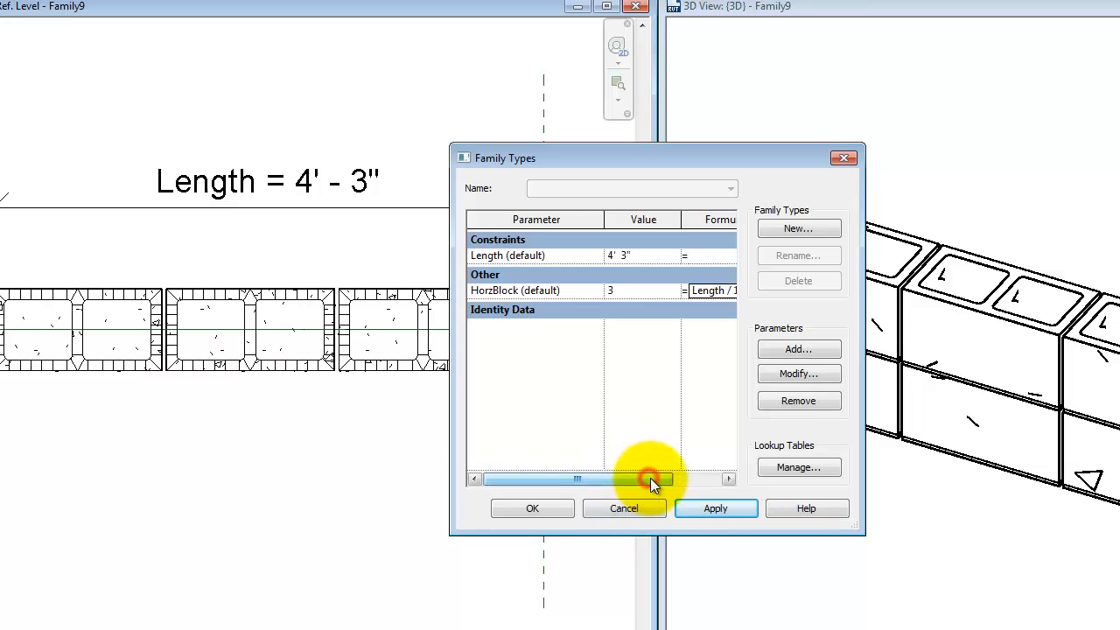
{"action": "mouse_move", "coordinate": [650, 479]}
{"action": "left_mouse_down"}
{"action": "mouse_move", "coordinate": [672, 478]}
{"action": "mouse_move", "coordinate": [638, 480]}
{"action": "left_mouse_up"}
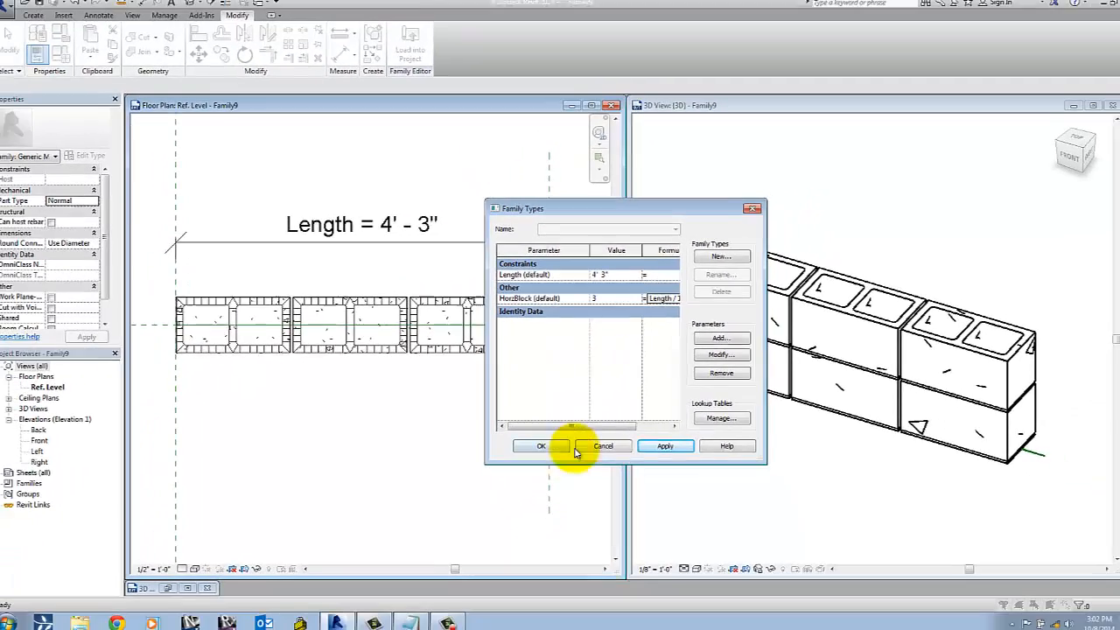
{"action": "left_click", "coordinate": [687, 508]}
{"action": "left_click", "coordinate": [543, 444]}
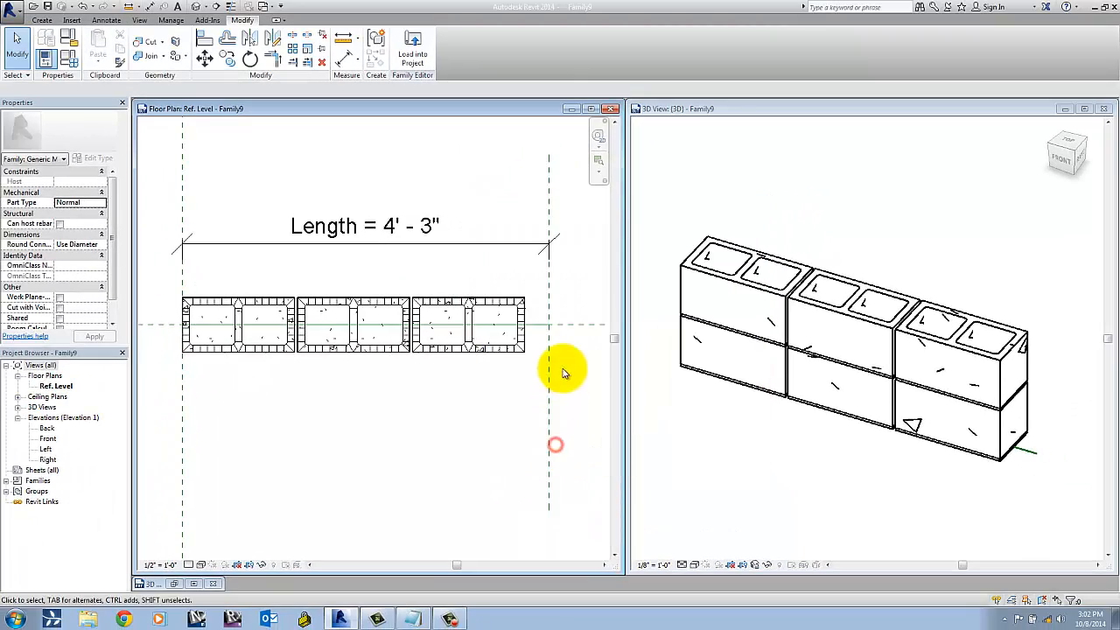
Flex the array by moving the Right reference plane outward to a Length of about 6' 5".
{"action": "scroll", "coordinate": [545, 362], "scroll_direction": "down", "scroll_amount": 3}
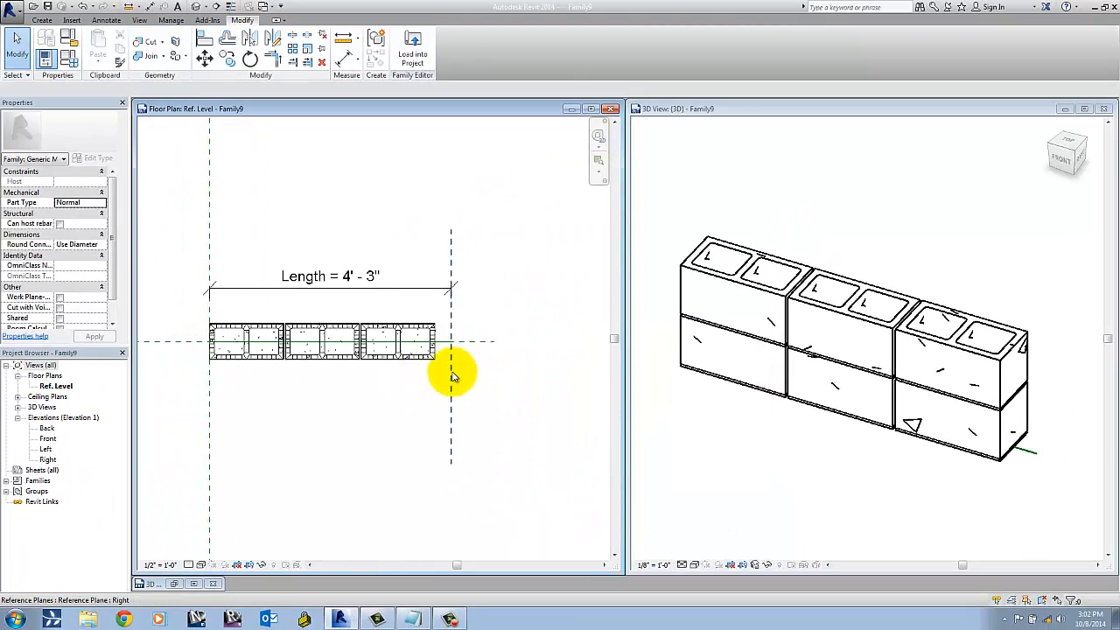
{"action": "left_click_drag", "start_coordinate": [451, 371], "coordinate": [577, 378]}
{"action": "scroll", "coordinate": [518, 385], "scroll_direction": "down", "scroll_amount": 3}
{"action": "middle_click_drag", "start_coordinate": [518, 385], "coordinate": [409, 355]}
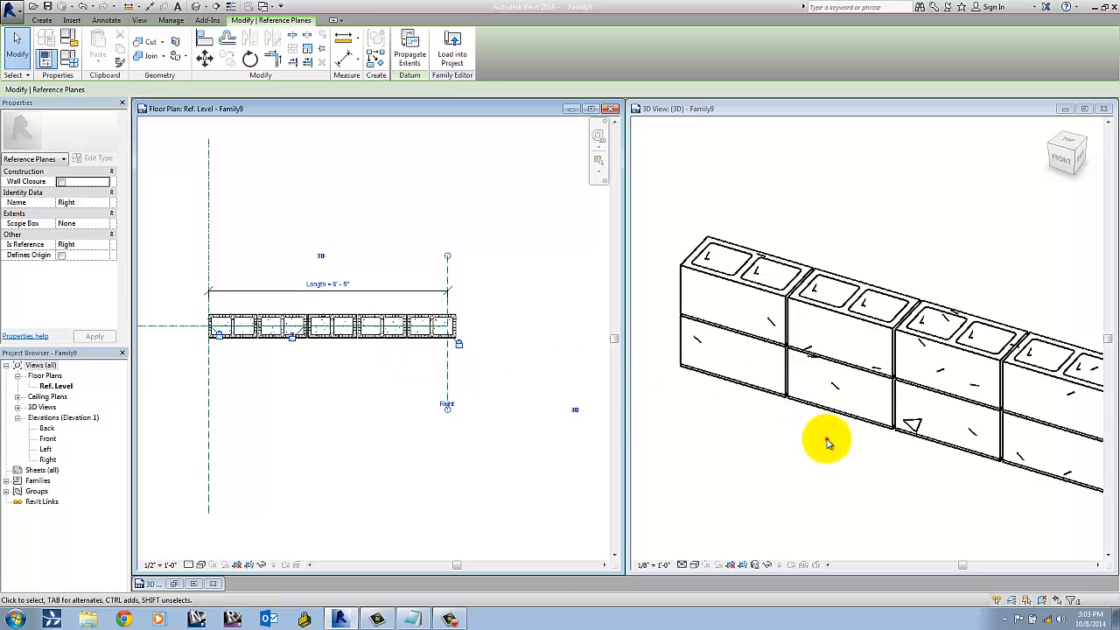
{"action": "scroll", "coordinate": [825, 442], "scroll_direction": "down", "scroll_amount": 3}
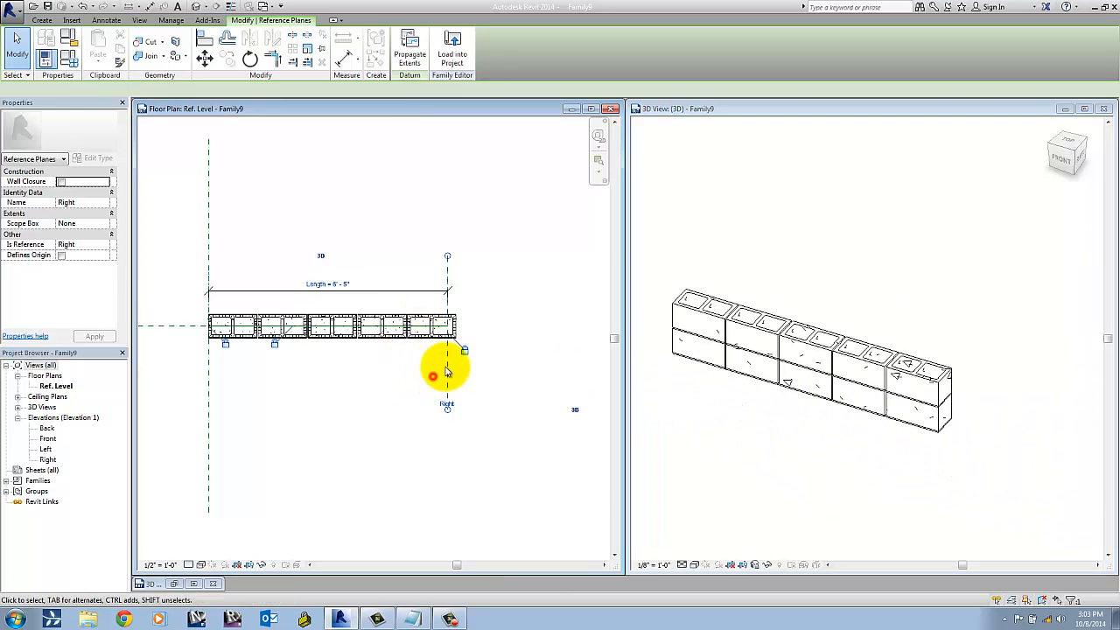
Move the Right reference plane back toward the Left plane to a Length of about 3' 6".
{"action": "left_click_drag", "start_coordinate": [450, 367], "coordinate": [332, 358]}
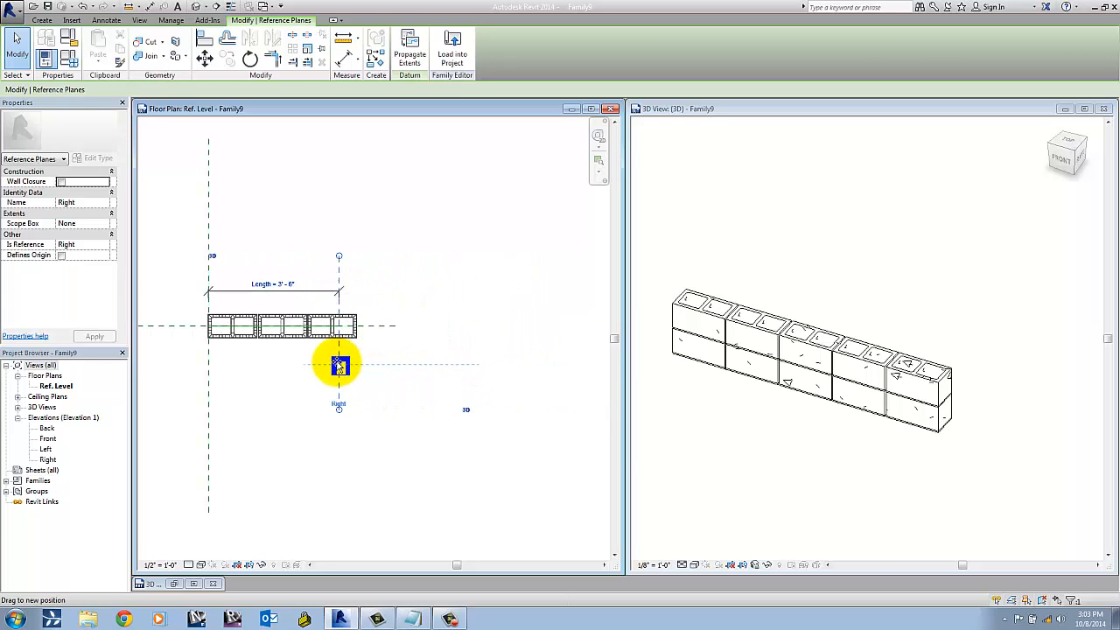
{"action": "scroll", "coordinate": [394, 352], "scroll_direction": "up", "scroll_amount": 2}
{"action": "scroll", "coordinate": [394, 354], "scroll_direction": "down", "scroll_amount": 2}
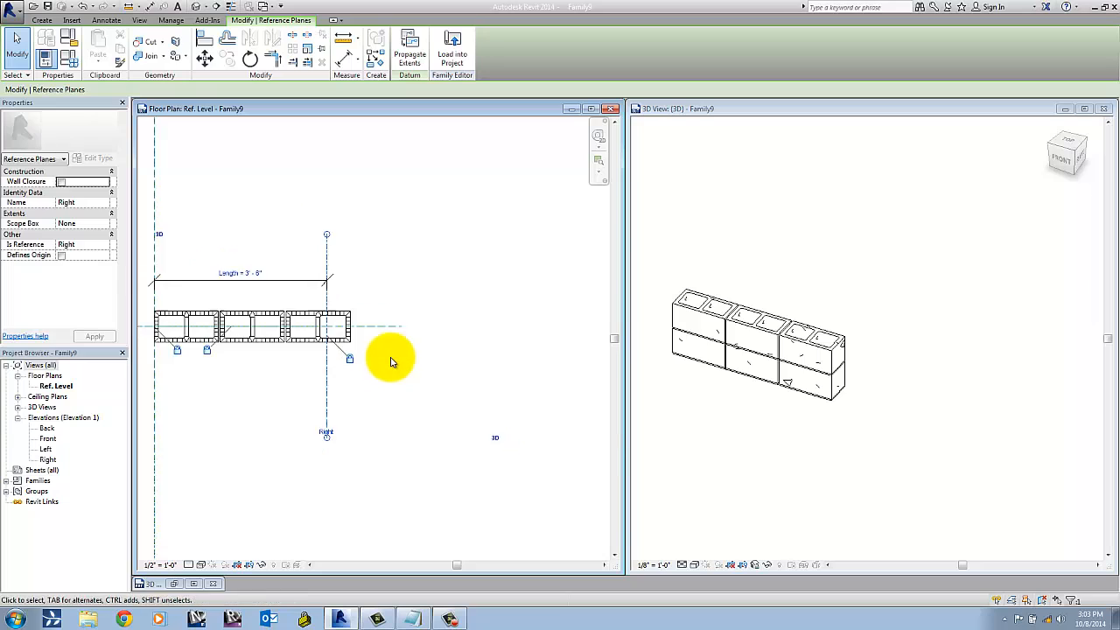
Try Length values of 6' and 8' in the family types to test the HorzBlock formula.
{"action": "left_click", "coordinate": [70, 58]}
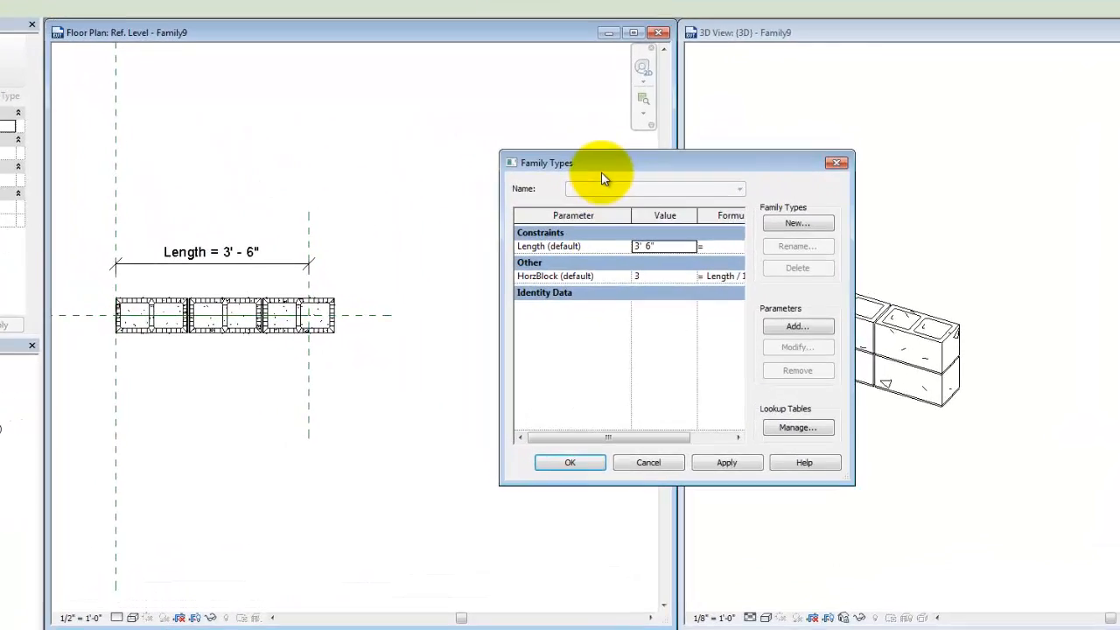
{"action": "left_click_drag", "start_coordinate": [567, 206], "coordinate": [459, 212]}
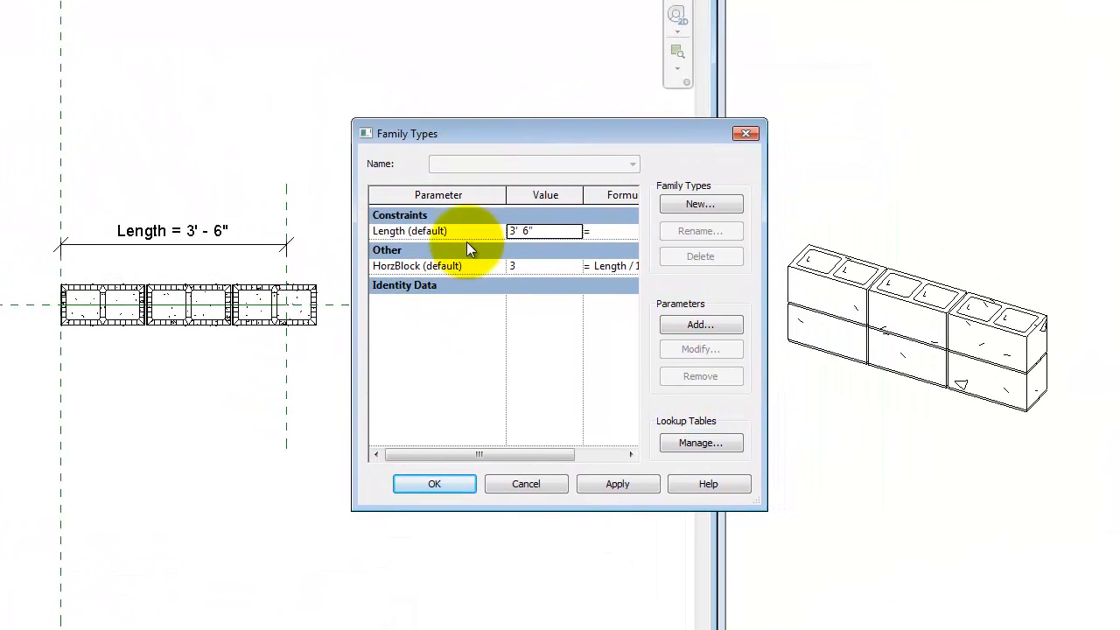
{"action": "double_click", "coordinate": [544, 231]}
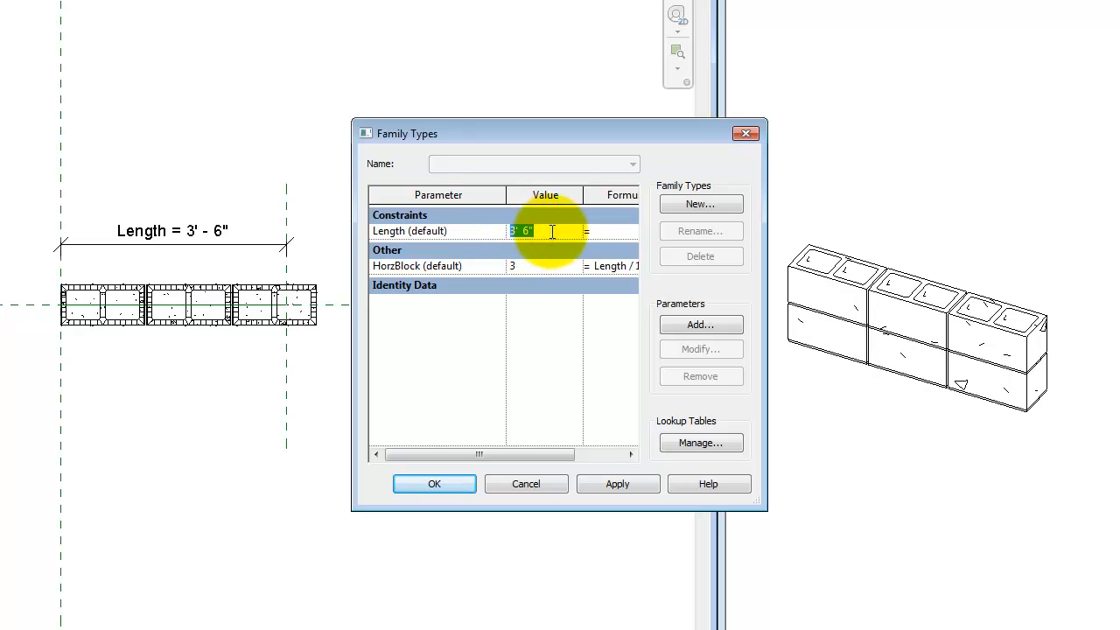
{"action": "type", "text": "6"}
{"action": "key", "text": "Tab"}
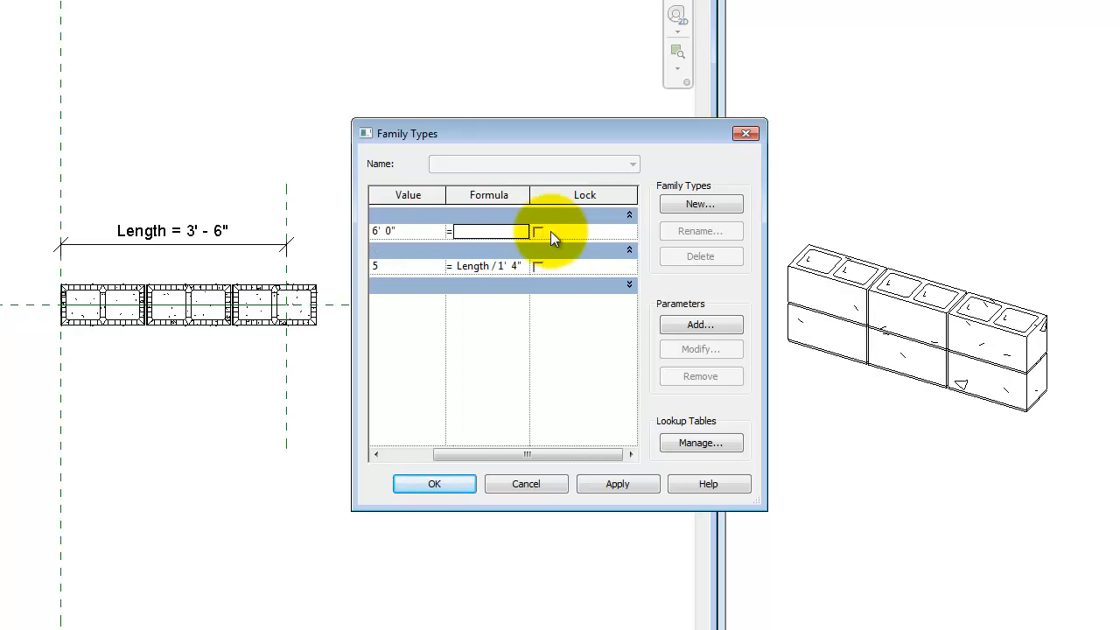
{"action": "left_click_drag", "start_coordinate": [543, 453], "coordinate": [483, 454]}
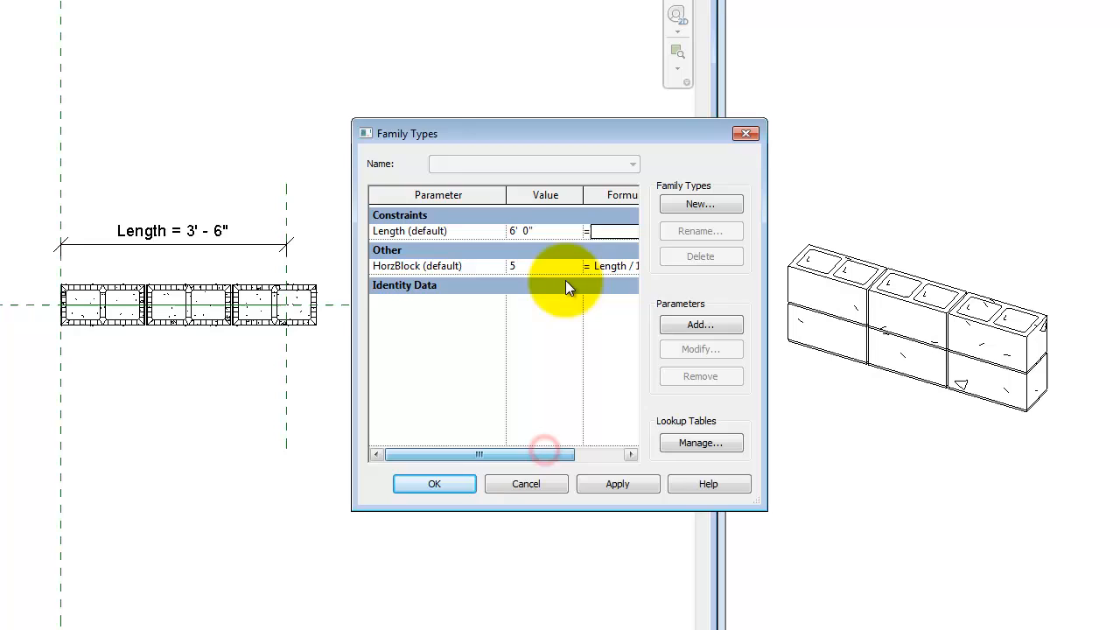
{"action": "left_click", "coordinate": [577, 231]}
{"action": "type", "text": "8"}
{"action": "key", "text": "Tab"}
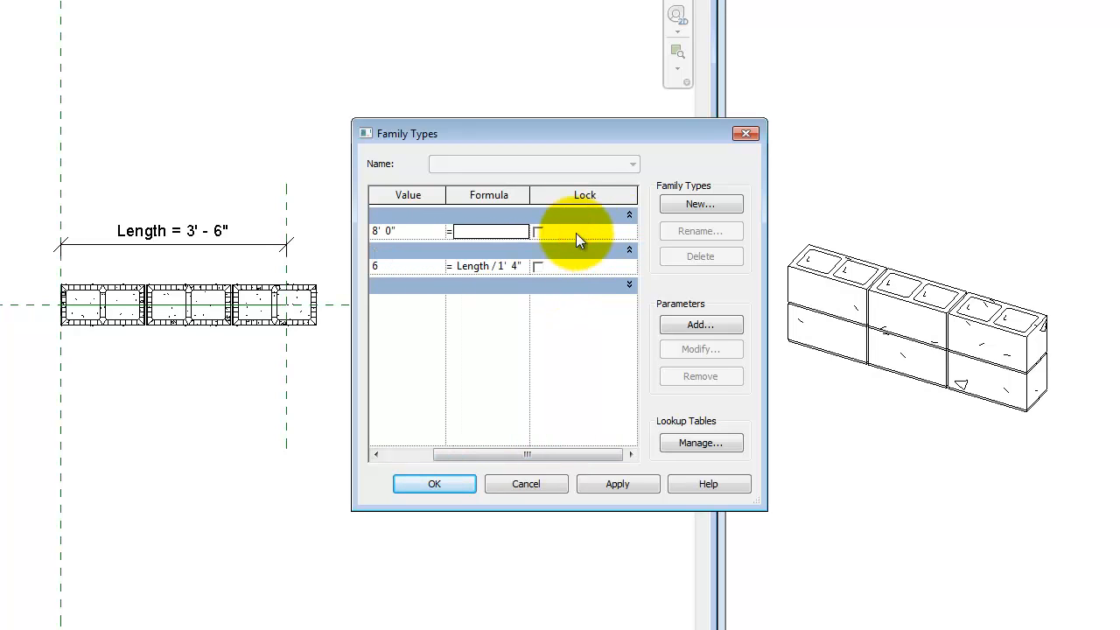
{"action": "left_click_drag", "start_coordinate": [536, 455], "coordinate": [491, 455]}
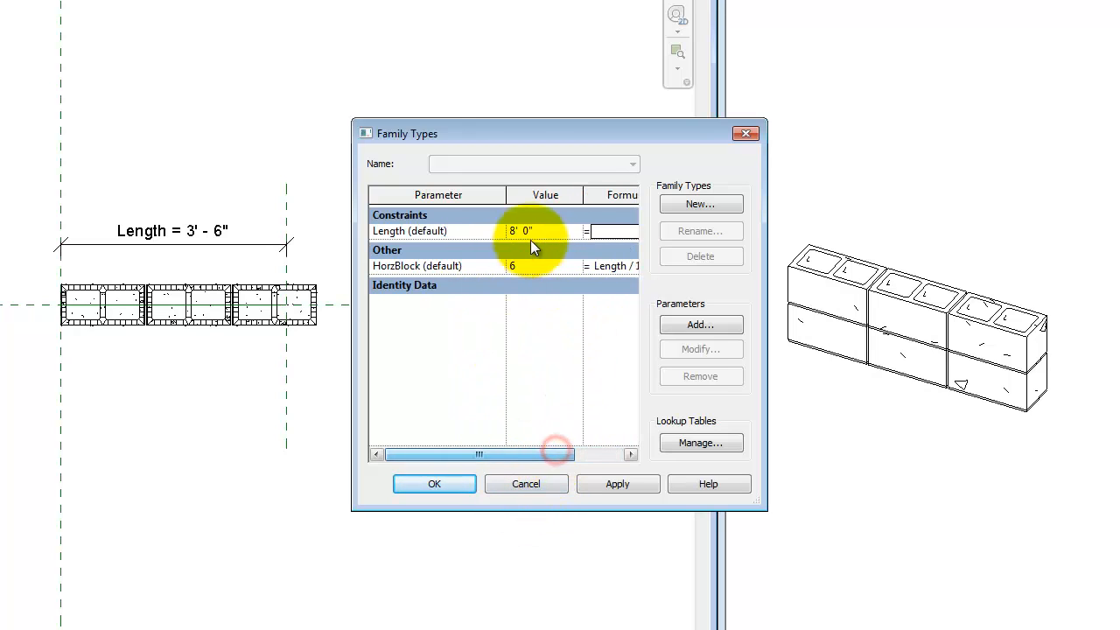
Set the Length parameter to 4' in the family types and apply it to the block array.
{"action": "left_click", "coordinate": [558, 229]}
{"action": "type", "text": "4"}
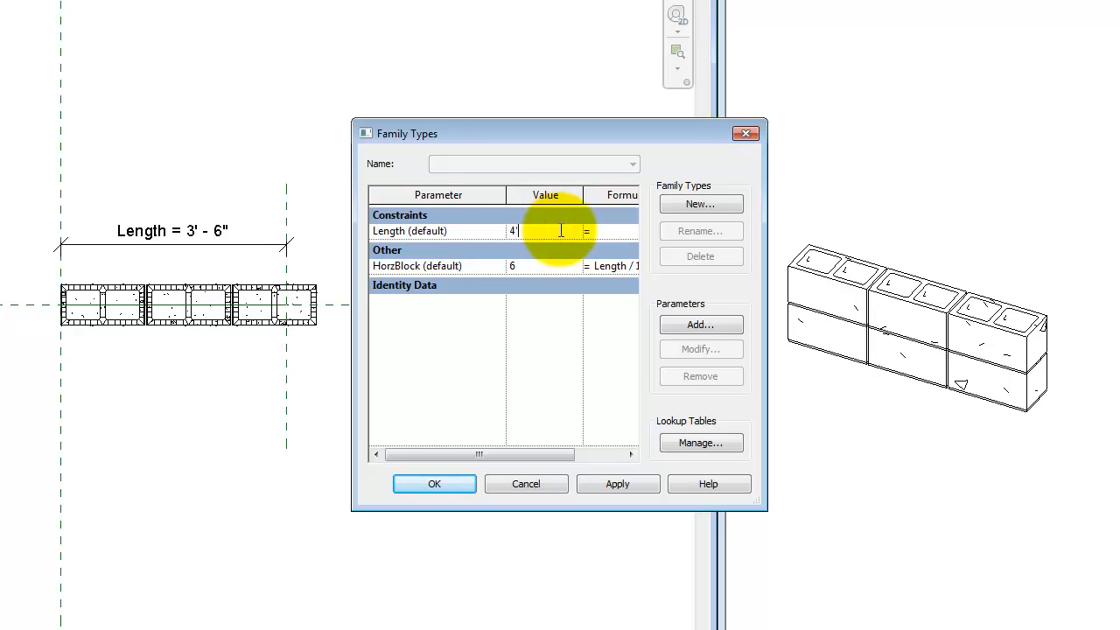
{"action": "left_click", "coordinate": [620, 488]}
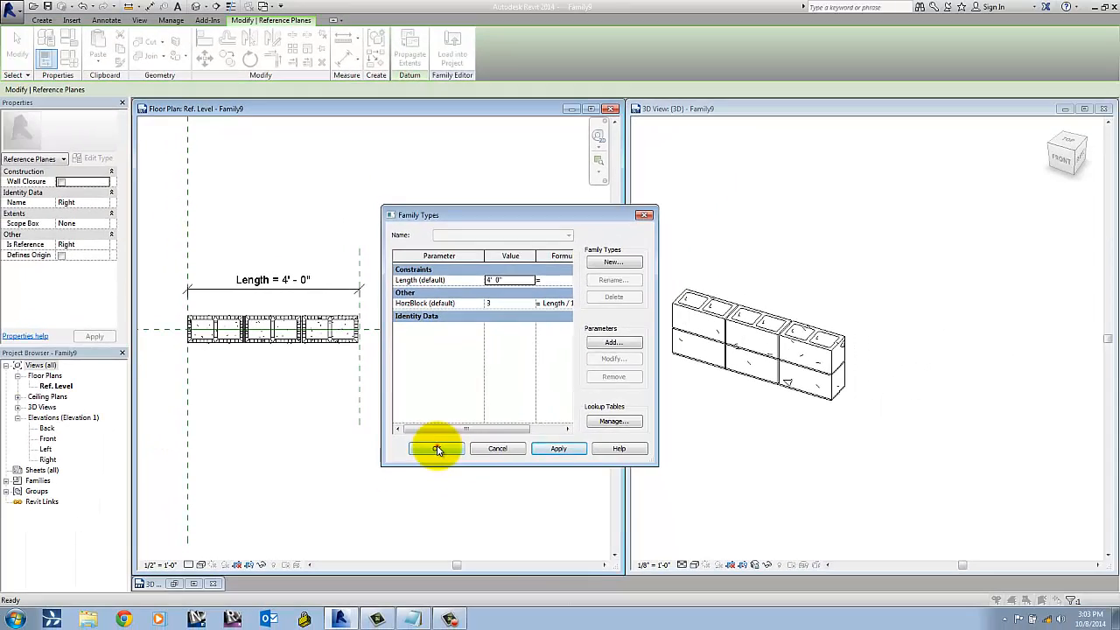
{"action": "left_click", "coordinate": [435, 476]}
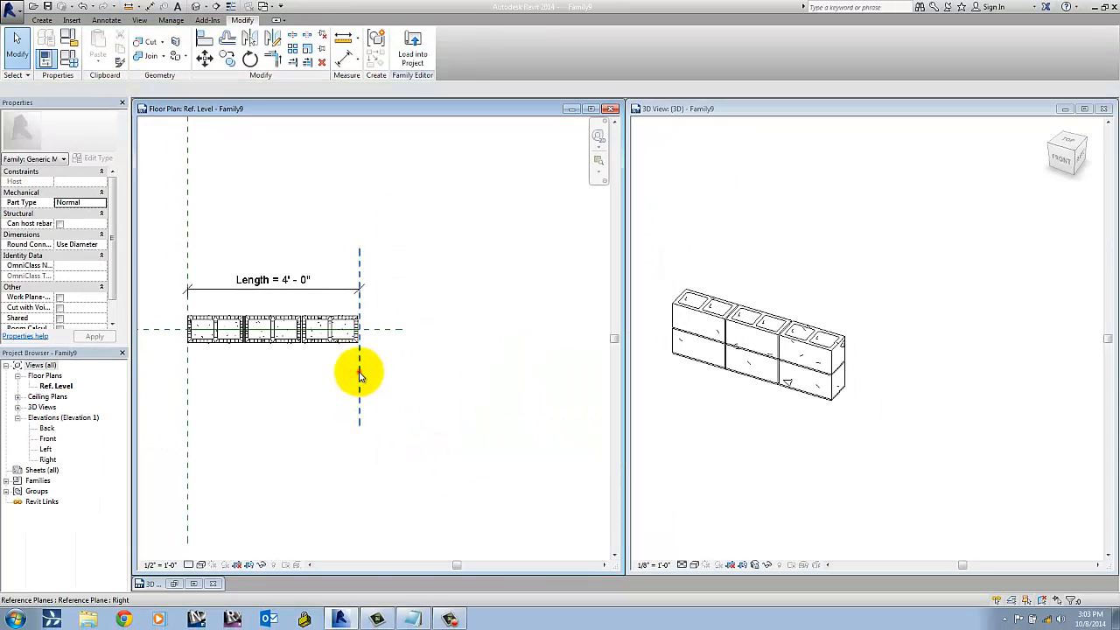
Flex the block array by moving the Right reference plane outward to a Length of about 4' 8".
{"action": "left_click", "coordinate": [359, 374]}
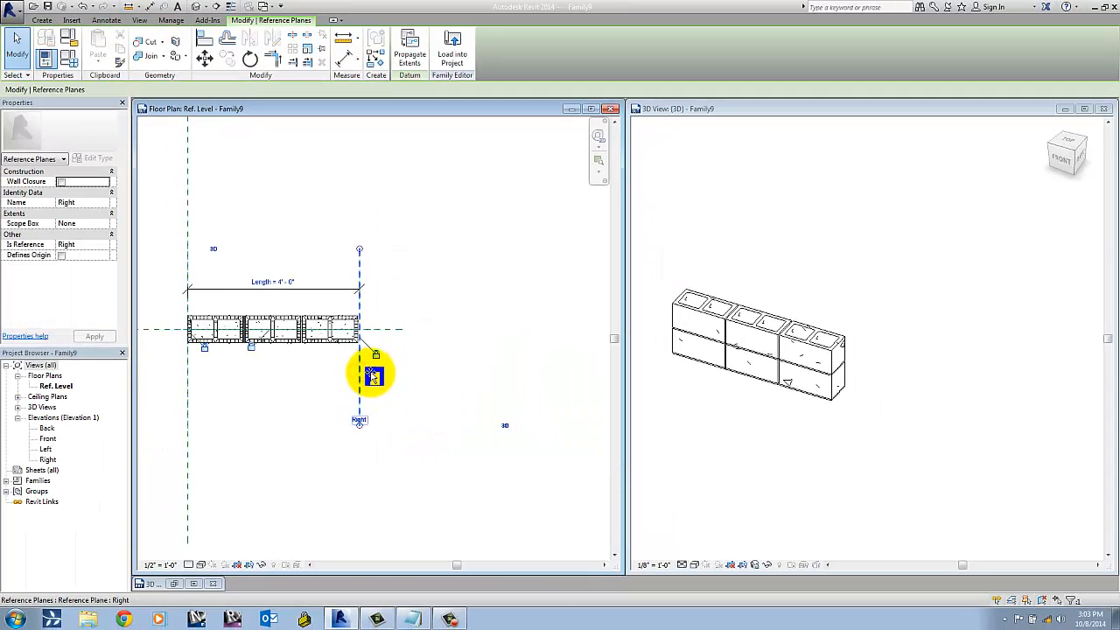
{"action": "left_click_drag", "start_coordinate": [372, 374], "coordinate": [388, 338]}
{"action": "scroll", "coordinate": [387, 337], "scroll_direction": "up", "scroll_amount": 5}
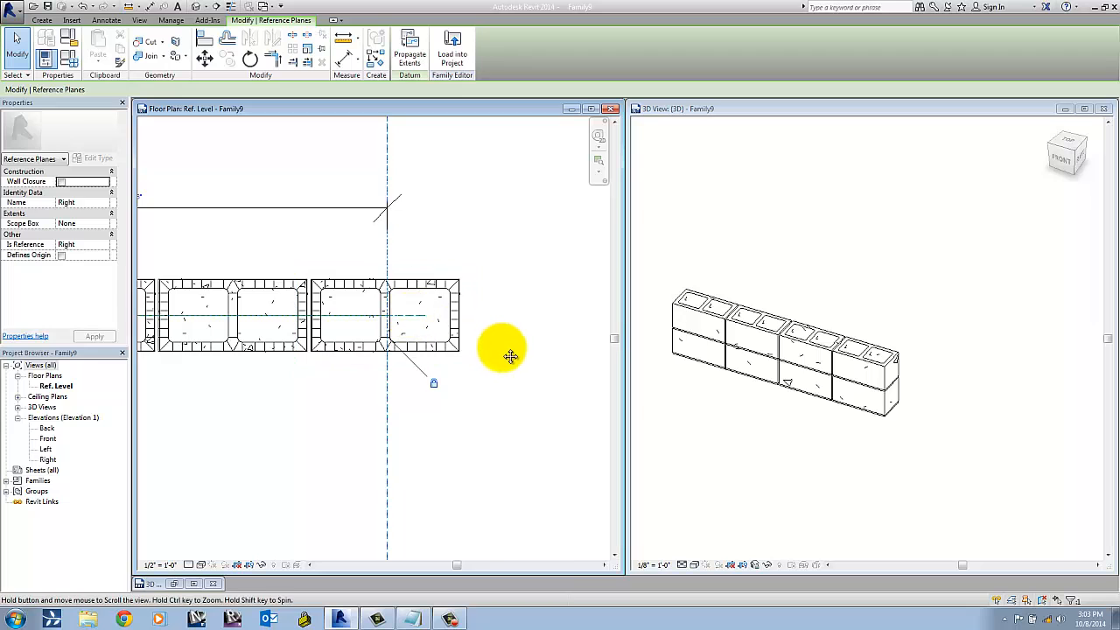
{"action": "scroll", "coordinate": [510, 356], "scroll_direction": "down", "scroll_amount": 4}
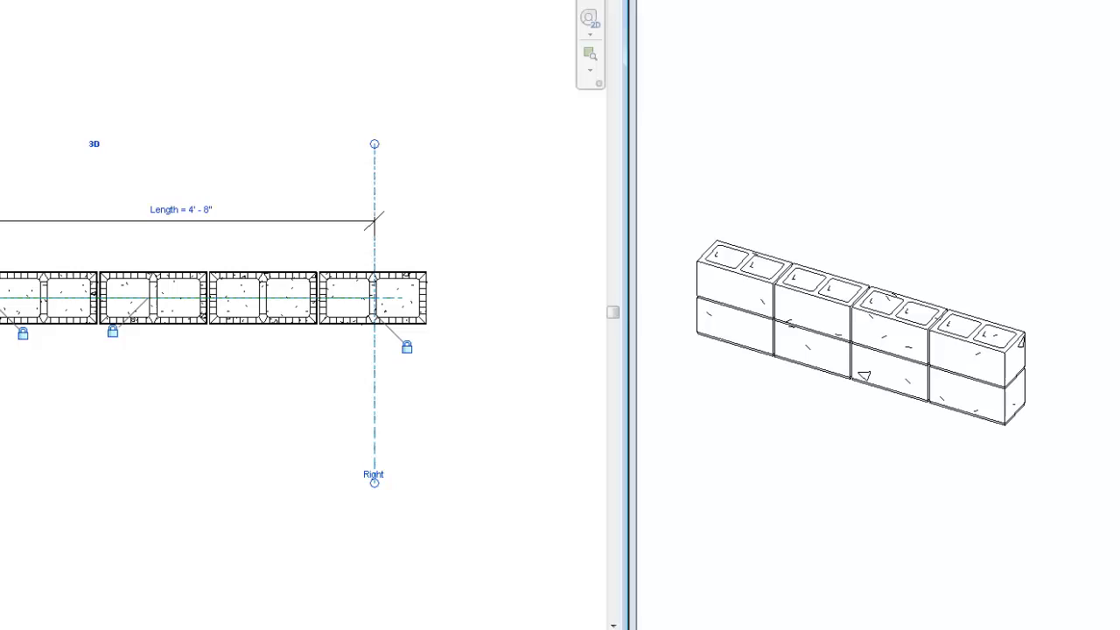
Check the HorzBlock value and its formula against the current Length in the family types.
{"action": "left_click", "coordinate": [69, 58]}
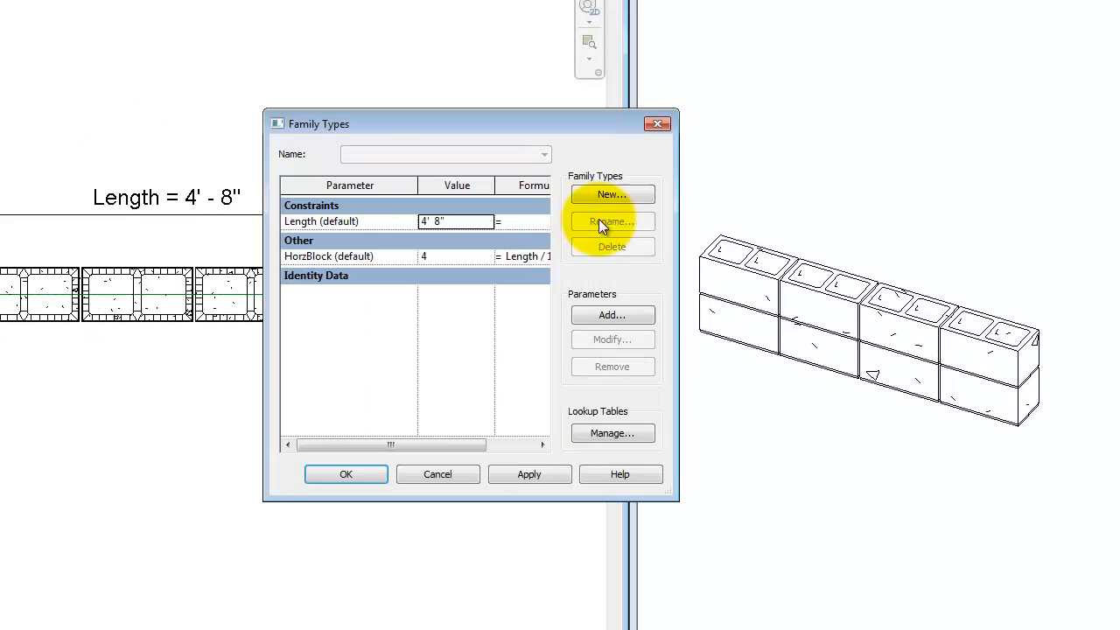
{"action": "left_click_drag", "start_coordinate": [557, 122], "coordinate": [646, 118]}
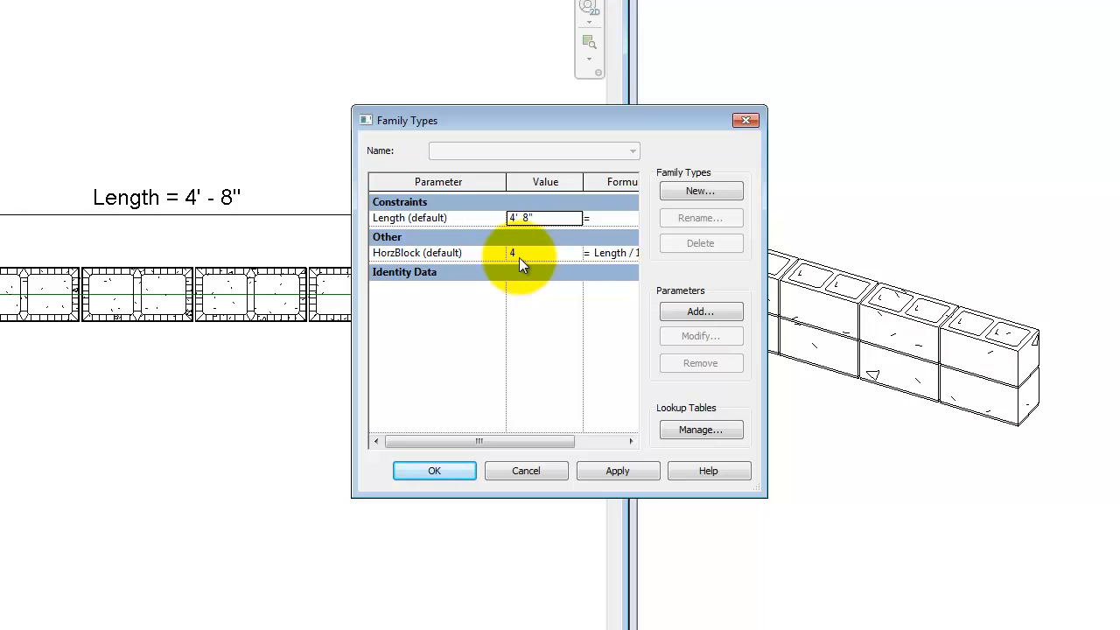
{"action": "left_click_drag", "start_coordinate": [518, 445], "coordinate": [569, 446]}
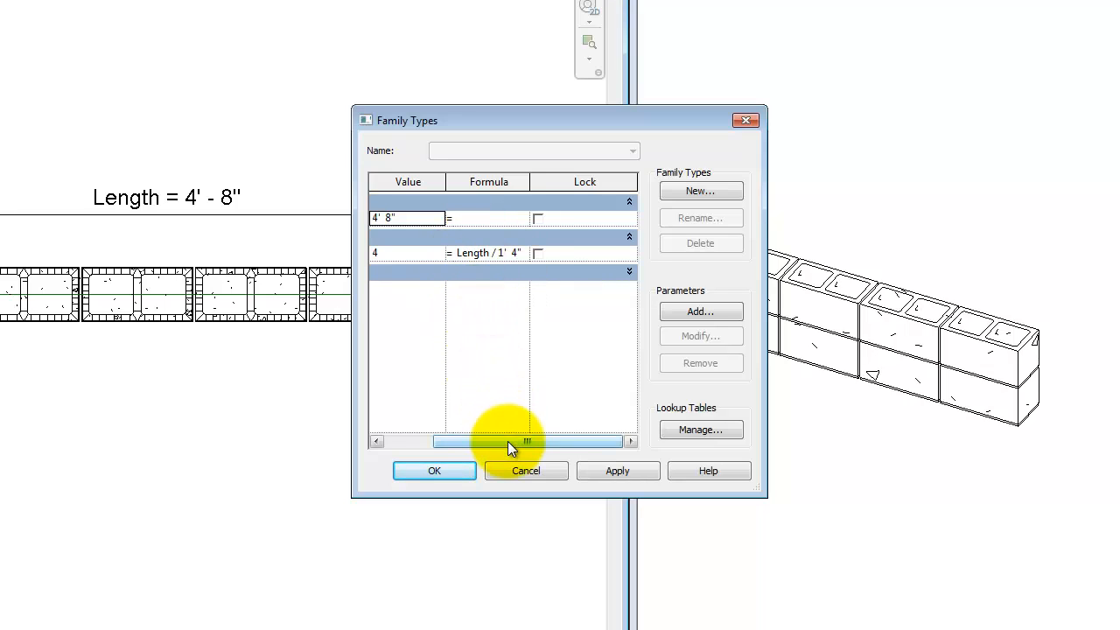
{"action": "left_click_drag", "start_coordinate": [507, 441], "coordinate": [492, 411]}
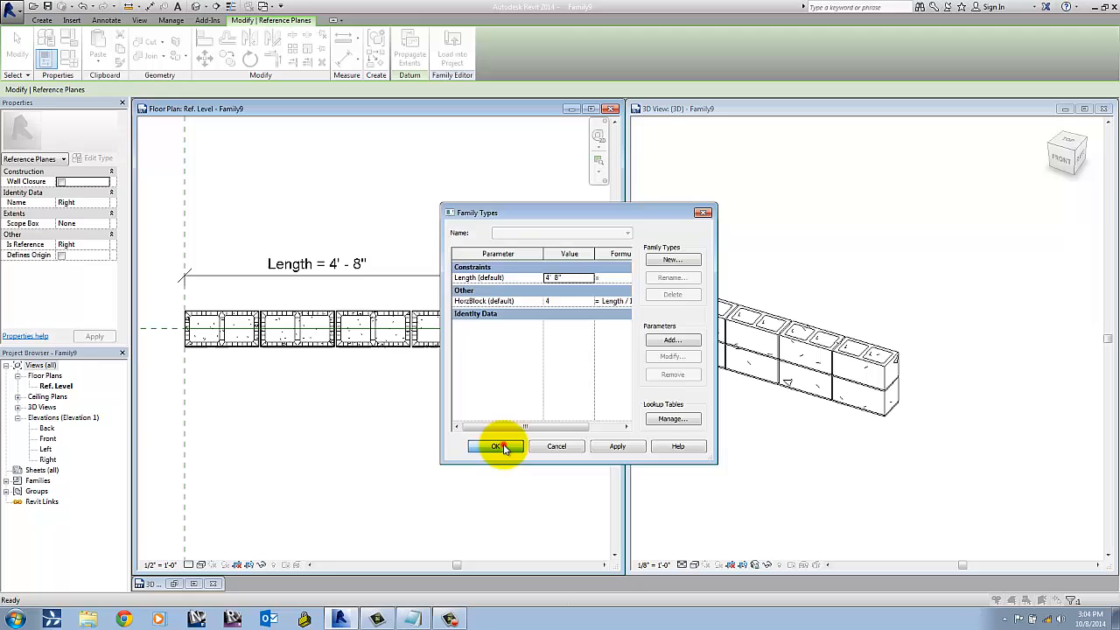
{"action": "left_click", "coordinate": [443, 470]}
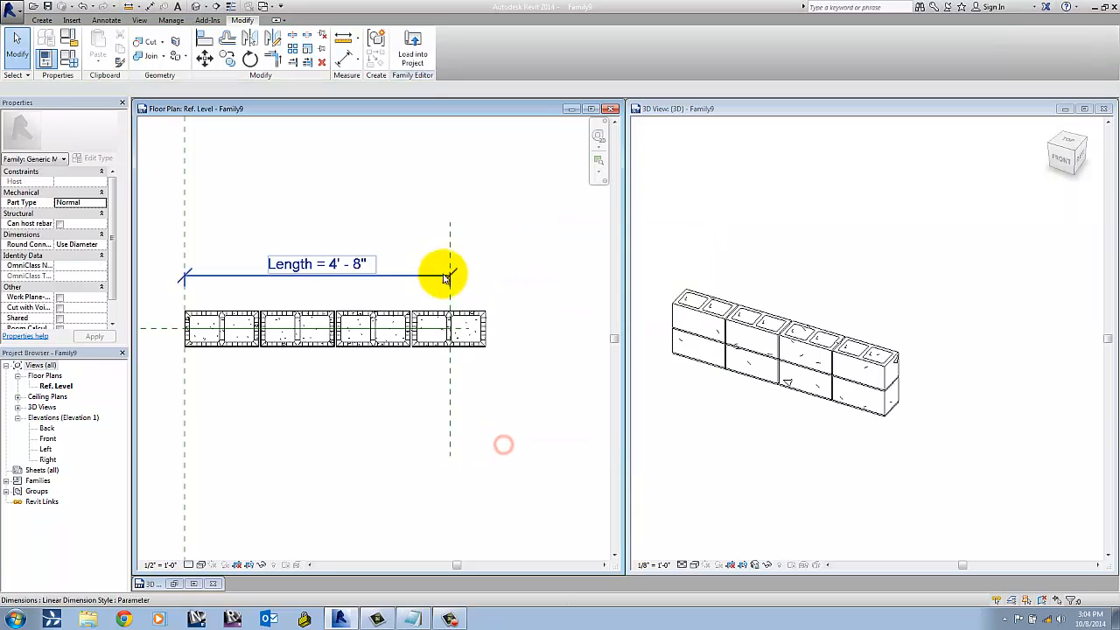
Move the Right reference plane farther from the Left plane to a Length of about 6' 0".
{"action": "left_click", "coordinate": [450, 252]}
{"action": "left_click_drag", "start_coordinate": [450, 252], "coordinate": [525, 254]}
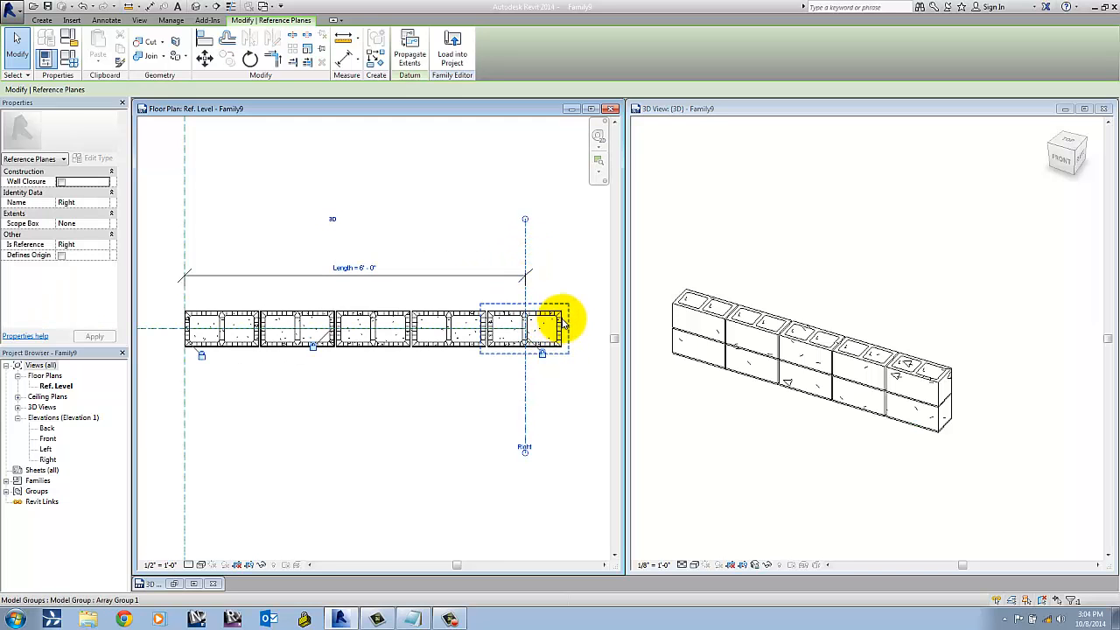
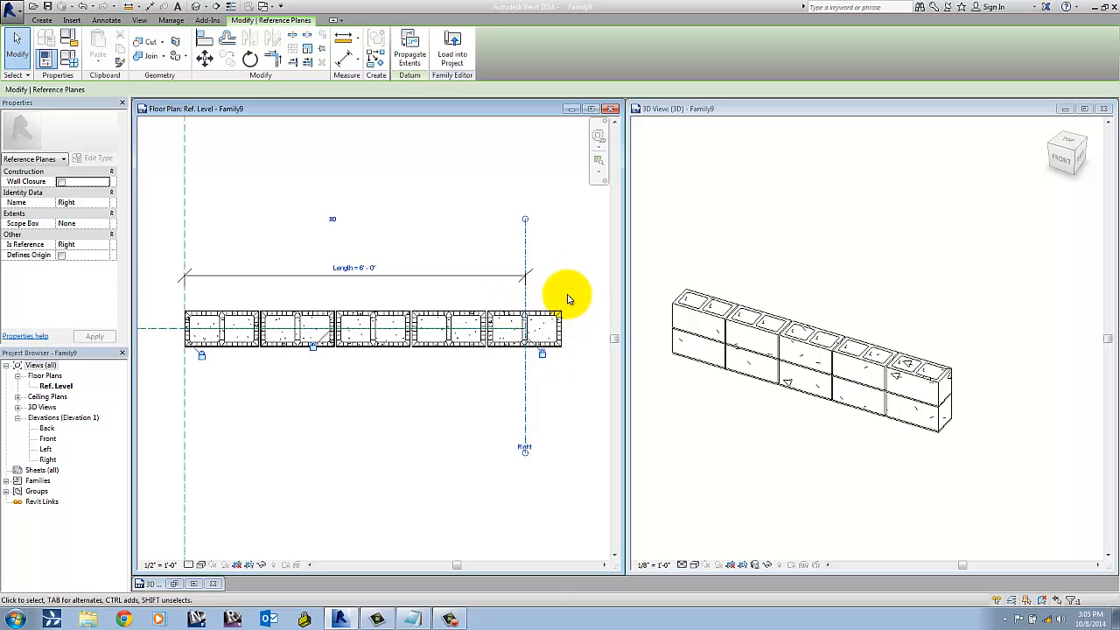
{"action": "left_click", "coordinate": [490, 294]}
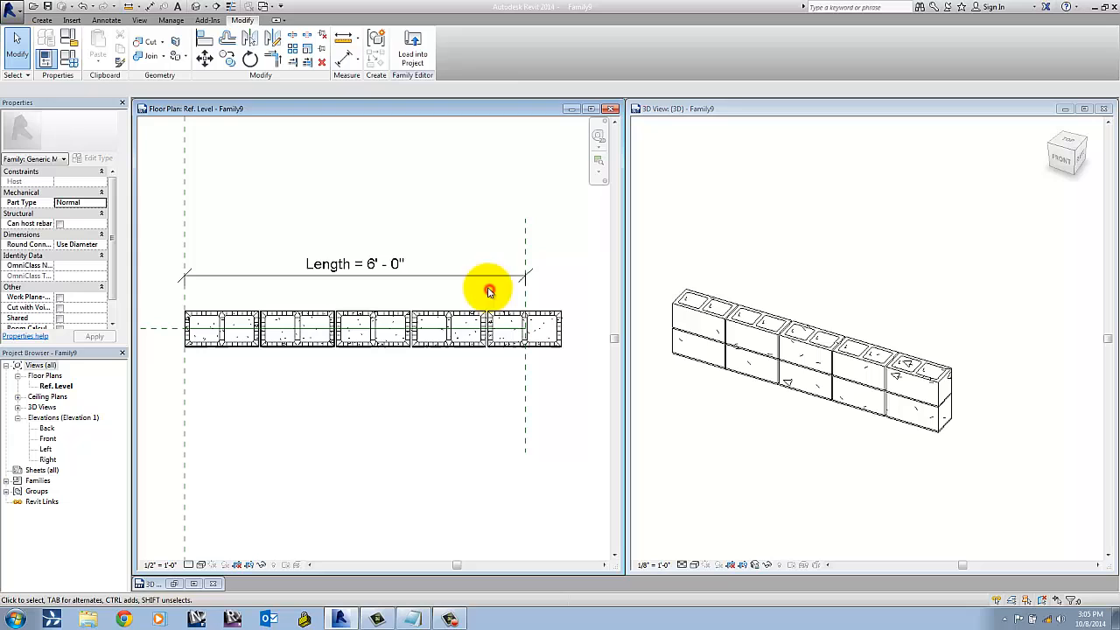
Bring up the HorzBlock formula in the family types, then switch to Notepad and add ROUNDDOWN and ROUNDUP below the formula notes.
{"action": "left_click", "coordinate": [68, 61]}
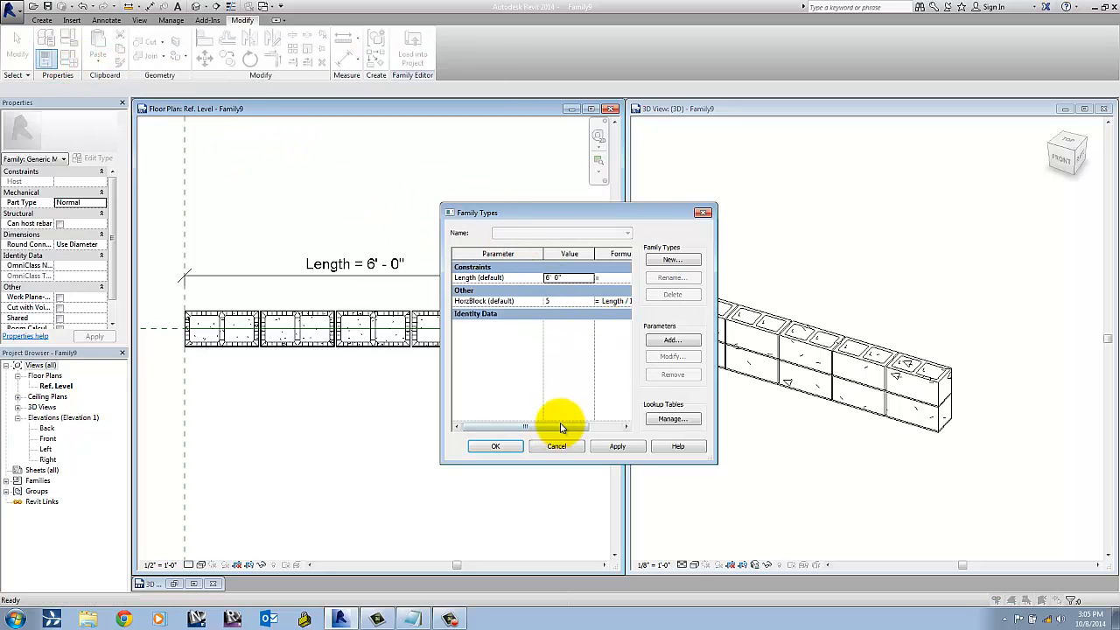
{"action": "left_click_drag", "start_coordinate": [569, 427], "coordinate": [589, 428]}
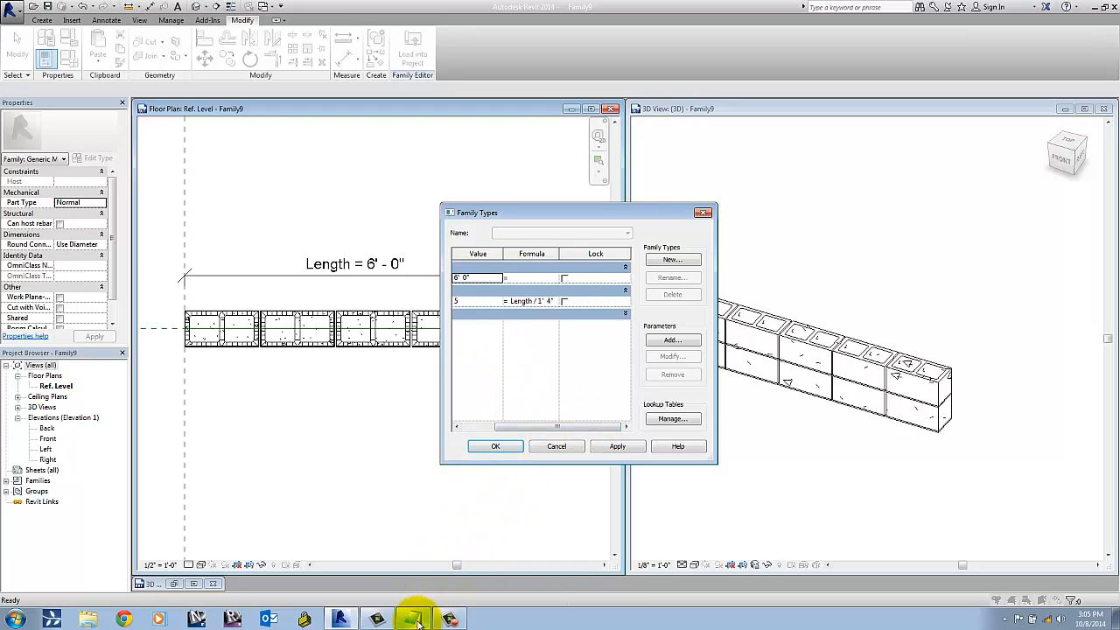
{"action": "mouse_move", "coordinate": [416, 620]}
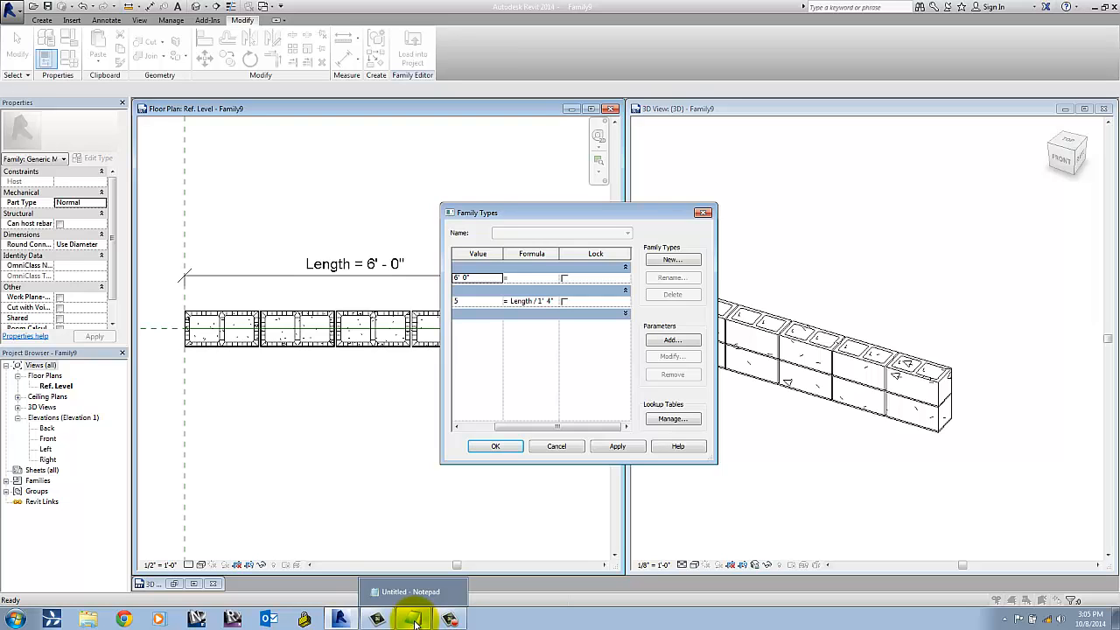
{"action": "left_click", "coordinate": [416, 621]}
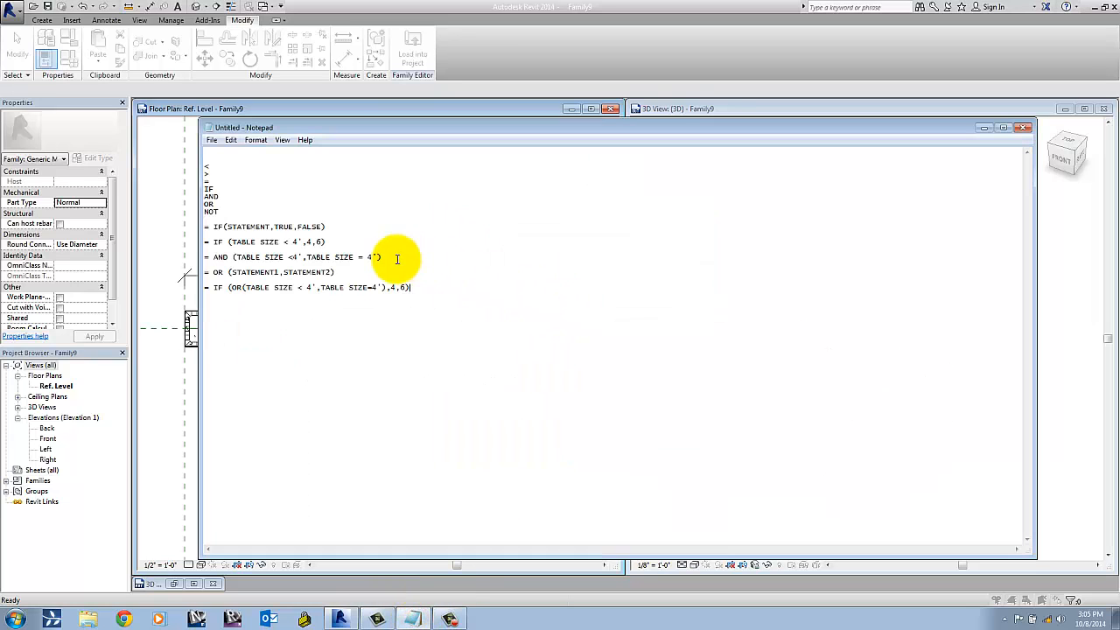
{"action": "left_click", "coordinate": [439, 296]}
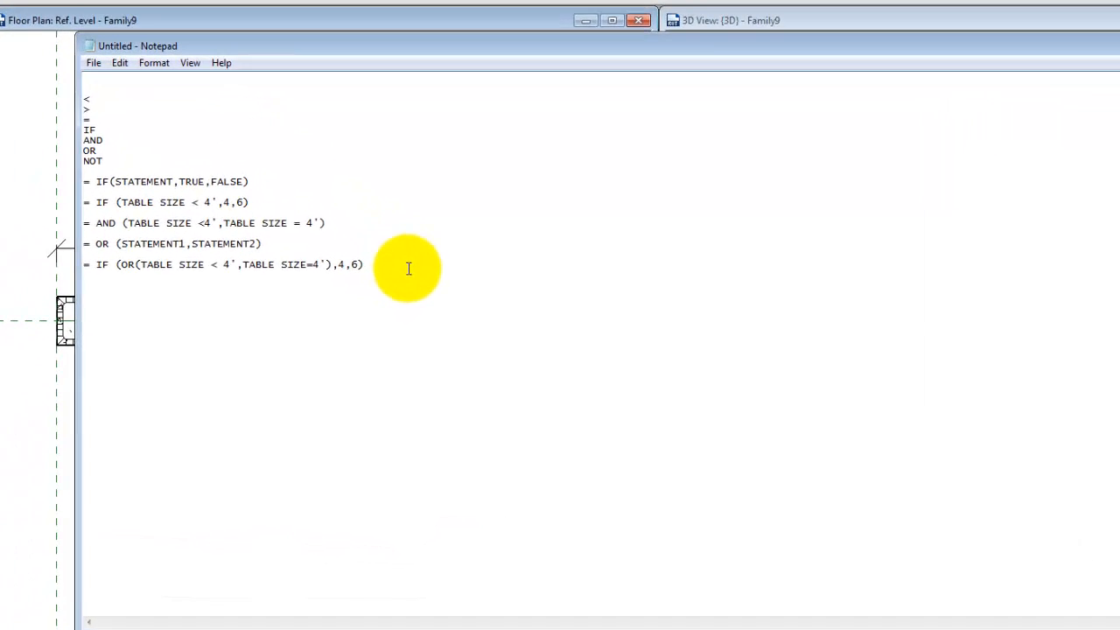
{"action": "key", "text": "Return"}
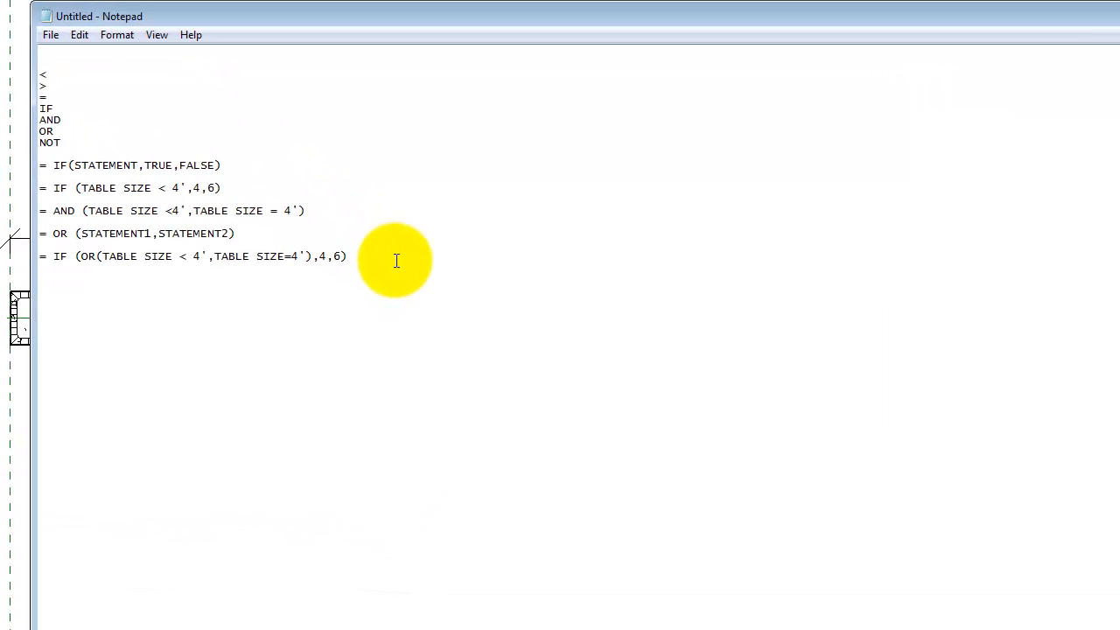
{"action": "type", "text": "ROUNDUP"}
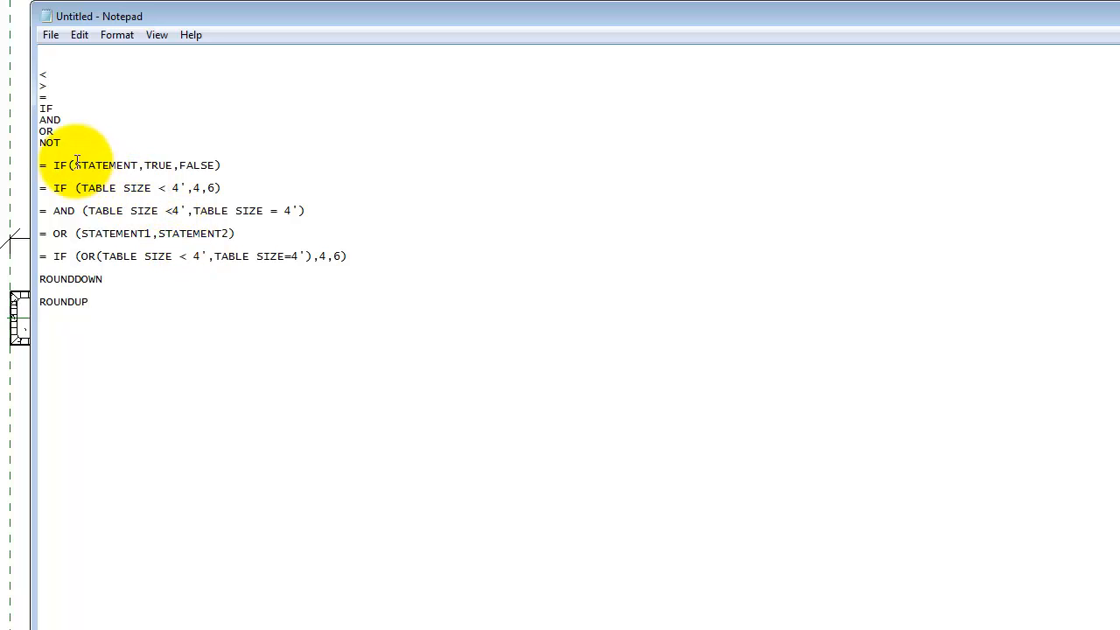
Complete the ROUNDDOWN note in Notepad so it reads ROUNDDOWN(STATEMENT).
{"action": "double_click", "coordinate": [55, 211]}
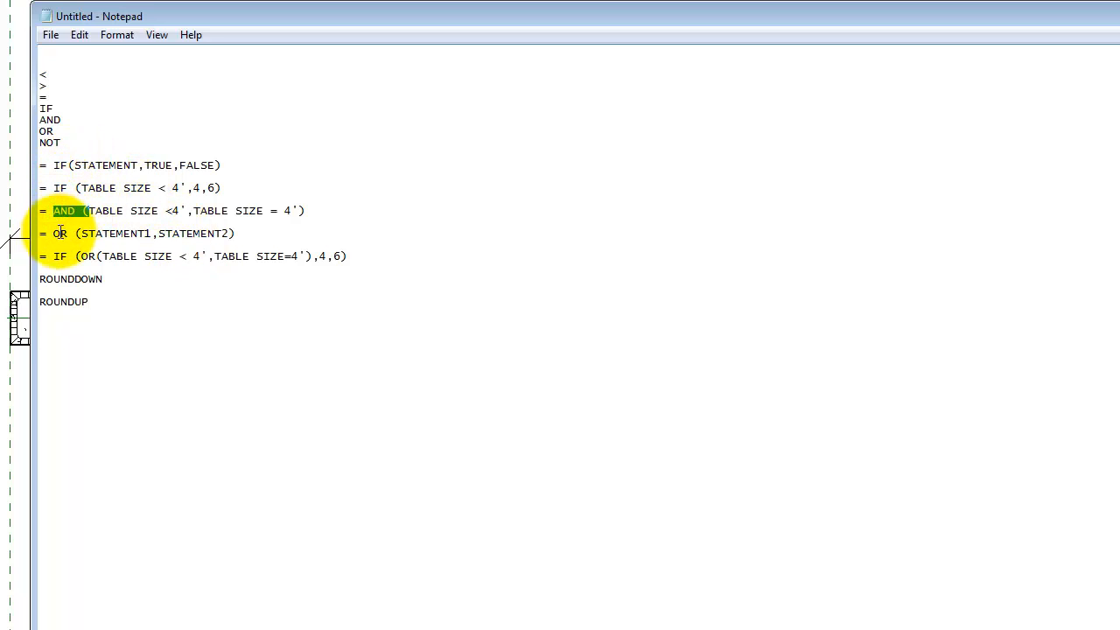
{"action": "left_click", "coordinate": [120, 333]}
{"action": "left_click", "coordinate": [109, 281]}
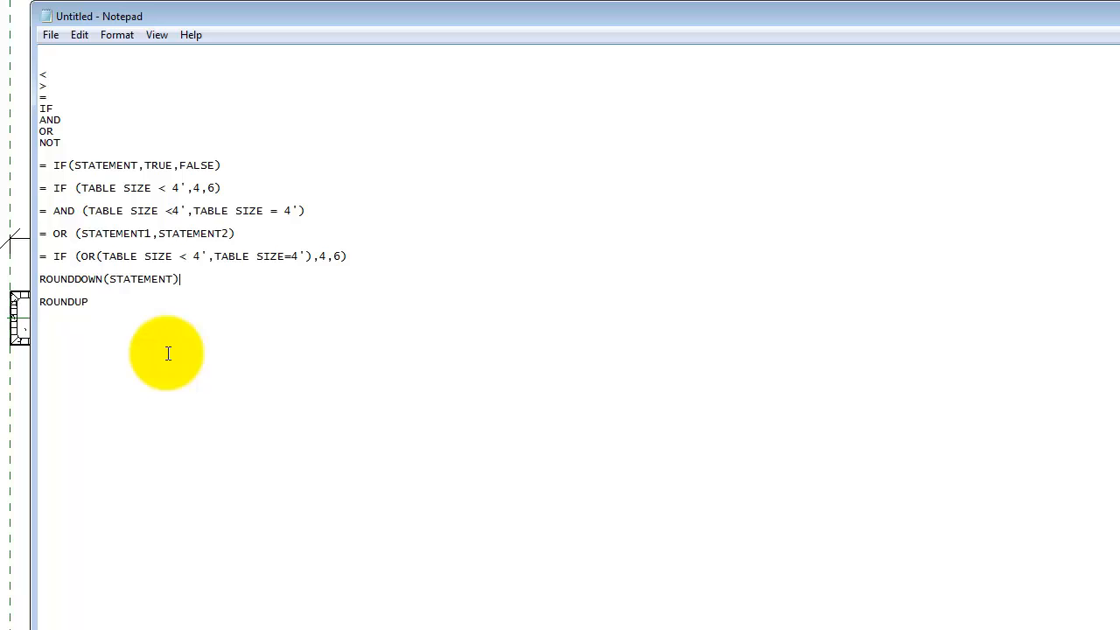
{"action": "left_click_drag", "start_coordinate": [109, 279], "coordinate": [173, 279]}
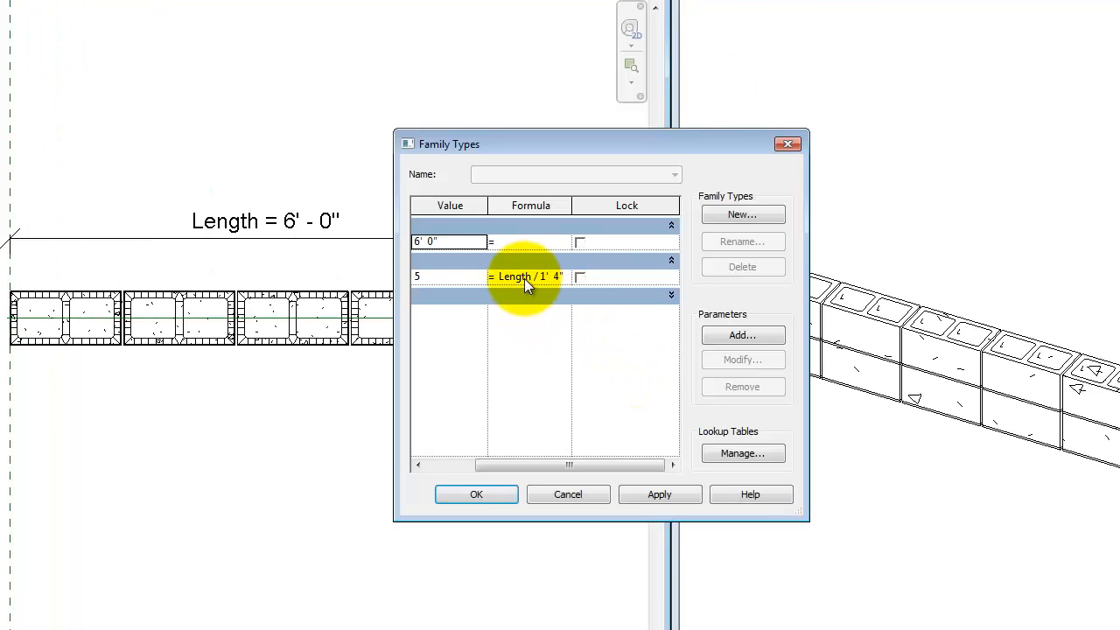
Back in Revit, change the HorzBlock formula to rounddown(Length / 1' 4") and apply it.
{"action": "left_click", "coordinate": [502, 278]}
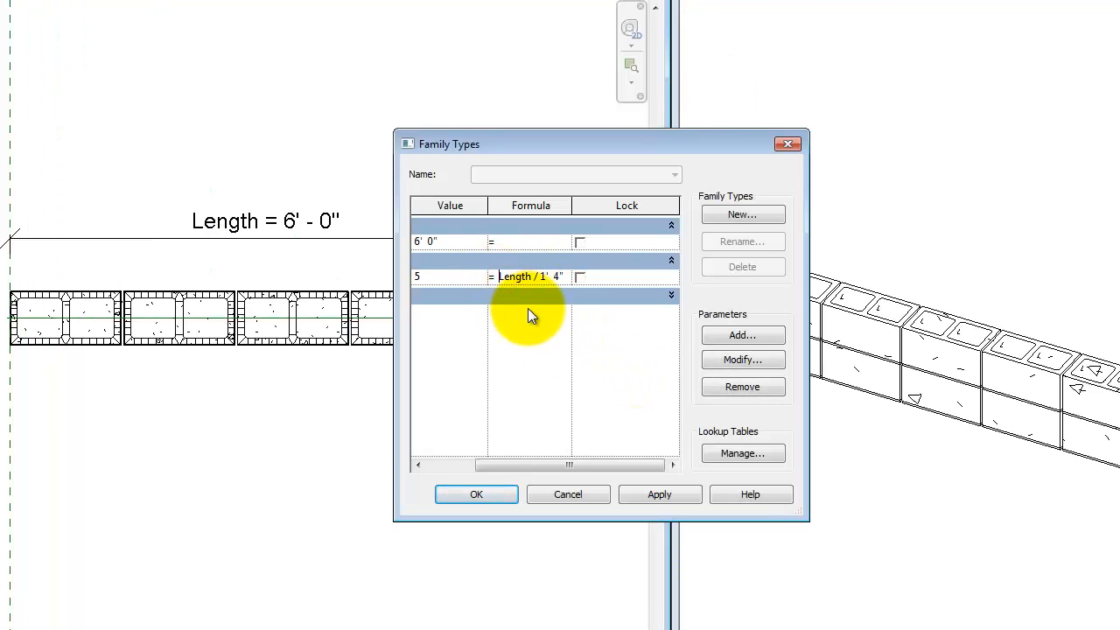
{"action": "type", "text": "rounddown(Le"}
{"action": "key", "text": "End"}
{"action": "type", "text": ")"}
{"action": "left_click", "coordinate": [647, 495]}
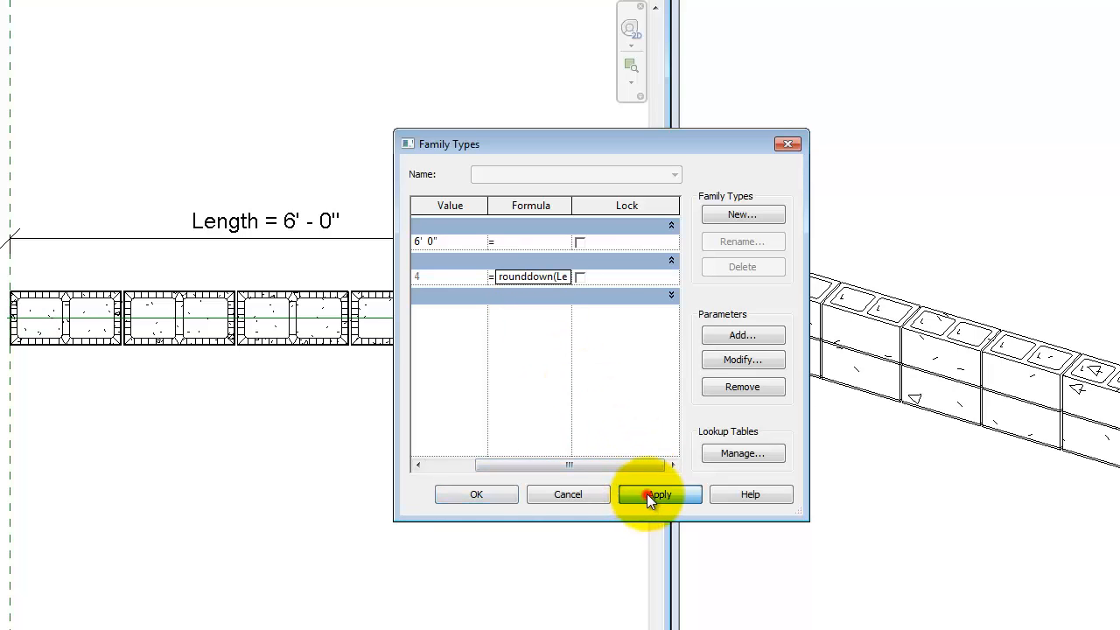
{"action": "left_click_drag", "start_coordinate": [621, 464], "coordinate": [577, 461]}
{"action": "left_click", "coordinate": [476, 494]}
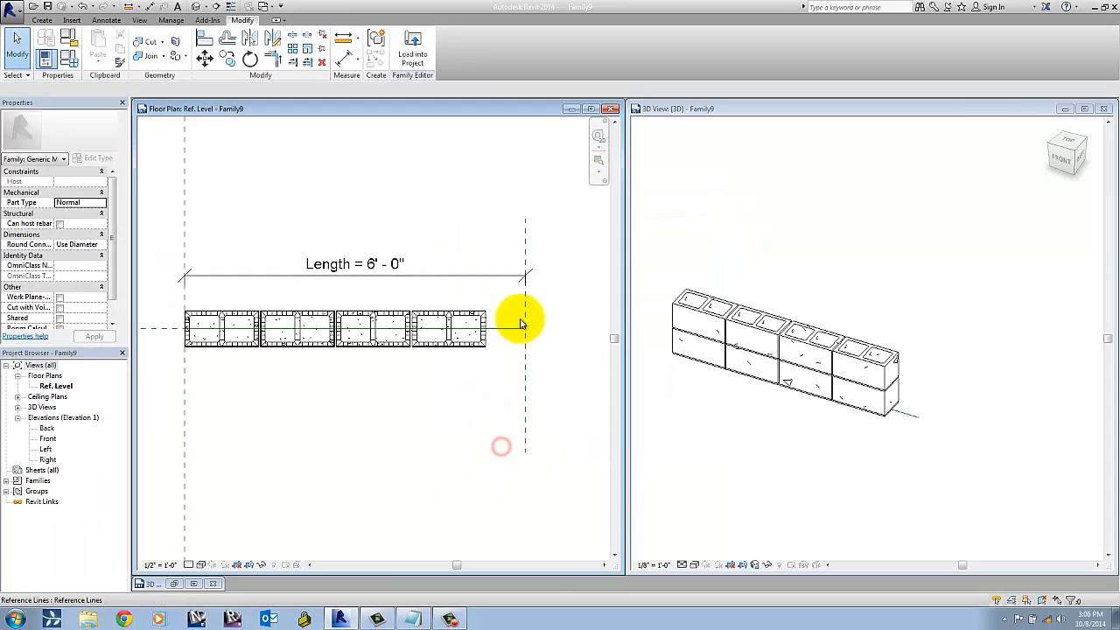
Try to move the Right reference plane inward to a Length of about 2' 5".
{"action": "left_click", "coordinate": [526, 386]}
{"action": "left_click_drag", "start_coordinate": [526, 386], "coordinate": [319, 379]}
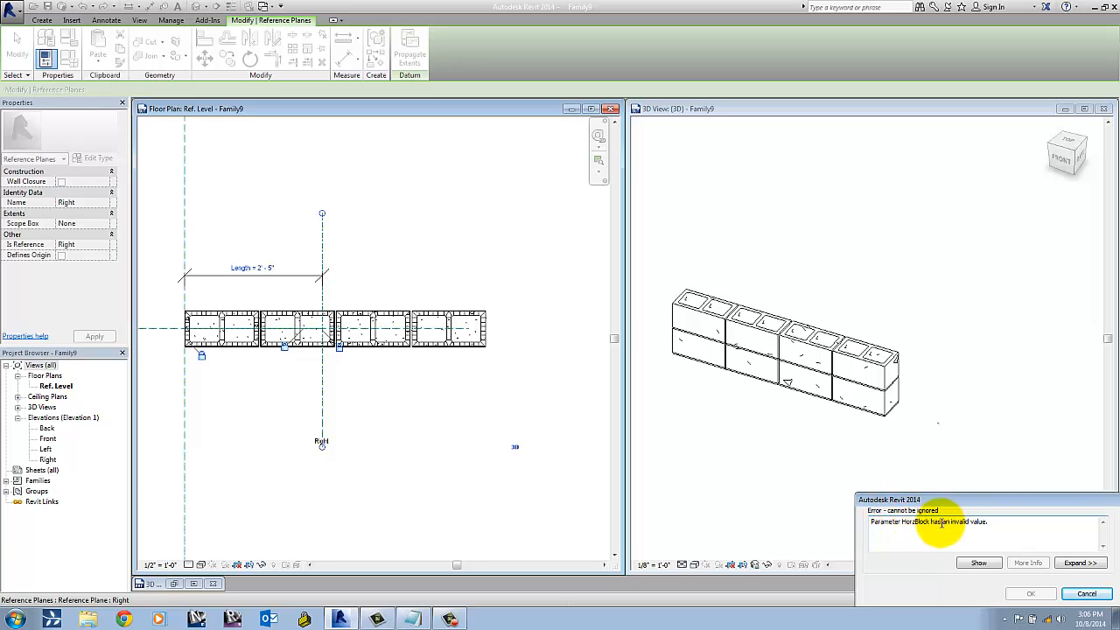
{"action": "left_click", "coordinate": [1076, 595]}
Move the Right reference plane closer to the end of the last block, to a Length of about 5' 5".
{"action": "left_click_drag", "start_coordinate": [525, 355], "coordinate": [492, 353]}
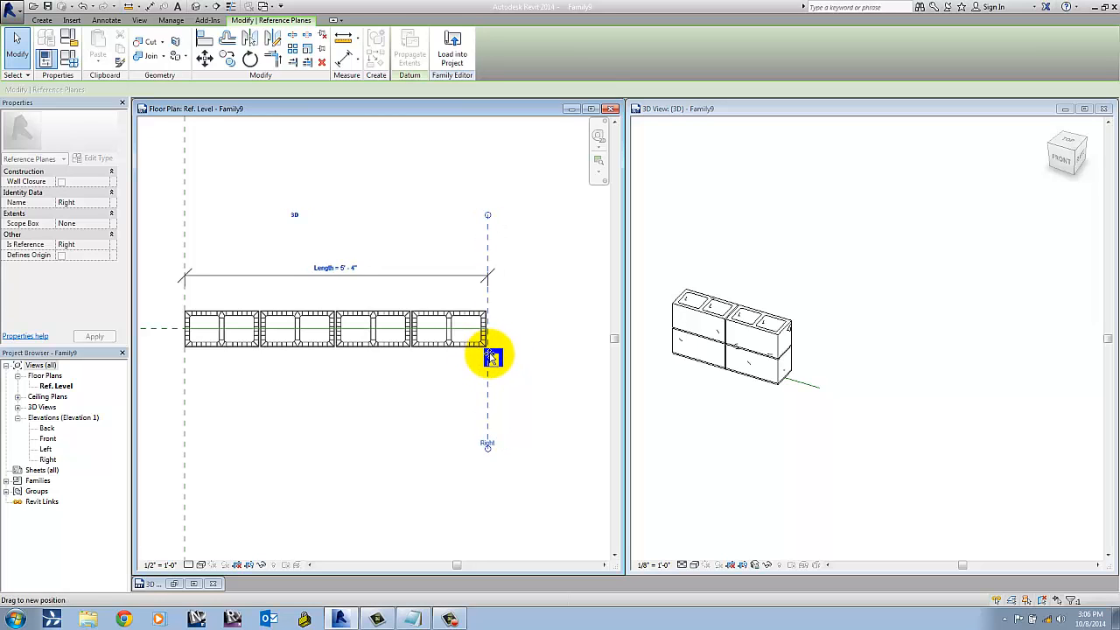
{"action": "left_click", "coordinate": [439, 381]}
{"action": "left_click", "coordinate": [775, 273]}
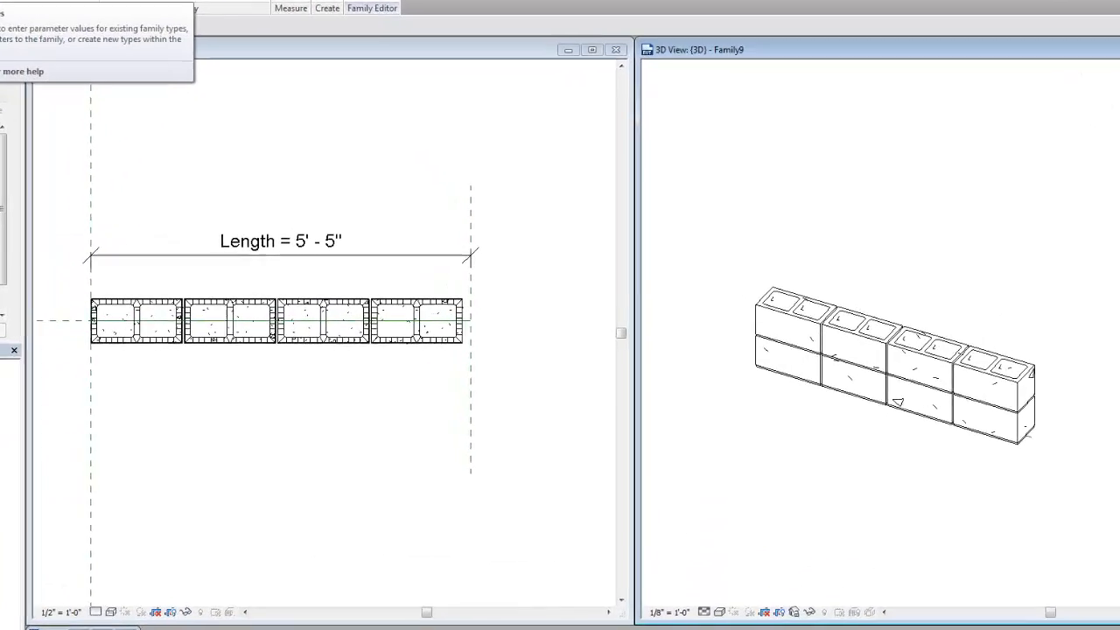
Add an instance family parameter named Height with type Length, grouped under Dimensions.
{"action": "left_click", "coordinate": [17, 3]}
{"action": "left_click_drag", "start_coordinate": [496, 138], "coordinate": [510, 131]}
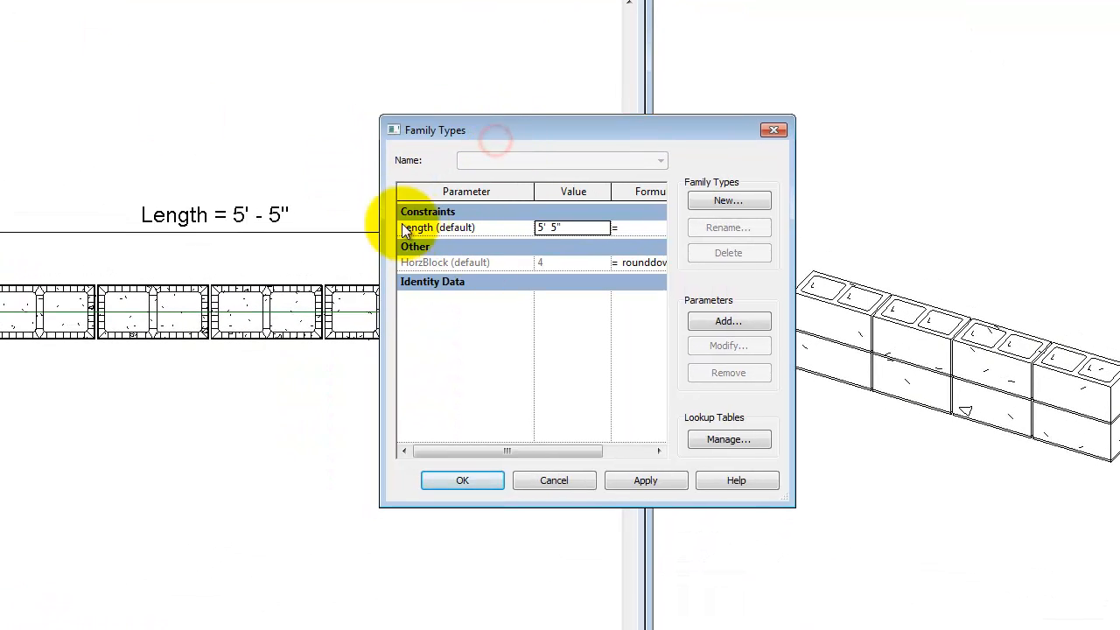
{"action": "left_click", "coordinate": [745, 324]}
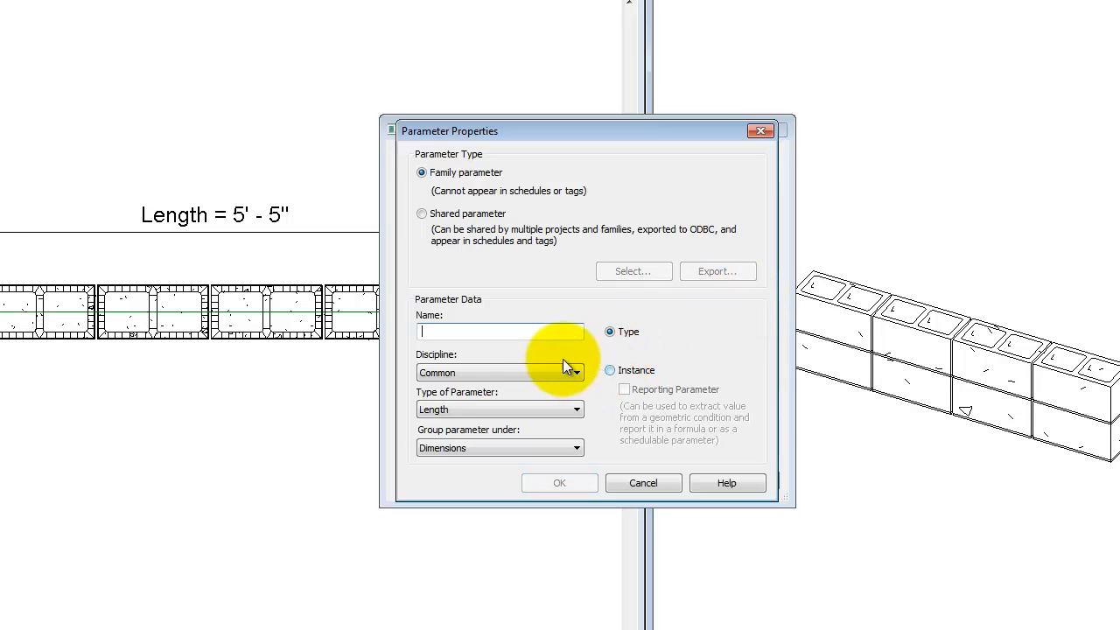
{"action": "type", "text": "Height"}
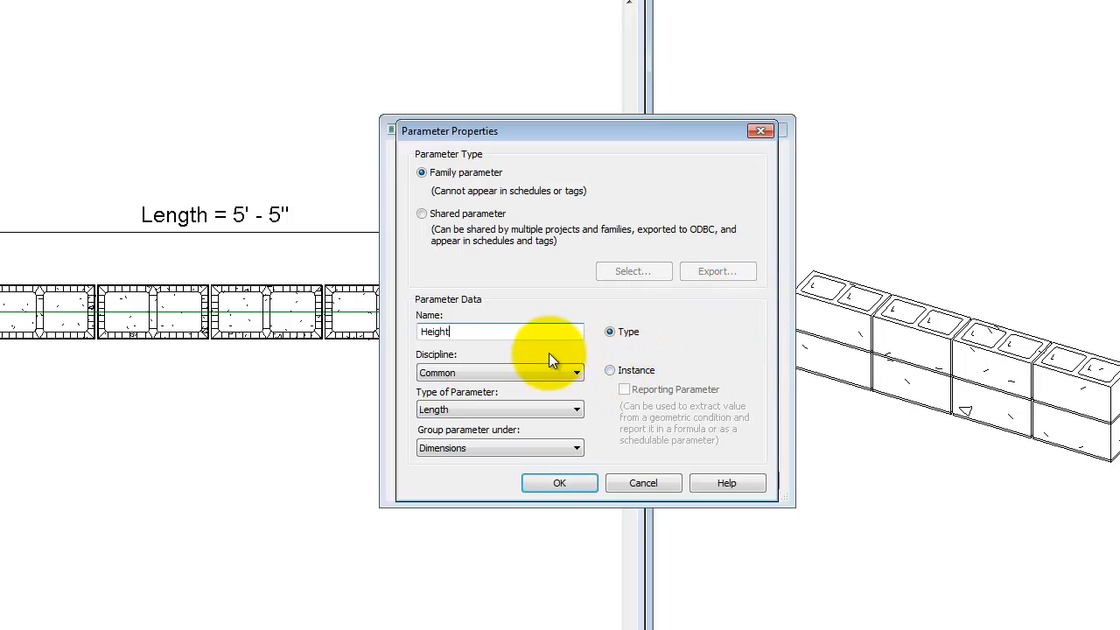
{"action": "left_click", "coordinate": [428, 408]}
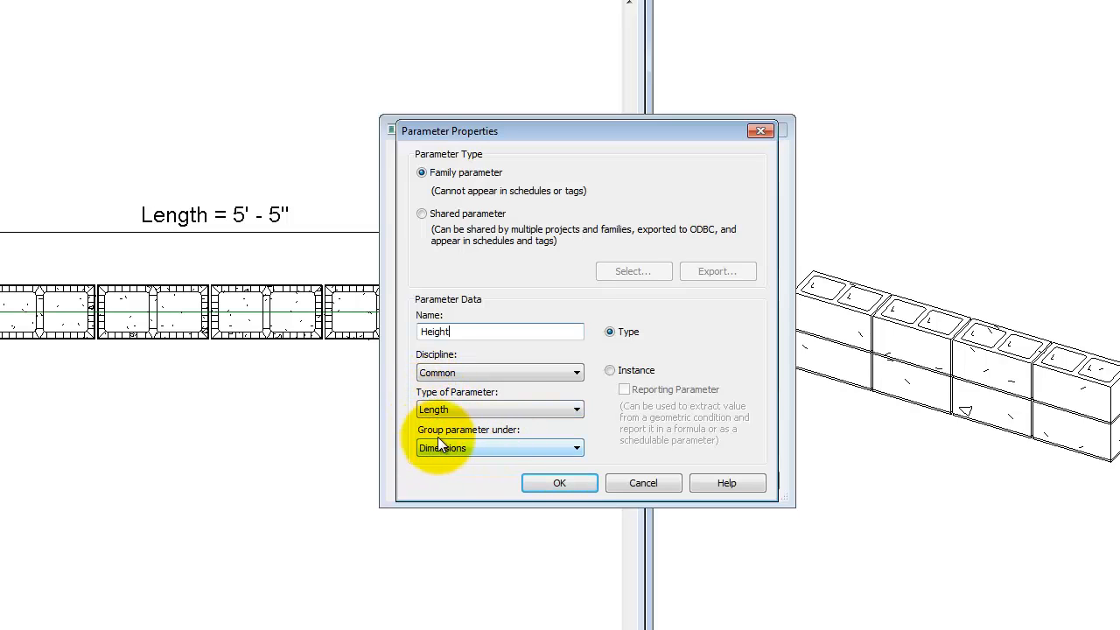
{"action": "left_click", "coordinate": [612, 370]}
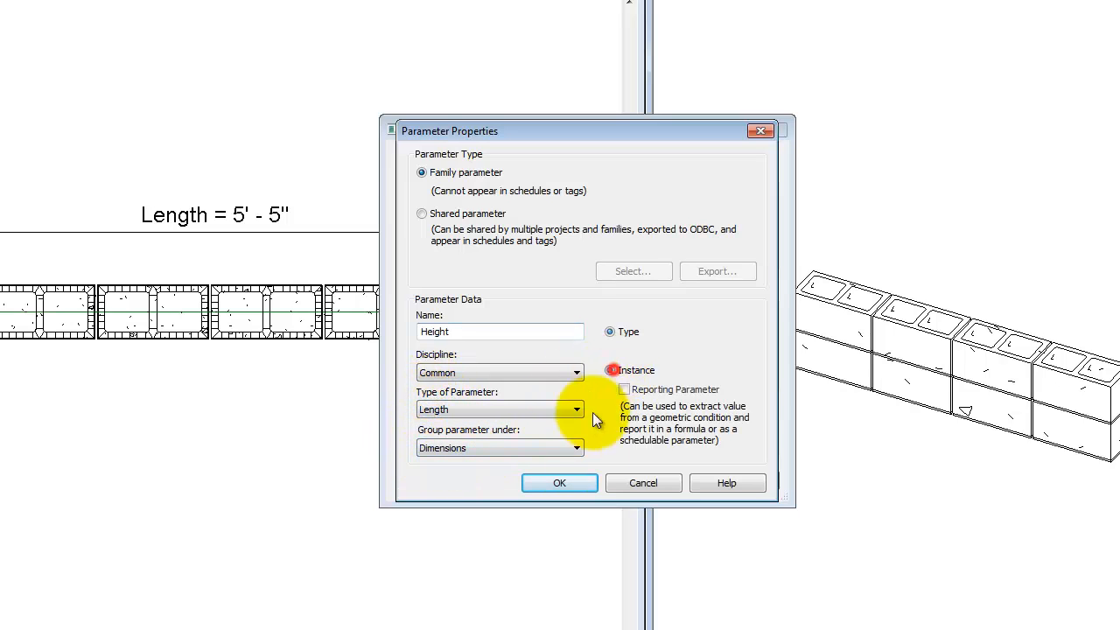
{"action": "left_click", "coordinate": [564, 482]}
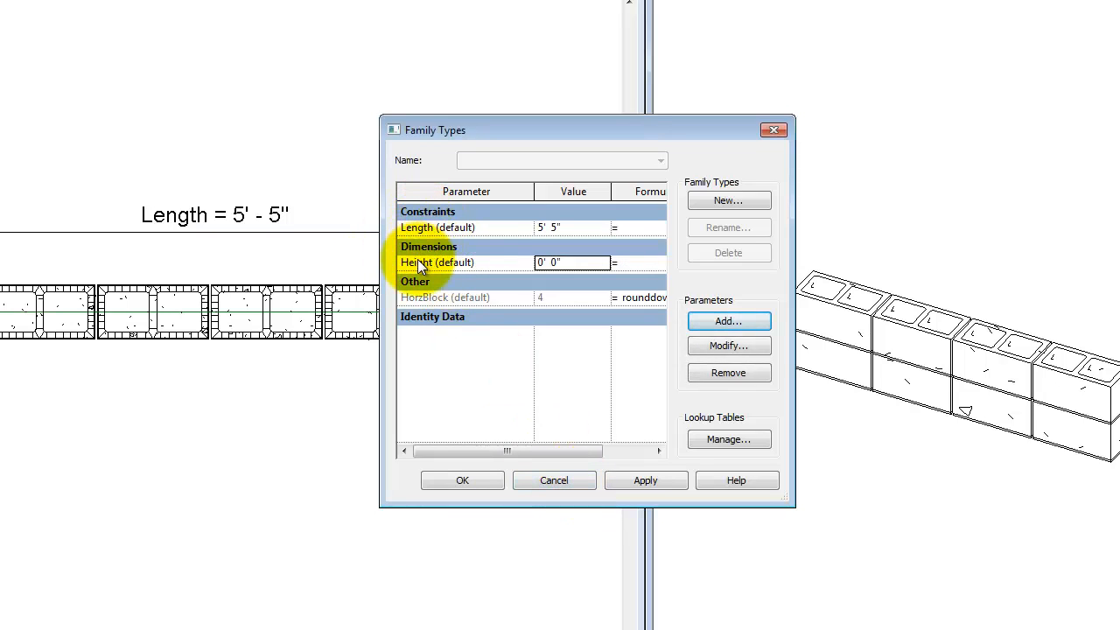
Modify the Height parameter so it is grouped under Constraints.
{"action": "left_click", "coordinate": [417, 261]}
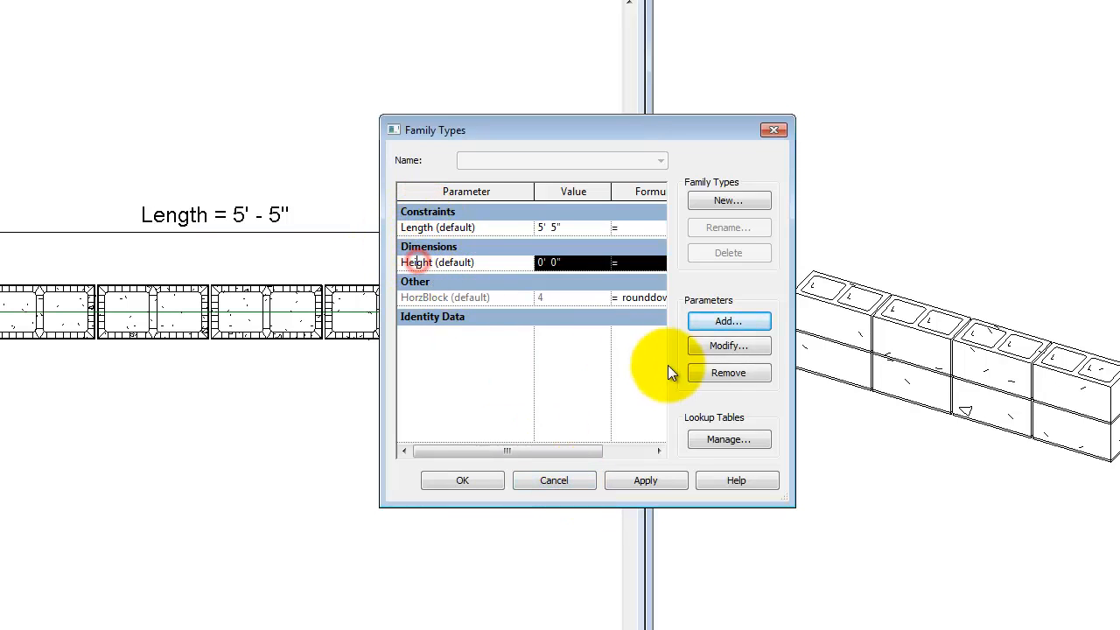
{"action": "left_click", "coordinate": [712, 347]}
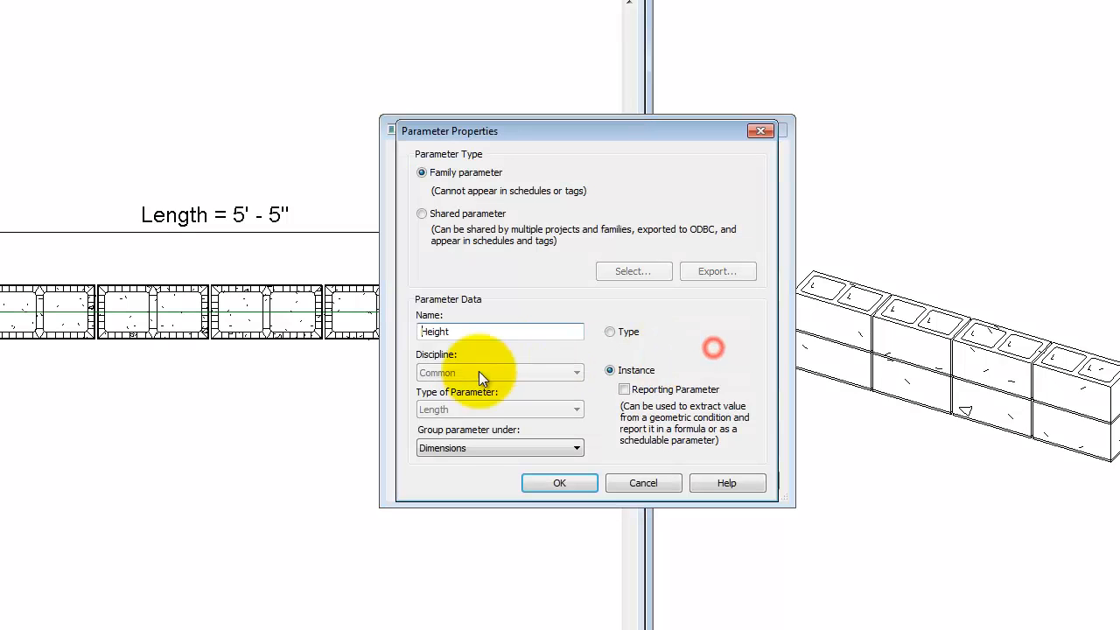
{"action": "left_click", "coordinate": [457, 446]}
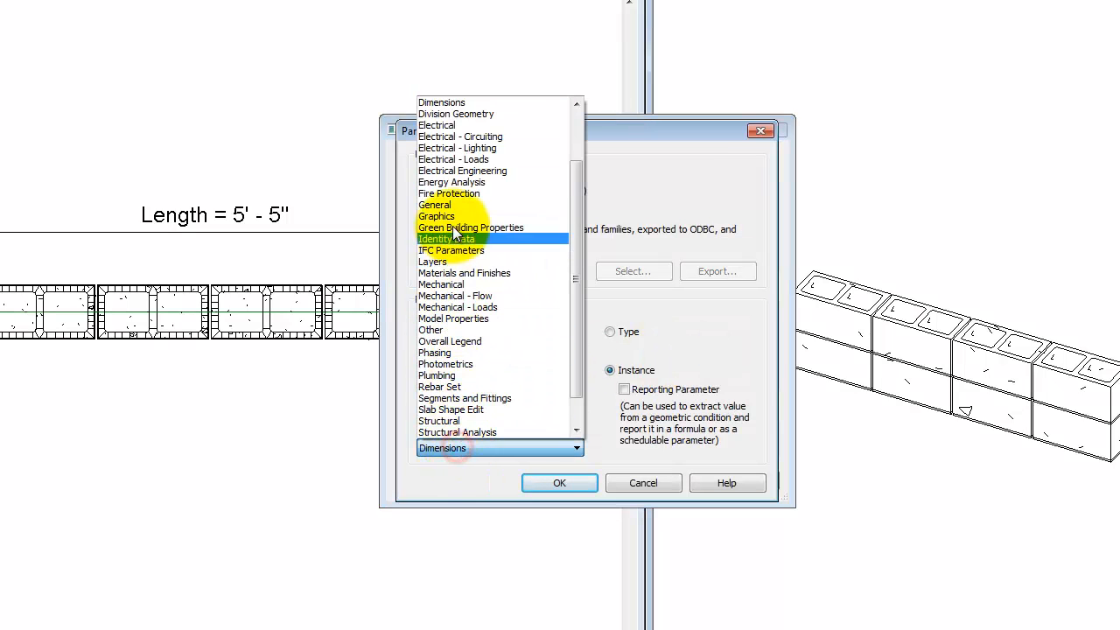
{"action": "scroll", "coordinate": [452, 210], "scroll_direction": "up", "scroll_amount": 2}
{"action": "scroll", "coordinate": [453, 202], "scroll_direction": "up", "scroll_amount": 1}
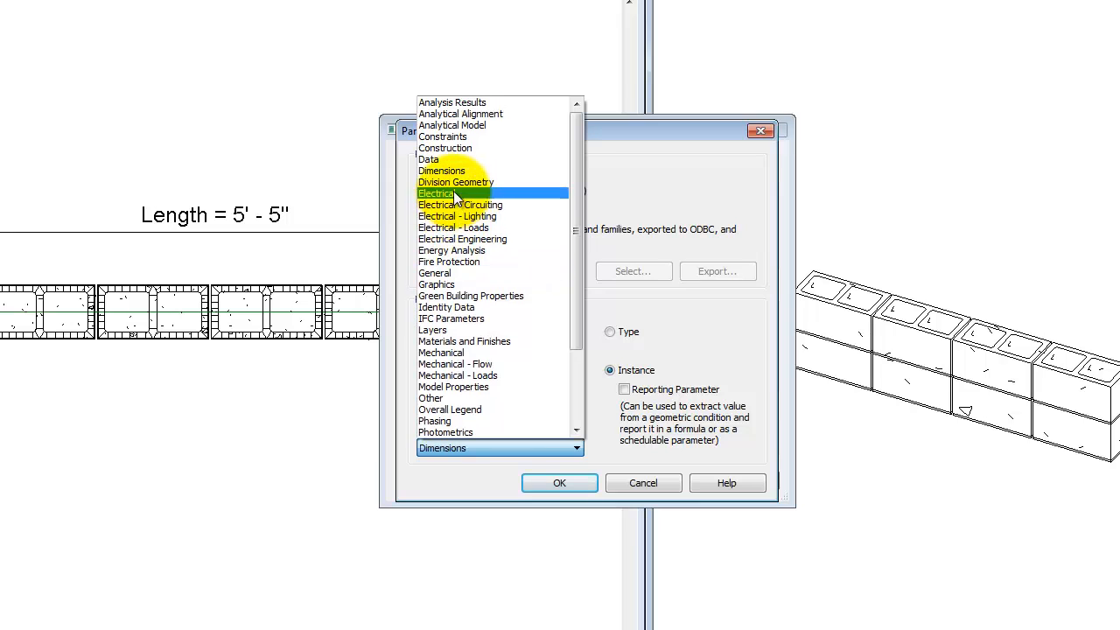
{"action": "left_click", "coordinate": [463, 135]}
{"action": "left_click", "coordinate": [558, 483]}
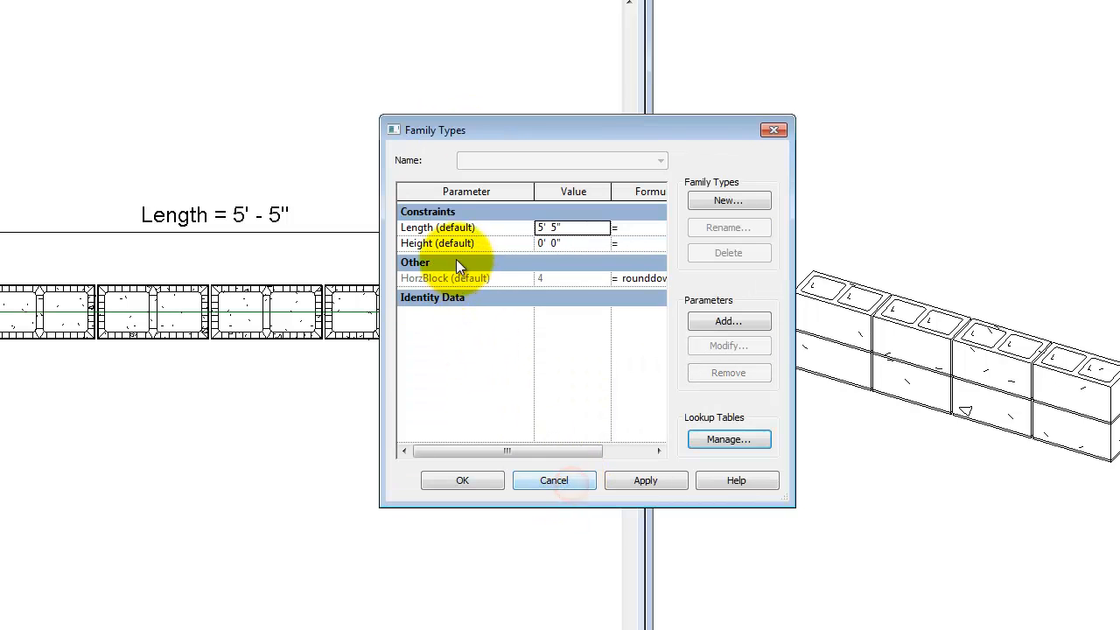
Set the Height parameter to 8' 0", apply it and close the family types.
{"action": "left_click", "coordinate": [585, 243]}
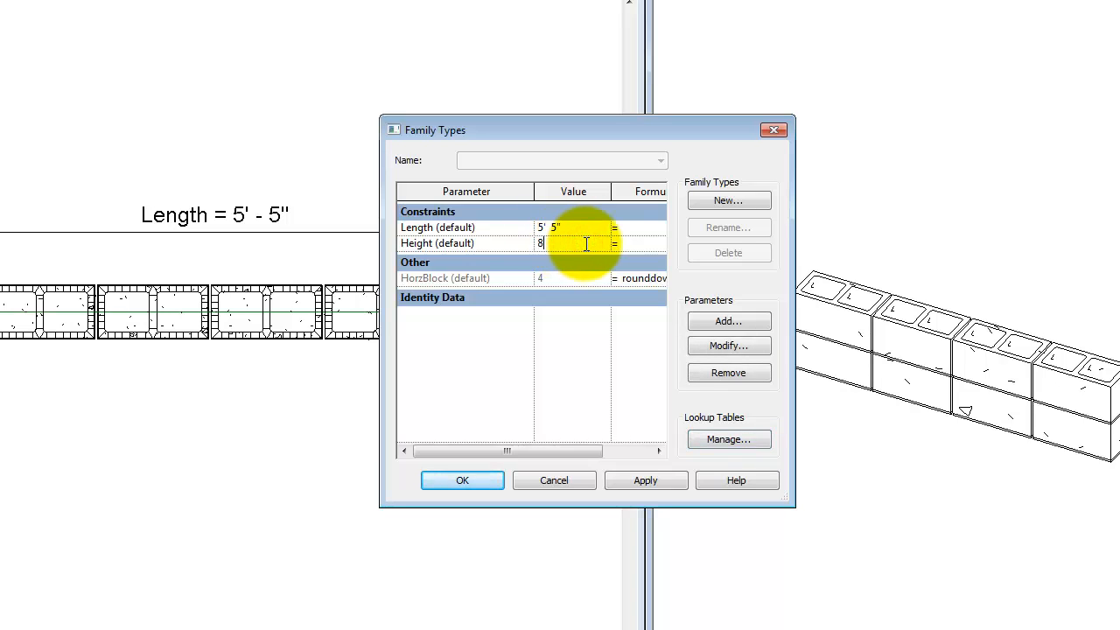
{"action": "left_click", "coordinate": [639, 481]}
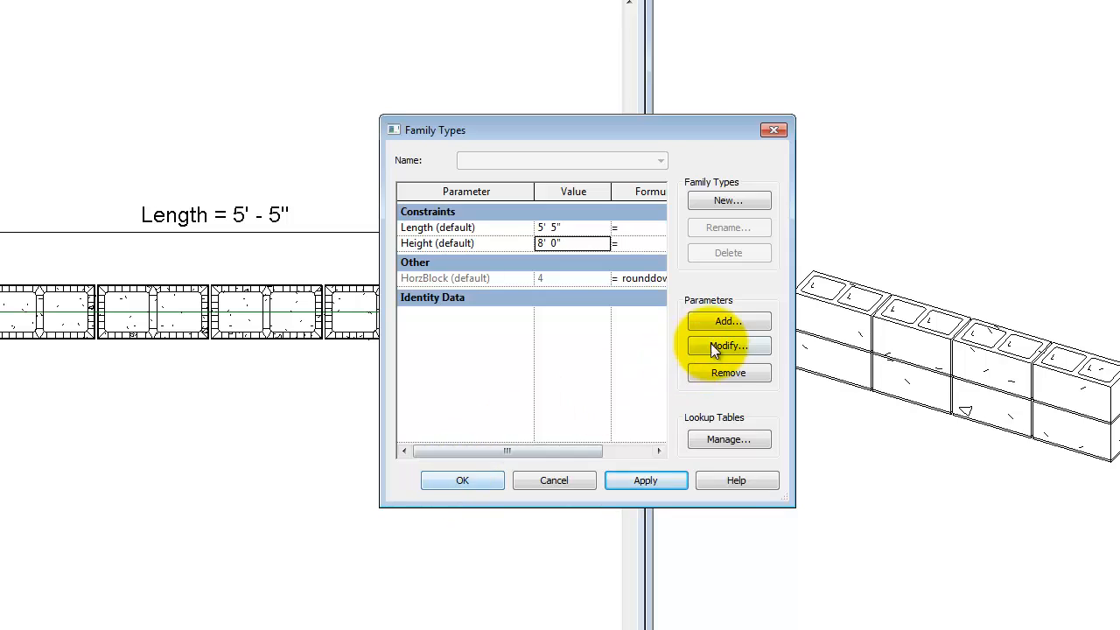
{"action": "left_click", "coordinate": [464, 480]}
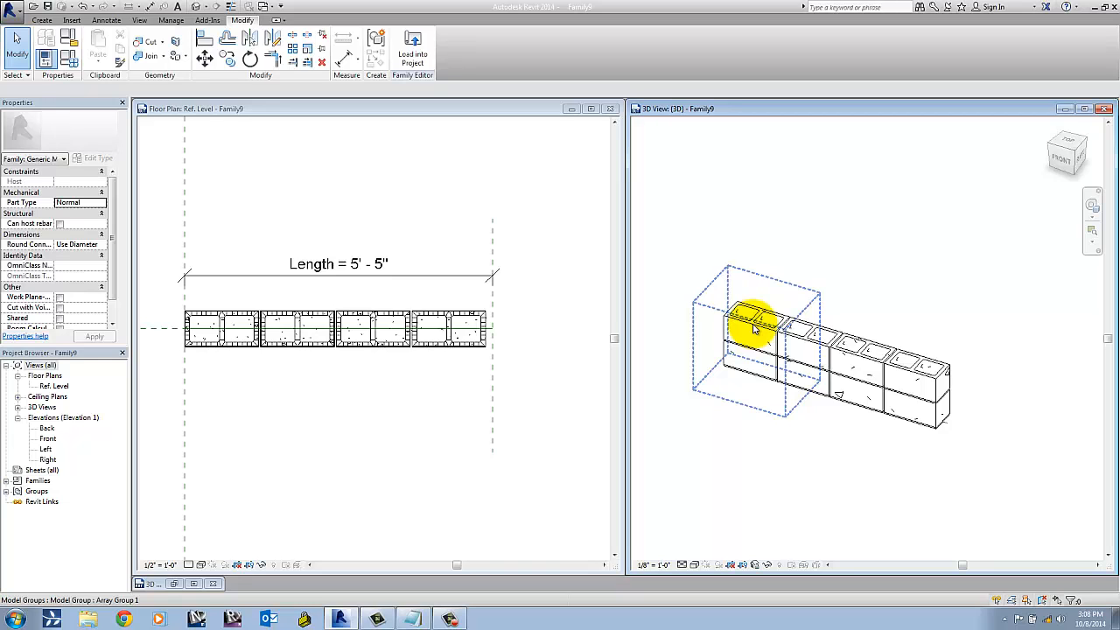
Edit the first array group, set the nested block stack's VertBlock to 3 and finish the group.
{"action": "double_click", "coordinate": [752, 326]}
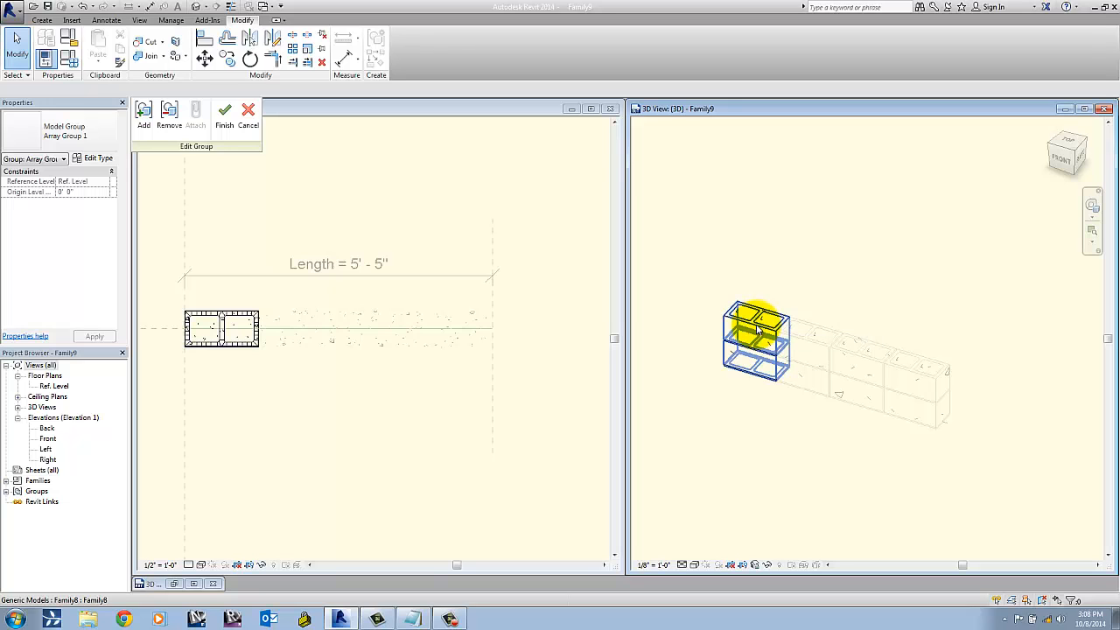
{"action": "left_click", "coordinate": [756, 330]}
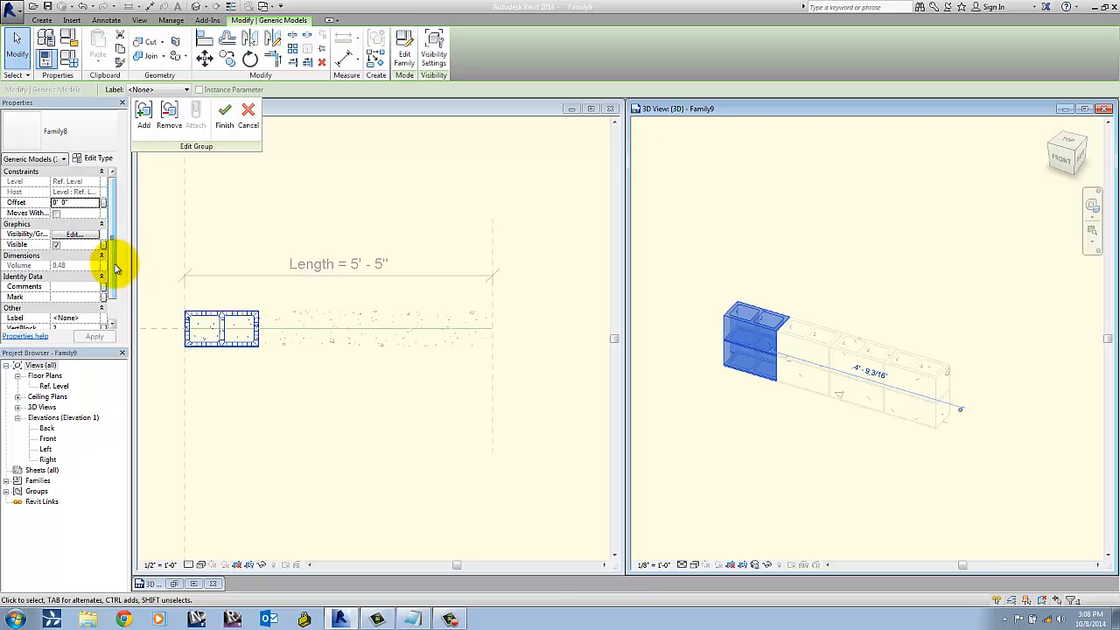
{"action": "scroll", "coordinate": [115, 269], "scroll_direction": "down", "scroll_amount": 2}
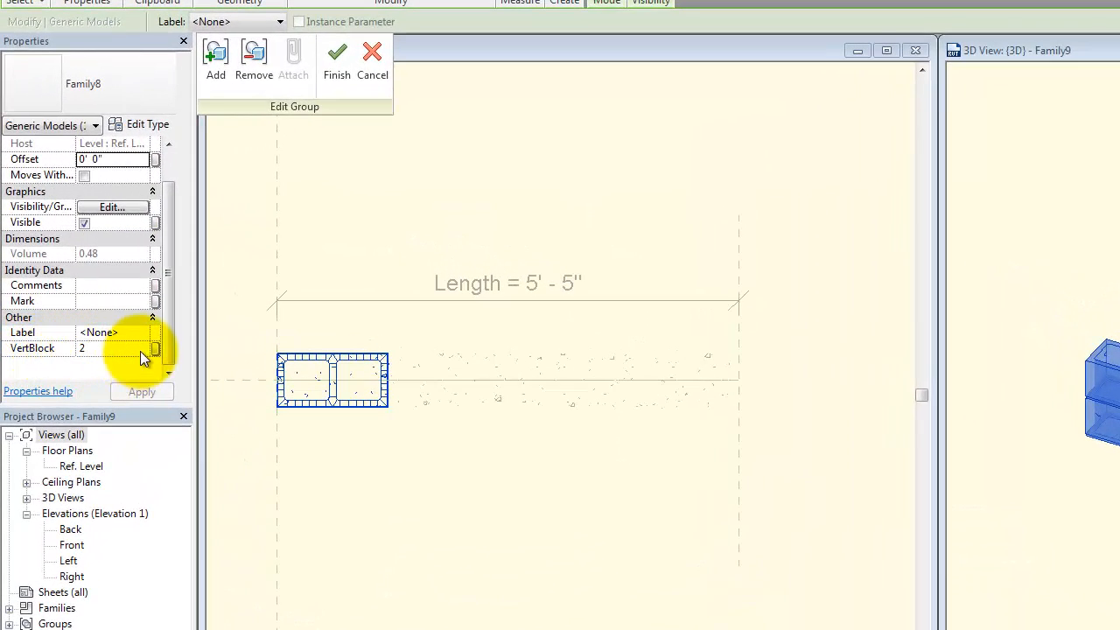
{"action": "left_click", "coordinate": [144, 346]}
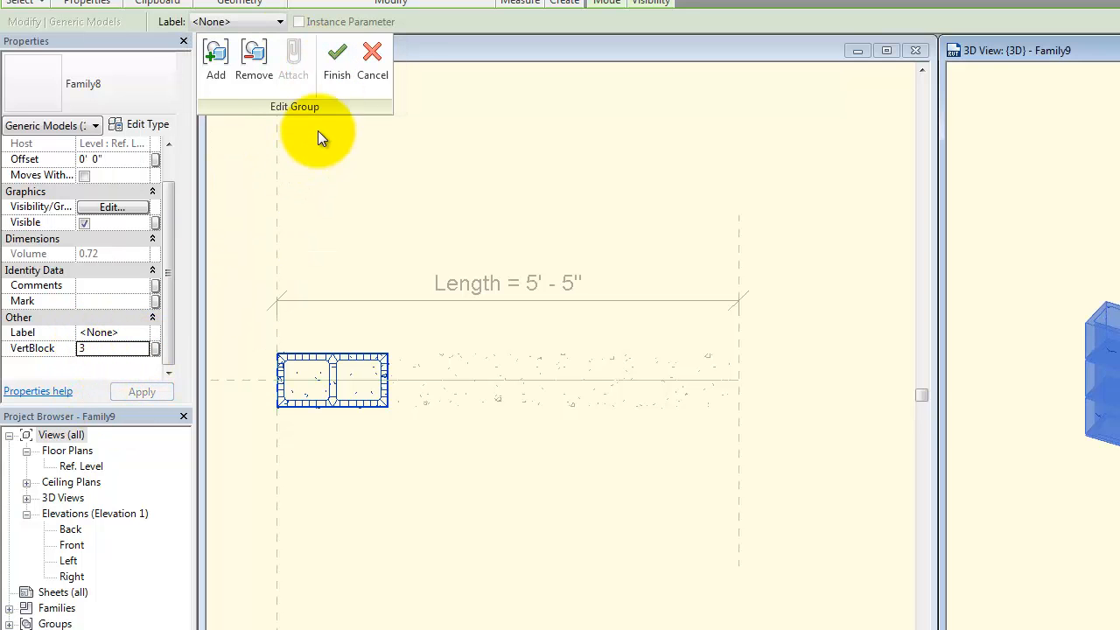
{"action": "left_click", "coordinate": [335, 77]}
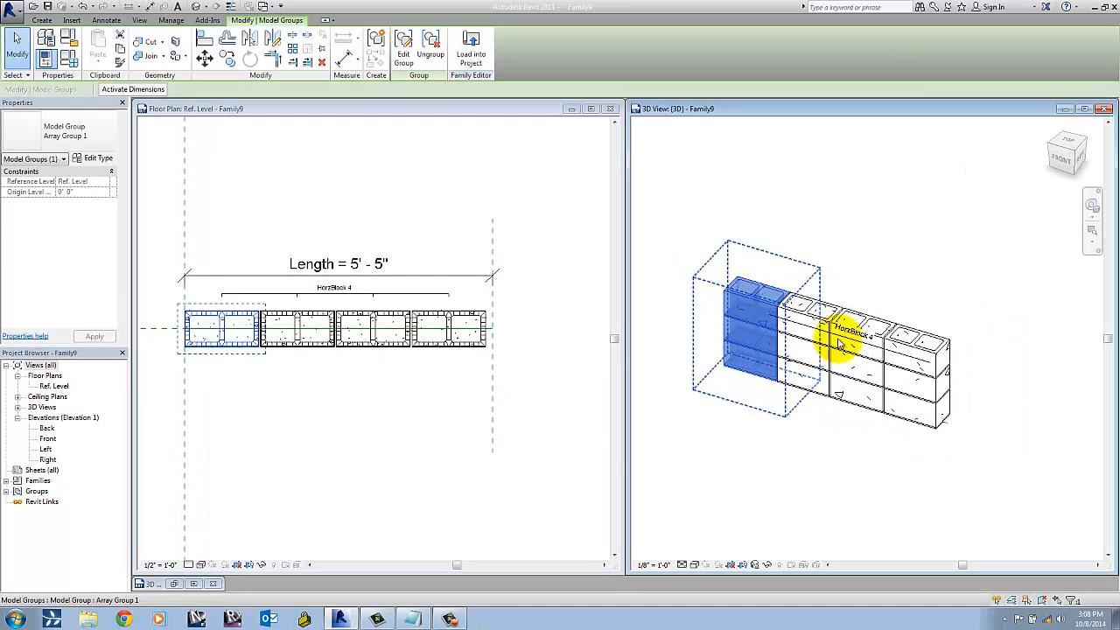
Edit the first array group again and open the family parameter association for the nested block stack's VertBlock.
{"action": "double_click", "coordinate": [755, 302]}
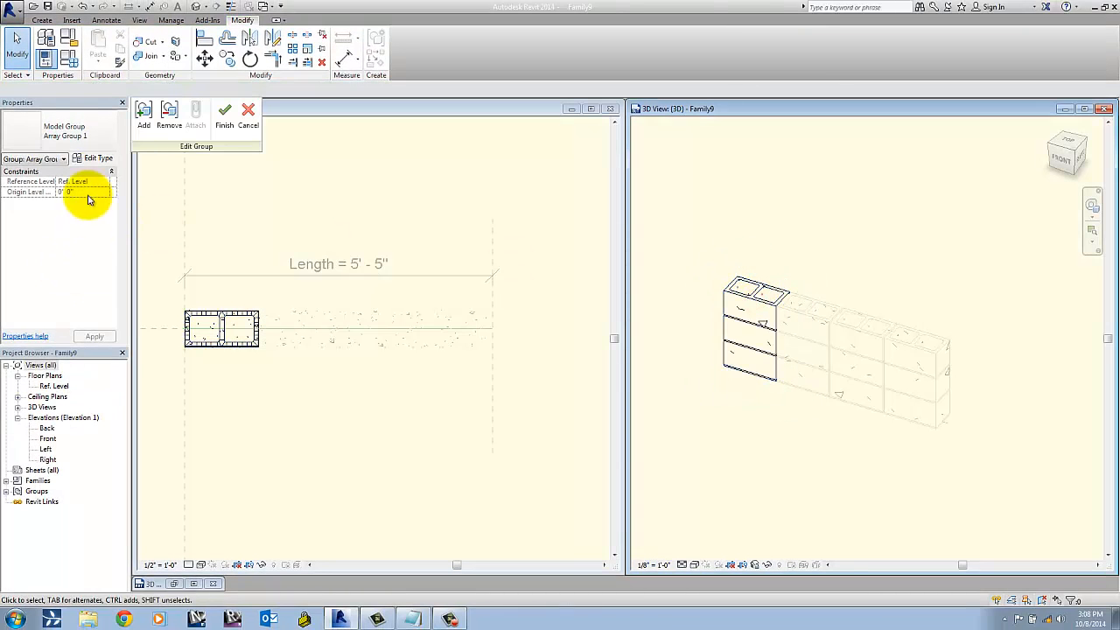
{"action": "left_click", "coordinate": [744, 292]}
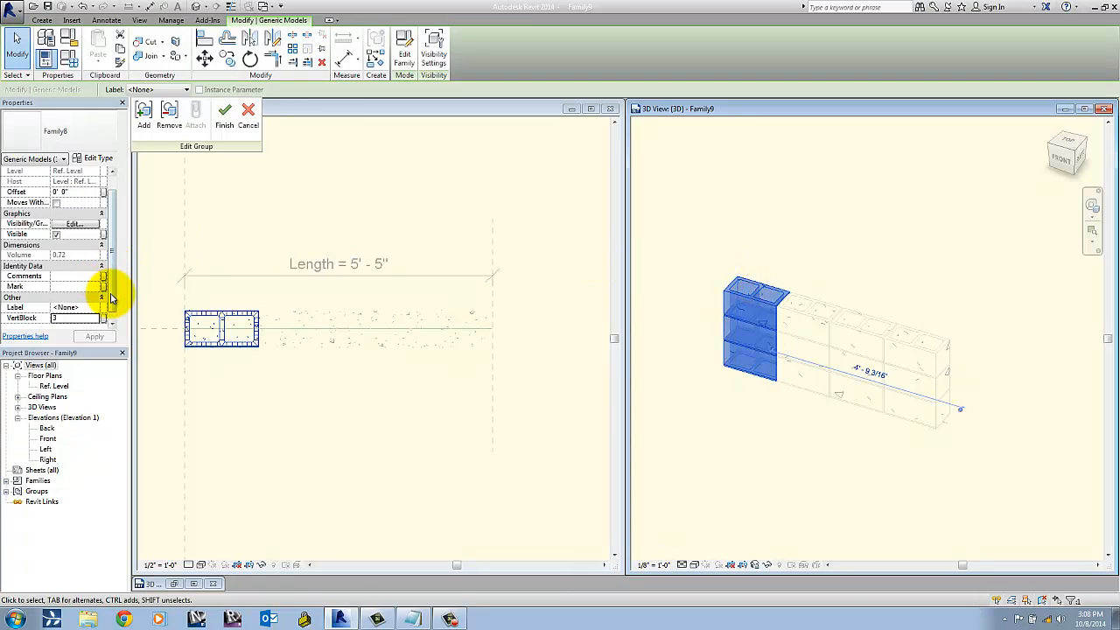
{"action": "scroll", "coordinate": [111, 298], "scroll_direction": "down", "scroll_amount": 1}
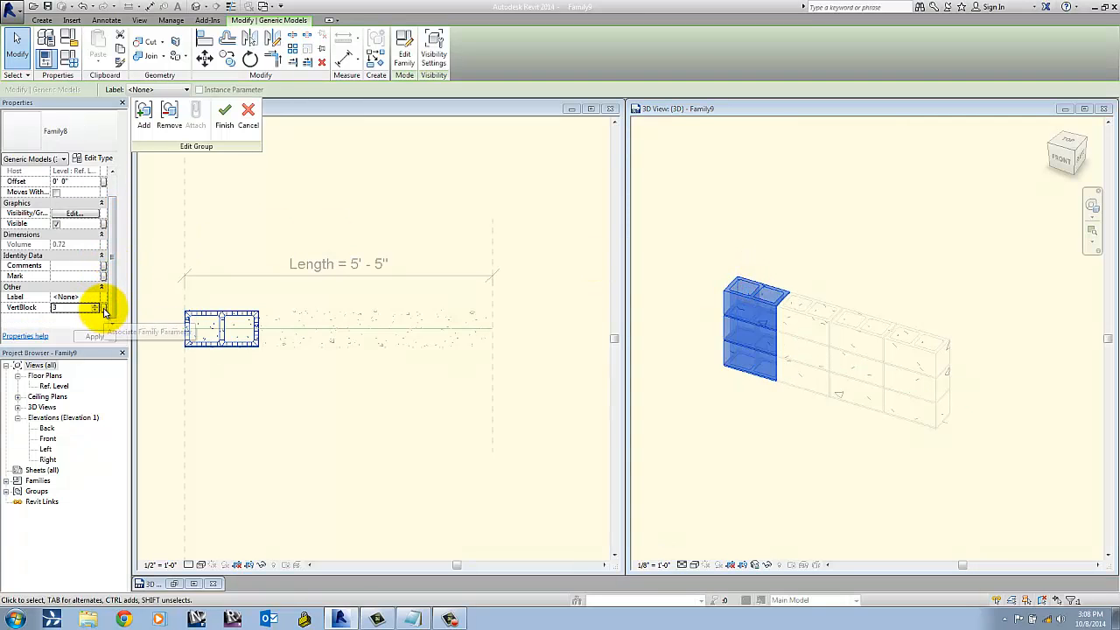
{"action": "left_click", "coordinate": [104, 309]}
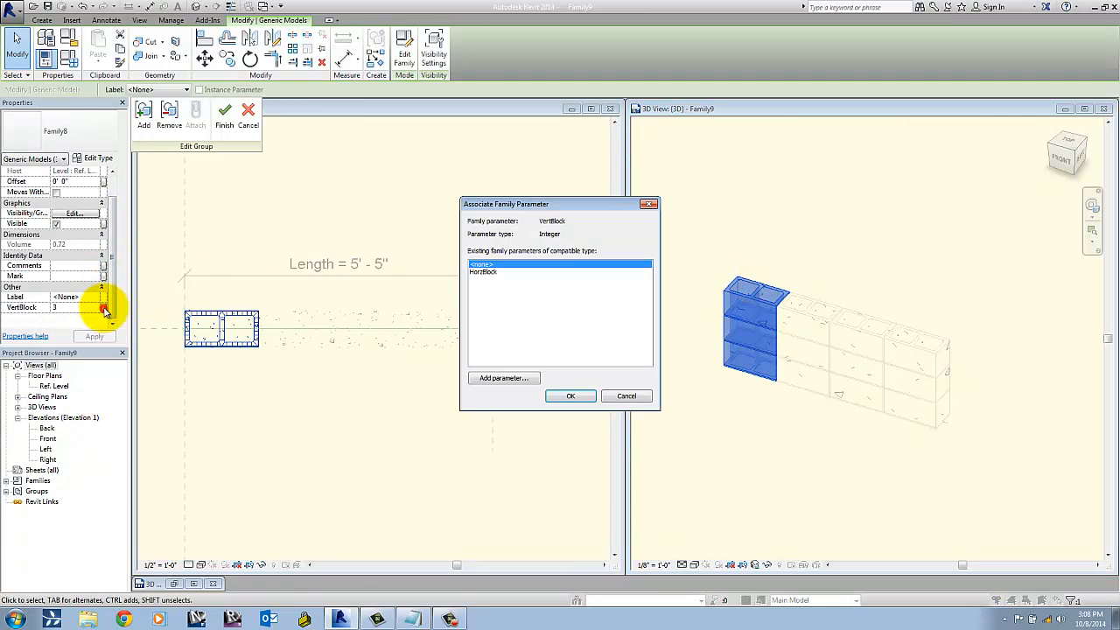
{"action": "left_click", "coordinate": [486, 272]}
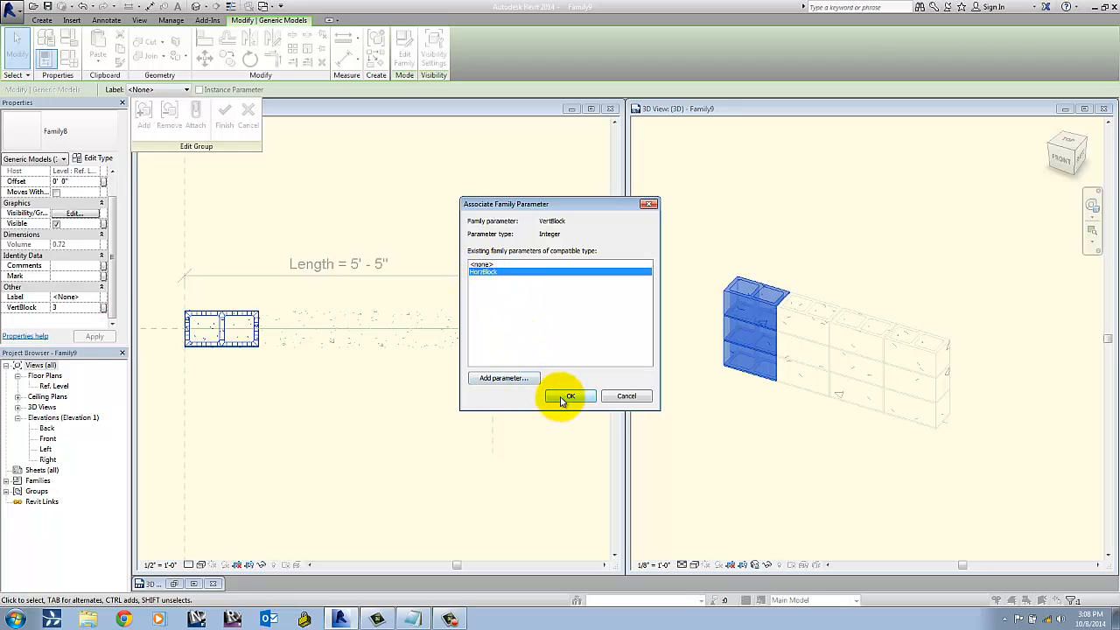
{"action": "left_click", "coordinate": [488, 264]}
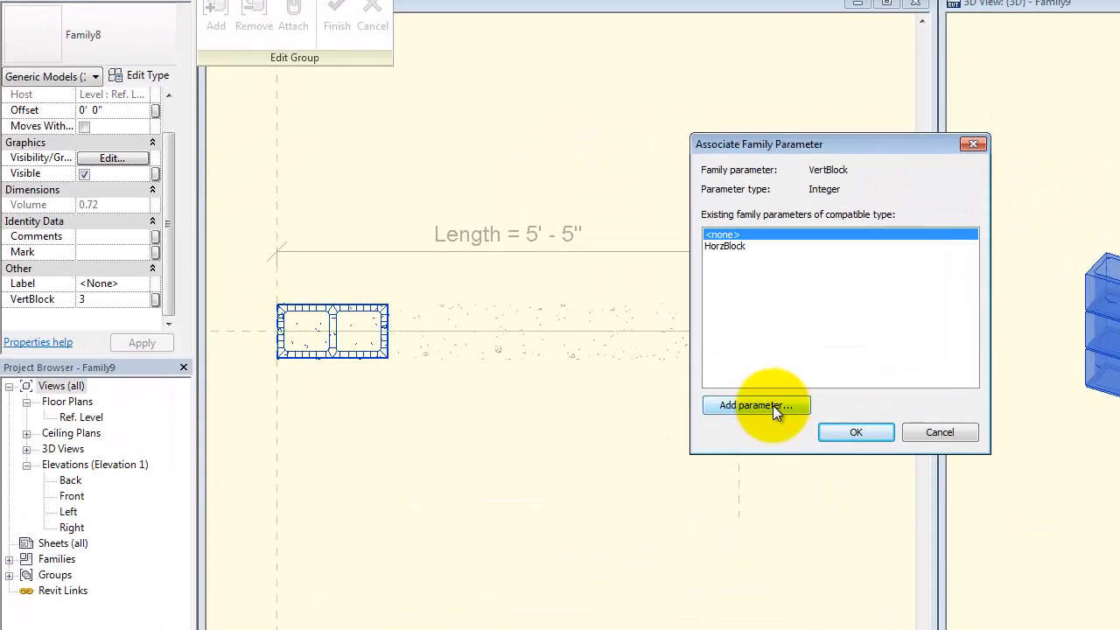
Create an instance parameter named VertBlock, associate it with the nested stack's VertBlock, and finish editing the group.
{"action": "left_click", "coordinate": [514, 377]}
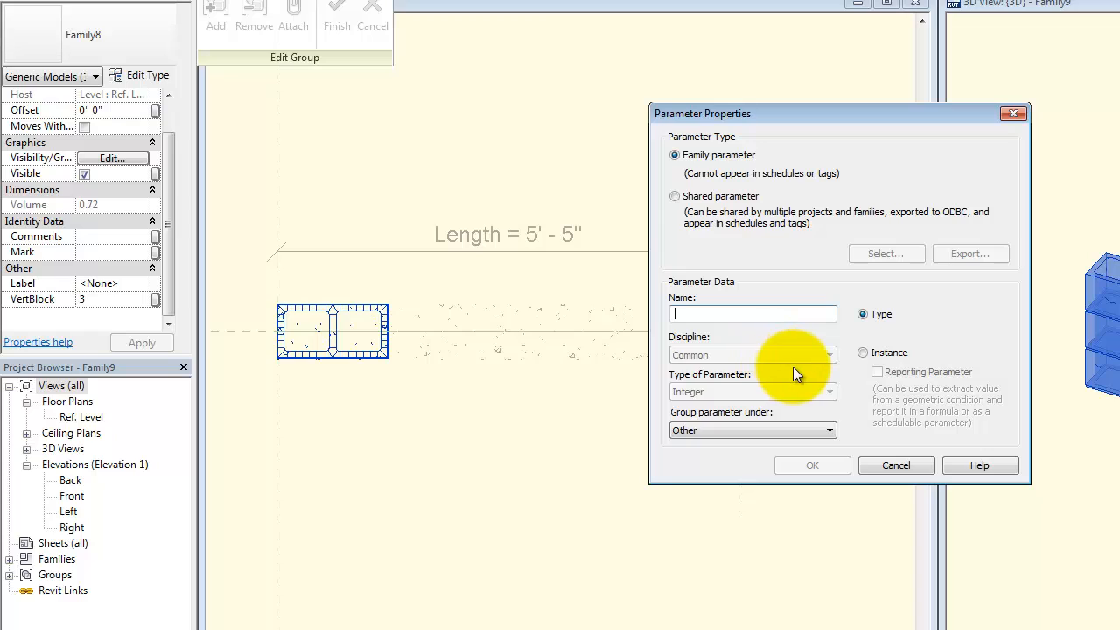
{"action": "left_click", "coordinate": [863, 353]}
{"action": "left_click", "coordinate": [787, 315]}
{"action": "type", "text": "VertBlock"}
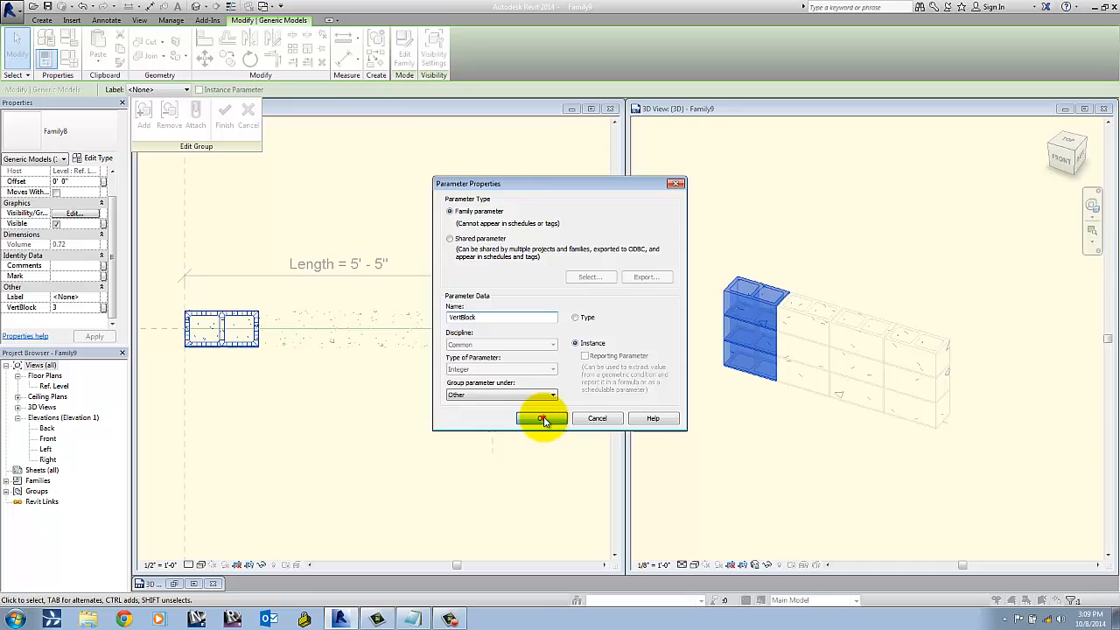
{"action": "left_click", "coordinate": [807, 465]}
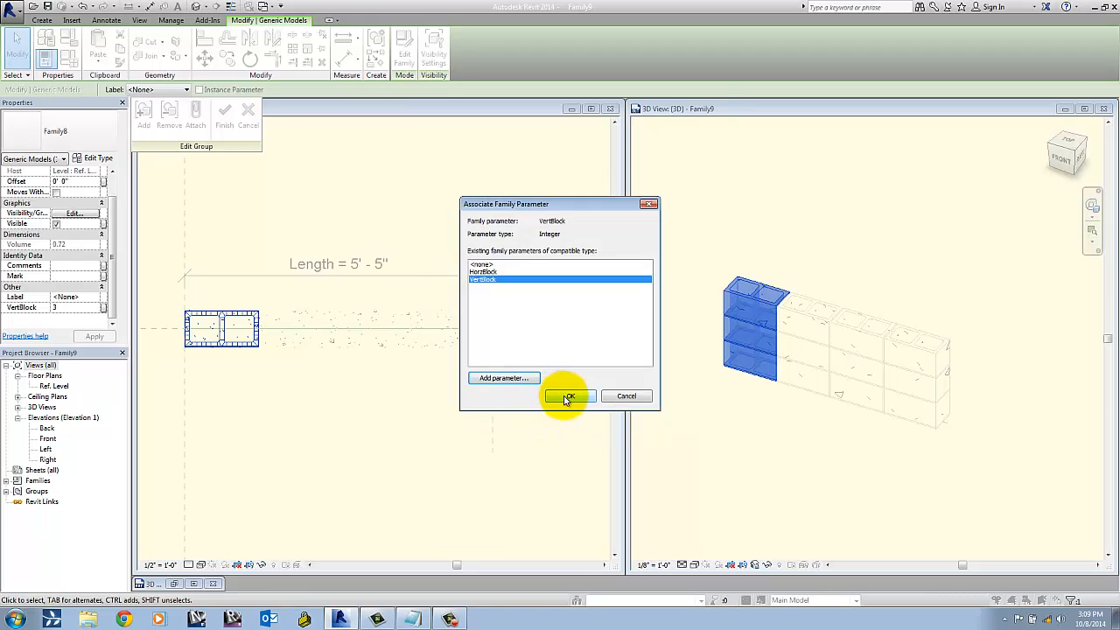
{"action": "left_click", "coordinate": [566, 398]}
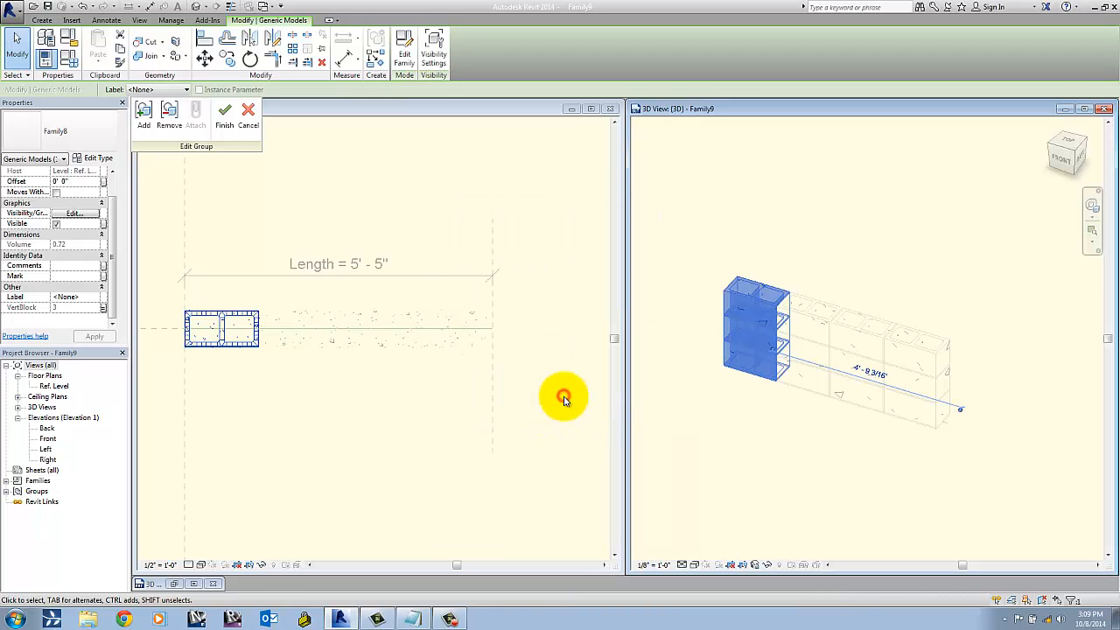
{"action": "left_click", "coordinate": [225, 120]}
{"action": "left_click", "coordinate": [673, 295]}
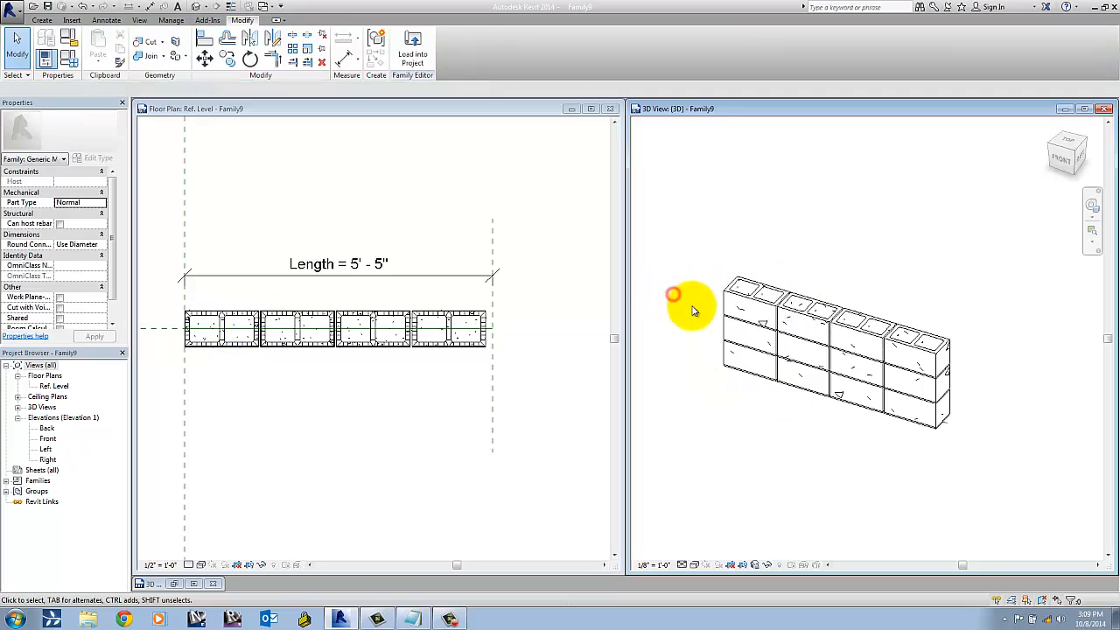
Copy the HorzBlock formula in the family types and paste it as the formula of VertBlock.
{"action": "left_click", "coordinate": [758, 298]}
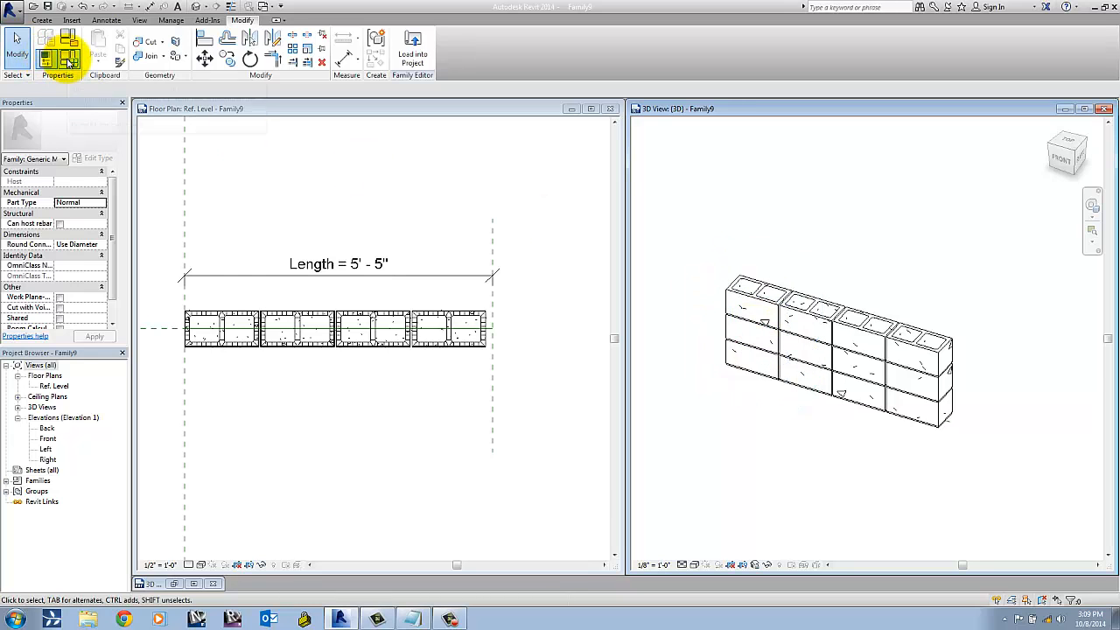
{"action": "left_click", "coordinate": [70, 63]}
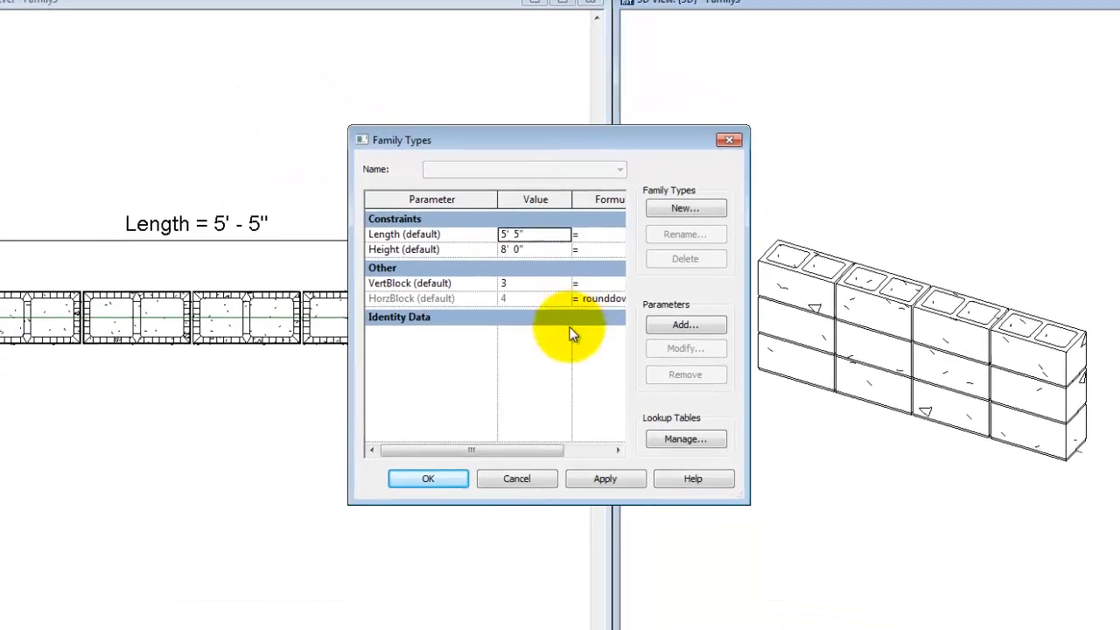
{"action": "left_click_drag", "start_coordinate": [503, 453], "coordinate": [556, 453]}
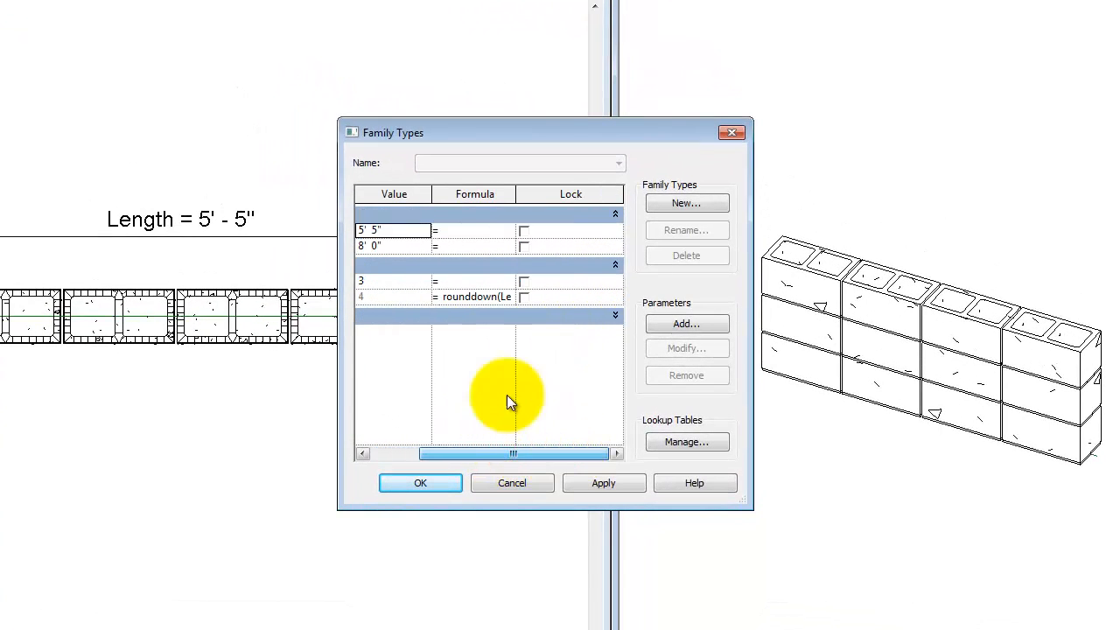
{"action": "left_click", "coordinate": [442, 297]}
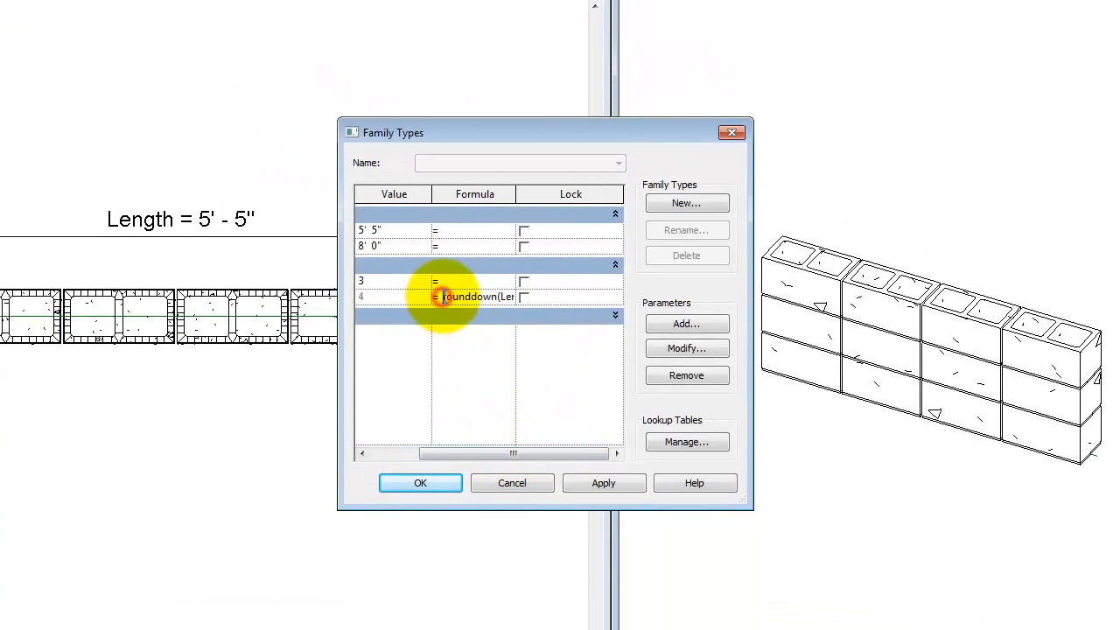
{"action": "left_click_drag", "start_coordinate": [442, 297], "coordinate": [532, 290]}
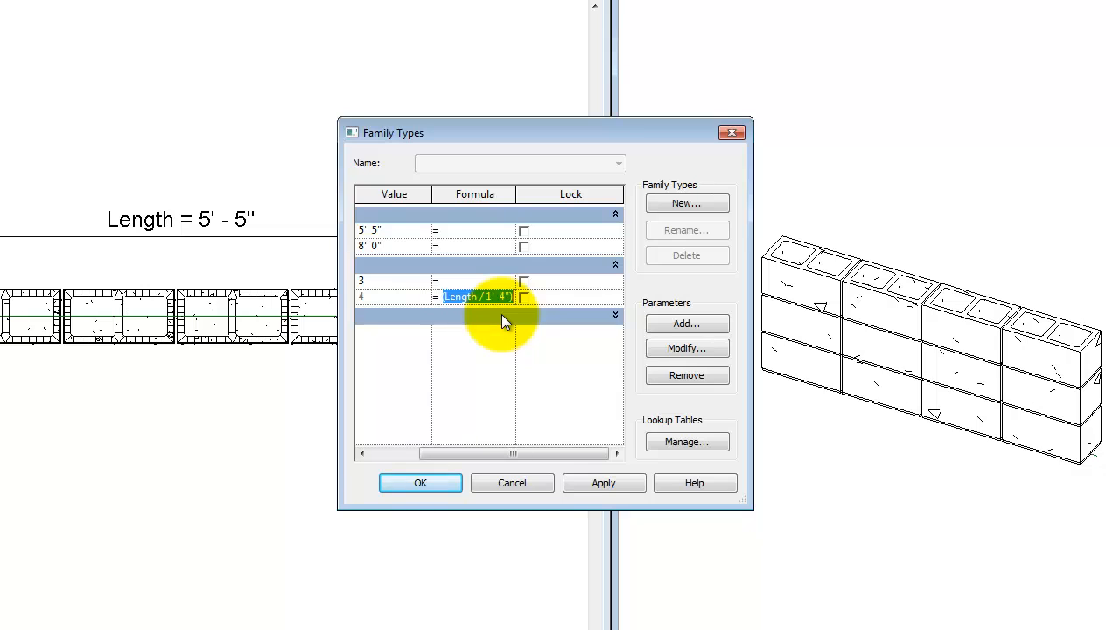
{"action": "left_click", "coordinate": [477, 305]}
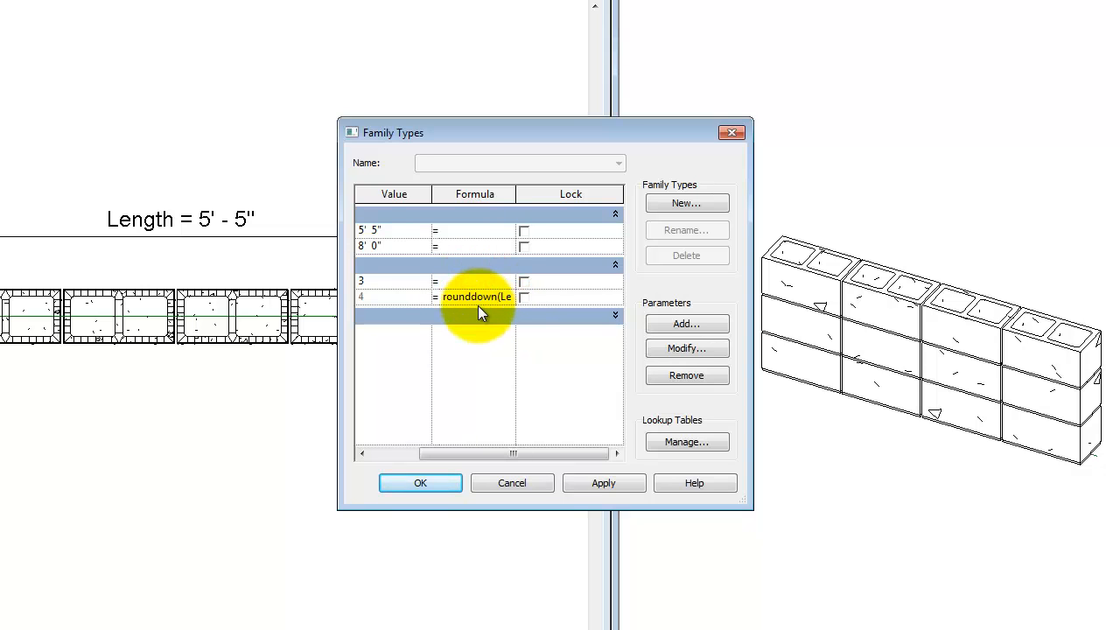
{"action": "key", "text": "Up"}
{"action": "type", "text": "(Length / 1' 4\")"}
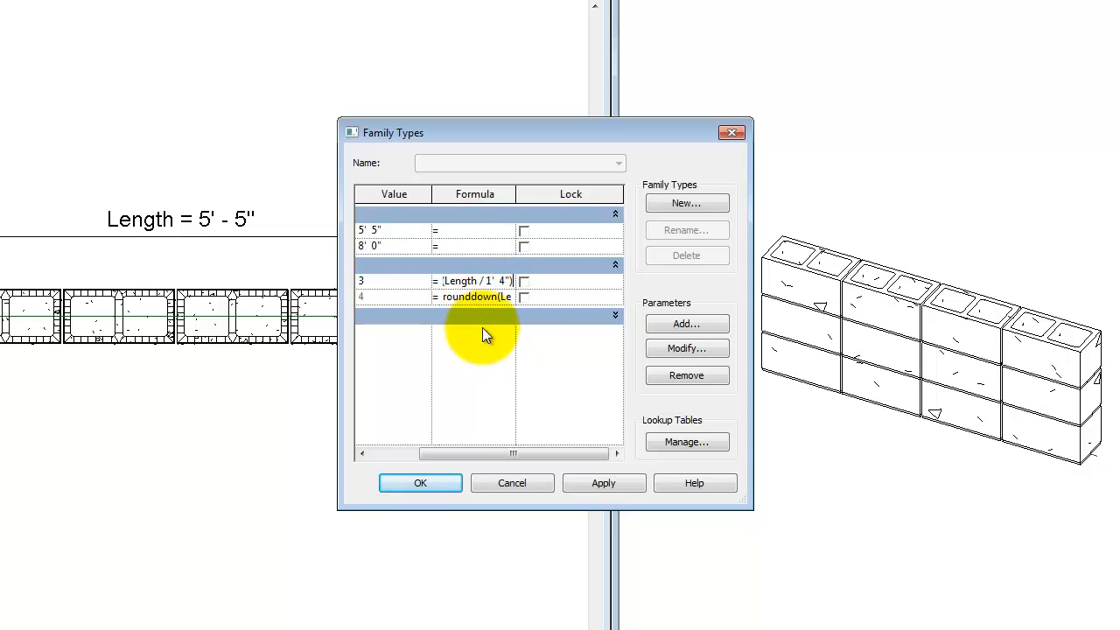
Change the VertBlock formula to rounddown(Height / 8") and apply it.
{"action": "left_click", "coordinate": [480, 279]}
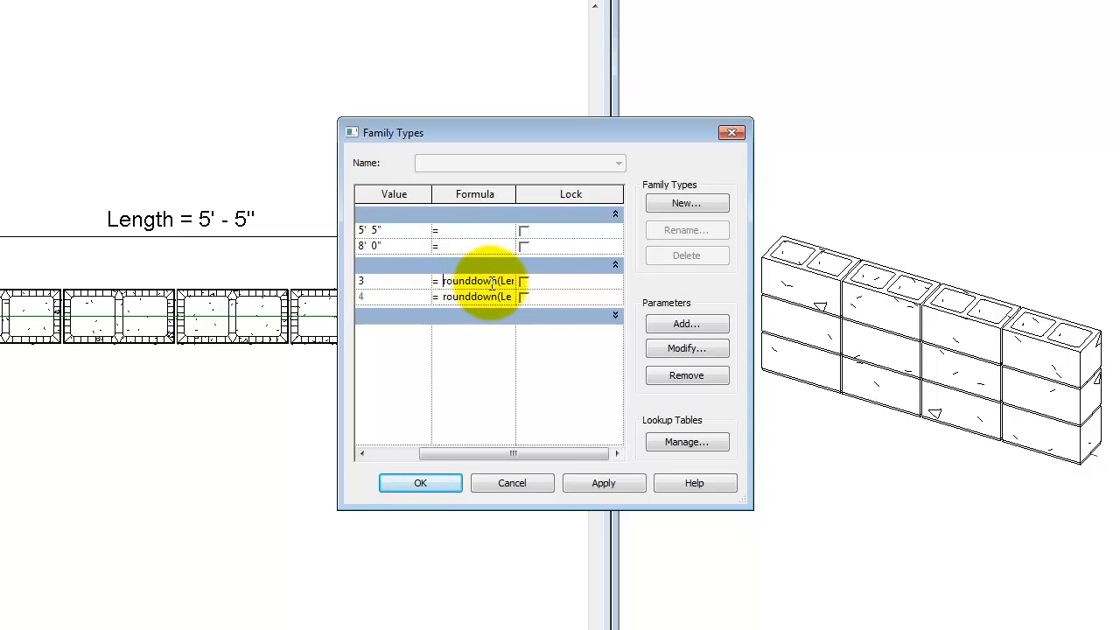
{"action": "left_click_drag", "start_coordinate": [501, 280], "coordinate": [477, 281]}
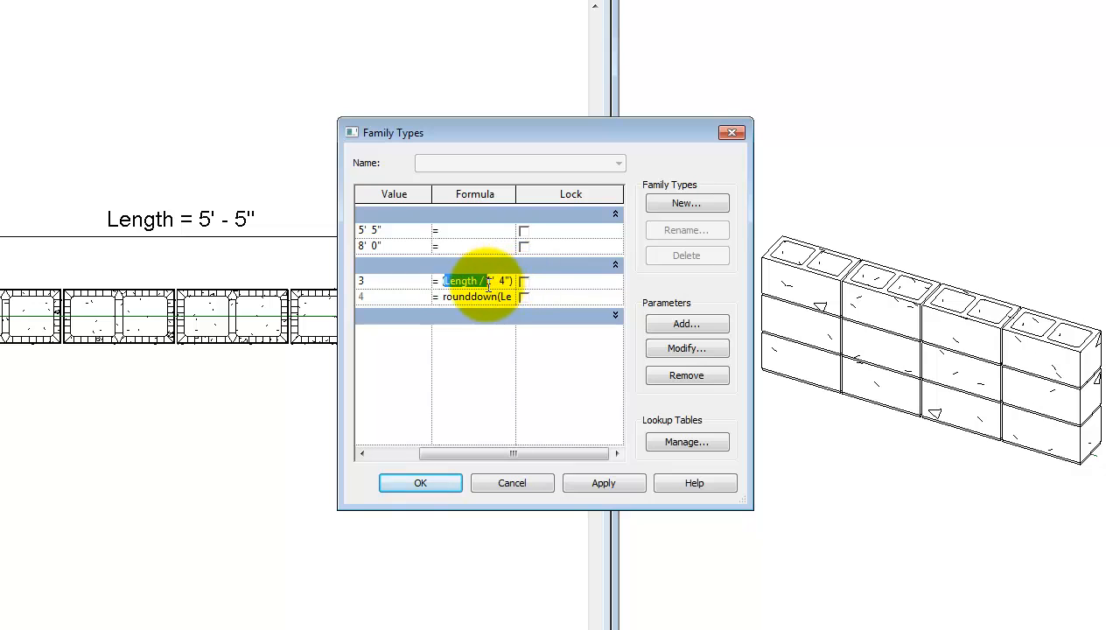
{"action": "type", "text": "Height"}
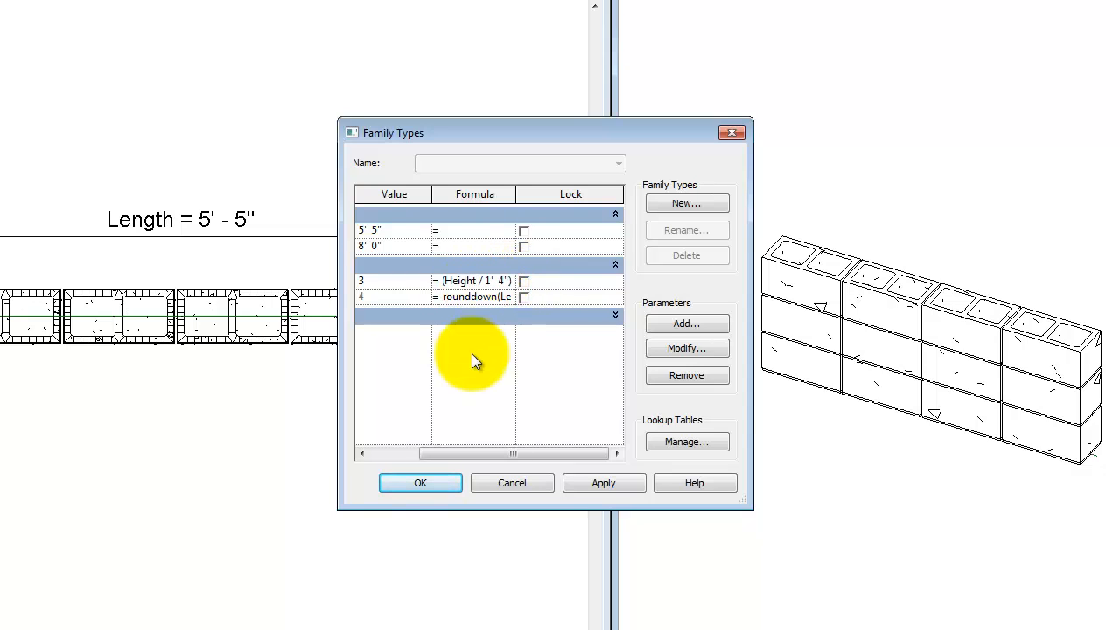
{"action": "key", "text": "shift+Right"}
{"action": "key", "text": "shift+Right"}
{"action": "key", "text": "shift+Right"}
{"action": "key", "text": "shift+Right"}
{"action": "type", "text": "8"}
{"action": "left_click", "coordinate": [584, 482]}
Flex the wall by applying Height values of 4' 0" and 6' 0" in turn, and close the family types.
{"action": "left_click_drag", "start_coordinate": [559, 452], "coordinate": [477, 456]}
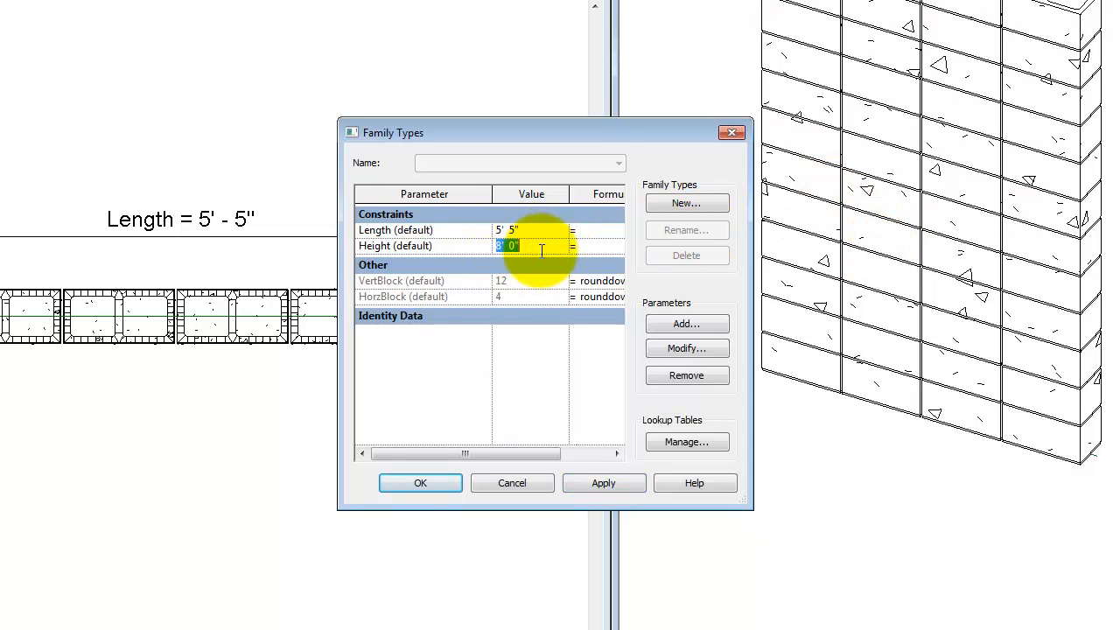
{"action": "left_click", "coordinate": [604, 483]}
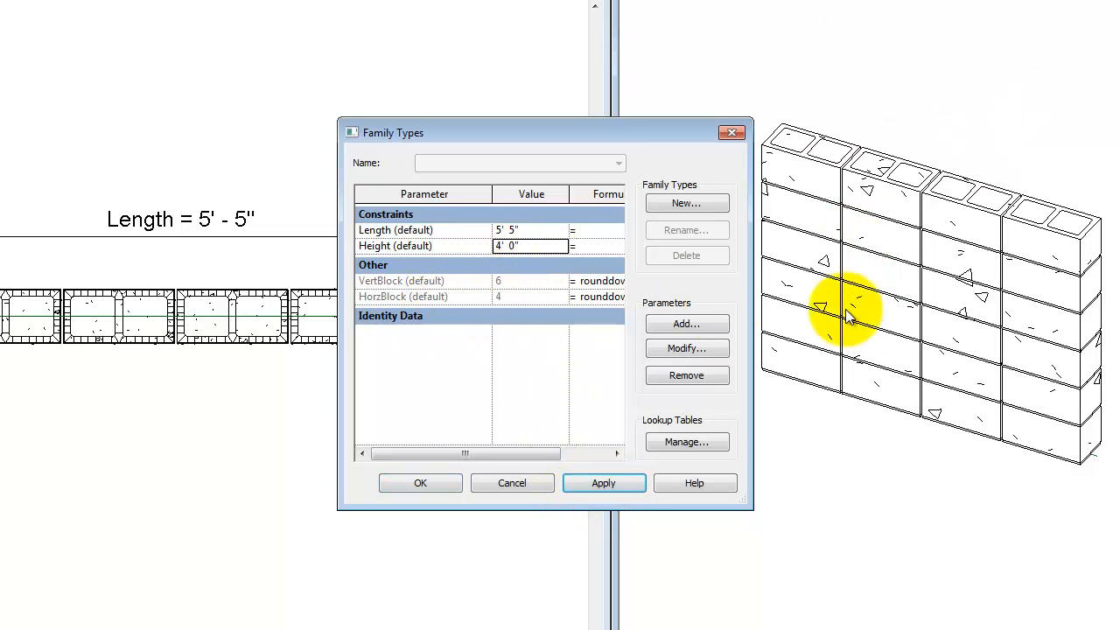
{"action": "left_click", "coordinate": [535, 246]}
{"action": "double_click", "coordinate": [535, 245]}
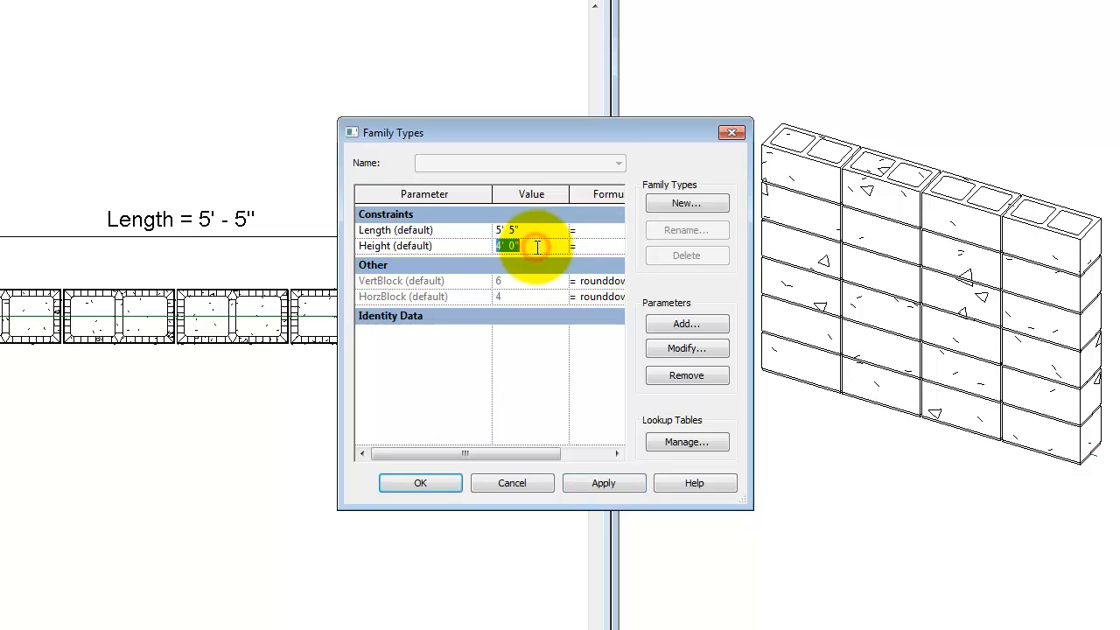
{"action": "type", "text": "6"}
{"action": "left_click", "coordinate": [687, 441]}
{"action": "left_click", "coordinate": [614, 481]}
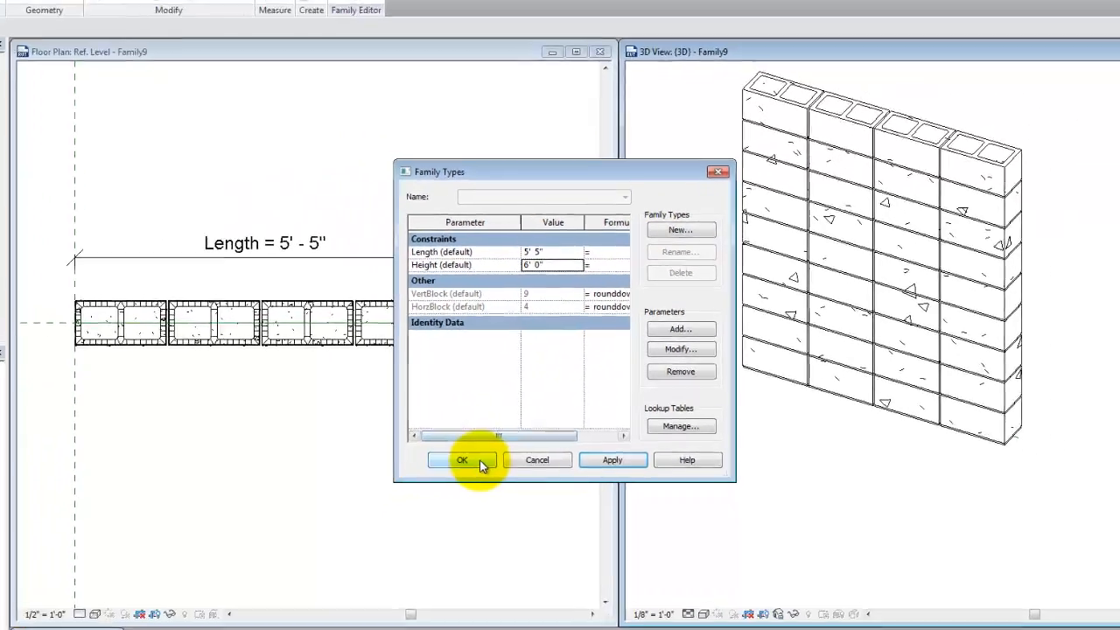
{"action": "left_click", "coordinate": [431, 481]}
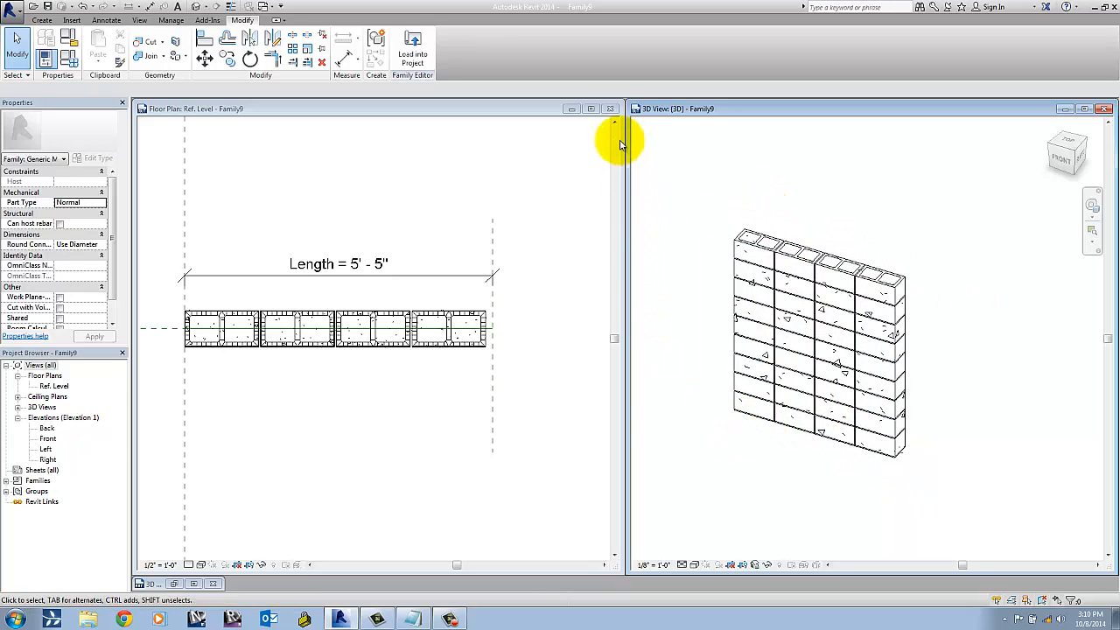
Close the Ref. Level plan of Family9, and close Family8 without saving its changes.
{"action": "left_click", "coordinate": [609, 108]}
{"action": "left_click", "coordinate": [212, 583]}
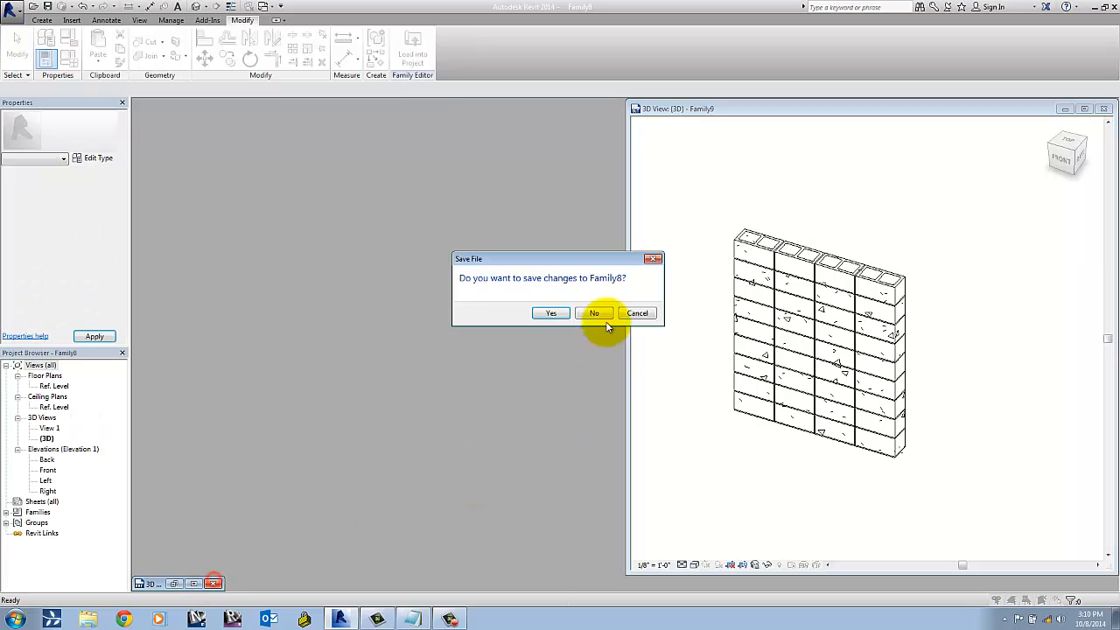
{"action": "left_click", "coordinate": [597, 314]}
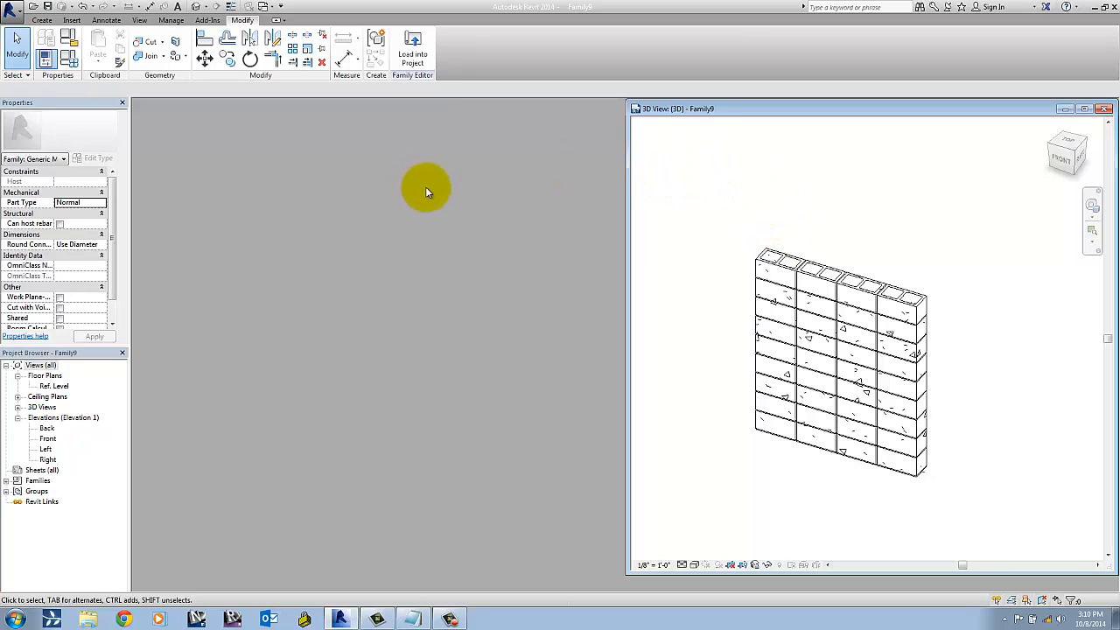
Create a new project from the Architectural Template.
{"action": "left_click", "coordinate": [14, 17]}
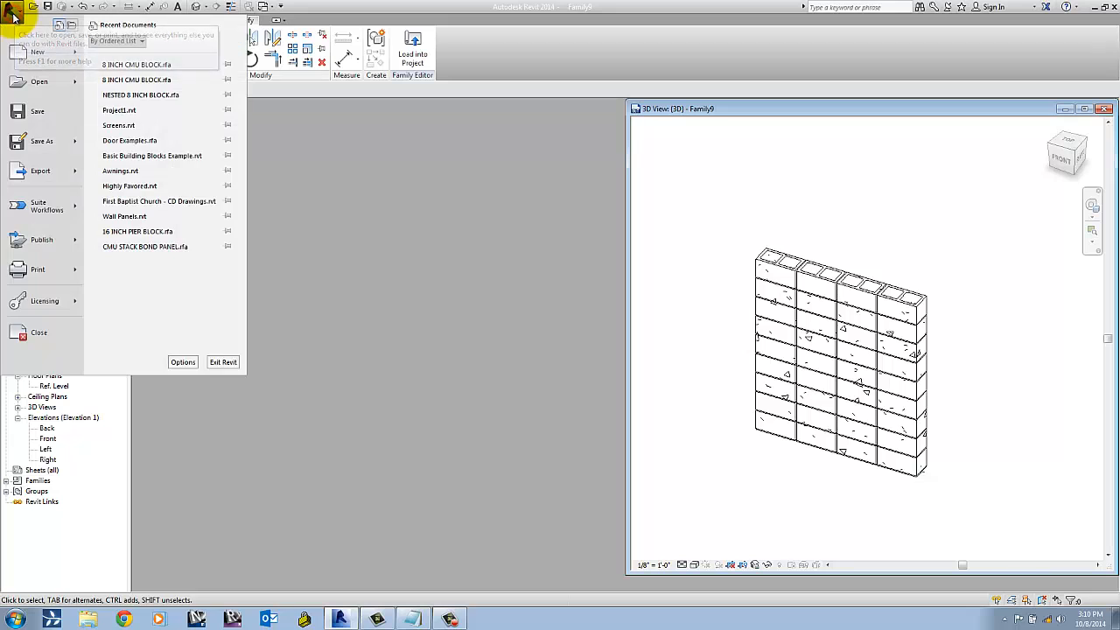
{"action": "mouse_move", "coordinate": [26, 52]}
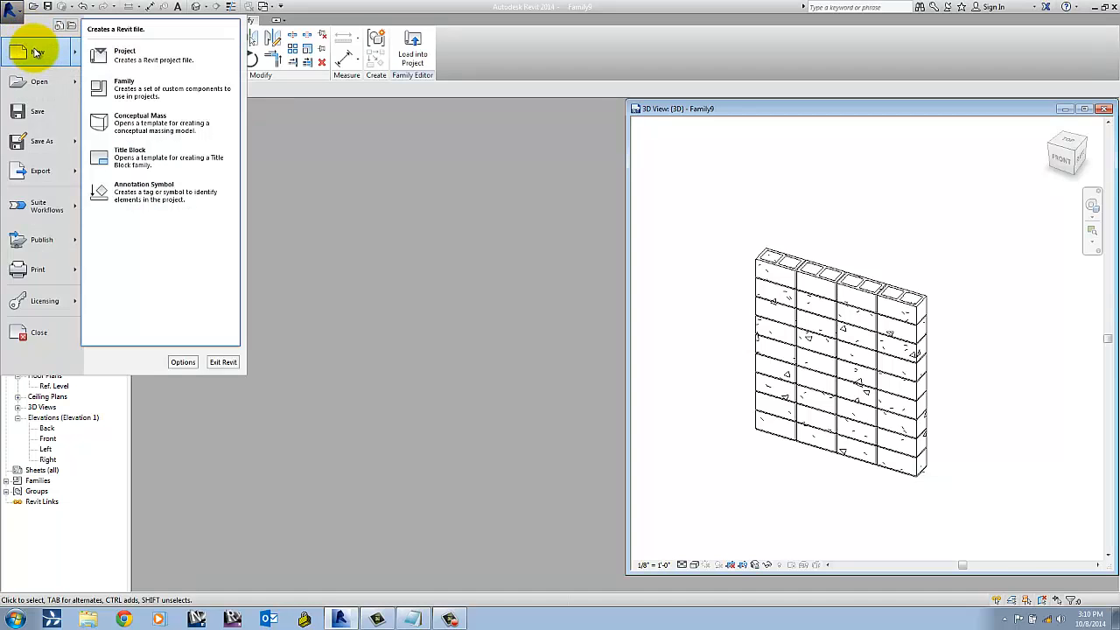
{"action": "left_click", "coordinate": [126, 61]}
{"action": "left_click", "coordinate": [537, 285]}
{"action": "left_click", "coordinate": [533, 308]}
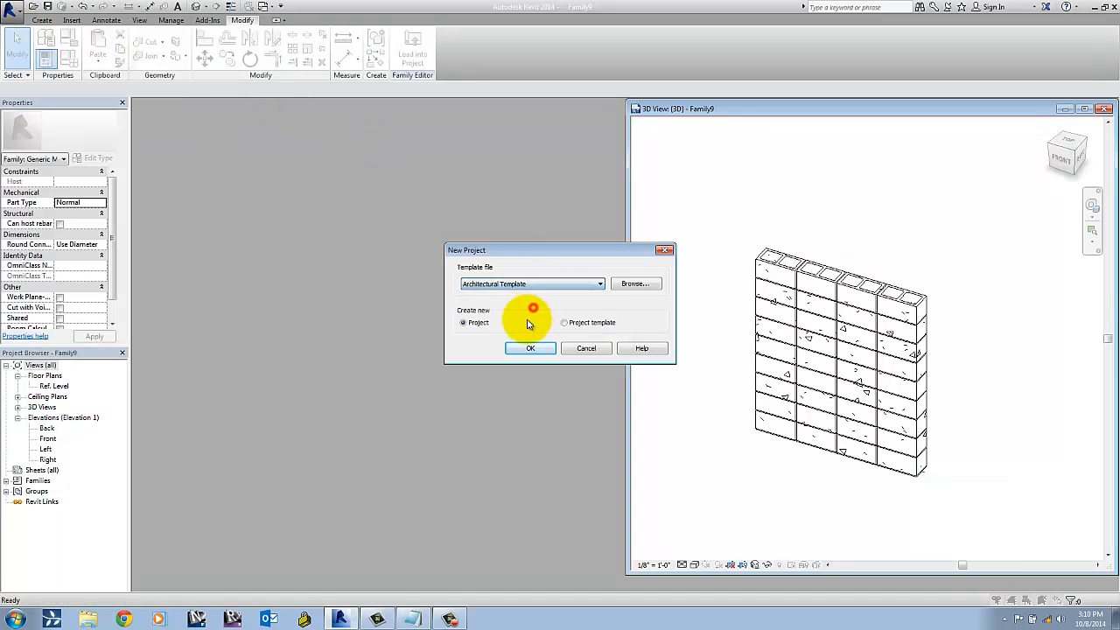
{"action": "left_click", "coordinate": [527, 349]}
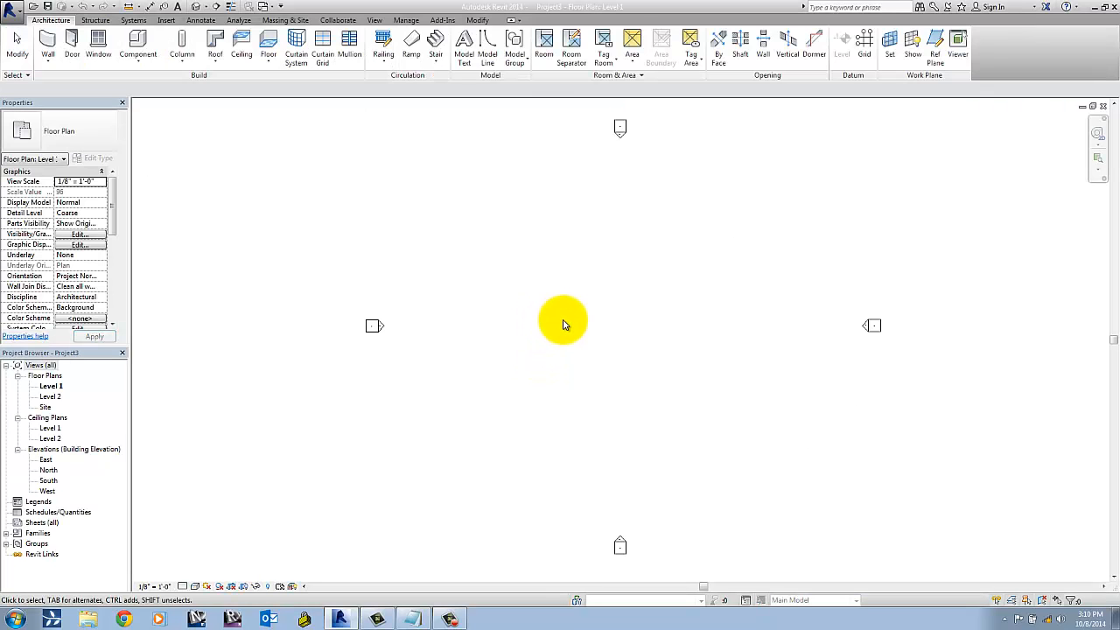
Tile the Level 1 plan beside the family's 3D view and load the wall family into the new project.
{"action": "key", "text": "w"}
{"action": "key", "text": "t"}
{"action": "left_click", "coordinate": [693, 260]}
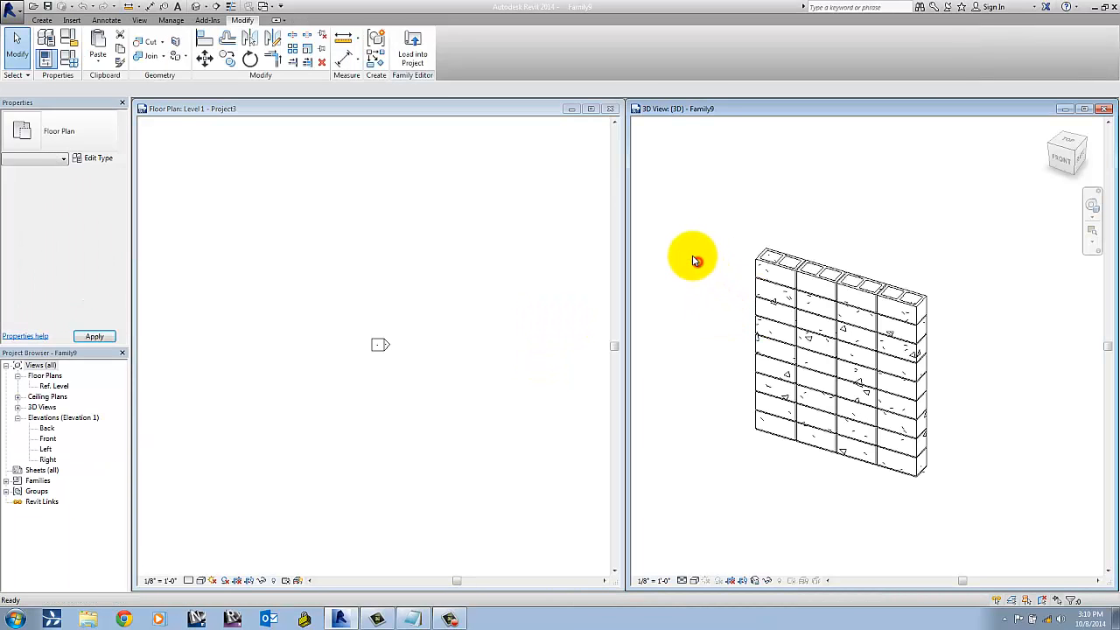
{"action": "left_click", "coordinate": [470, 237]}
{"action": "scroll", "coordinate": [474, 240], "scroll_direction": "down", "scroll_amount": 4}
{"action": "middle_click_drag", "start_coordinate": [486, 250], "coordinate": [404, 273]}
{"action": "left_click", "coordinate": [759, 229]}
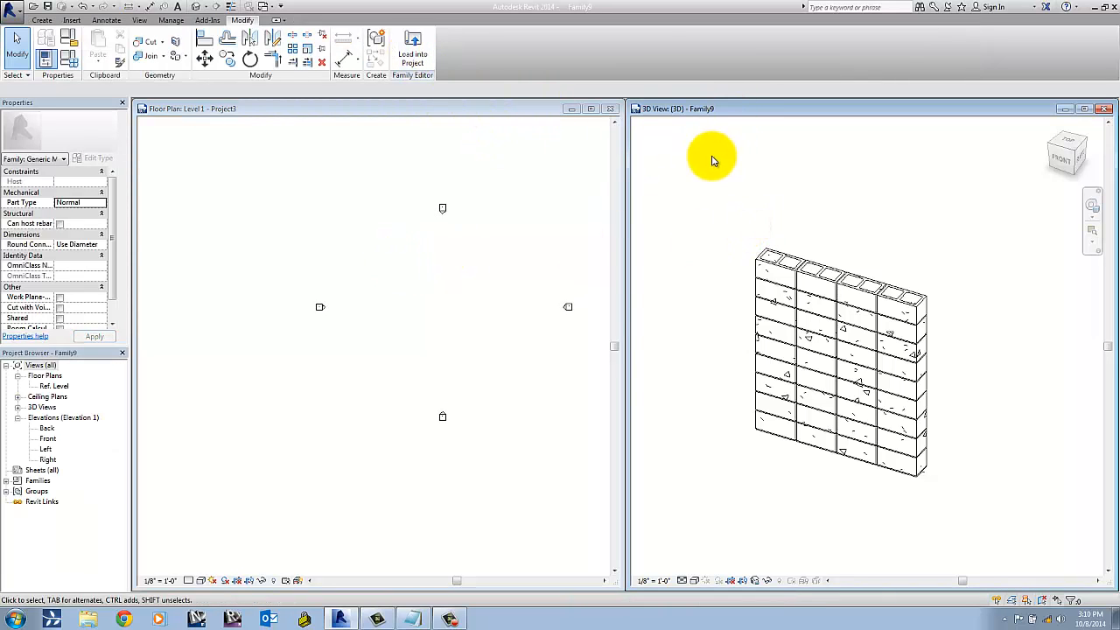
{"action": "left_click", "coordinate": [411, 45]}
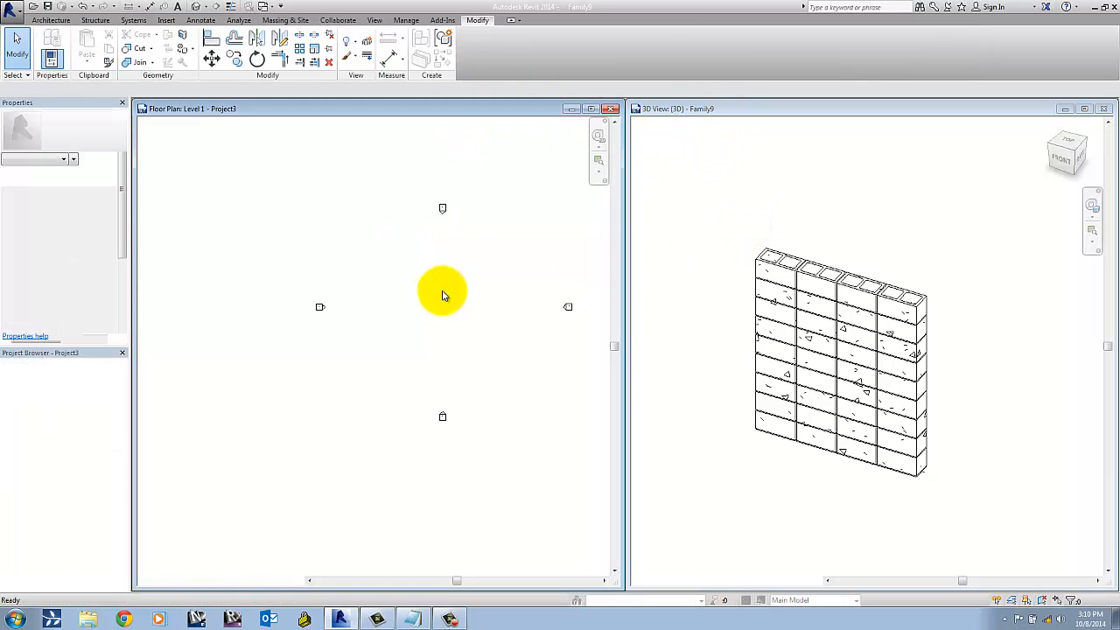
Place the block wall on the Level 1 work plane as a slanted line about 19' 0" long, and end placement.
{"action": "middle_click_drag", "start_coordinate": [450, 311], "coordinate": [402, 317]}
{"action": "scroll", "coordinate": [372, 307], "scroll_direction": "up", "scroll_amount": 2}
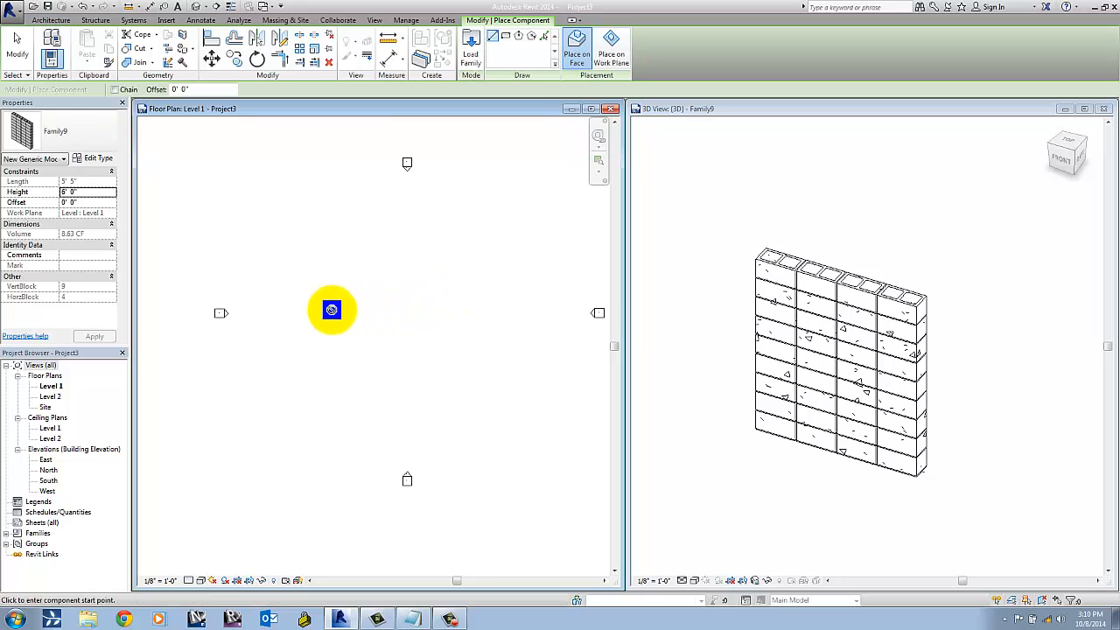
{"action": "left_click", "coordinate": [609, 47]}
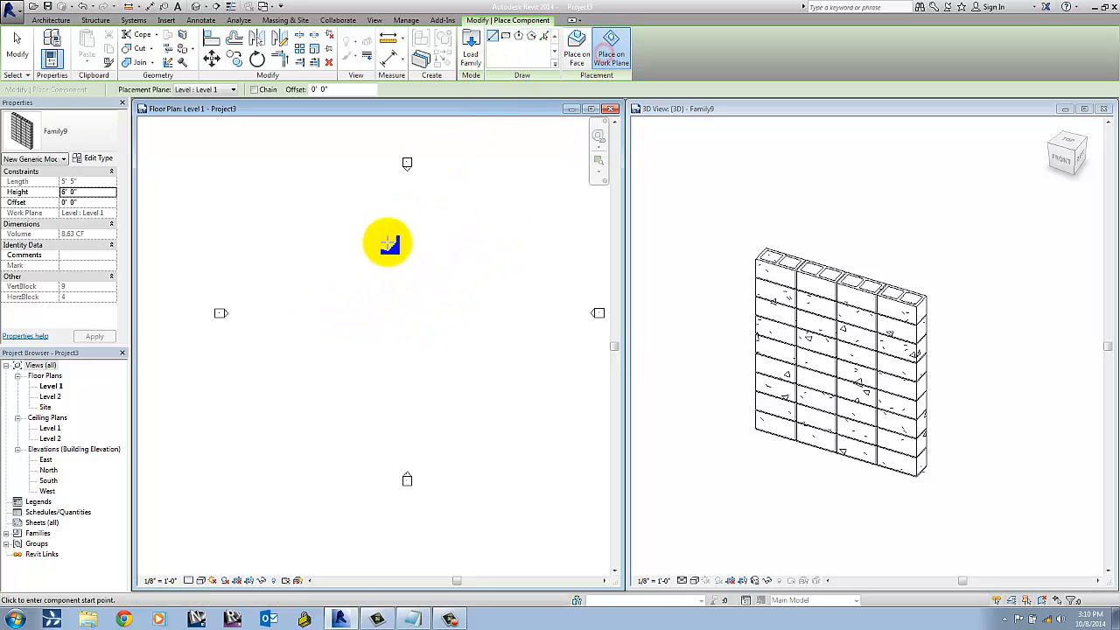
{"action": "middle_click_drag", "start_coordinate": [377, 312], "coordinate": [351, 317]}
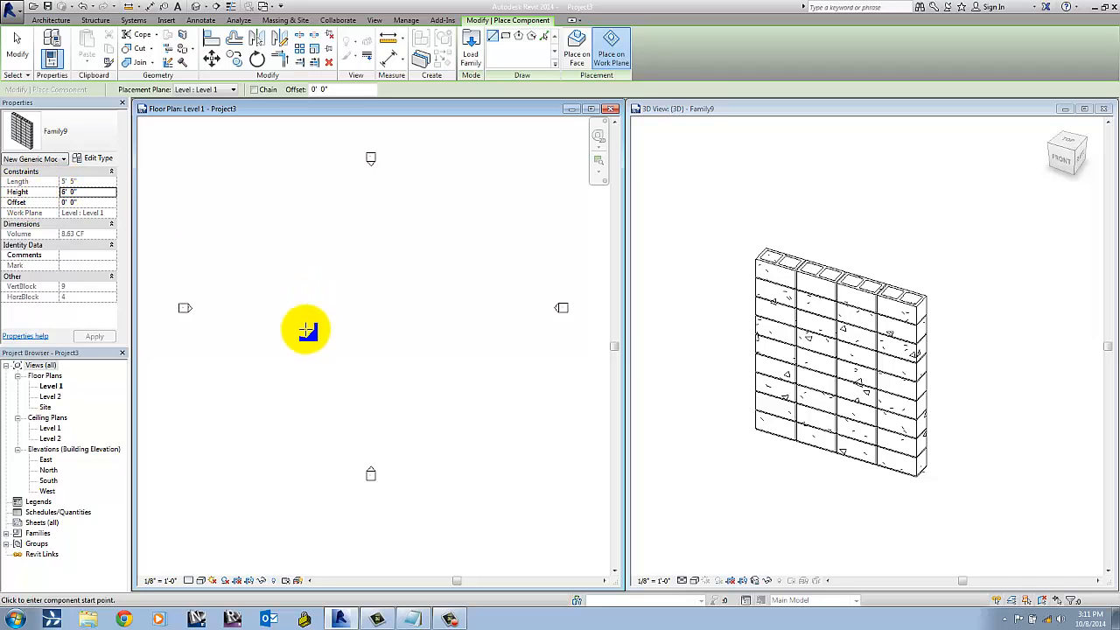
{"action": "left_click", "coordinate": [354, 326]}
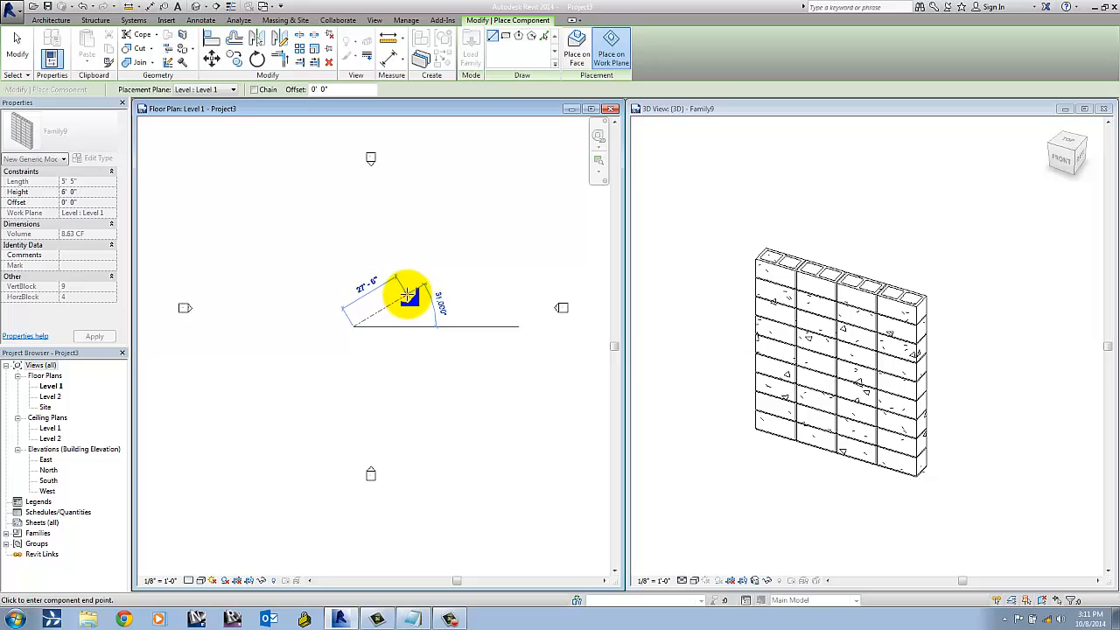
{"action": "scroll", "coordinate": [410, 295], "scroll_direction": "up", "scroll_amount": 2}
{"action": "middle_click_drag", "start_coordinate": [415, 299], "coordinate": [490, 279]}
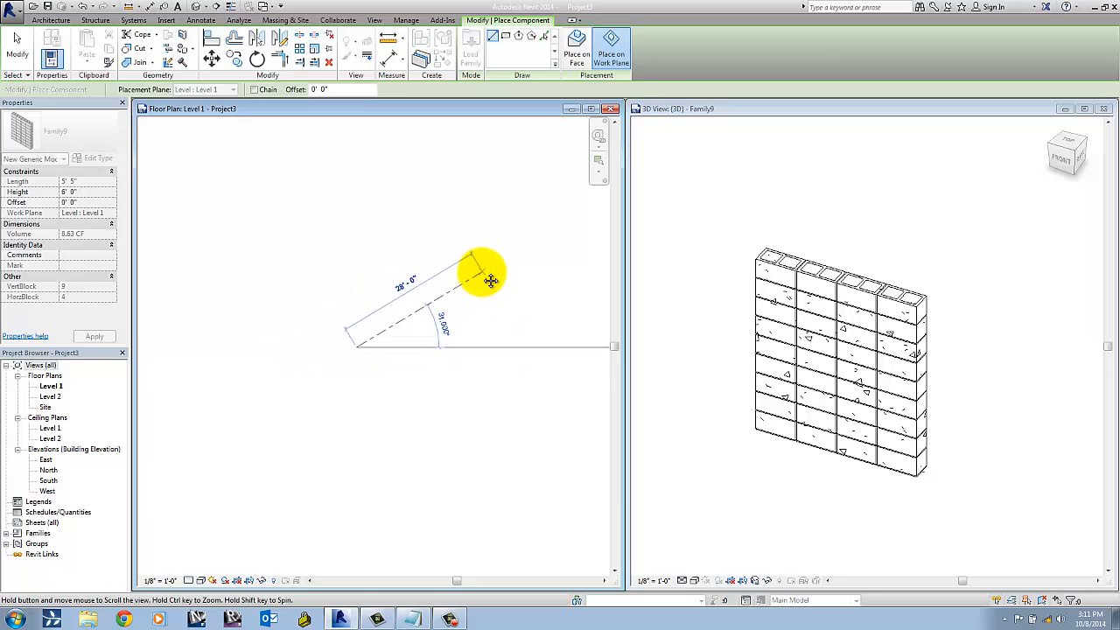
{"action": "scroll", "coordinate": [428, 300], "scroll_direction": "up", "scroll_amount": 2}
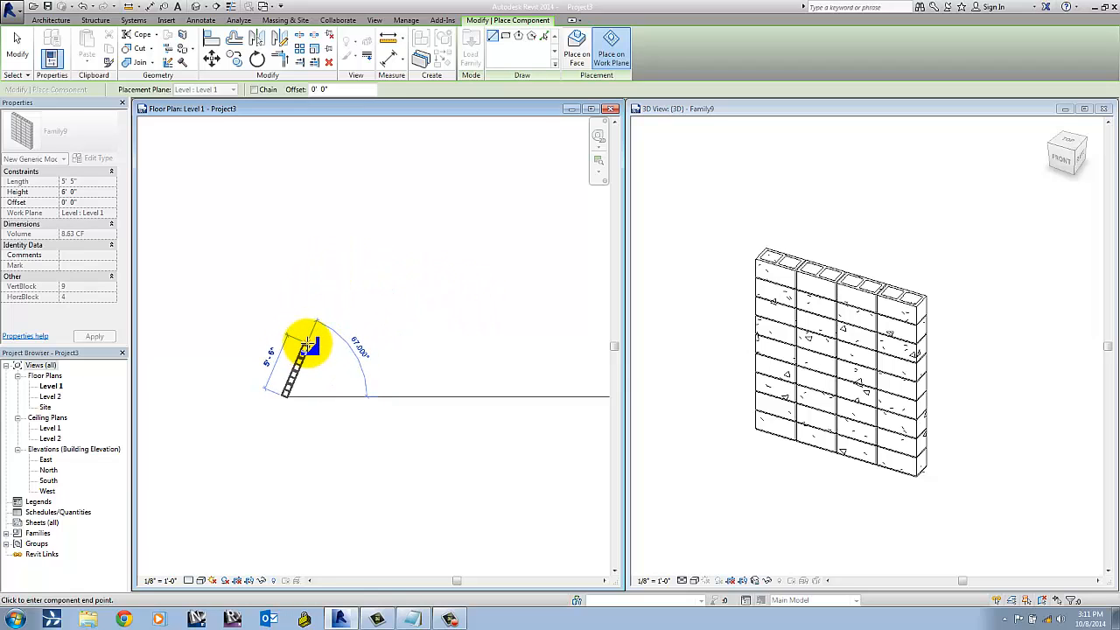
{"action": "left_click", "coordinate": [472, 330]}
{"action": "scroll", "coordinate": [393, 372], "scroll_direction": "up", "scroll_amount": 5}
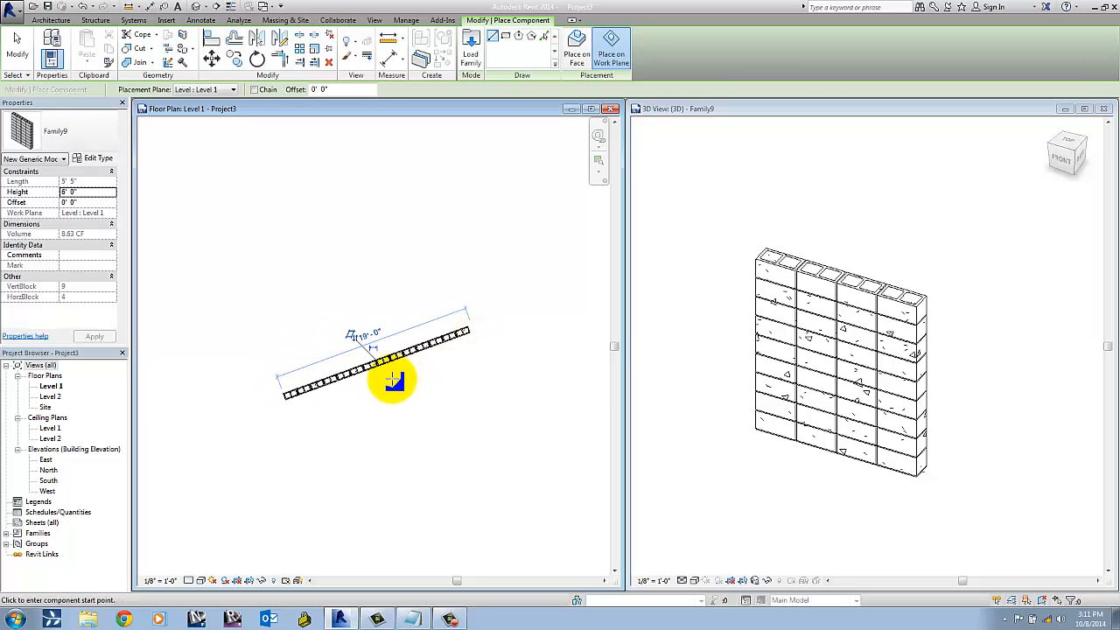
{"action": "scroll", "coordinate": [396, 321], "scroll_direction": "up", "scroll_amount": 4}
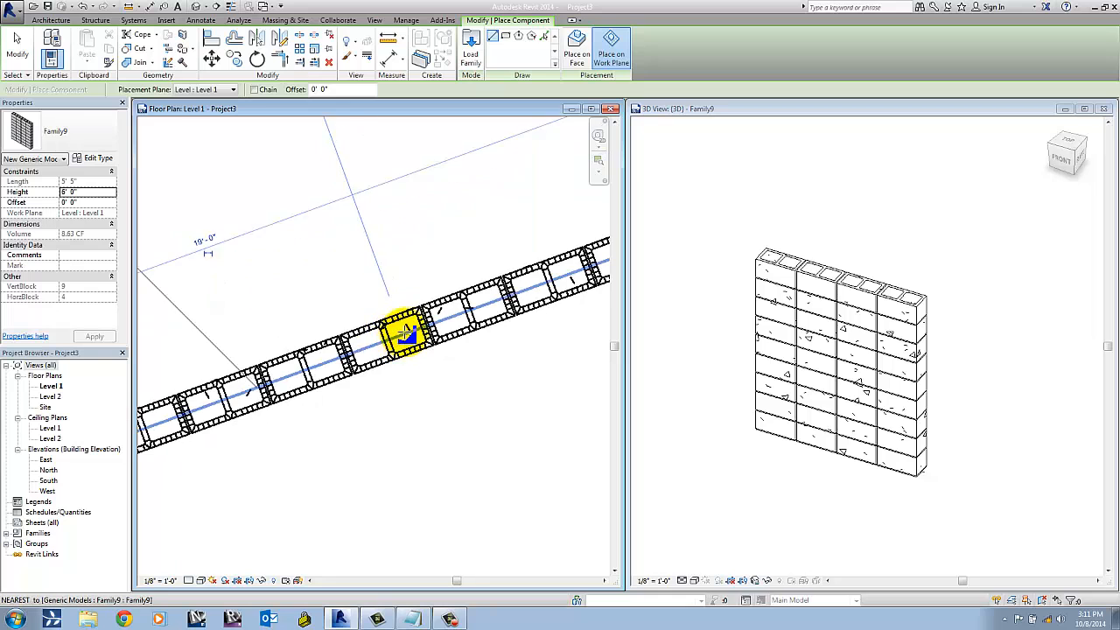
{"action": "scroll", "coordinate": [427, 371], "scroll_direction": "down", "scroll_amount": 2}
{"action": "scroll", "coordinate": [427, 372], "scroll_direction": "down", "scroll_amount": 3}
{"action": "key", "text": "Escape"}
{"action": "key", "text": "Escape"}
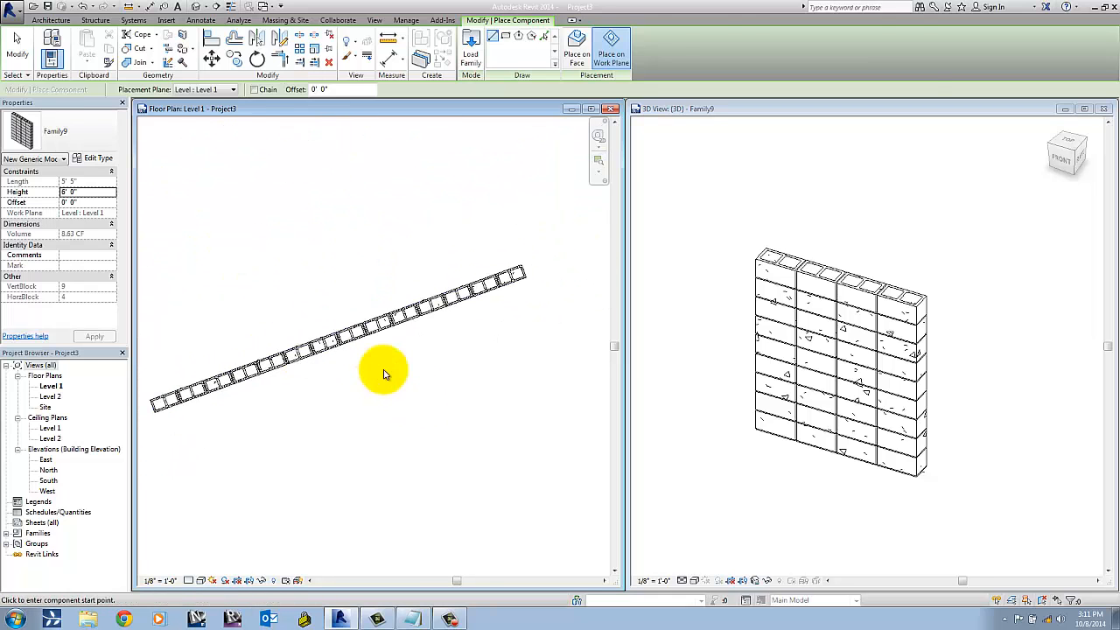
Open the project's default 3D view and set the placed wall's Height to 8' 0".
{"action": "left_click", "coordinate": [198, 7]}
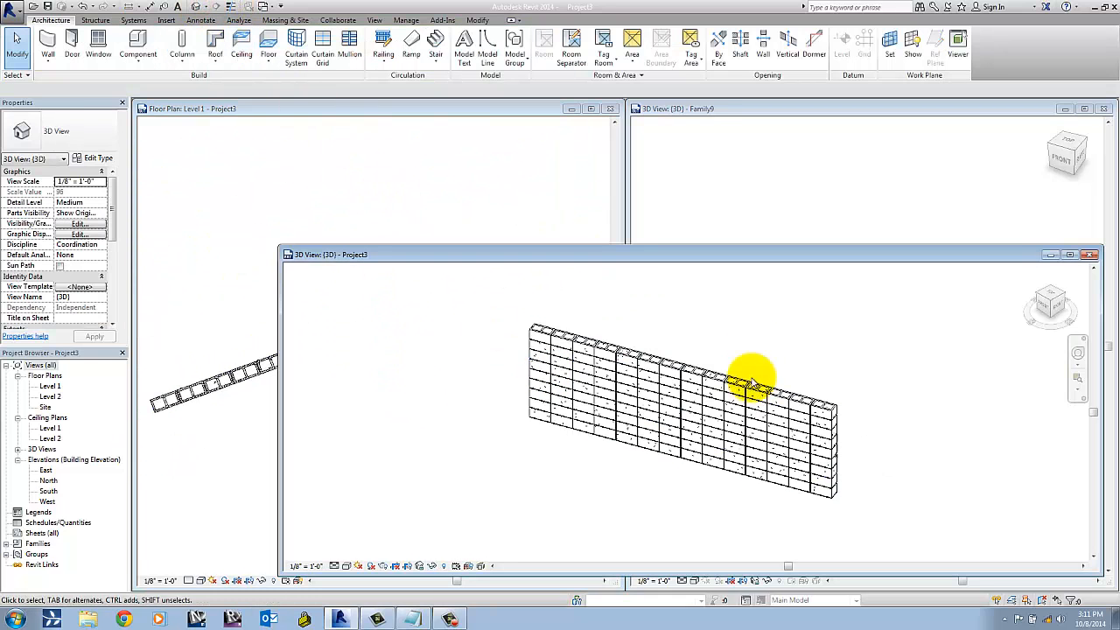
{"action": "left_click", "coordinate": [597, 337]}
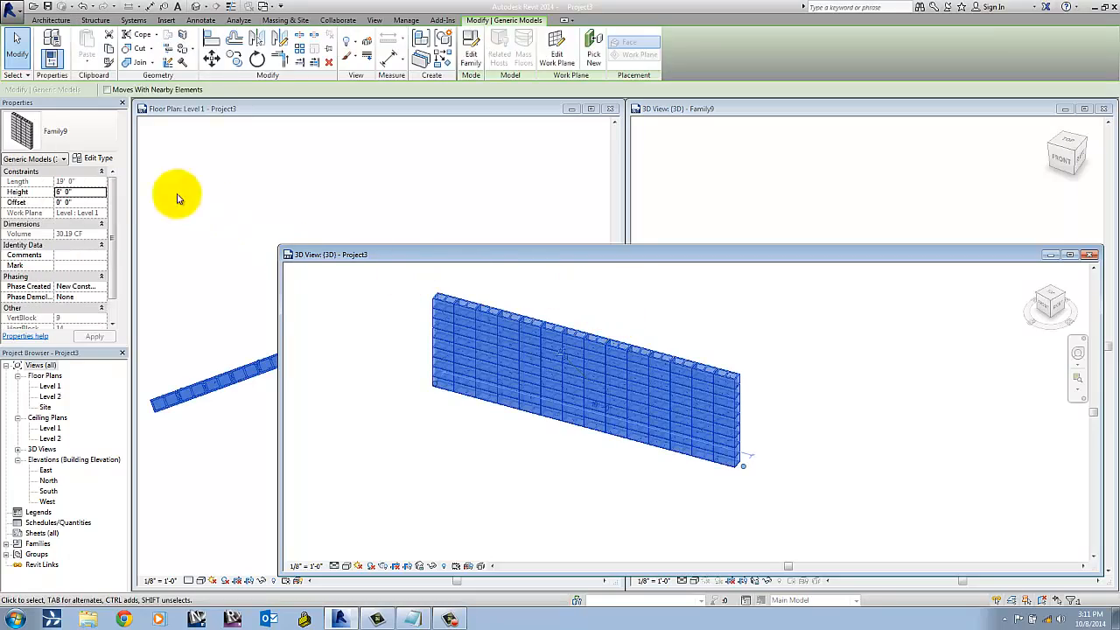
{"action": "left_click", "coordinate": [84, 190]}
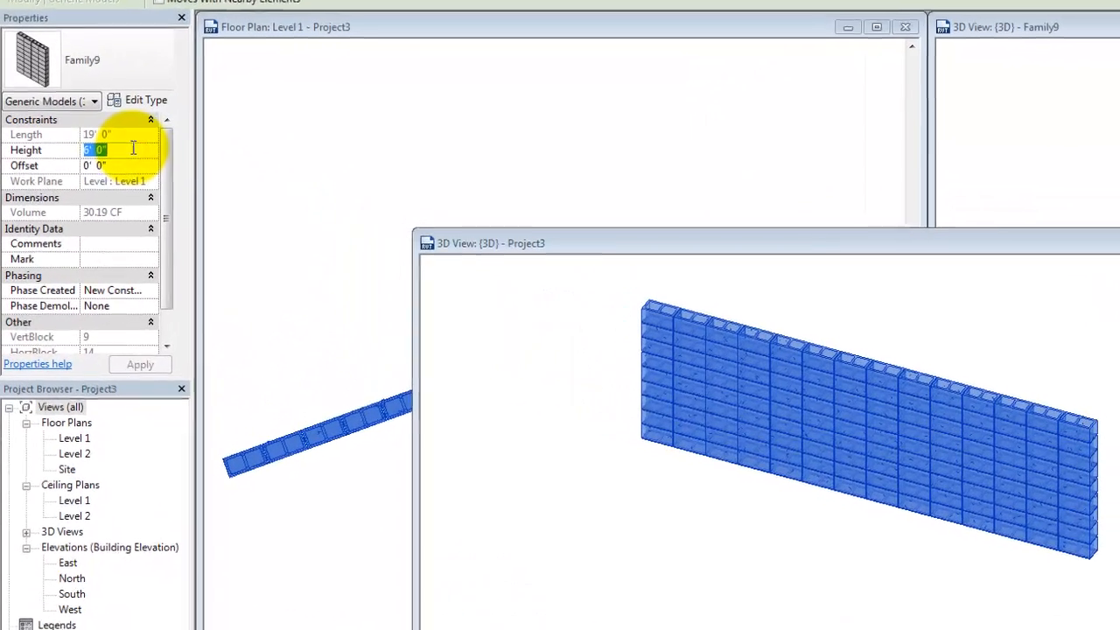
{"action": "type", "text": "8'"}
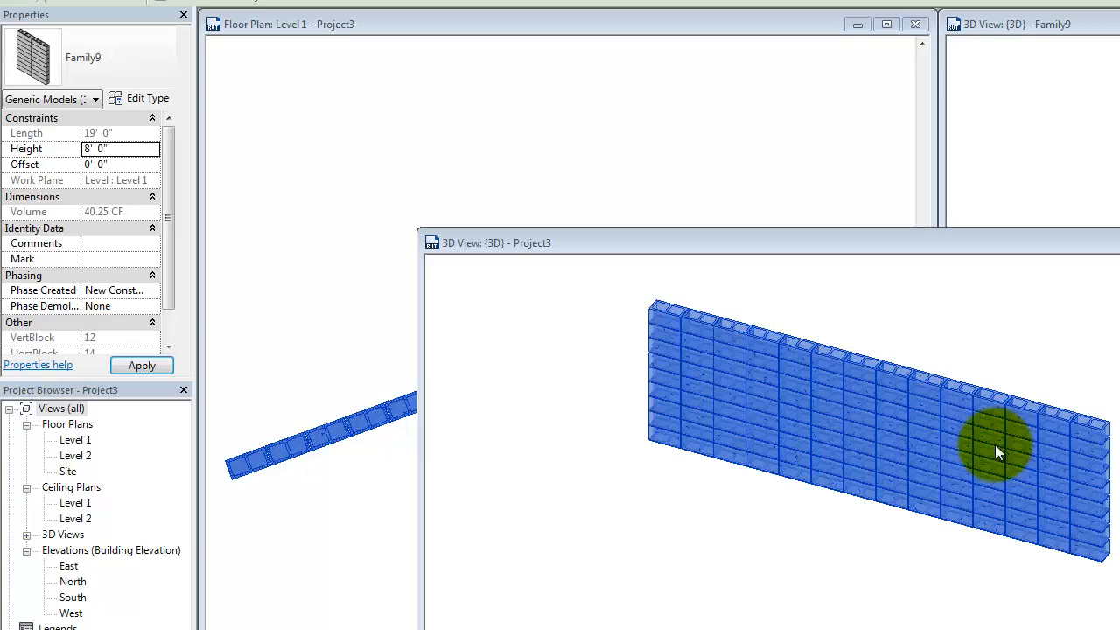
{"action": "left_click", "coordinate": [1119, 427]}
Examine the wall's block courses in 3D and check its instance properties.
{"action": "scroll", "coordinate": [974, 407], "scroll_direction": "up", "scroll_amount": 2}
{"action": "middle_click_drag", "start_coordinate": [968, 448], "coordinate": [1118, 438], "text": "shift"}
{"action": "scroll", "coordinate": [1085, 455], "scroll_direction": "down", "scroll_amount": 3}
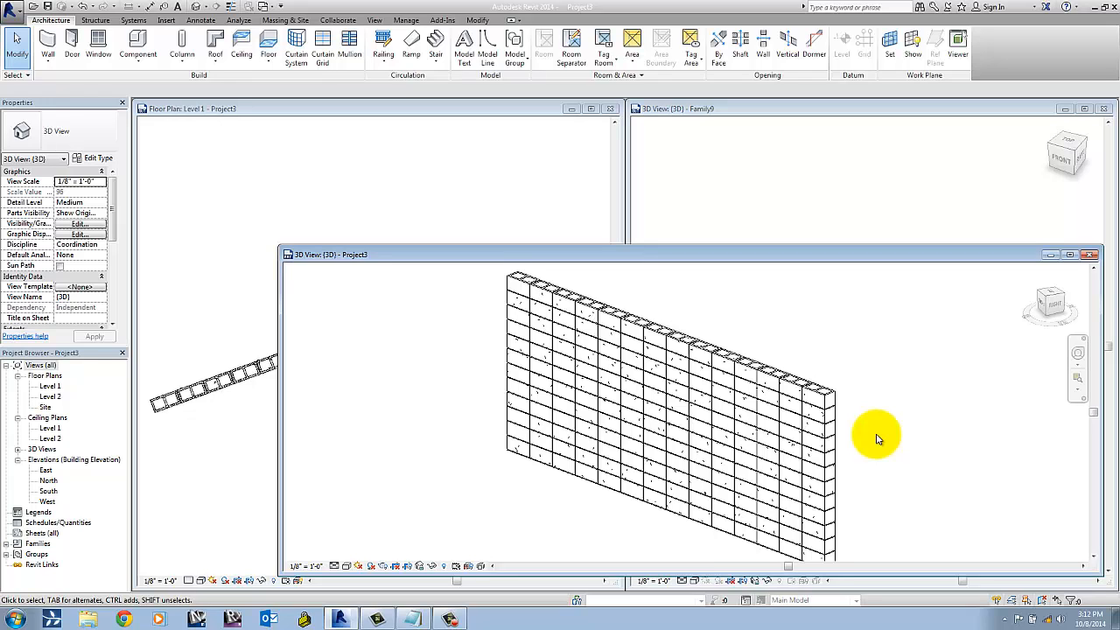
{"action": "left_click", "coordinate": [825, 412]}
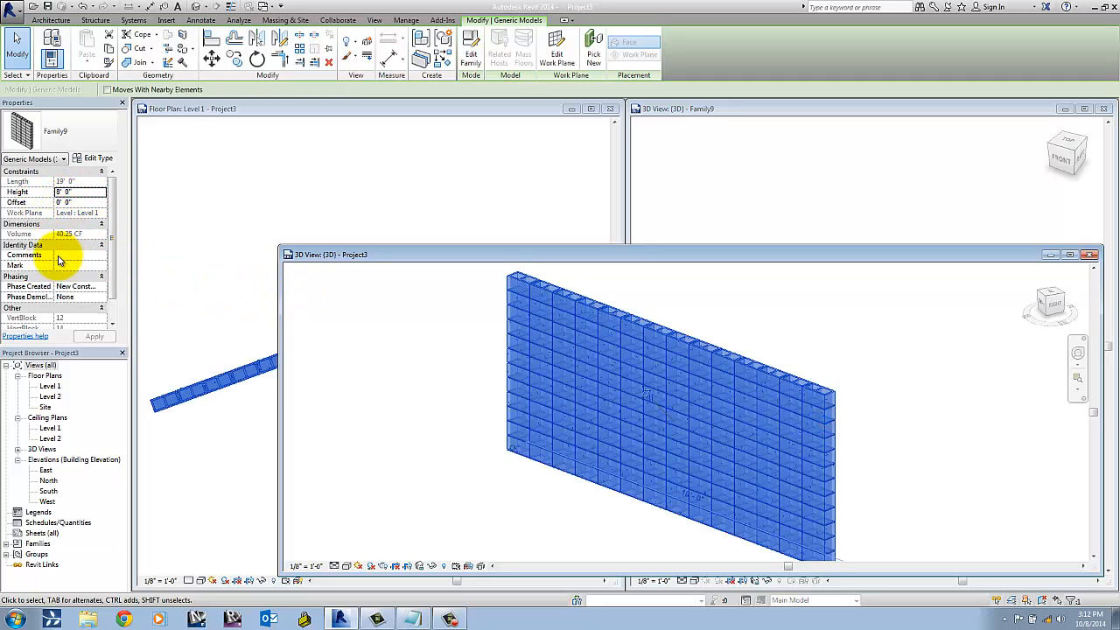
{"action": "left_click", "coordinate": [418, 355]}
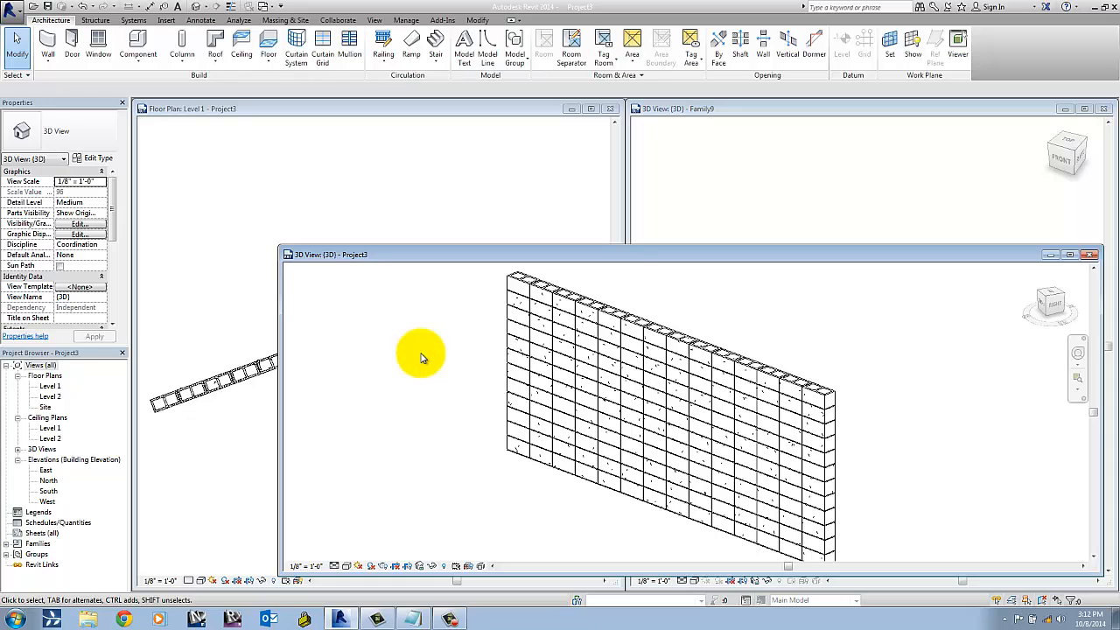